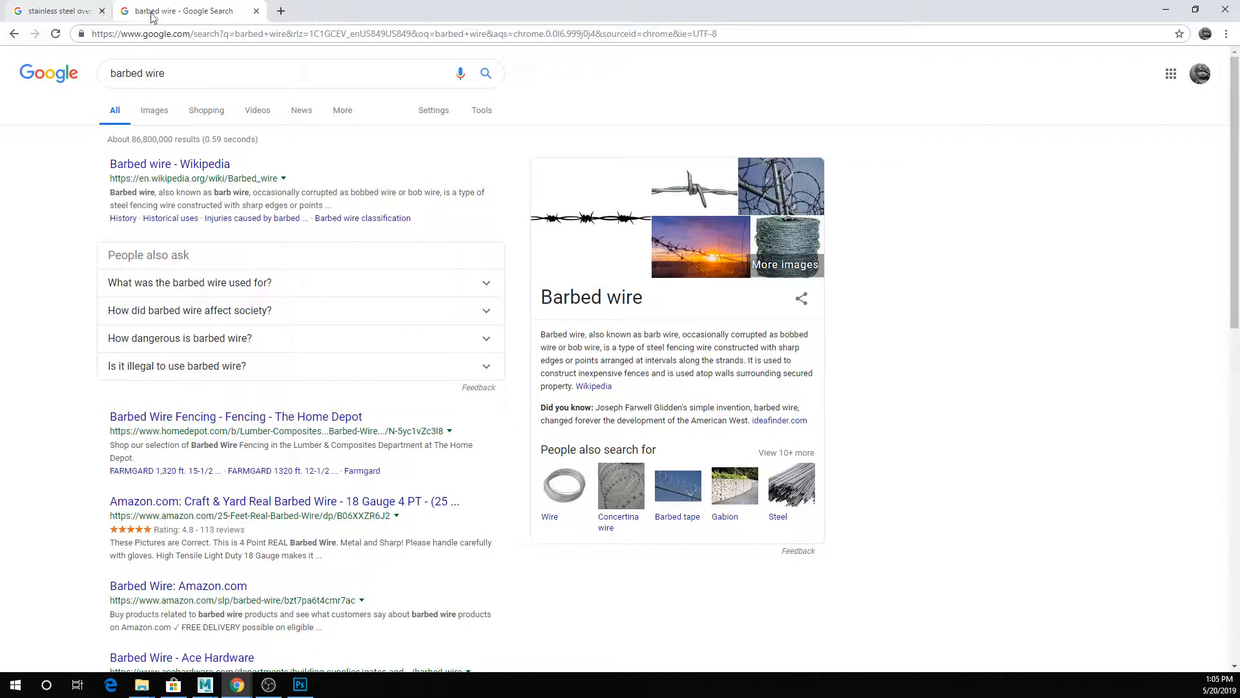
Step: Bring up the image results for barbed wire and choose the close-up of a single twisted barb as reference
{"action": "left_click", "coordinate": [155, 111]}
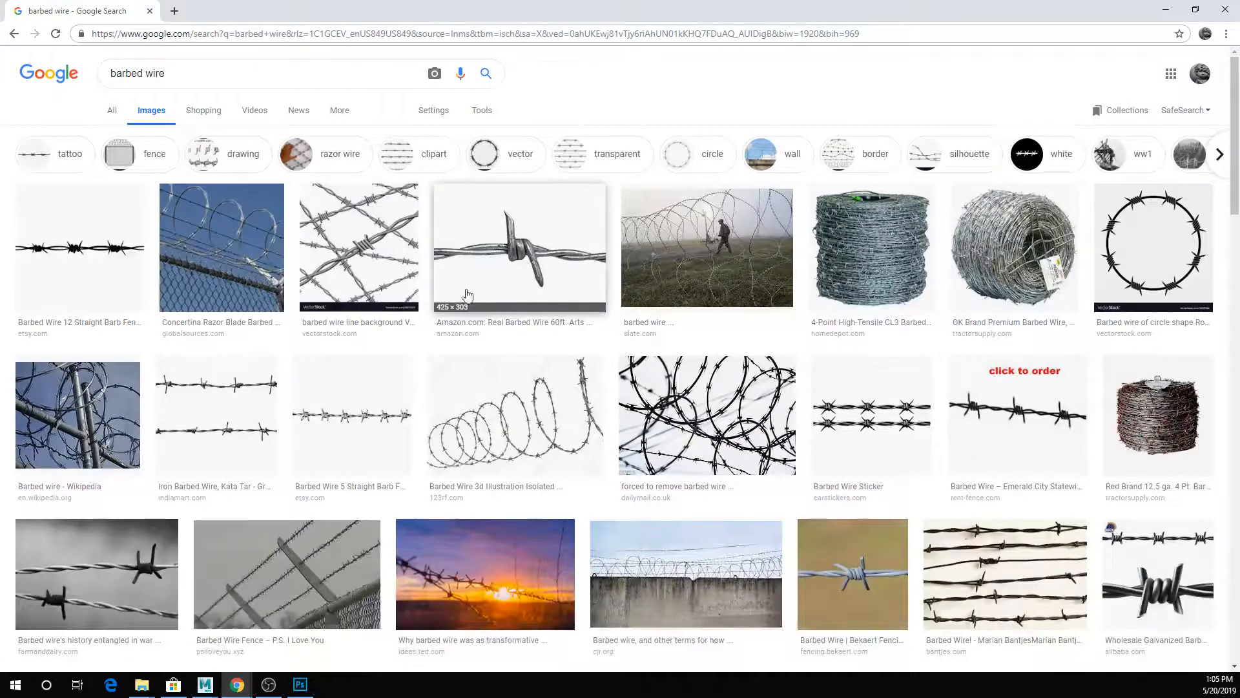
{"action": "left_click", "coordinate": [517, 278]}
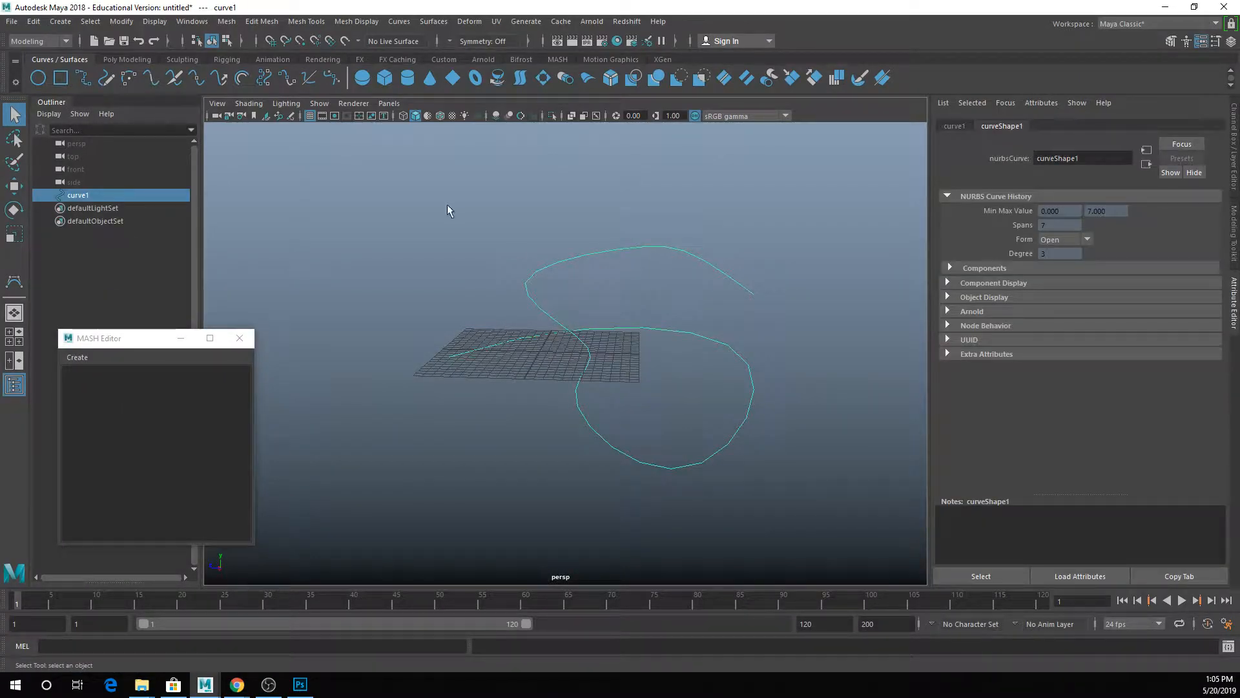
Step: Rebuild the open NURBS curve as a uniform cubic curve with 30 spans
{"action": "left_click_drag", "start_coordinate": [655, 274], "coordinate": [621, 266], "text": "alt"}
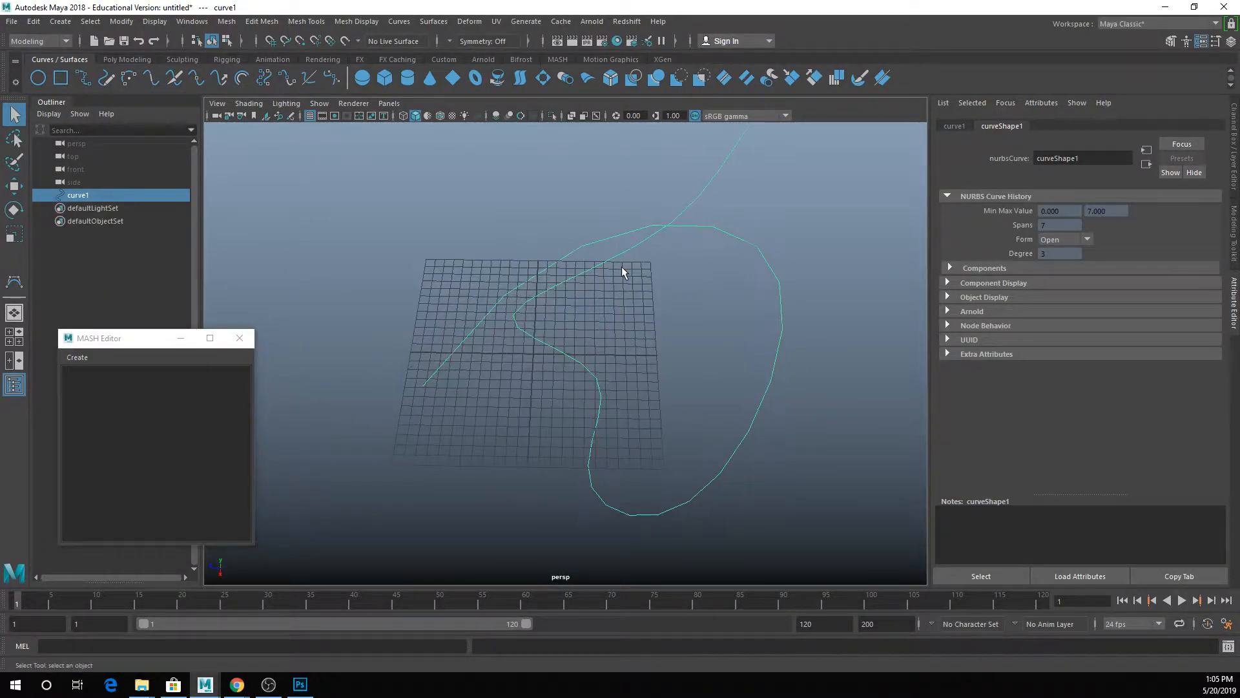
{"action": "right_click_drag", "start_coordinate": [643, 233], "coordinate": [566, 226]}
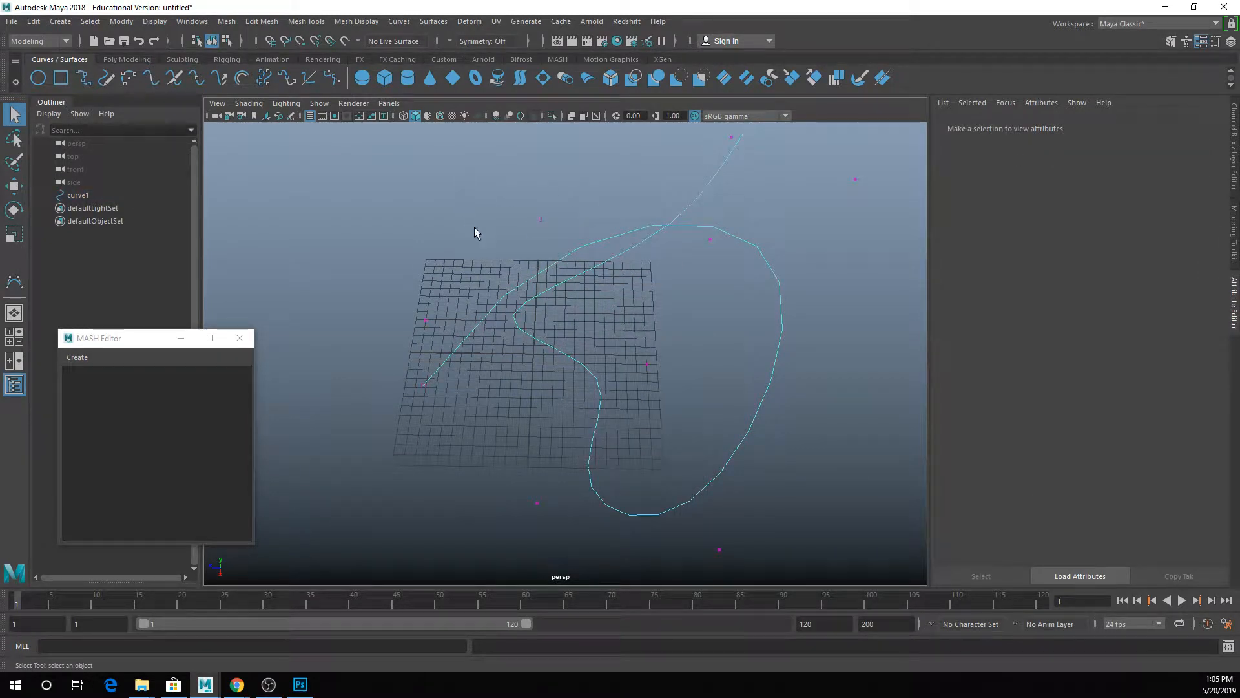
{"action": "left_click_drag", "start_coordinate": [477, 233], "coordinate": [721, 350], "text": "alt"}
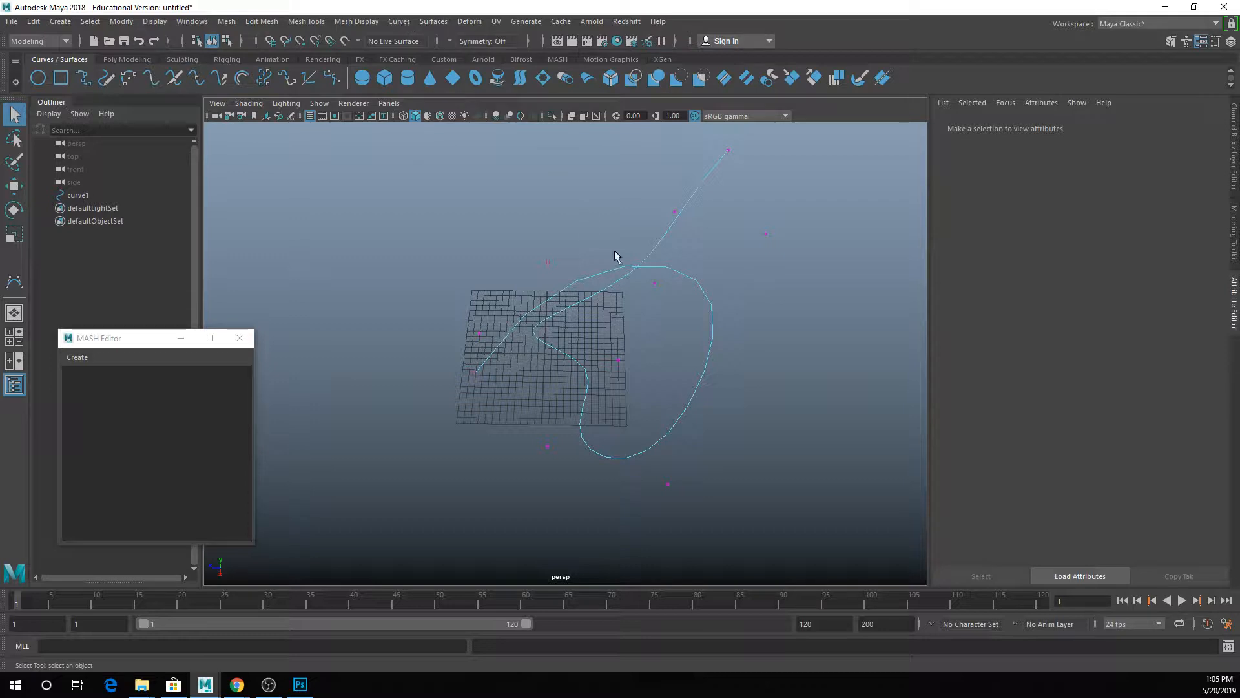
{"action": "right_click_drag", "start_coordinate": [614, 256], "coordinate": [669, 250]}
{"action": "left_click", "coordinate": [399, 21]}
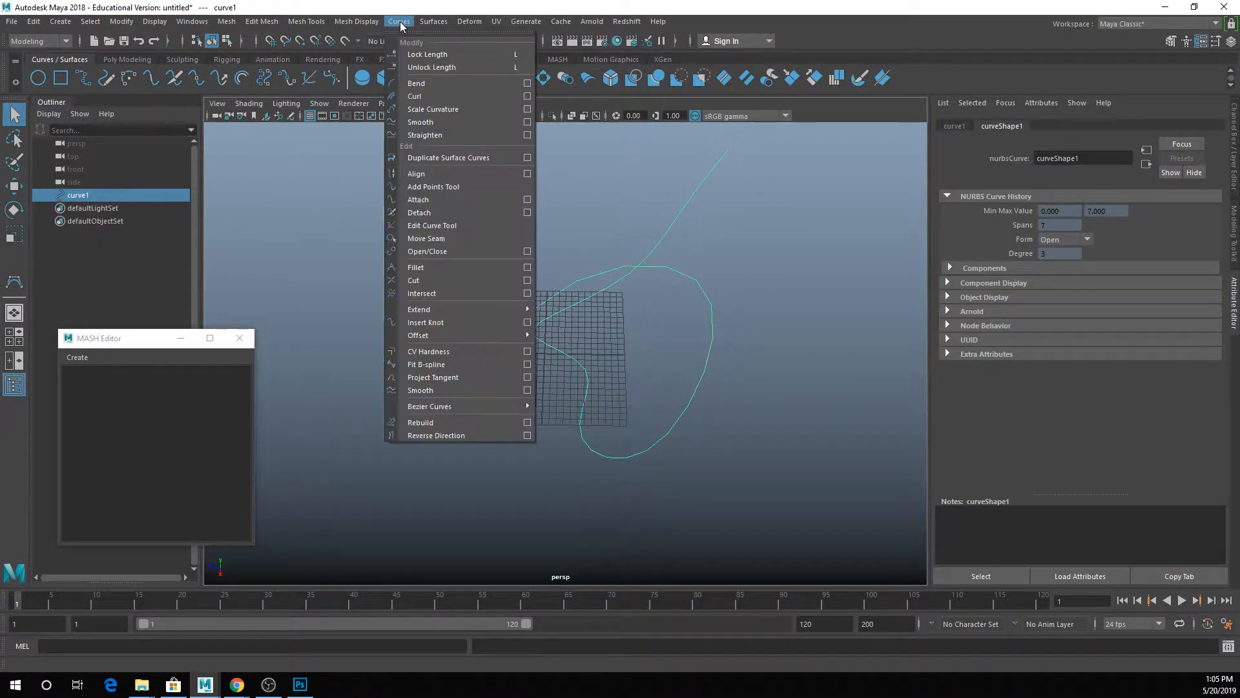
{"action": "left_click", "coordinate": [527, 422]}
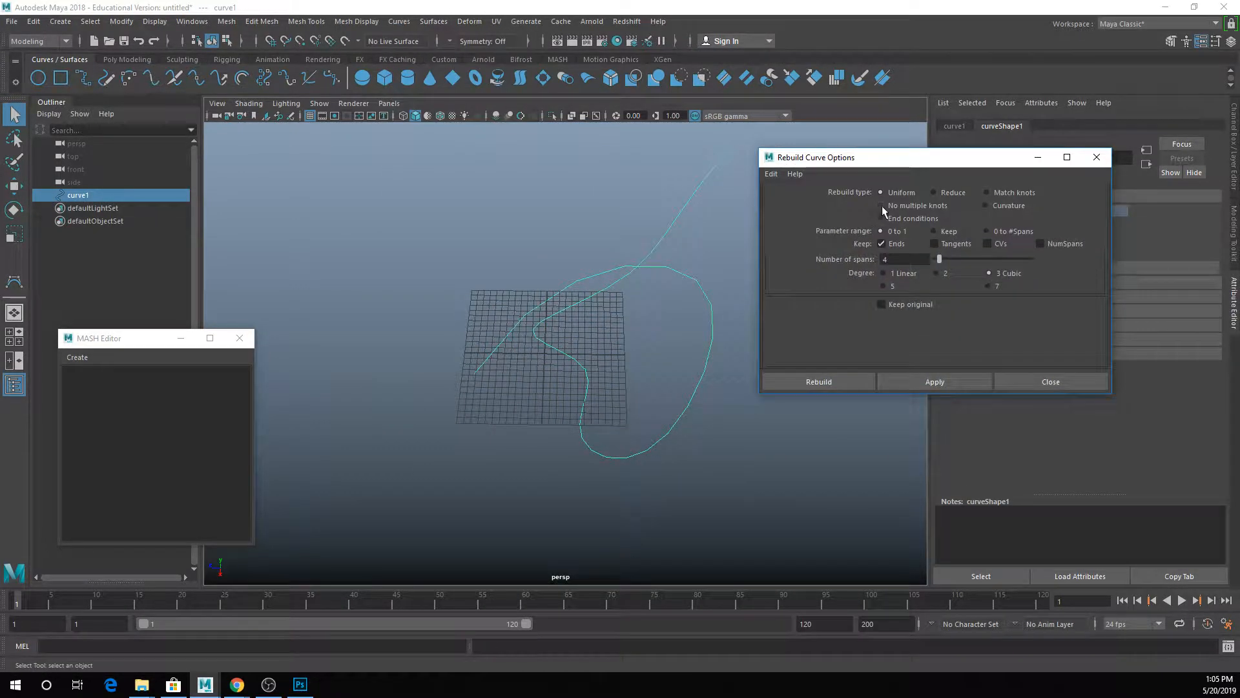
{"action": "left_click_drag", "start_coordinate": [909, 260], "coordinate": [819, 258]}
{"action": "type", "text": "30"}
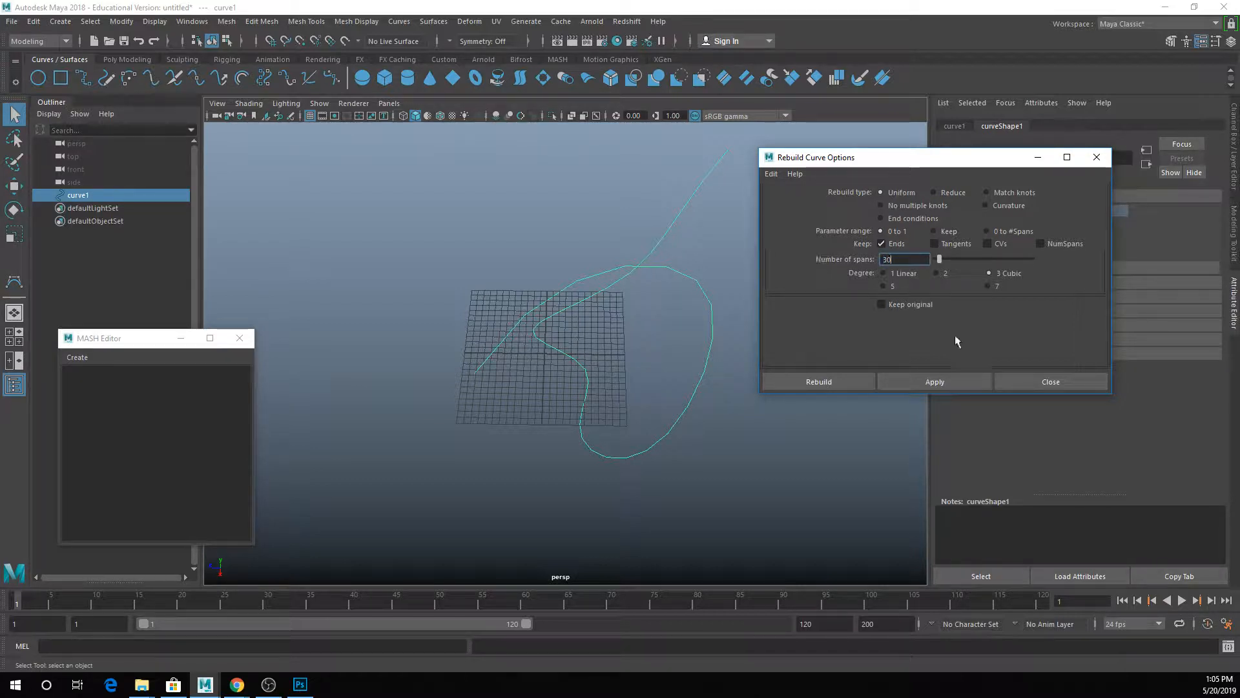
{"action": "left_click", "coordinate": [939, 381]}
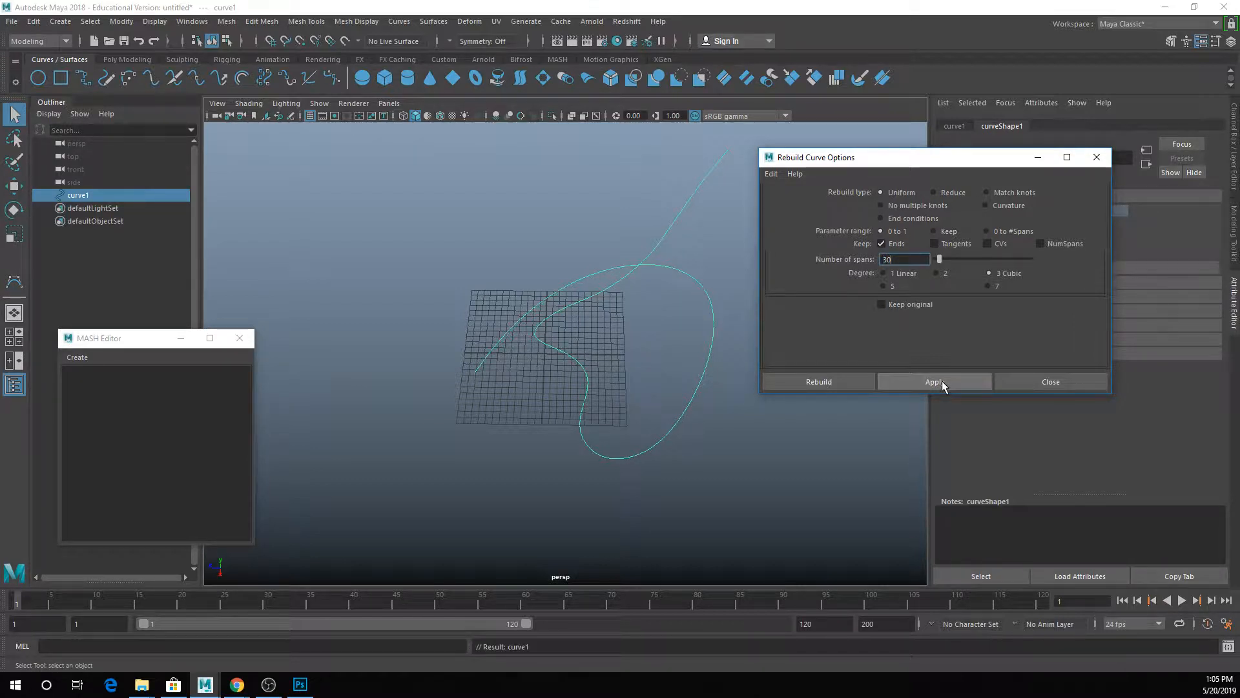
{"action": "left_click", "coordinate": [1032, 383]}
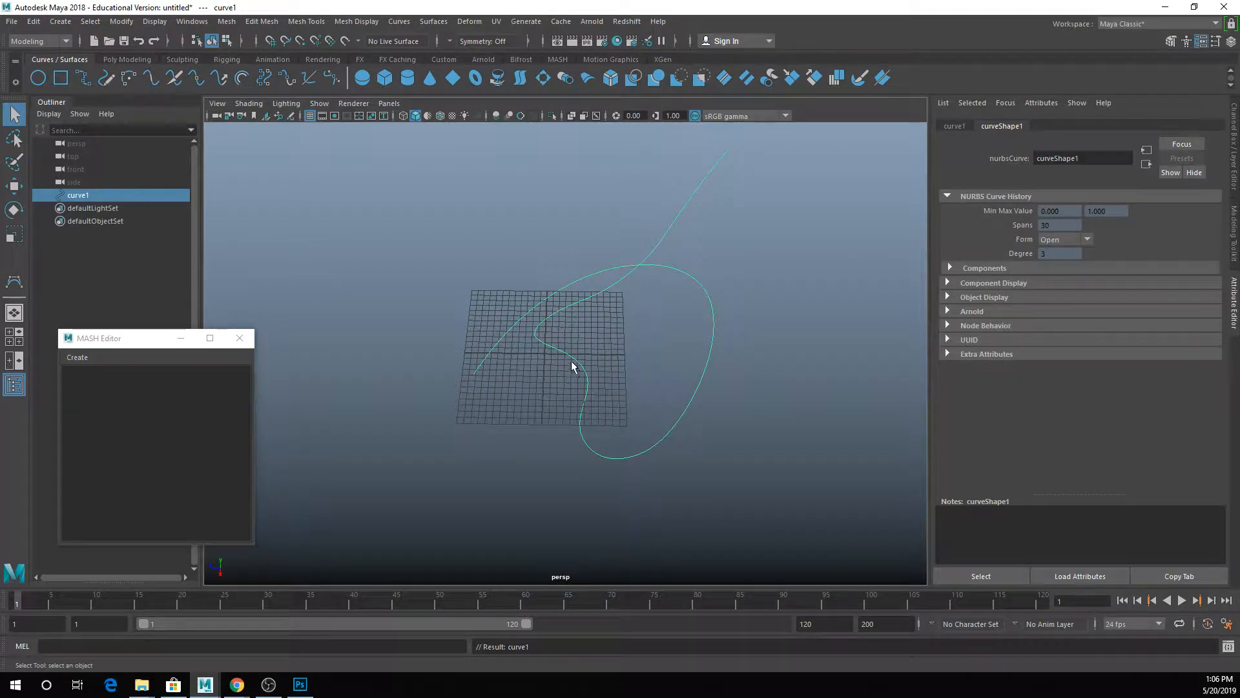
Step: Create a polygon disc at the origin with the default settings
{"action": "left_click_drag", "start_coordinate": [573, 362], "coordinate": [590, 304], "text": "alt"}
{"action": "left_click_drag", "start_coordinate": [594, 364], "coordinate": [641, 410], "text": "alt"}
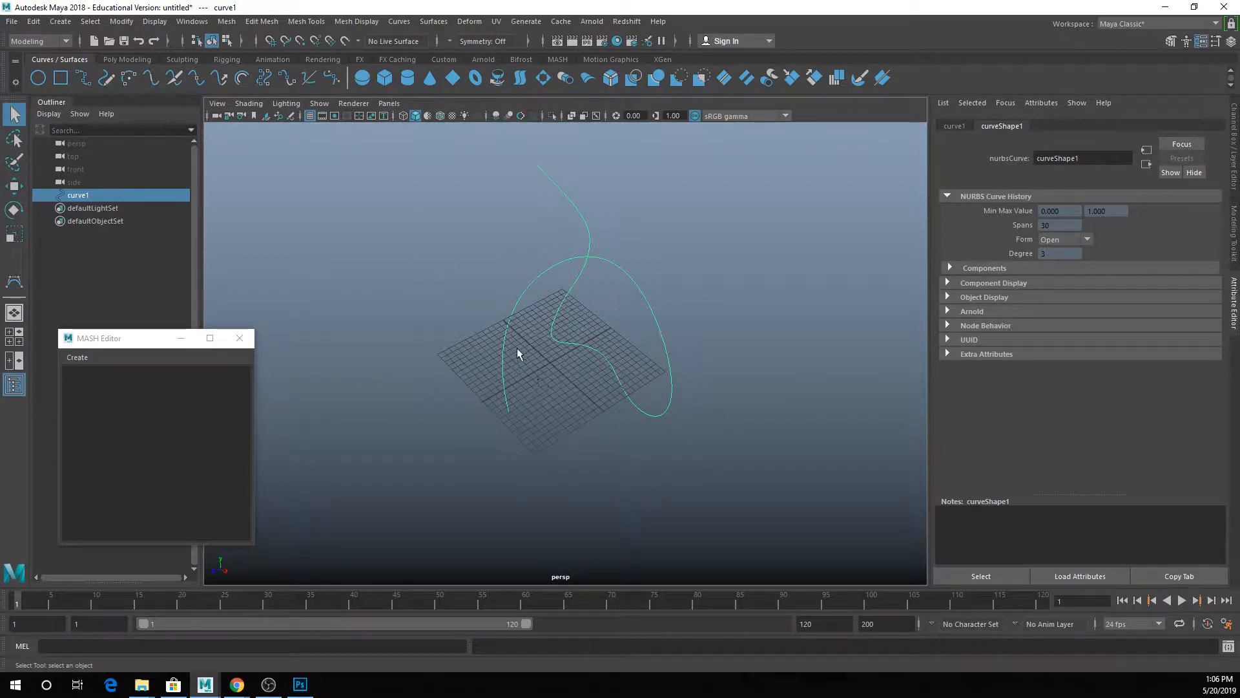
{"action": "left_click", "coordinate": [126, 59]}
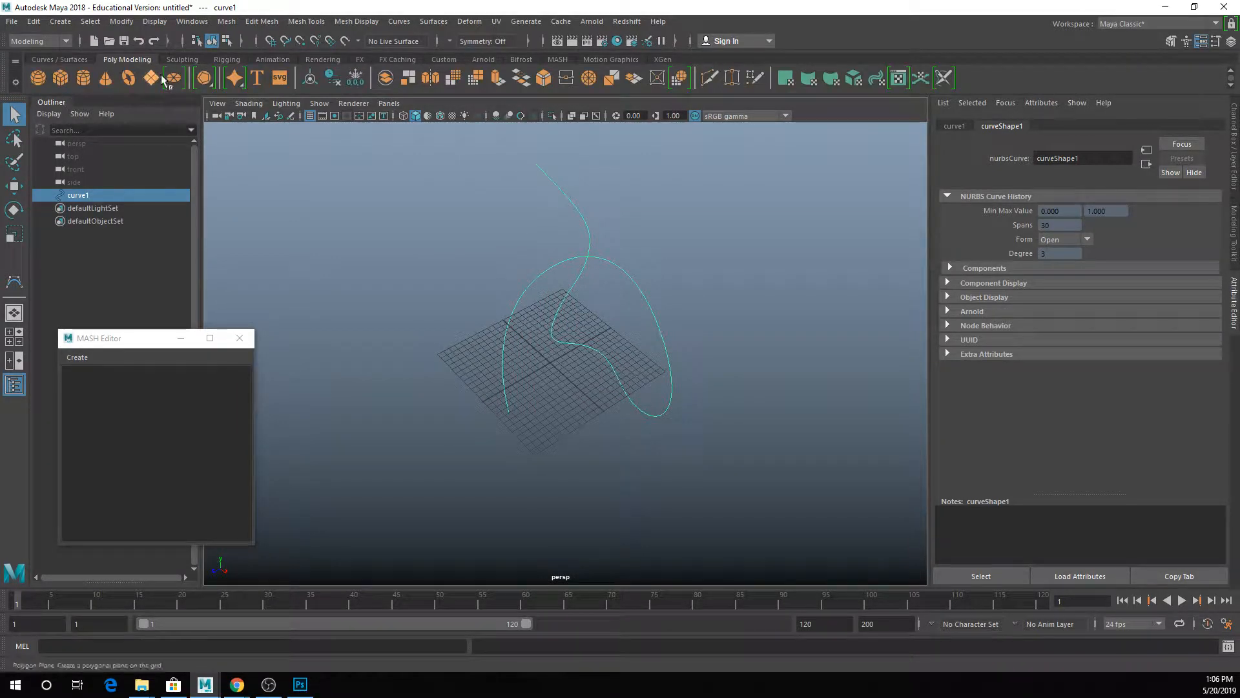
{"action": "left_click", "coordinate": [173, 76]}
{"action": "scroll", "coordinate": [553, 385], "scroll_direction": "up", "scroll_amount": 3}
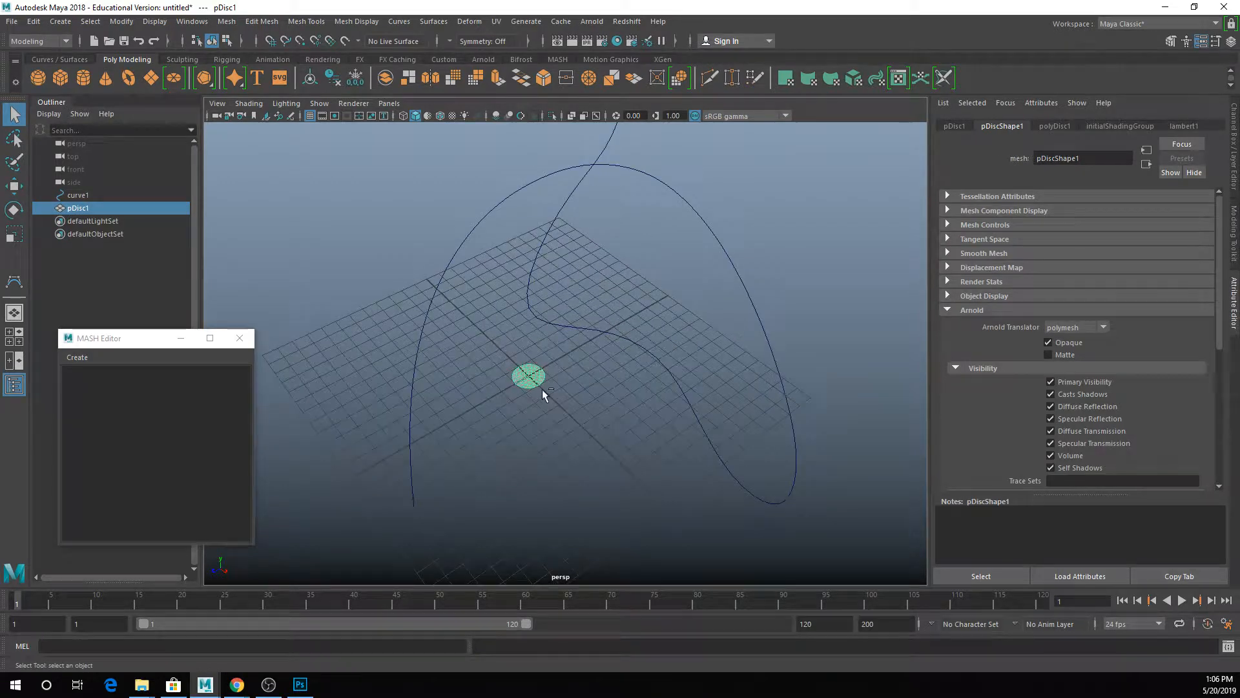
Step: Duplicate the disc and shift the copy about 2.2 units along negative Z, beside the original
{"action": "key", "text": "ctrl+d"}
{"action": "key", "text": "w"}
{"action": "left_click_drag", "start_coordinate": [511, 389], "coordinate": [533, 369]}
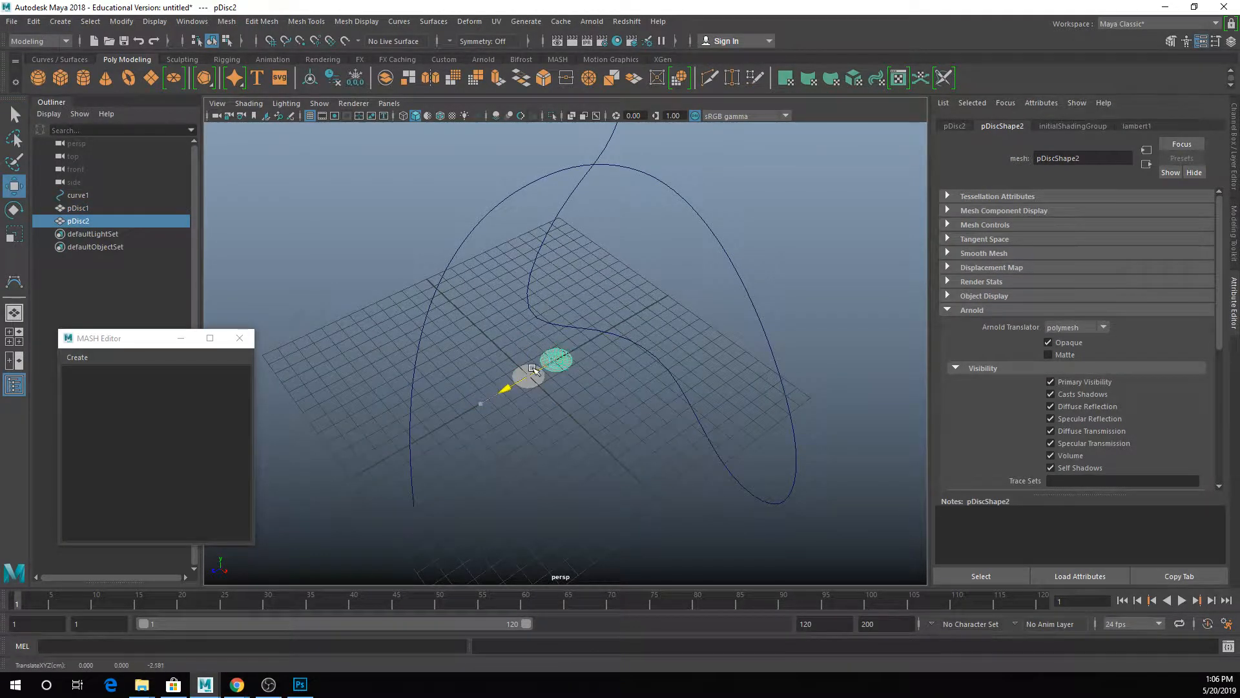
Step: Combine the two discs into one mesh
{"action": "key", "text": "r"}
{"action": "left_click", "coordinate": [528, 377], "text": "shift"}
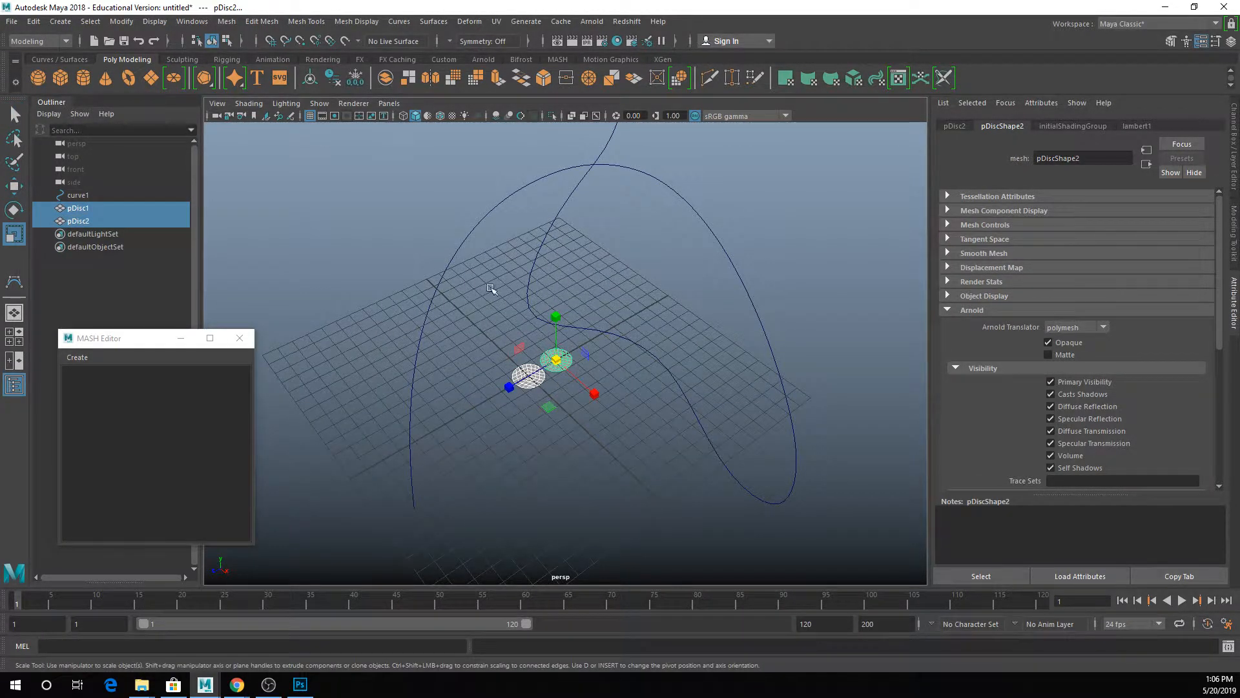
{"action": "key", "text": "q"}
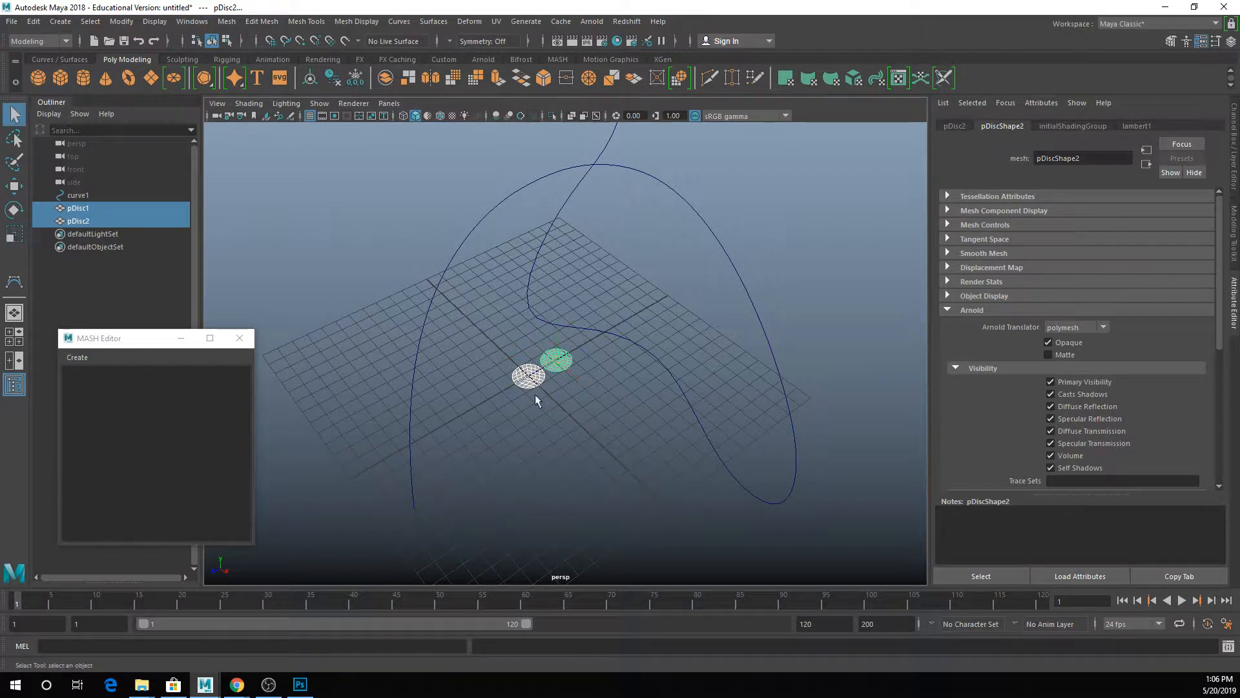
{"action": "left_click", "coordinate": [226, 21]}
{"action": "left_click", "coordinate": [240, 70]}
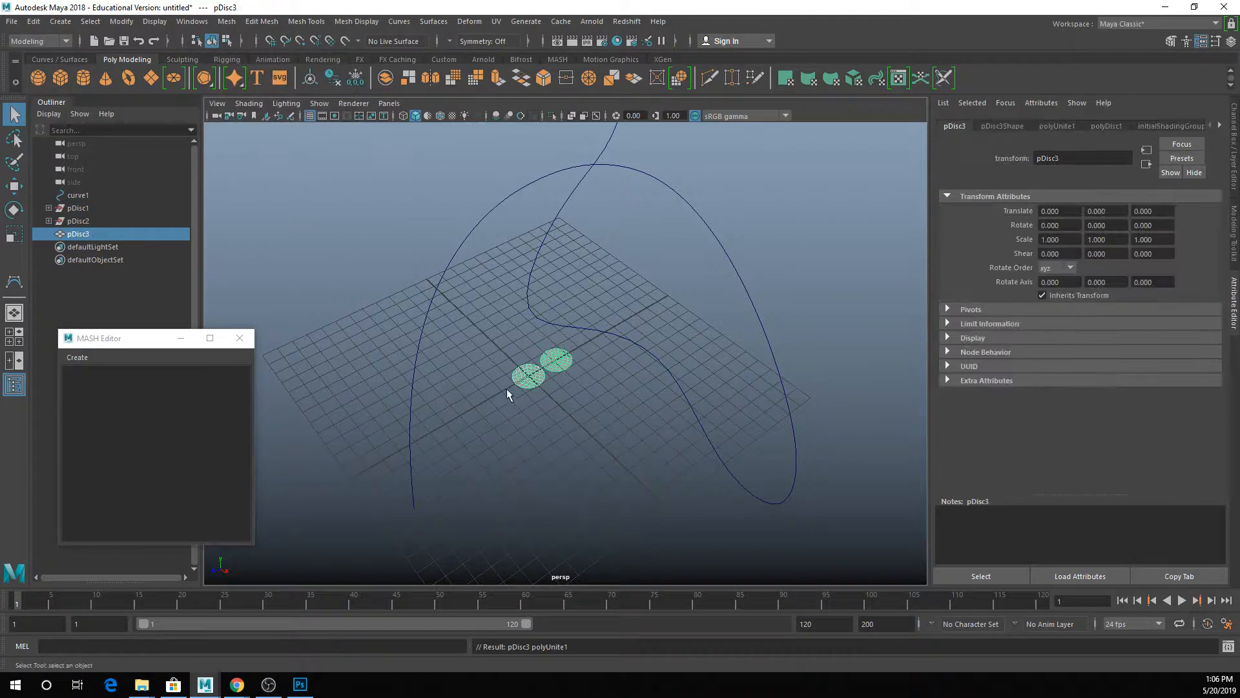
Step: Scale the combined discs uniformly to about 0.239 and grid-snap them near the curve's start, at translate 4, 0, 11.09
{"action": "key", "text": "r"}
{"action": "left_click_drag", "start_coordinate": [538, 373], "coordinate": [525, 374]}
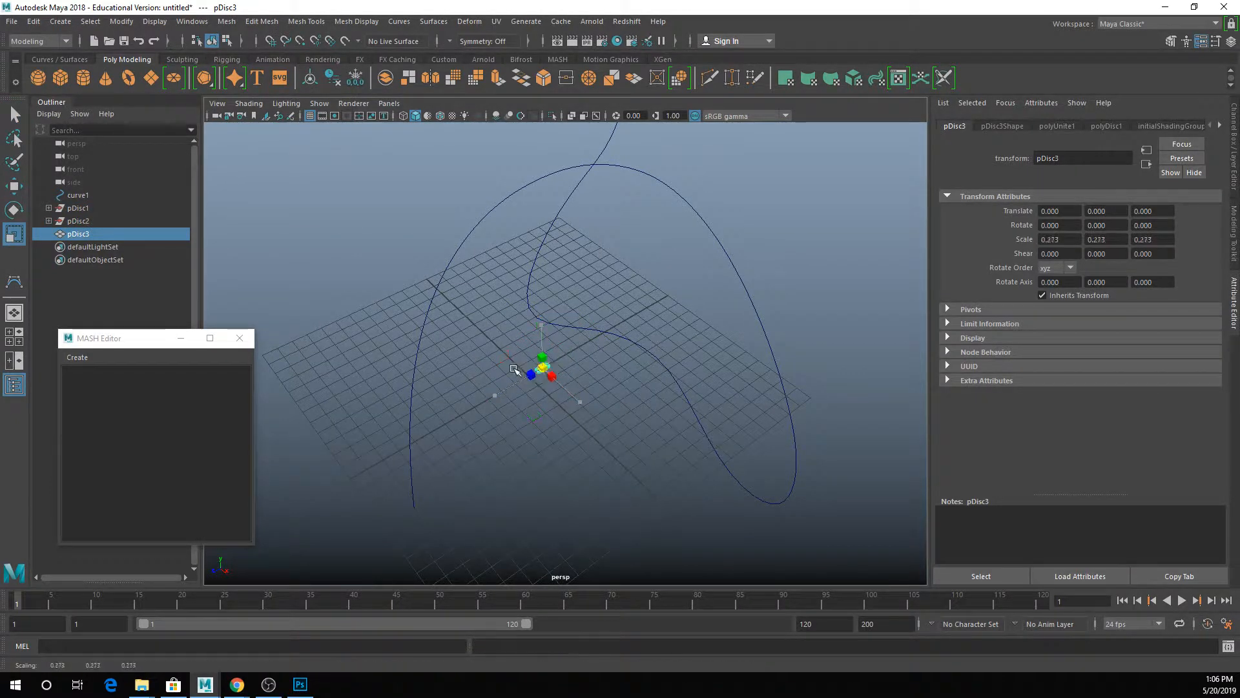
{"action": "key", "text": "w"}
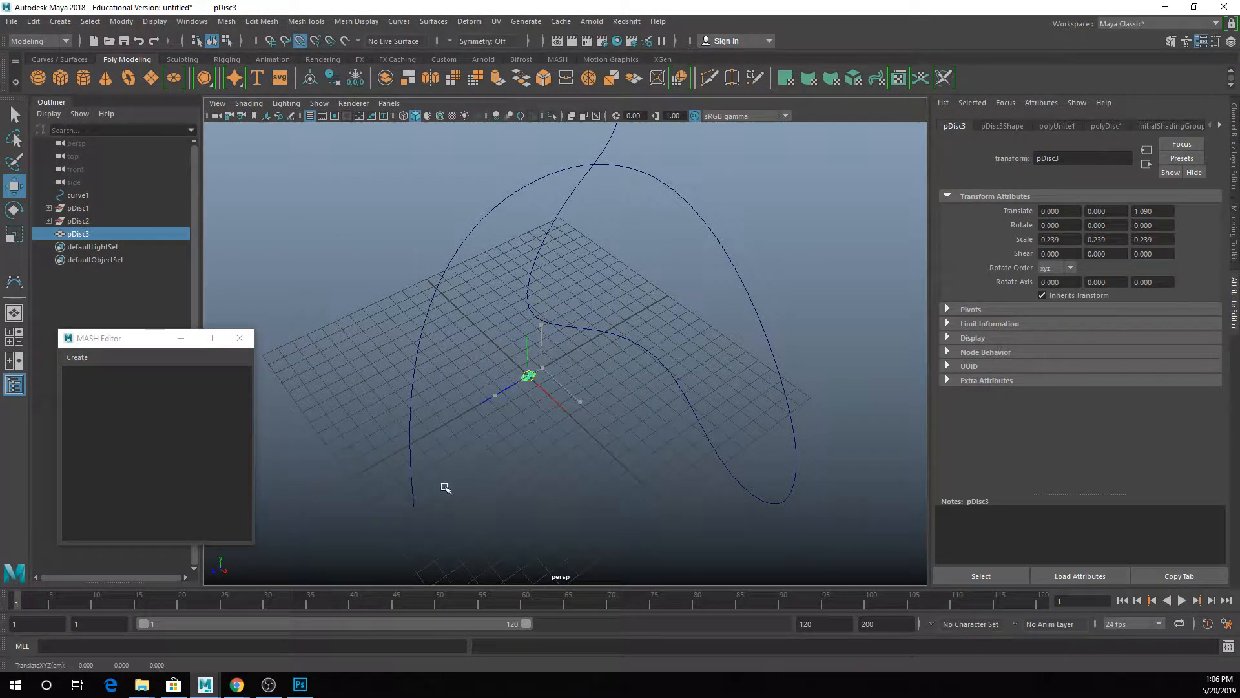
{"action": "key", "text": "x"}
{"action": "left_click_drag", "start_coordinate": [527, 374], "coordinate": [418, 509]}
Step: Rotate the discs about 74.8 degrees around Z to face along the curve and lower them to about -0.16 in Y
{"action": "left_click_drag", "start_coordinate": [420, 509], "coordinate": [531, 461], "text": "alt"}
{"action": "key", "text": "e"}
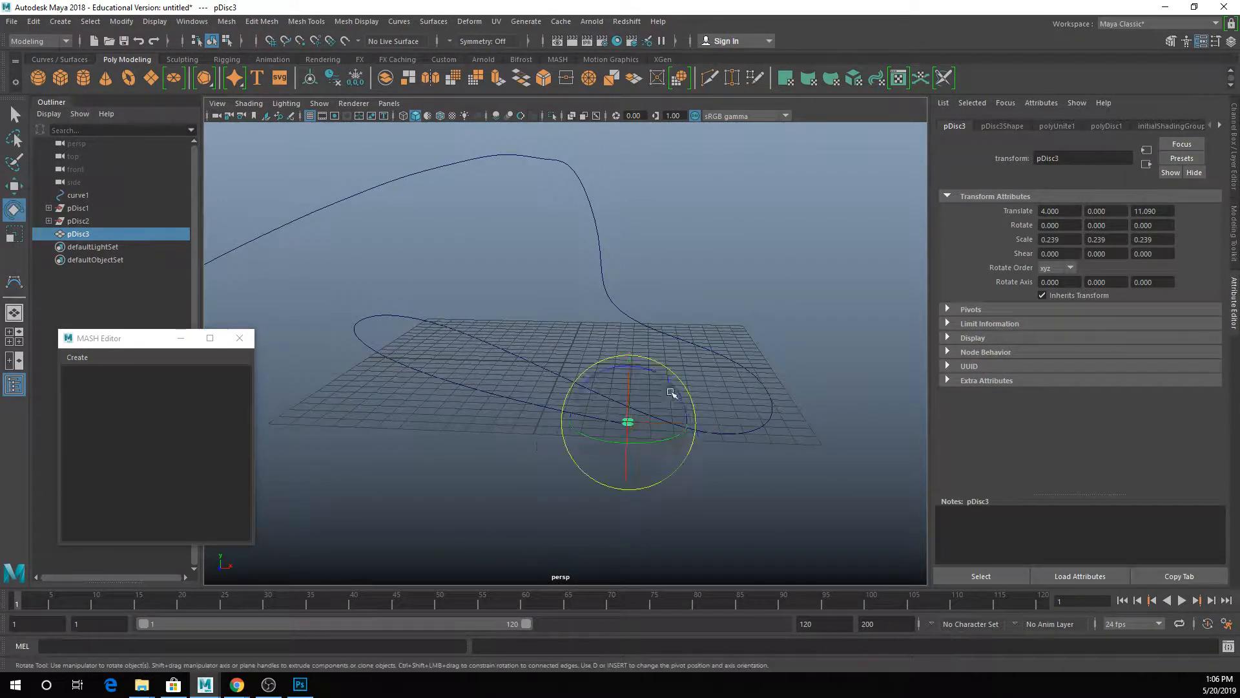
{"action": "left_click_drag", "start_coordinate": [628, 367], "coordinate": [623, 403]}
{"action": "key", "text": "w"}
{"action": "key", "text": "q"}
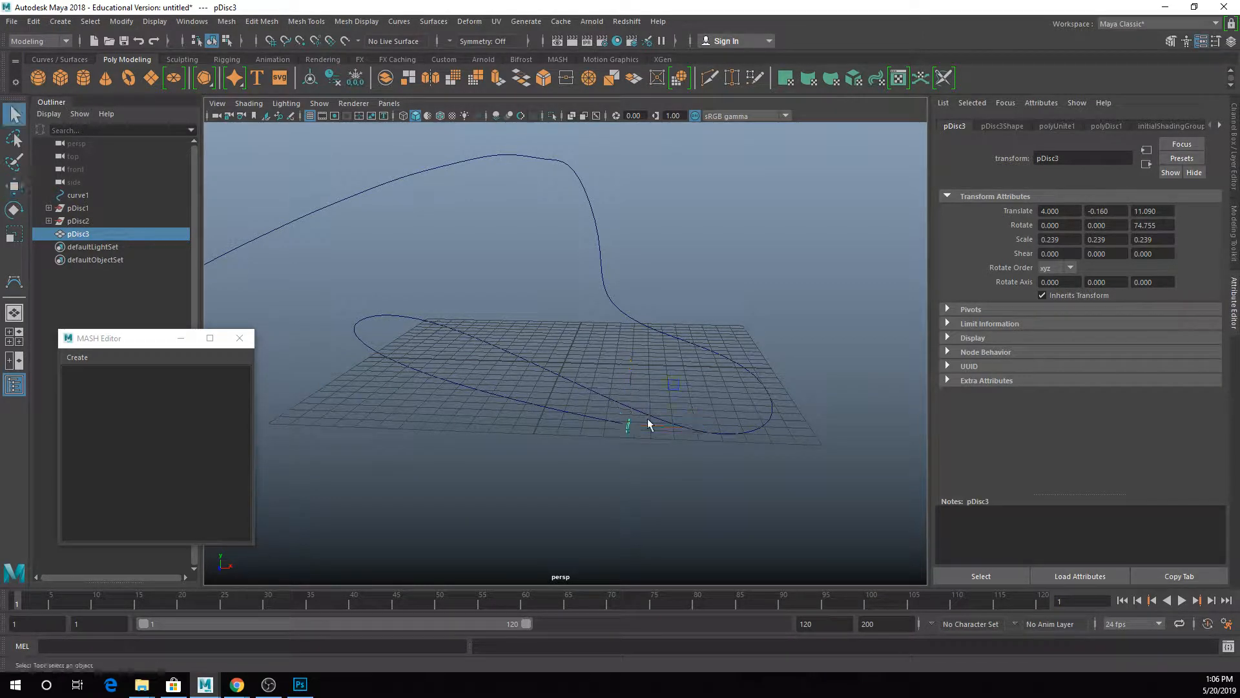
Step: Select all faces of both discs in face mode
{"action": "left_click_drag", "start_coordinate": [625, 478], "coordinate": [428, 393], "text": "alt"}
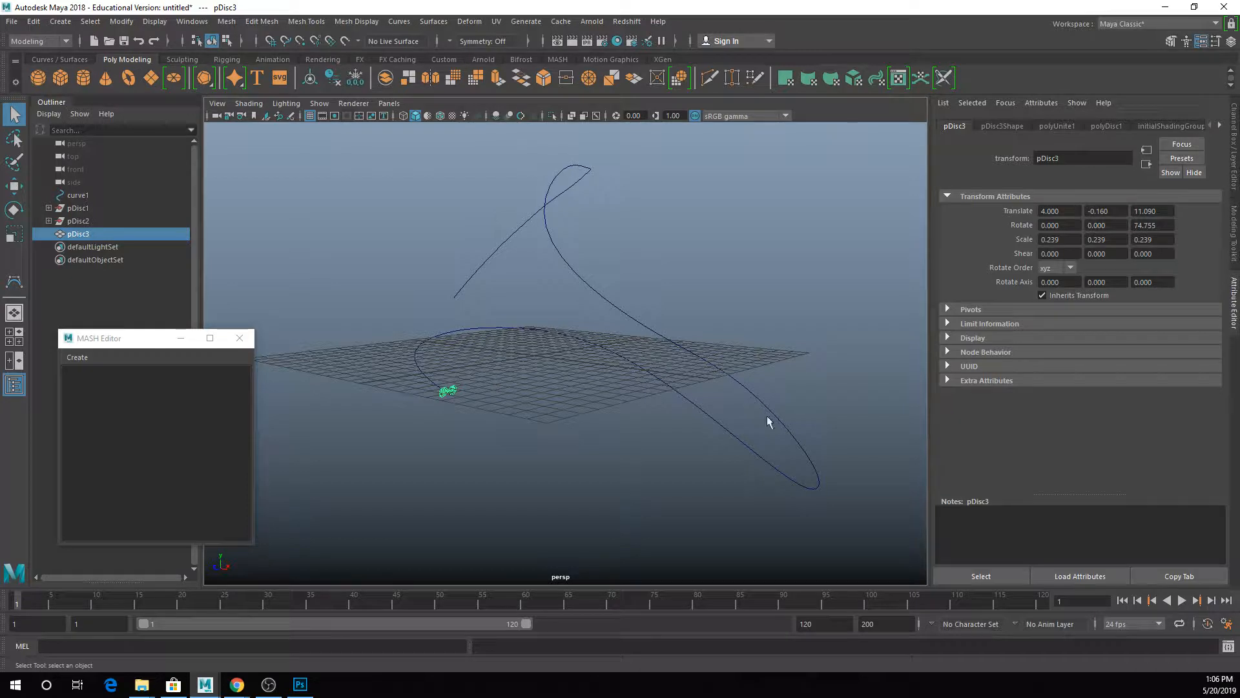
{"action": "scroll", "coordinate": [498, 341], "scroll_direction": "up", "scroll_amount": 4}
{"action": "left_click_drag", "start_coordinate": [409, 397], "coordinate": [457, 395], "text": "alt"}
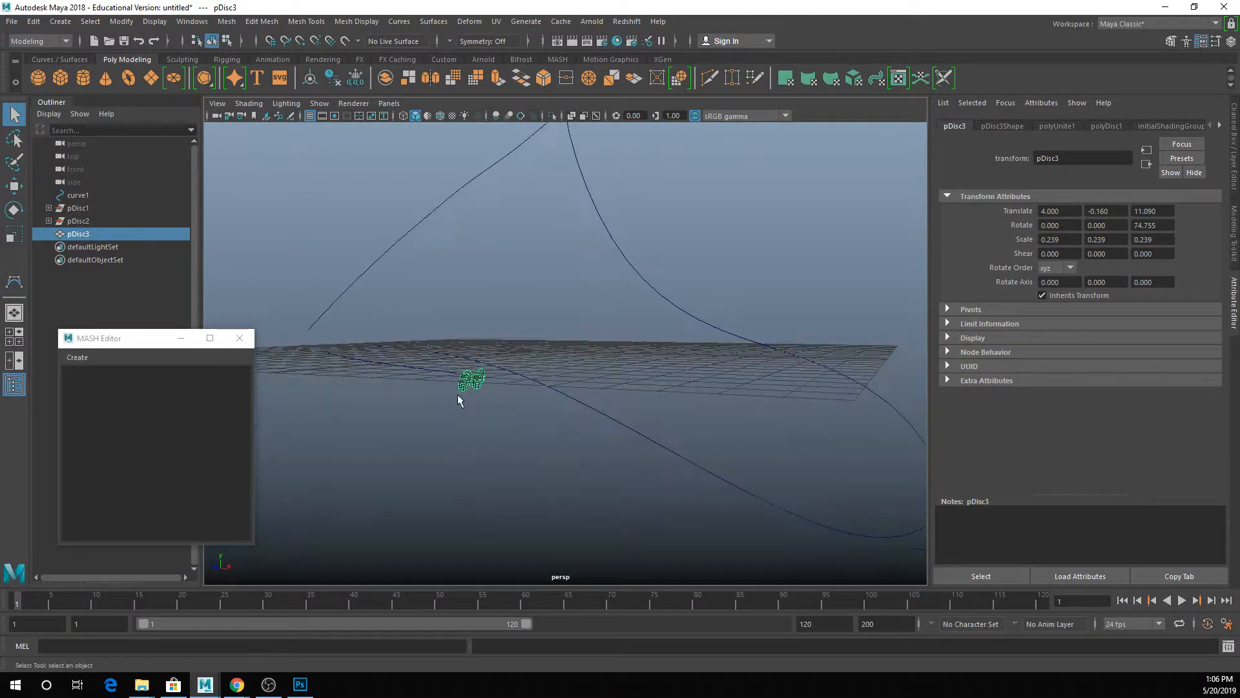
{"action": "right_click_drag", "start_coordinate": [461, 385], "coordinate": [447, 338]}
{"action": "left_click_drag", "start_coordinate": [428, 335], "coordinate": [554, 470]}
{"action": "left_click_drag", "start_coordinate": [497, 378], "coordinate": [638, 421], "text": "alt"}
{"action": "key", "text": "f"}
{"action": "scroll", "coordinate": [625, 390], "scroll_direction": "down", "scroll_amount": 8}
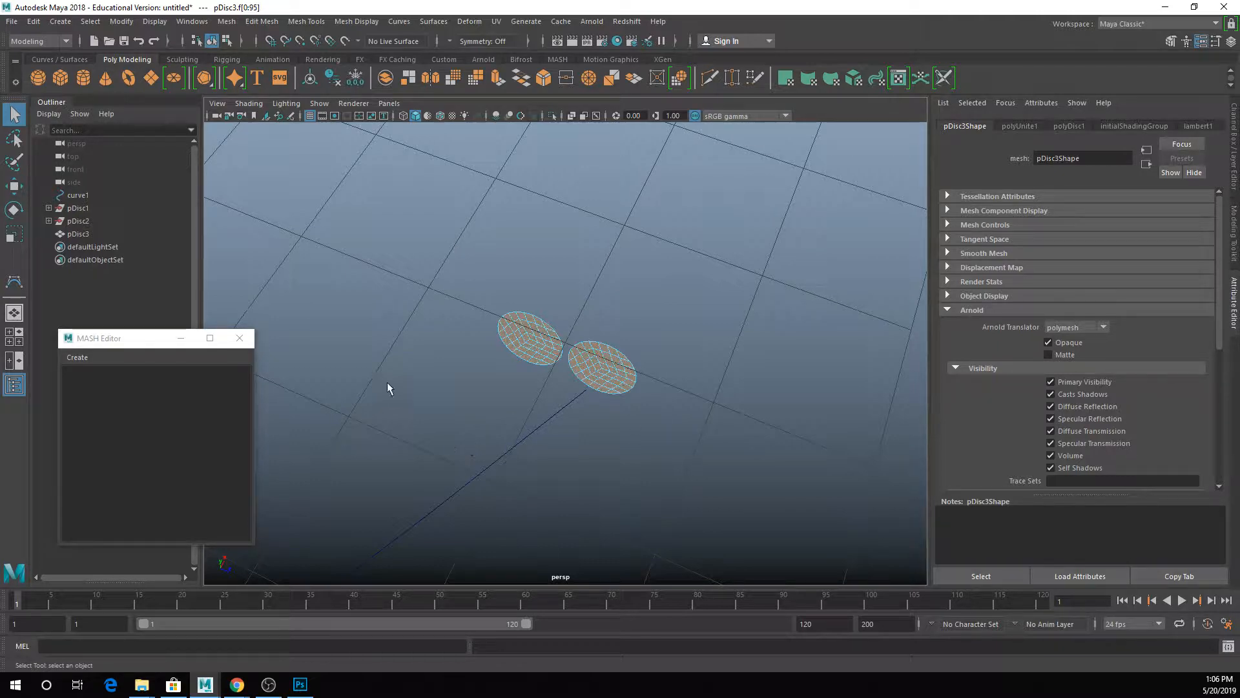
Step: Add the curve to the face selection and extrude the disc faces along it
{"action": "left_click_drag", "start_coordinate": [388, 387], "coordinate": [452, 572]}
{"action": "scroll", "coordinate": [456, 493], "scroll_direction": "down", "scroll_amount": 10}
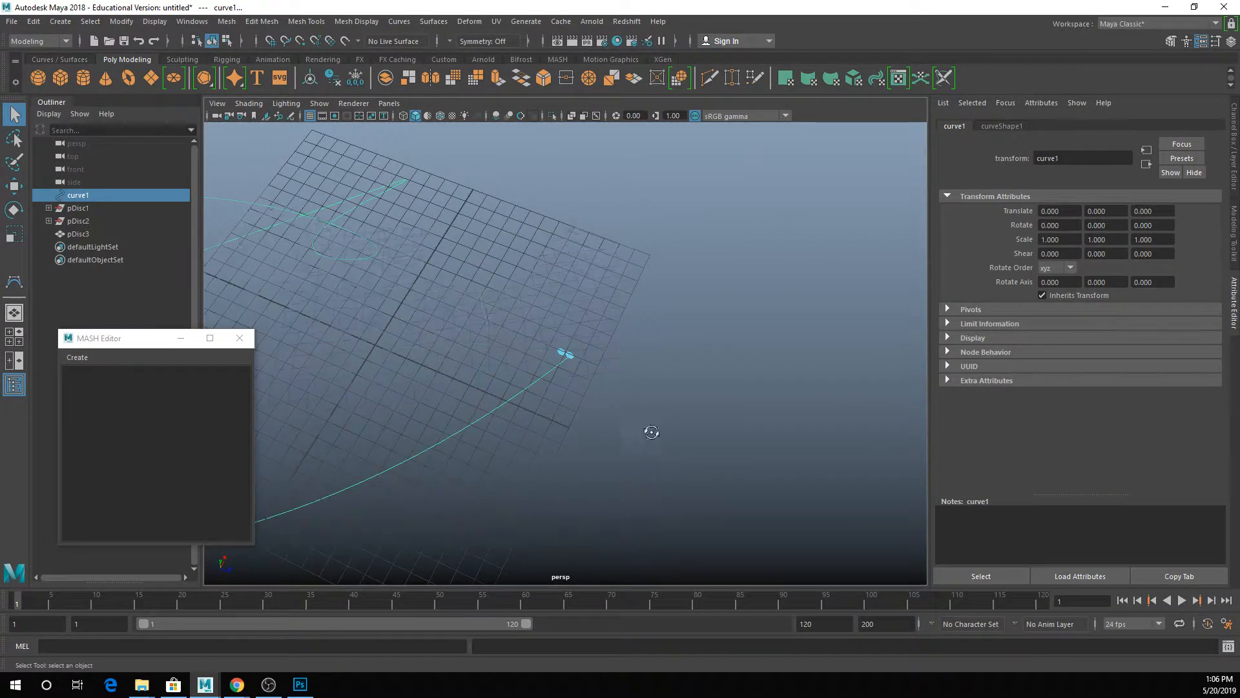
{"action": "left_click_drag", "start_coordinate": [650, 429], "coordinate": [553, 405], "text": "alt"}
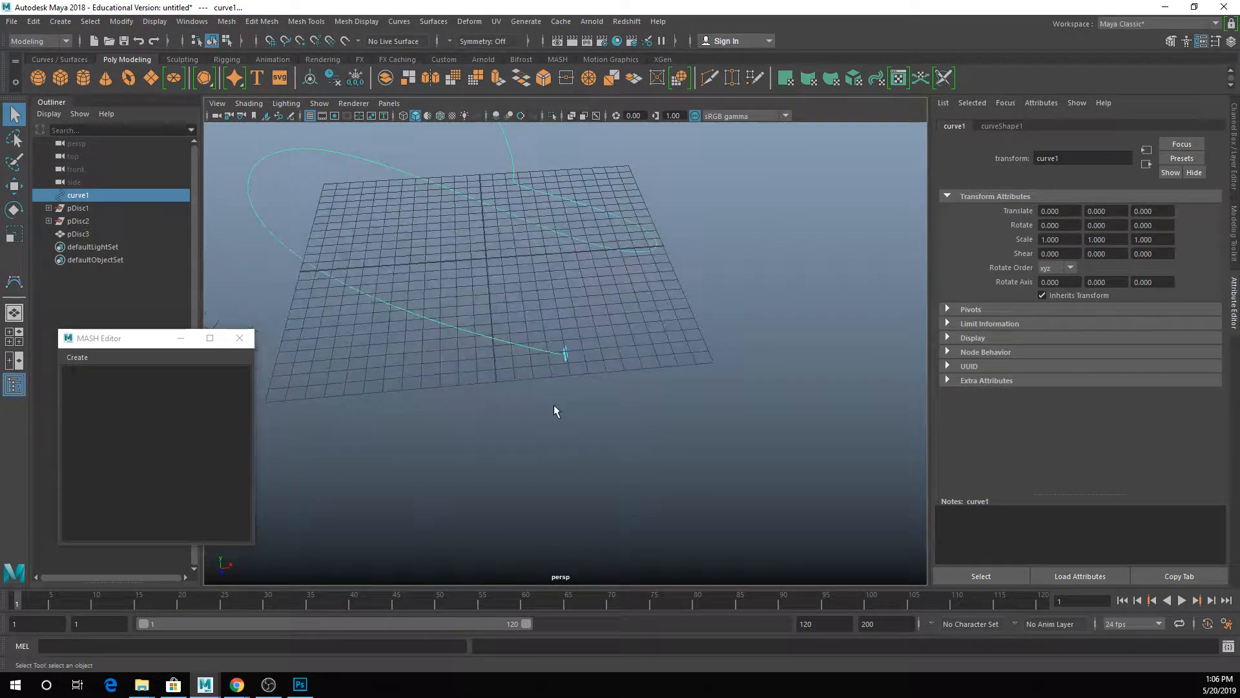
{"action": "left_click", "coordinate": [498, 78]}
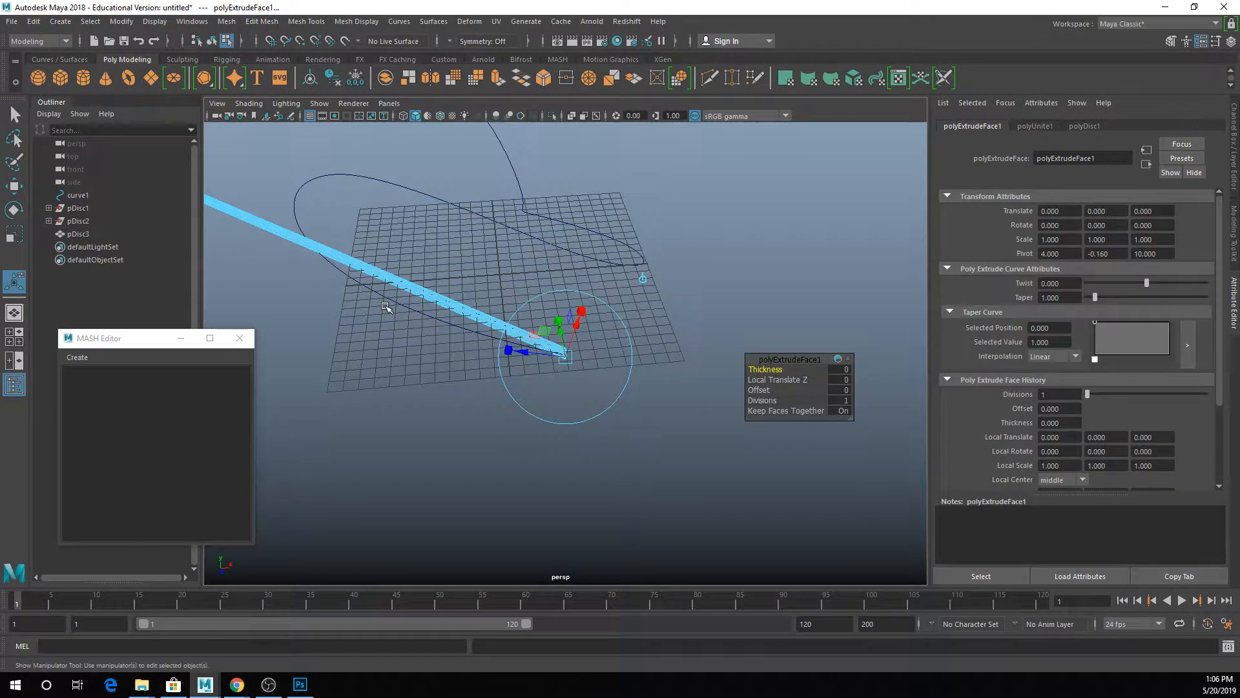
Step: Raise the extrusion's divisions to 25, 30 and 100 in turn so the strands follow the curve
{"action": "left_click_drag", "start_coordinate": [386, 306], "coordinate": [542, 334], "text": "alt"}
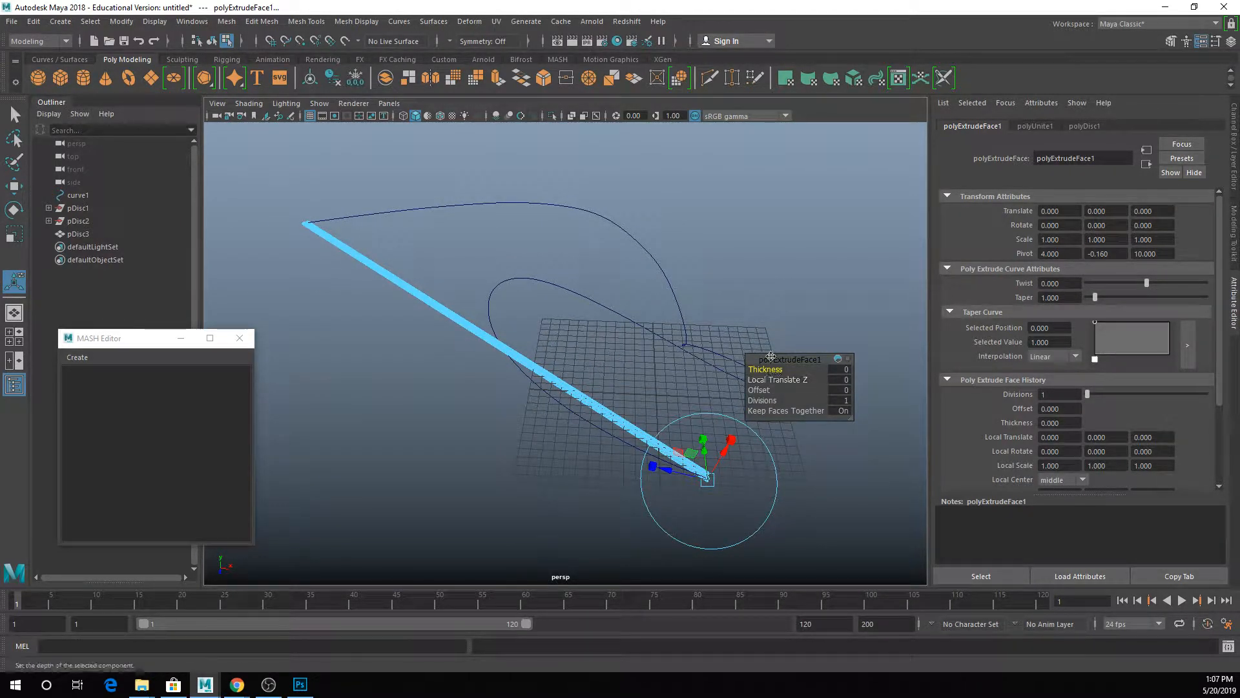
{"action": "left_click_drag", "start_coordinate": [771, 355], "coordinate": [743, 191]}
{"action": "left_click", "coordinate": [736, 236]}
{"action": "middle_click_drag", "start_coordinate": [737, 237], "coordinate": [911, 246]}
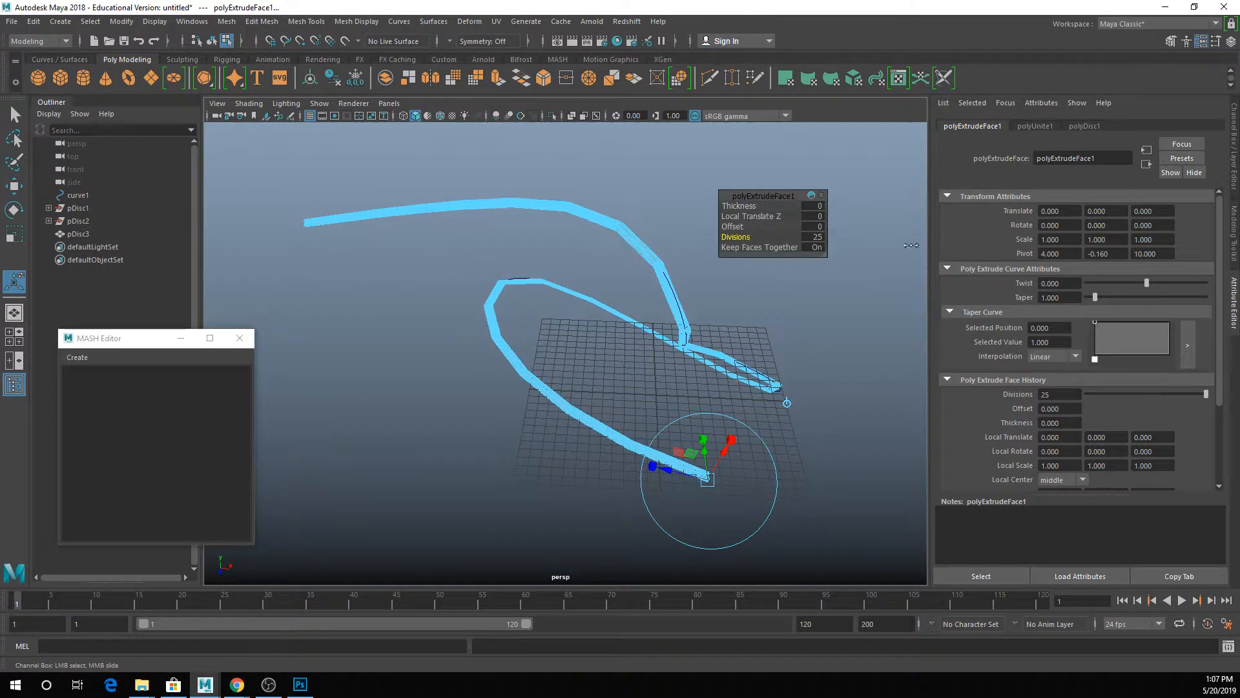
{"action": "double_click", "coordinate": [818, 237]}
{"action": "type", "text": "3"}
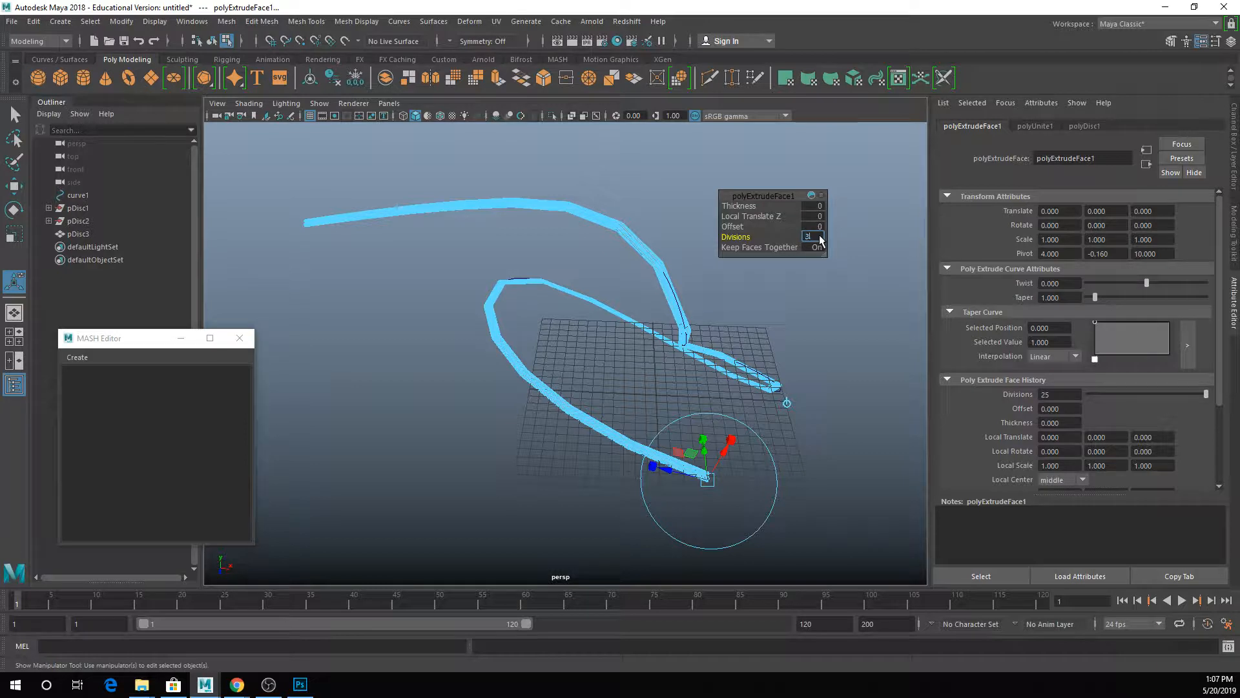
{"action": "type", "text": "0"}
{"action": "key", "text": "Return"}
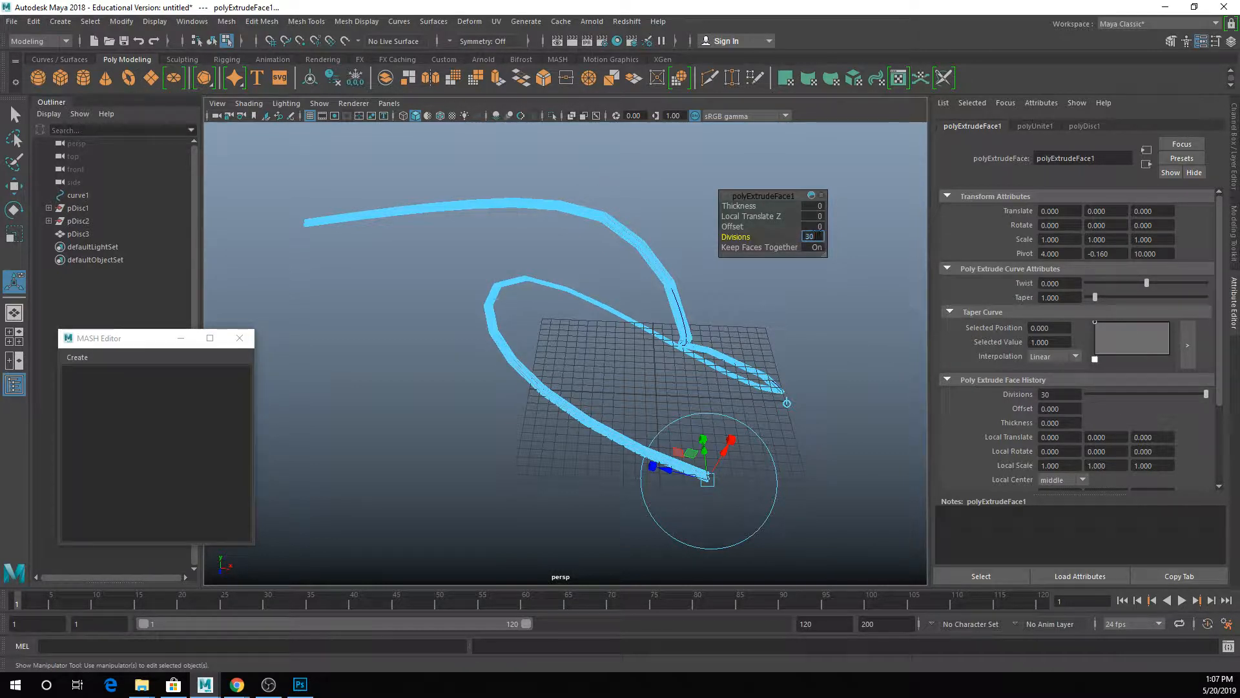
{"action": "type", "text": "100"}
{"action": "key", "text": "Return"}
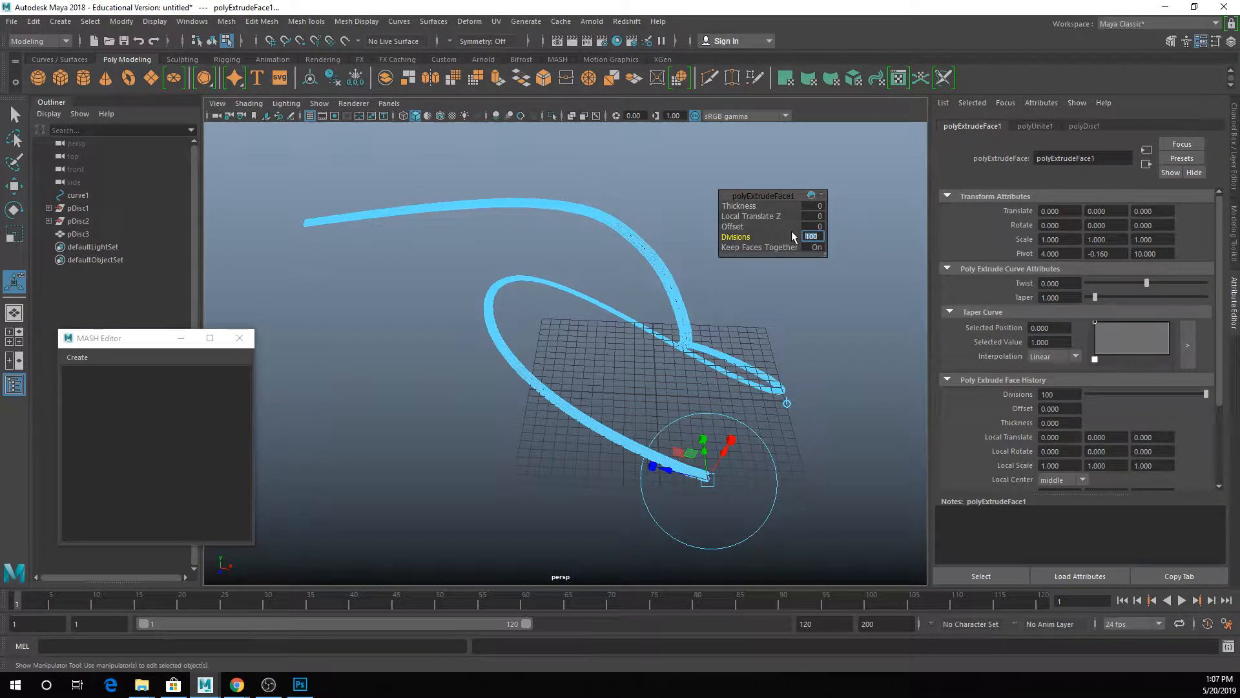
Step: Set the extrusion's divisions to 300 to smooth the two strands around the bends
{"action": "left_click_drag", "start_coordinate": [750, 349], "coordinate": [597, 352], "text": "alt"}
{"action": "left_click_drag", "start_coordinate": [653, 410], "coordinate": [625, 277], "text": "alt"}
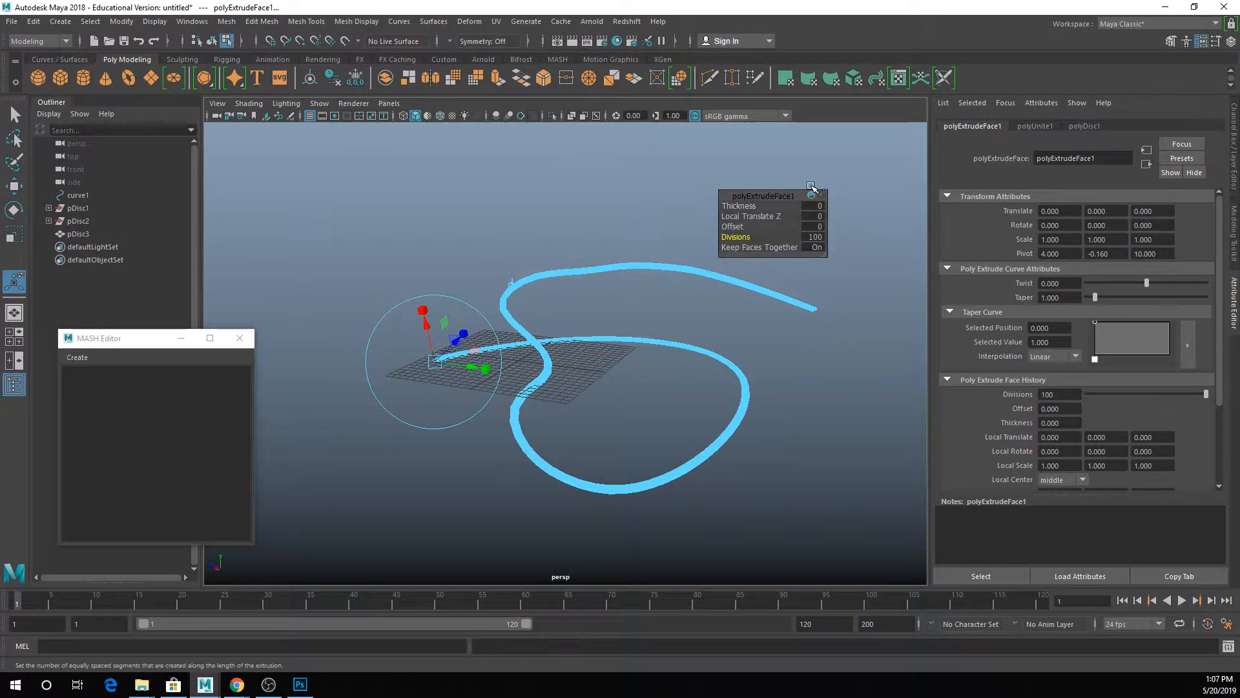
{"action": "scroll", "coordinate": [629, 296], "scroll_direction": "up", "scroll_amount": 2}
{"action": "scroll", "coordinate": [628, 296], "scroll_direction": "up", "scroll_amount": 4}
{"action": "scroll", "coordinate": [628, 296], "scroll_direction": "up", "scroll_amount": 3}
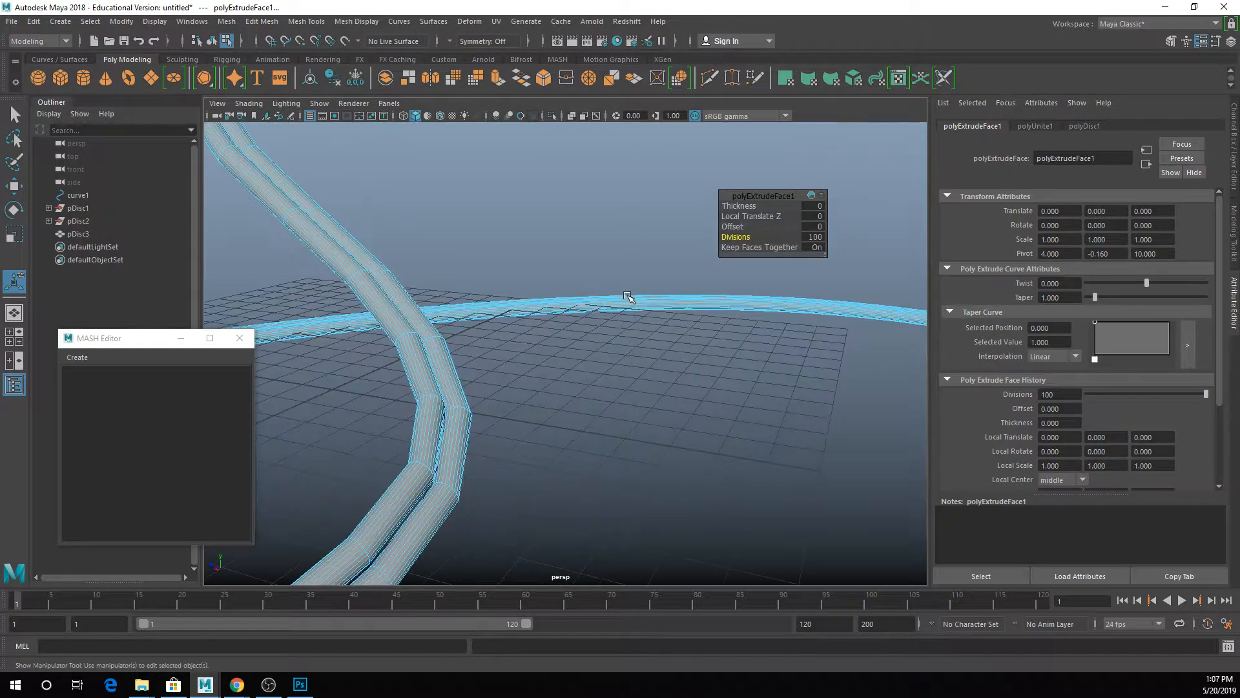
{"action": "left_click", "coordinate": [812, 237]}
{"action": "type", "text": "300"}
{"action": "key", "text": "Return"}
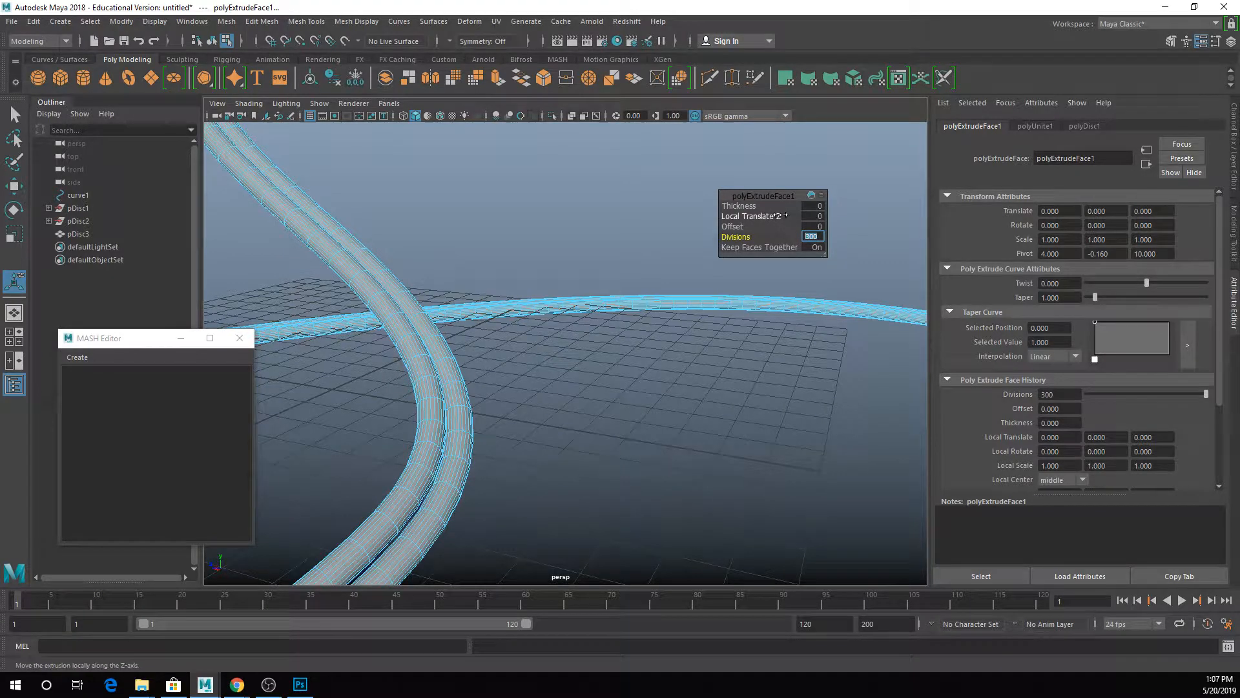
Step: Show the Twist attribute in the extrusion's in-view editor and raise the twist to 180
{"action": "left_click", "coordinate": [822, 196]}
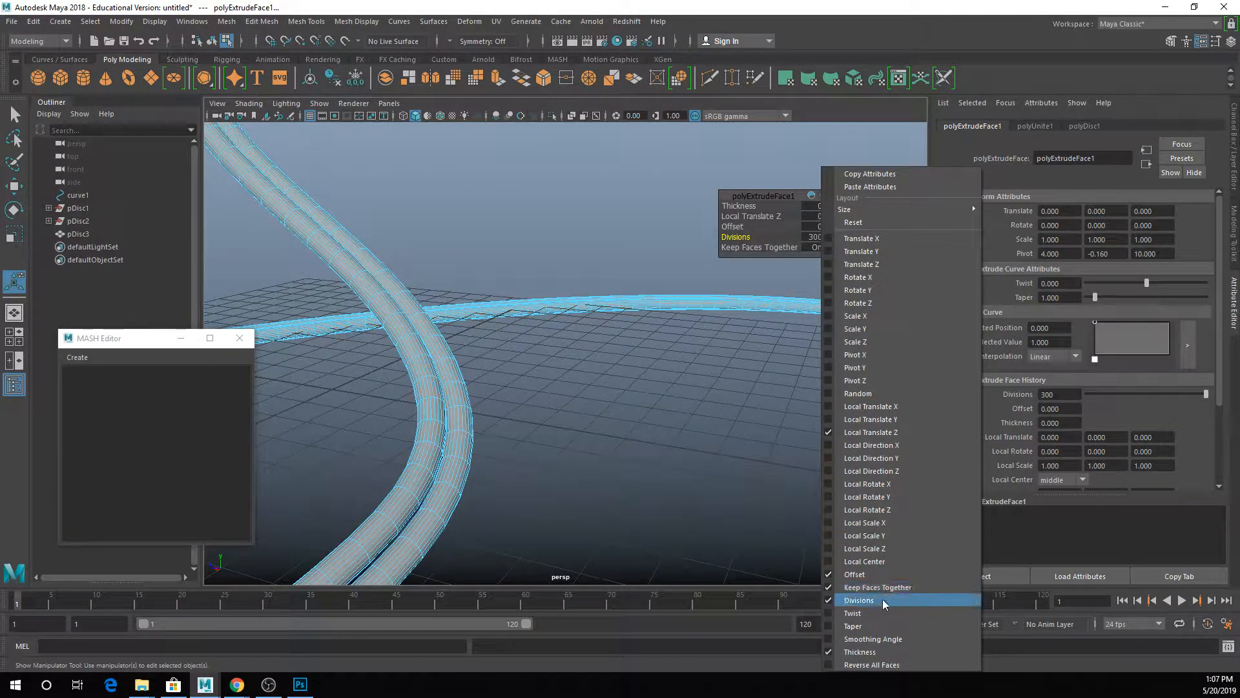
{"action": "left_click", "coordinate": [852, 613]}
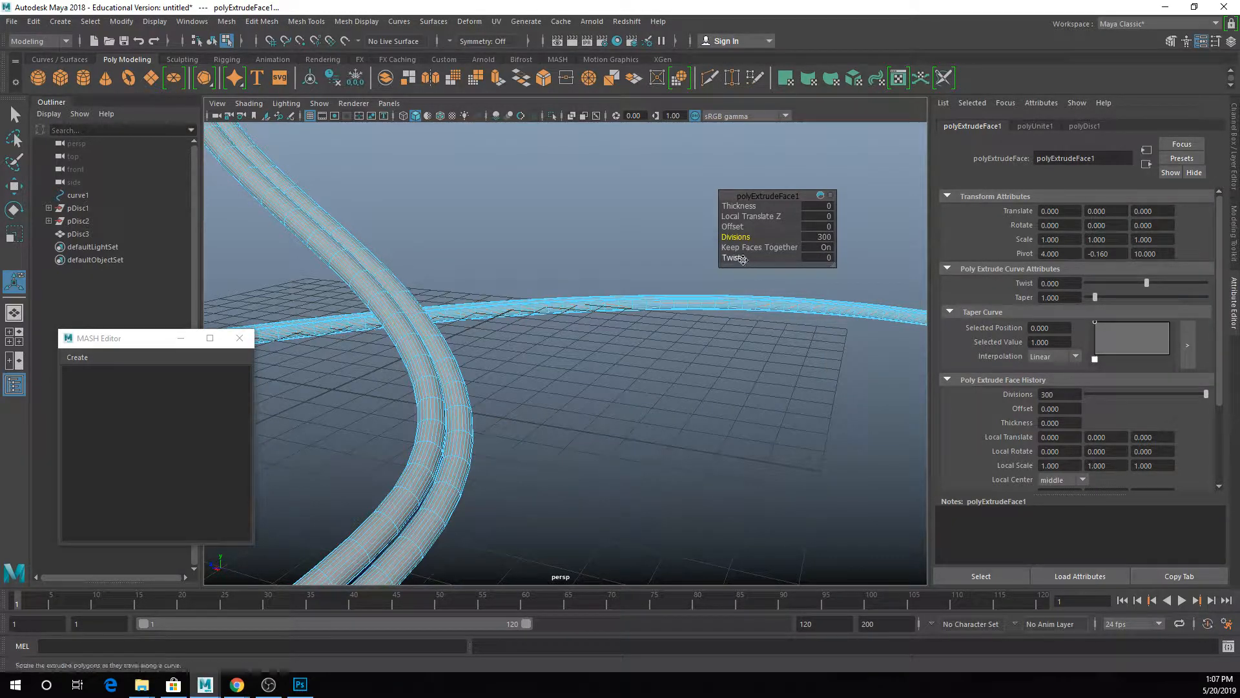
{"action": "left_click_drag", "start_coordinate": [744, 259], "coordinate": [947, 323]}
{"action": "scroll", "coordinate": [713, 345], "scroll_direction": "down", "scroll_amount": 3}
{"action": "scroll", "coordinate": [713, 345], "scroll_direction": "down", "scroll_amount": 5}
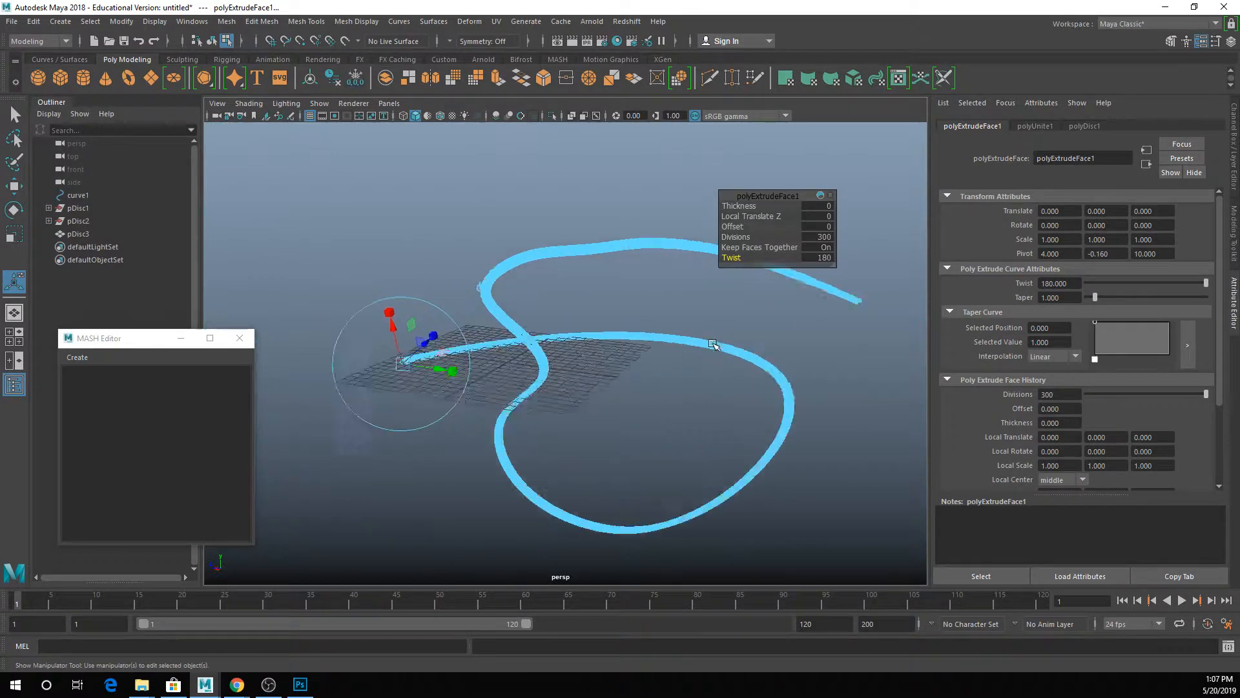
{"action": "scroll", "coordinate": [713, 345], "scroll_direction": "up", "scroll_amount": 4}
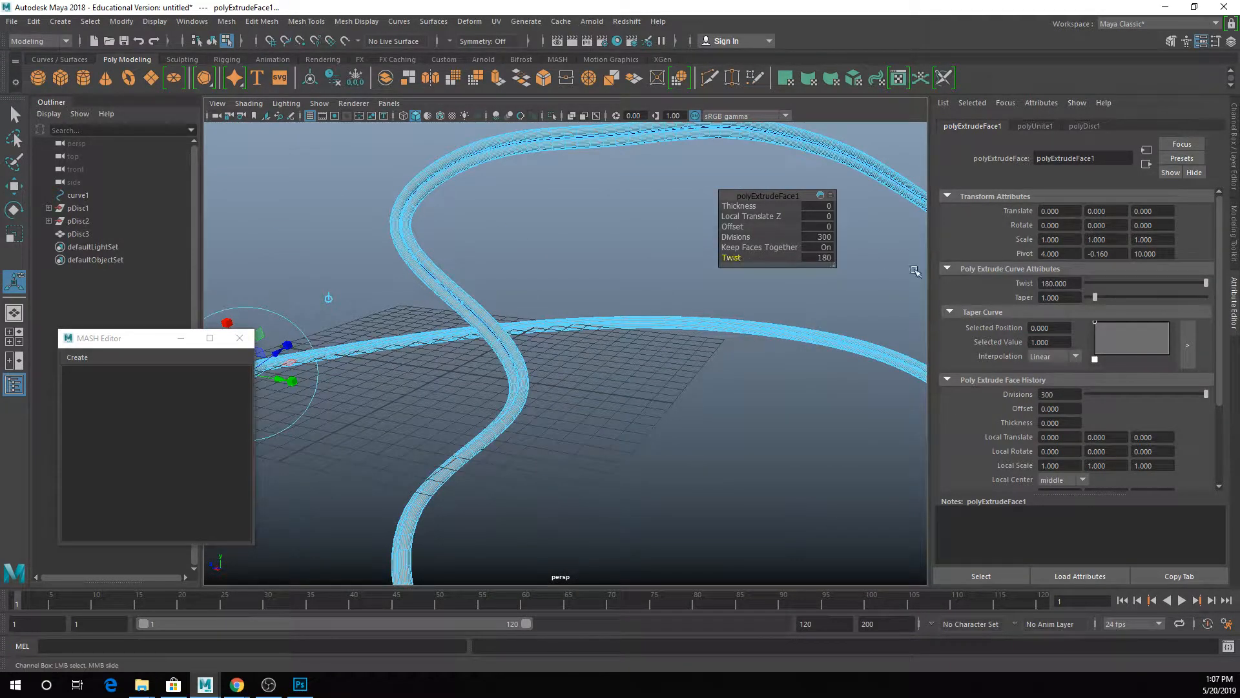
Step: Set the extrusion's twist to 5000 so the two strands wind around each other
{"action": "left_click", "coordinate": [826, 258]}
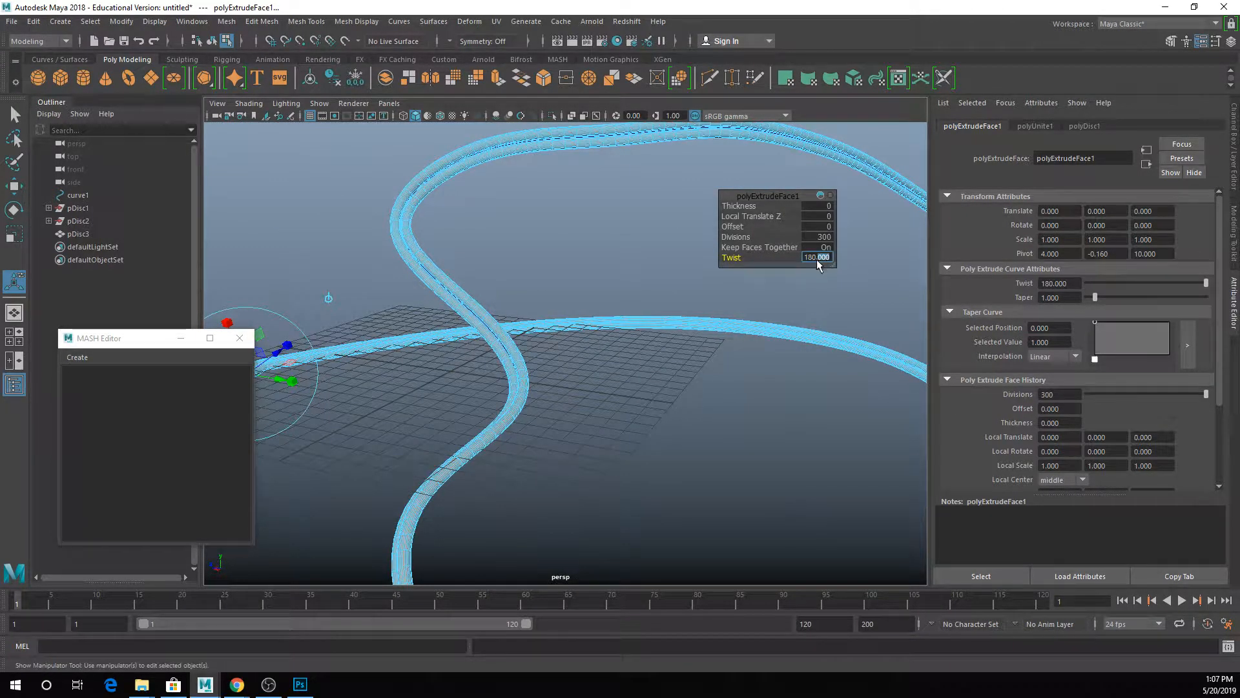
{"action": "double_click", "coordinate": [813, 260]}
{"action": "key", "text": "Return"}
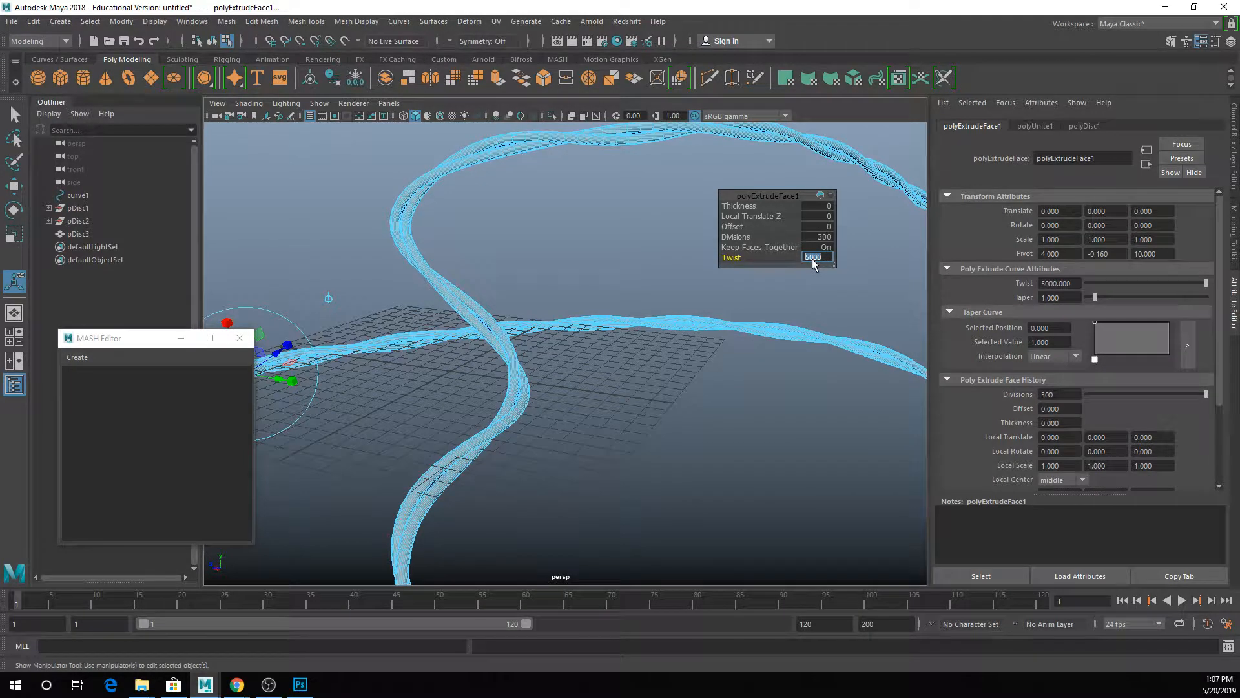
{"action": "left_click_drag", "start_coordinate": [498, 268], "coordinate": [596, 339], "text": "alt"}
Step: Set the extrusion's twist to 10000 for tighter winding and return the wire mesh to object mode
{"action": "double_click", "coordinate": [829, 259]}
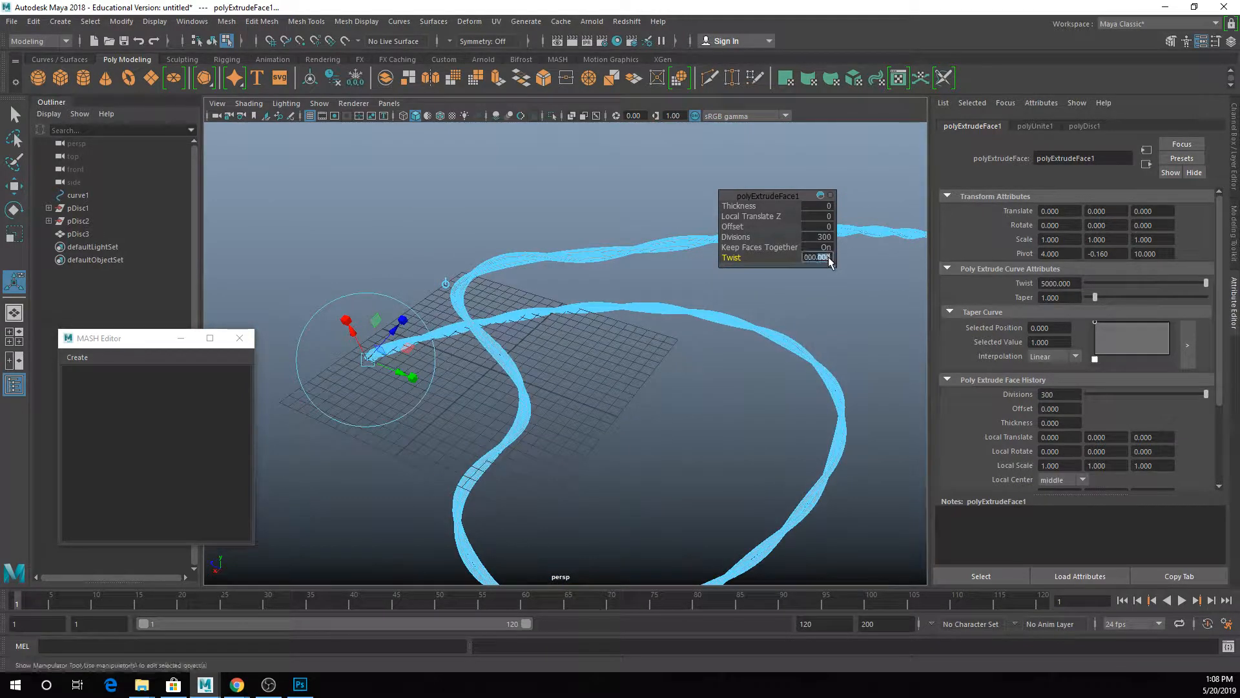
{"action": "left_click", "coordinate": [829, 259]}
{"action": "type", "text": "10000"}
{"action": "key", "text": "Return"}
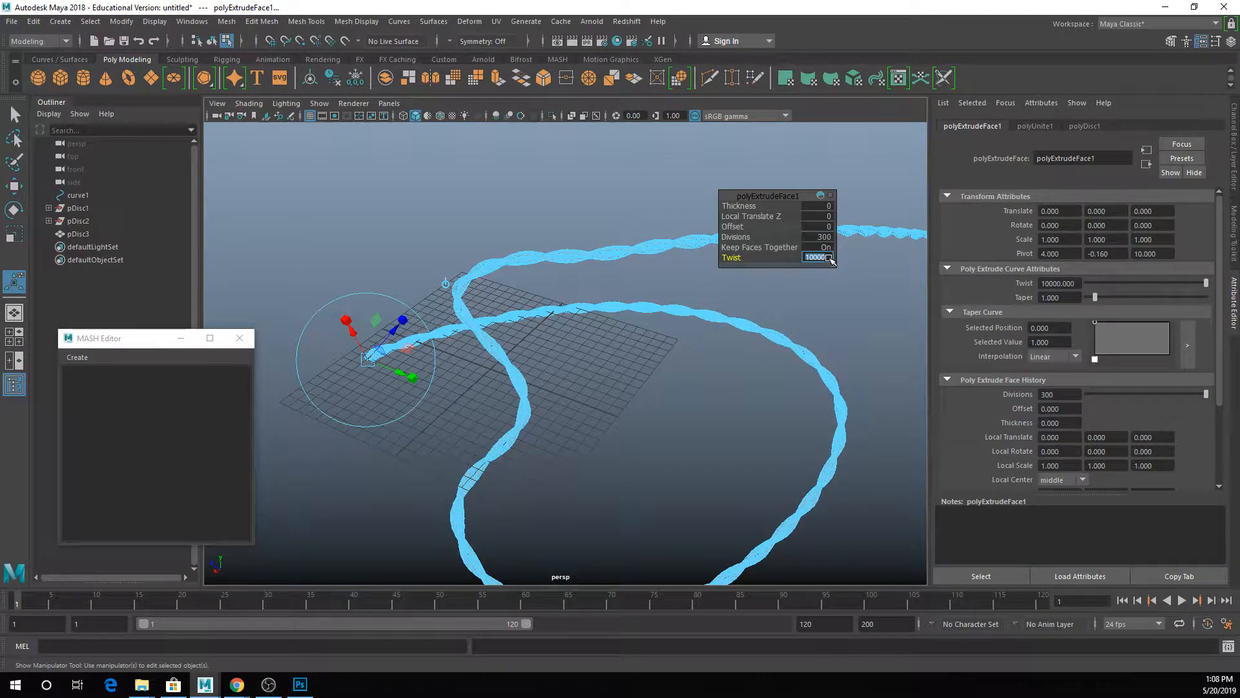
{"action": "right_click_drag", "start_coordinate": [603, 250], "coordinate": [648, 228]}
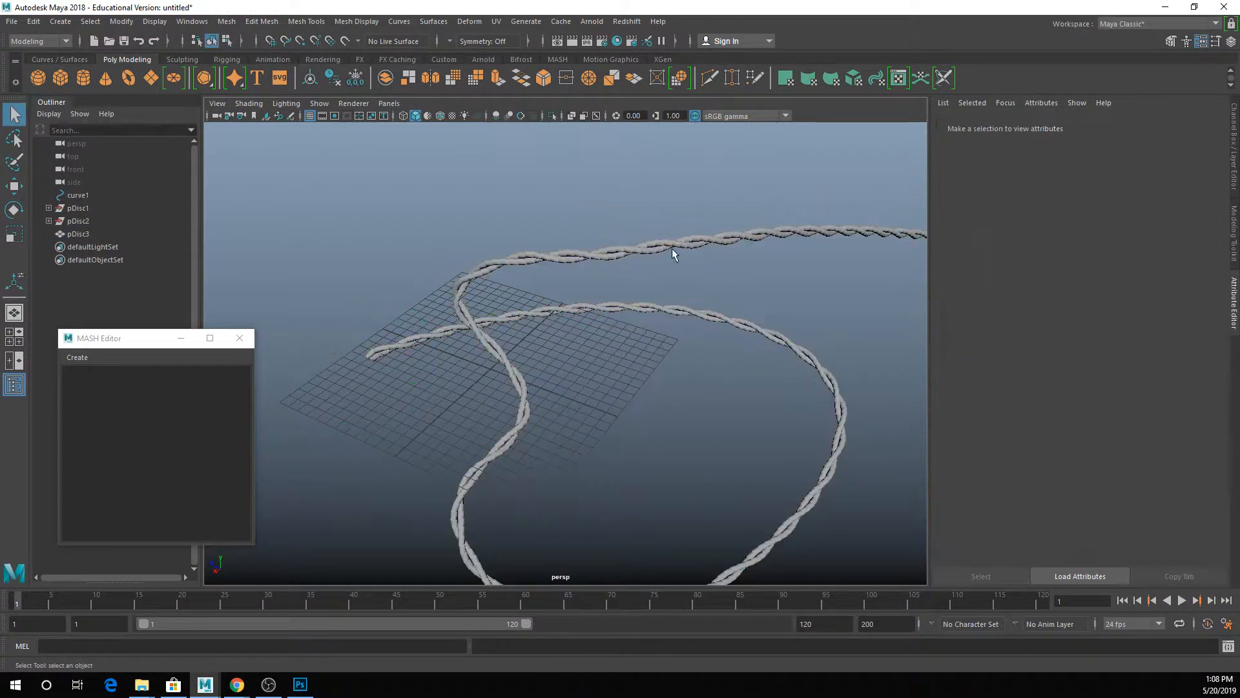
{"action": "left_click_drag", "start_coordinate": [672, 248], "coordinate": [622, 326], "text": "alt"}
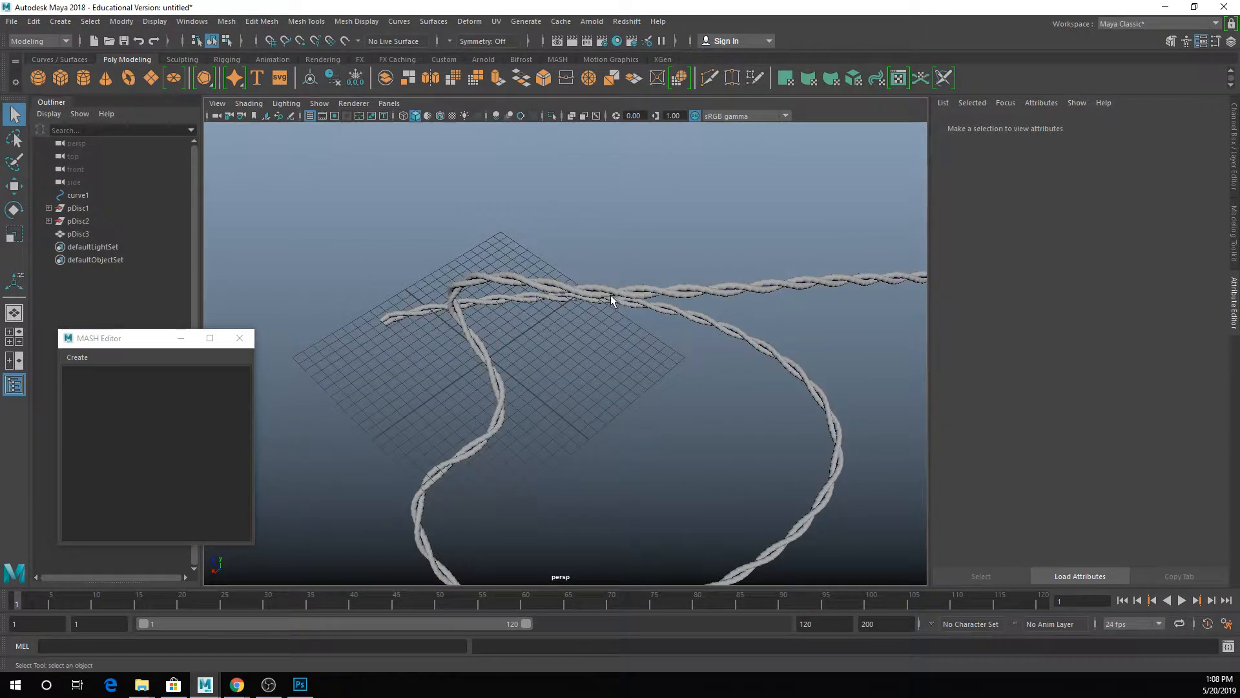
{"action": "left_click", "coordinate": [610, 298]}
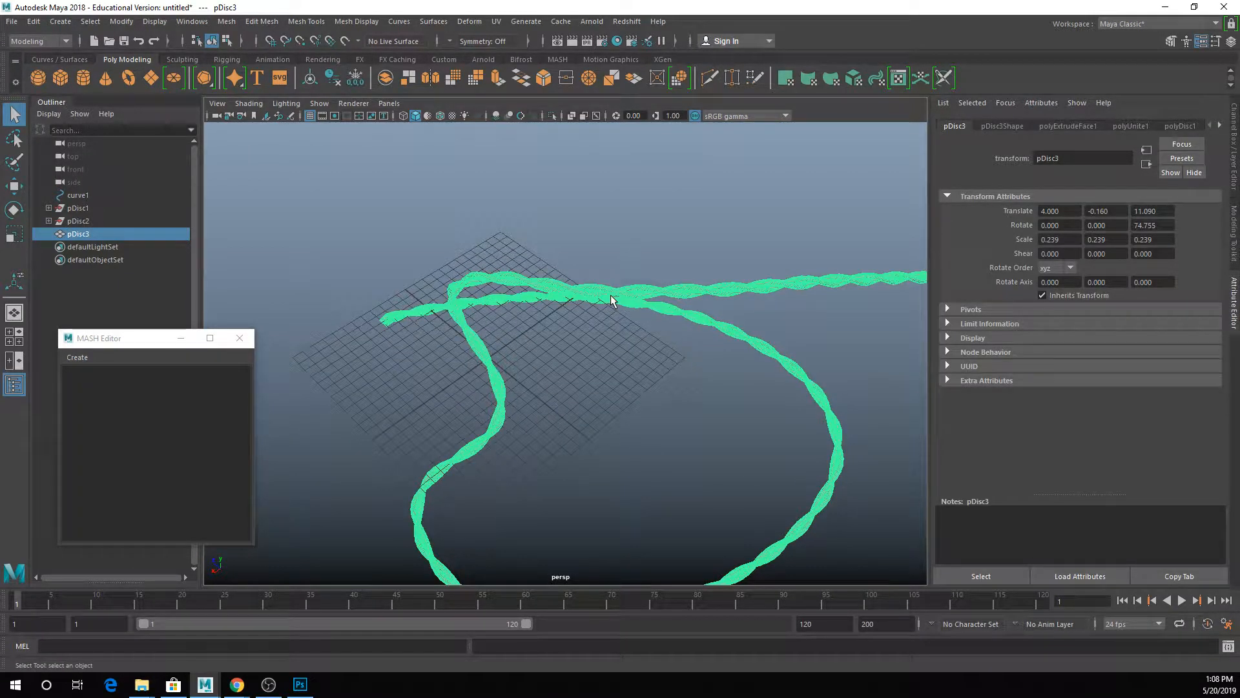
{"action": "scroll", "coordinate": [610, 296], "scroll_direction": "up", "scroll_amount": 6}
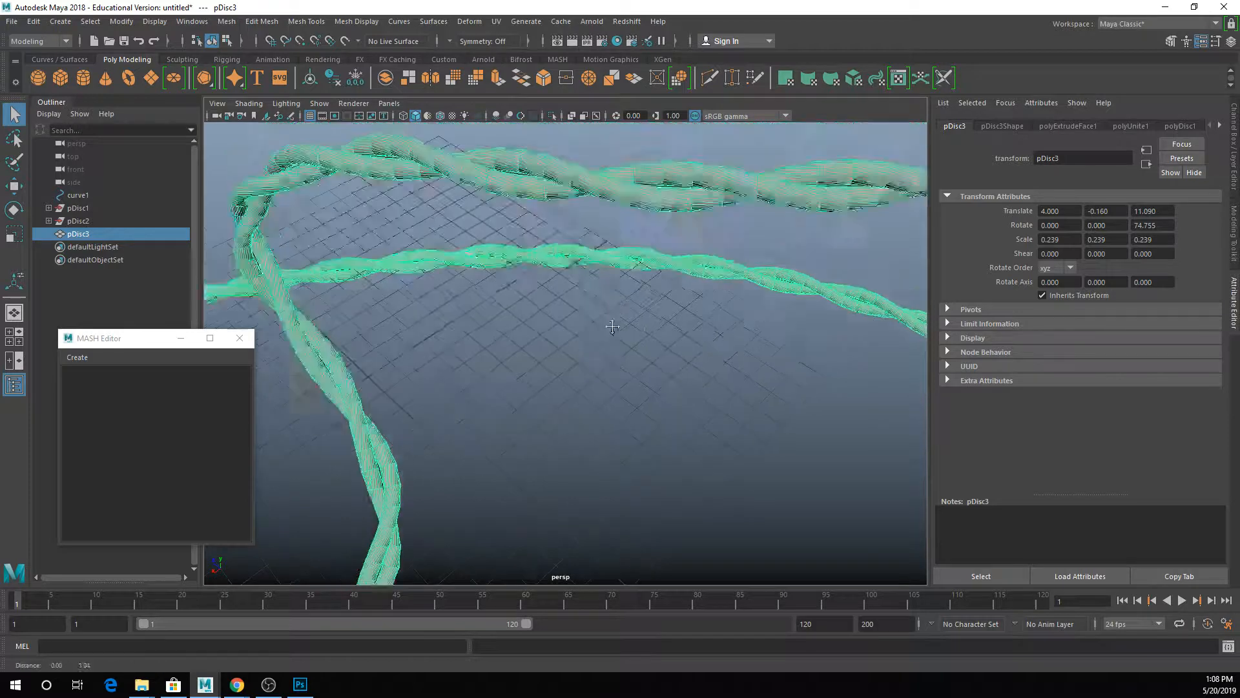
{"action": "left_click", "coordinate": [888, 214]}
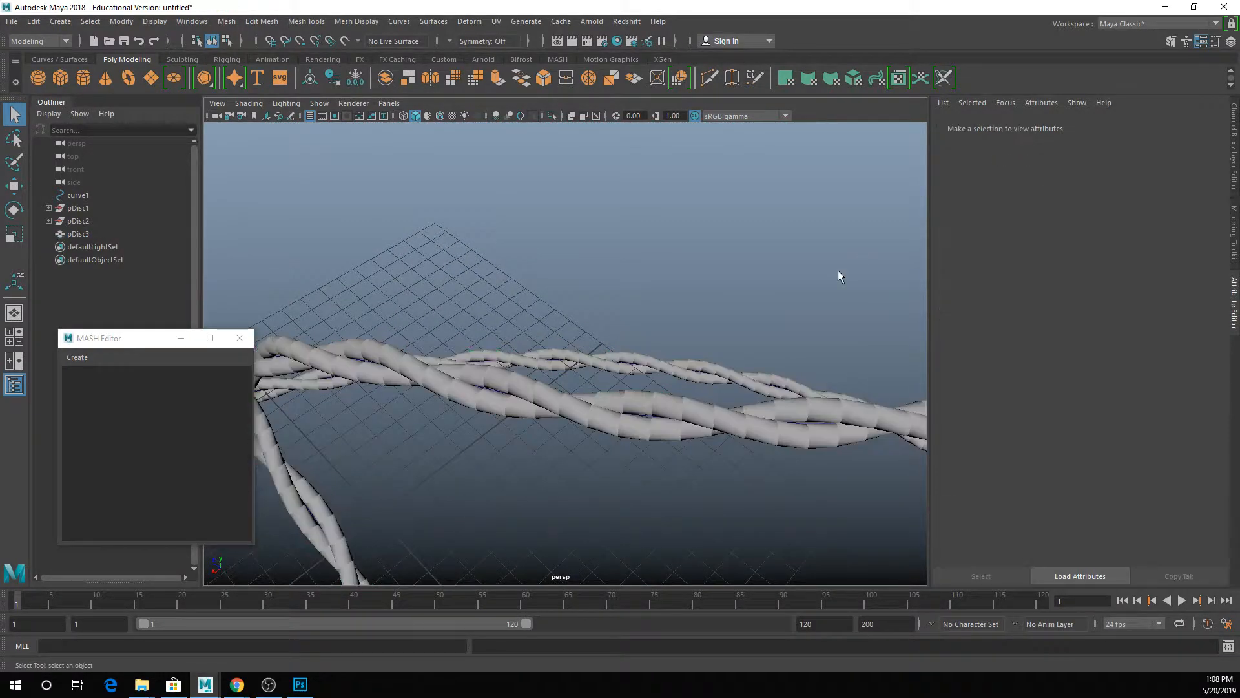
{"action": "left_click_drag", "start_coordinate": [838, 272], "coordinate": [407, 234], "text": "alt"}
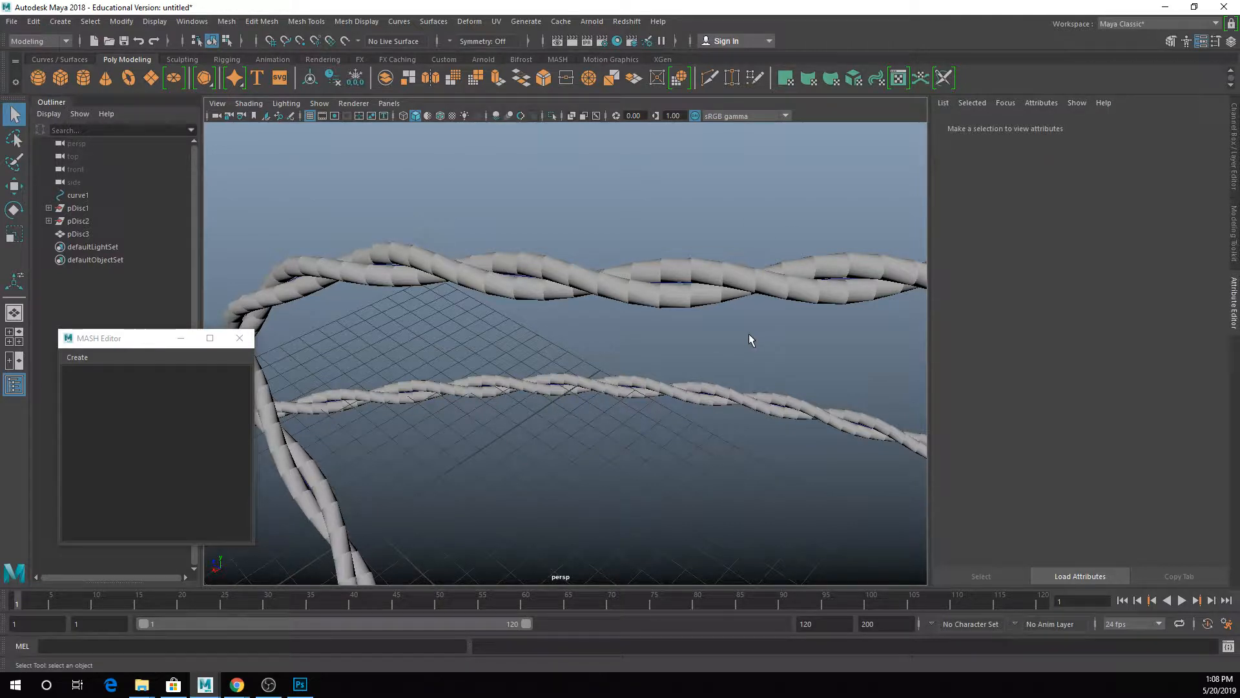
Step: Select the wire mesh, lower the twist of its face extrusion to 7000, and deselect the mesh
{"action": "left_click", "coordinate": [751, 290]}
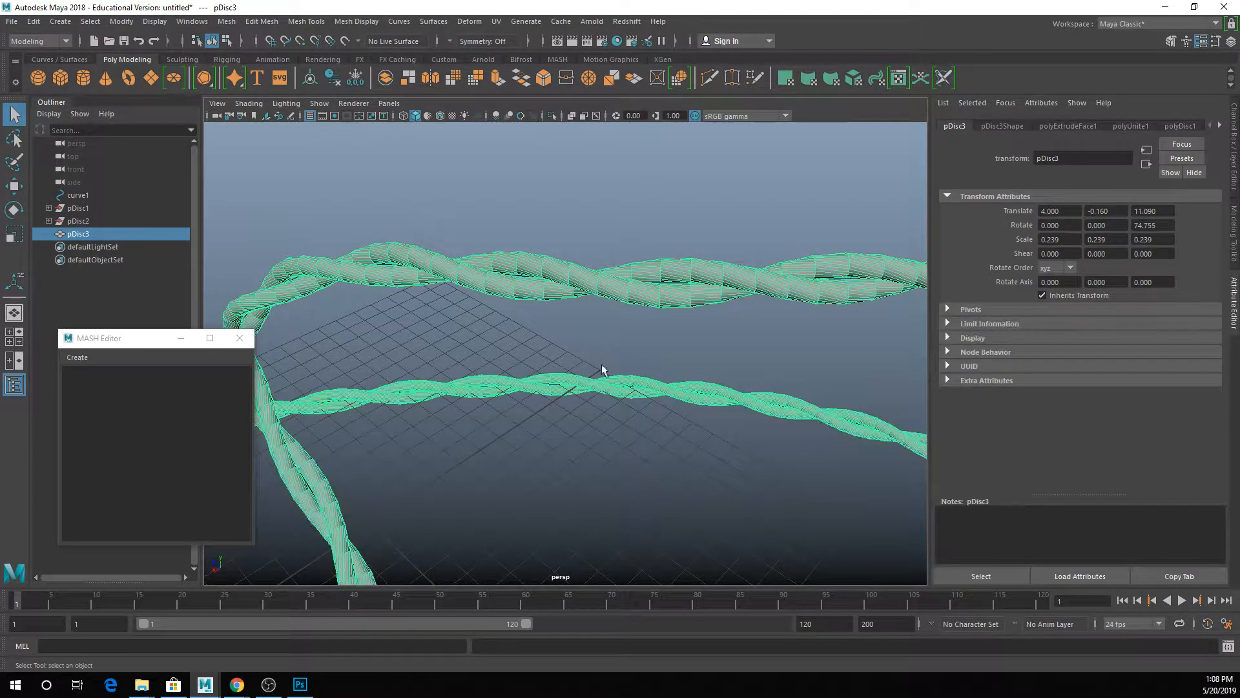
{"action": "left_click", "coordinate": [1234, 150]}
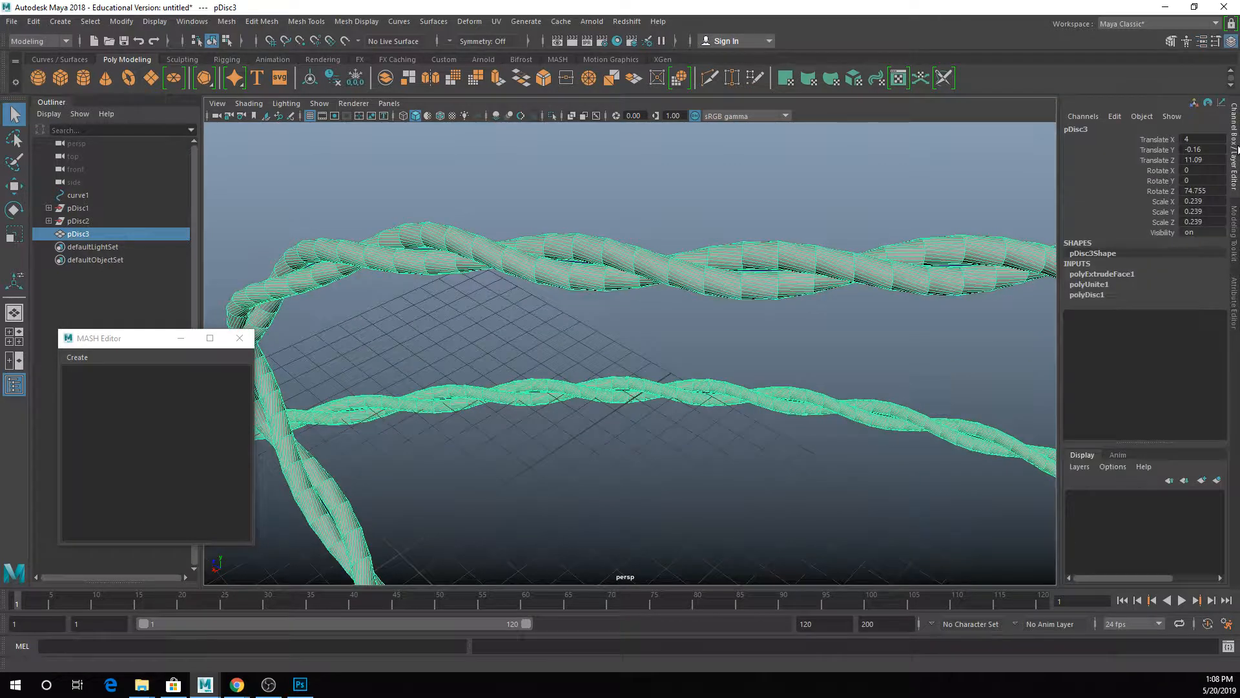
{"action": "left_click", "coordinate": [1099, 278]}
{"action": "scroll", "coordinate": [1141, 390], "scroll_direction": "down", "scroll_amount": 4}
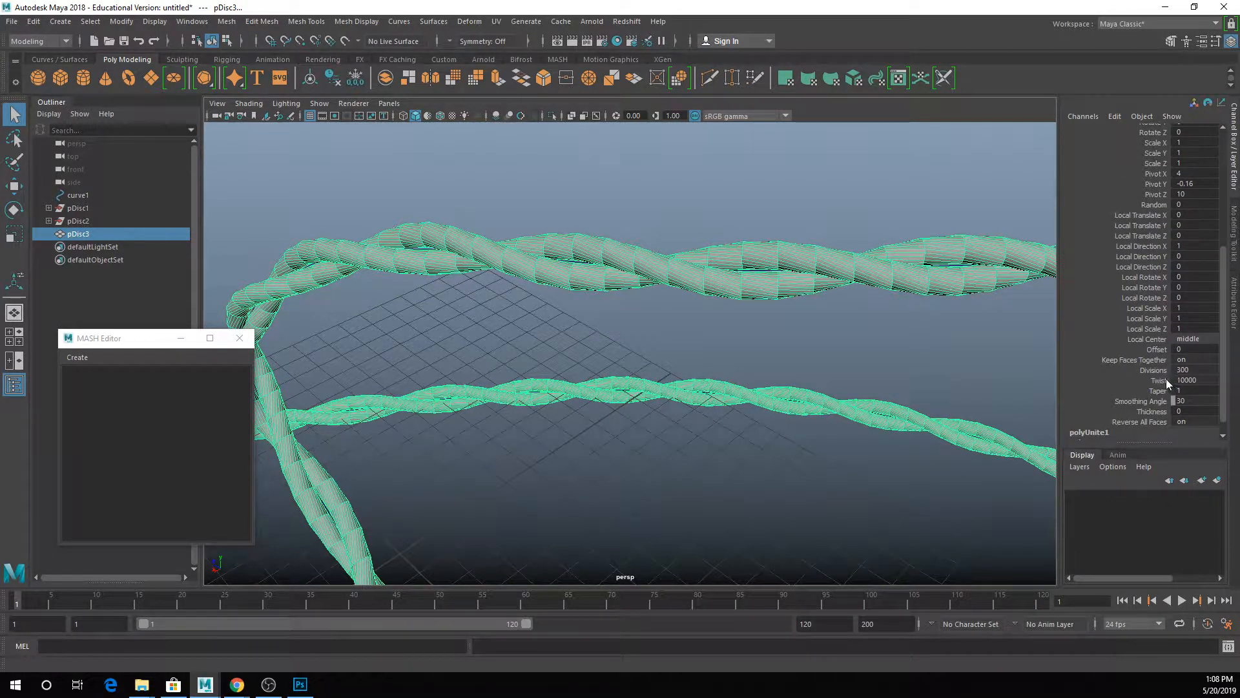
{"action": "left_click", "coordinate": [1158, 380]}
{"action": "left_click", "coordinate": [1185, 379]}
{"action": "type", "text": "7000"}
{"action": "key", "text": "Return"}
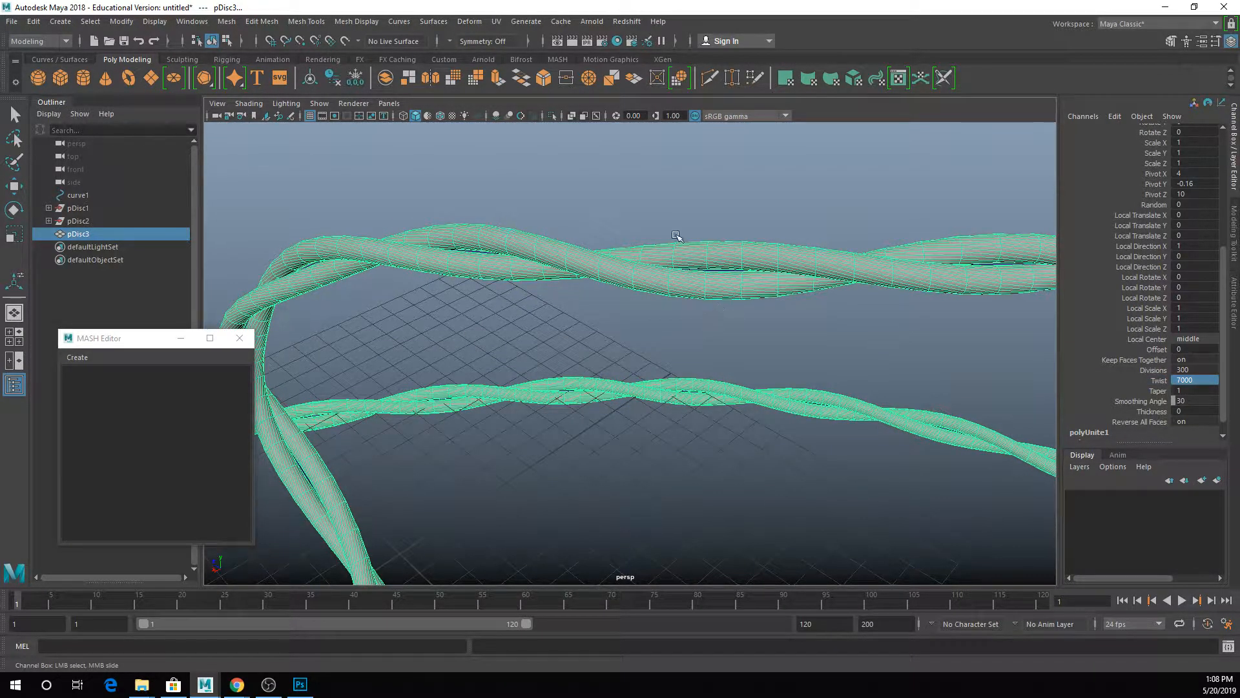
{"action": "left_click", "coordinate": [675, 235]}
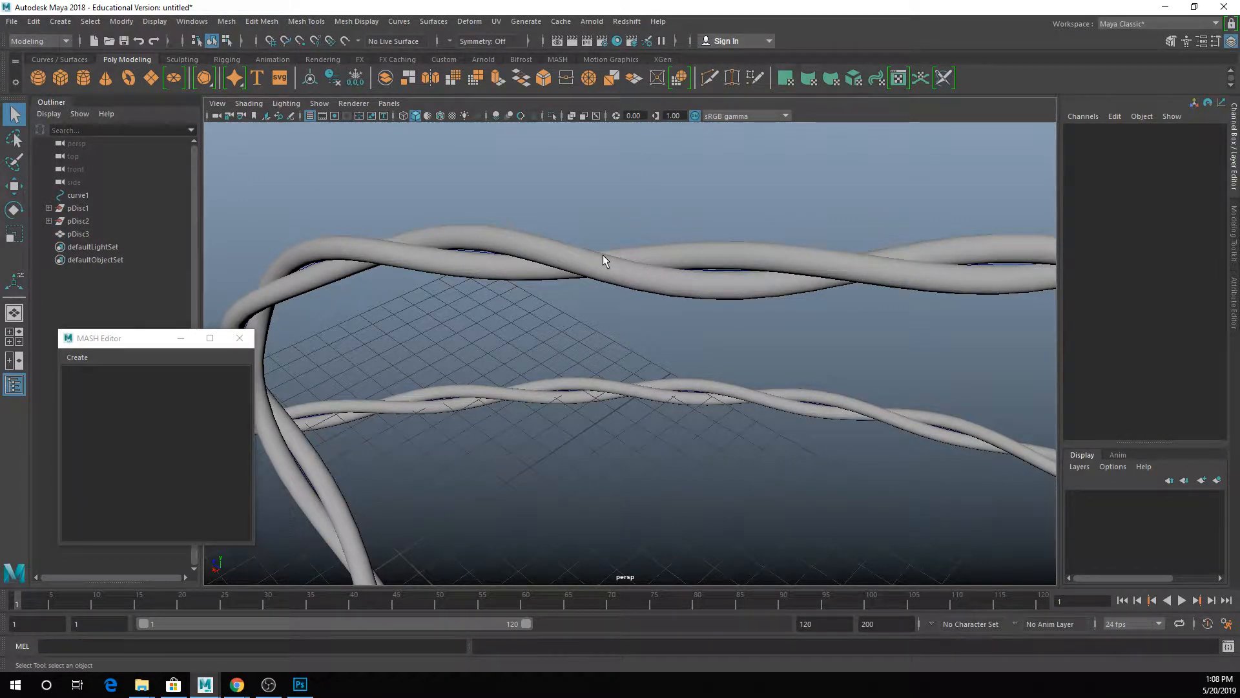
Step: Reselect the wire mesh, set its extrusion twist back to 10000, and deselect it
{"action": "left_click", "coordinate": [664, 291]}
{"action": "left_click", "coordinate": [1102, 274]}
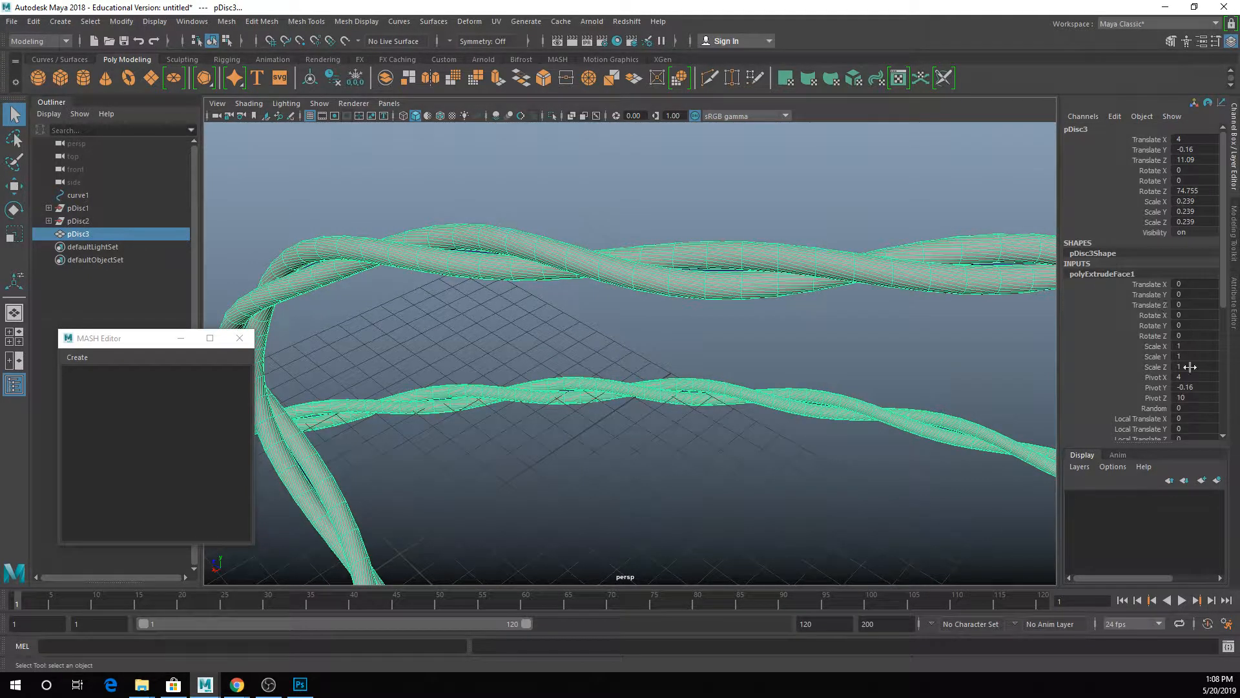
{"action": "scroll", "coordinate": [1111, 194], "scroll_direction": "down", "scroll_amount": 5}
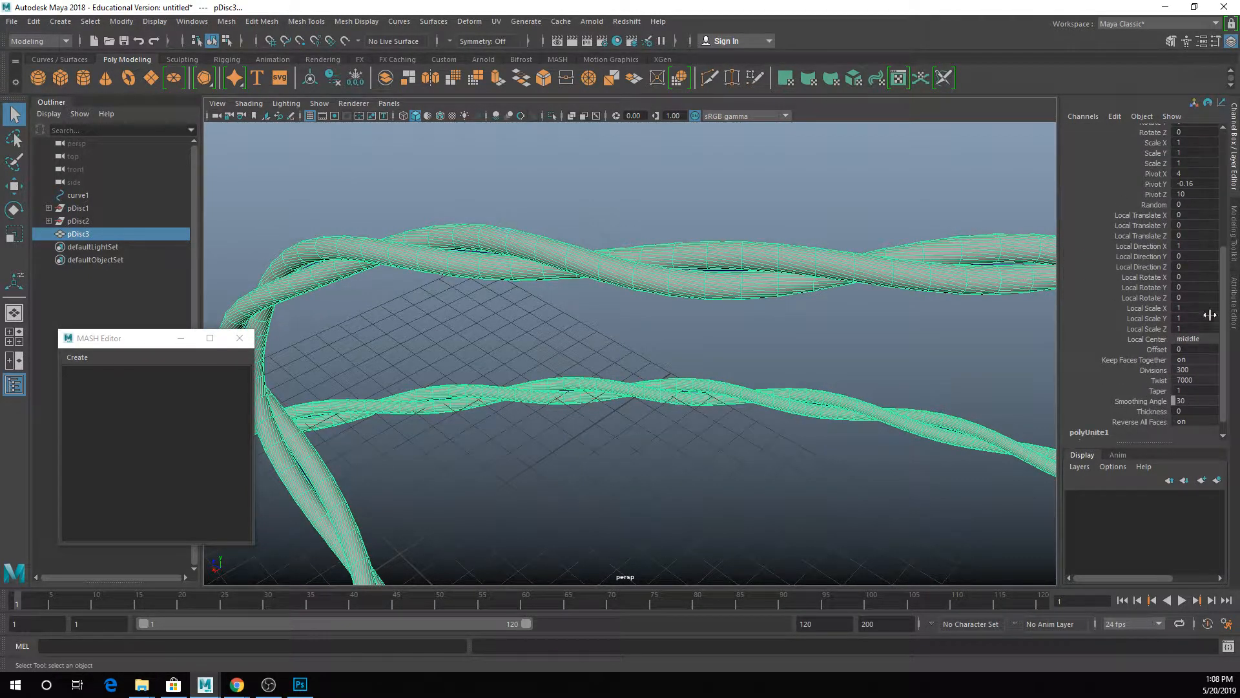
{"action": "left_click", "coordinate": [1192, 380]}
{"action": "double_click", "coordinate": [1192, 379]}
{"action": "type", "text": "1000"}
{"action": "key", "text": "Return"}
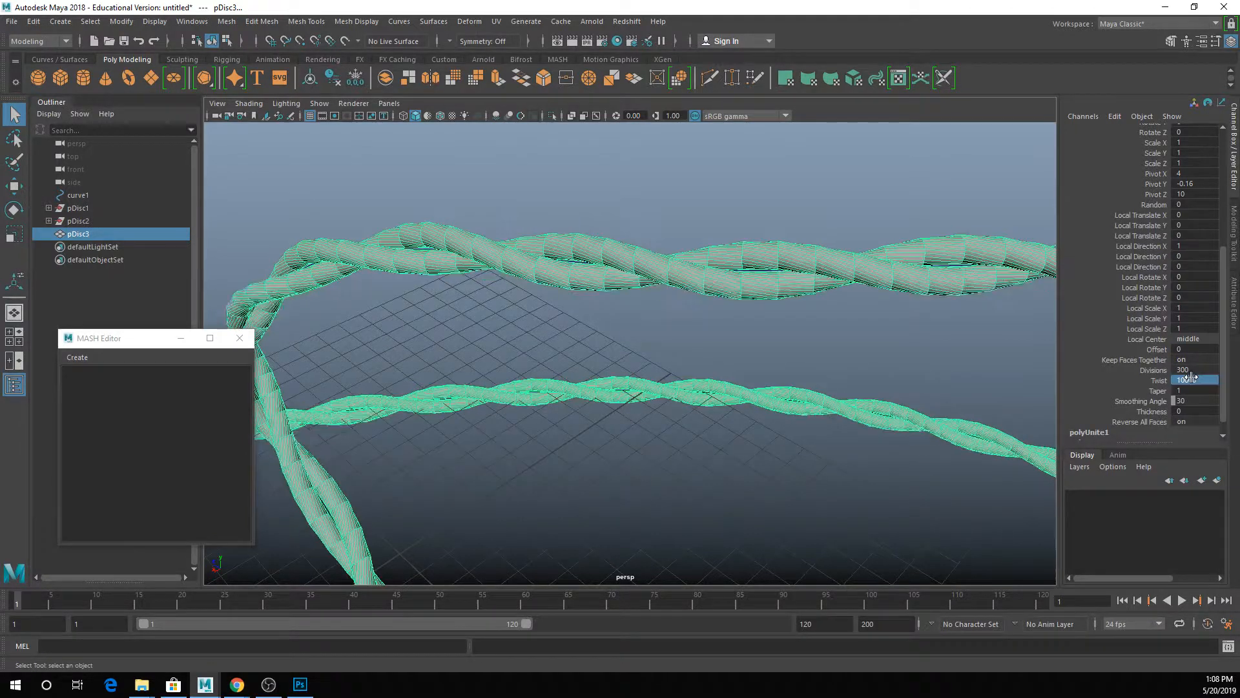
{"action": "left_click", "coordinate": [683, 206]}
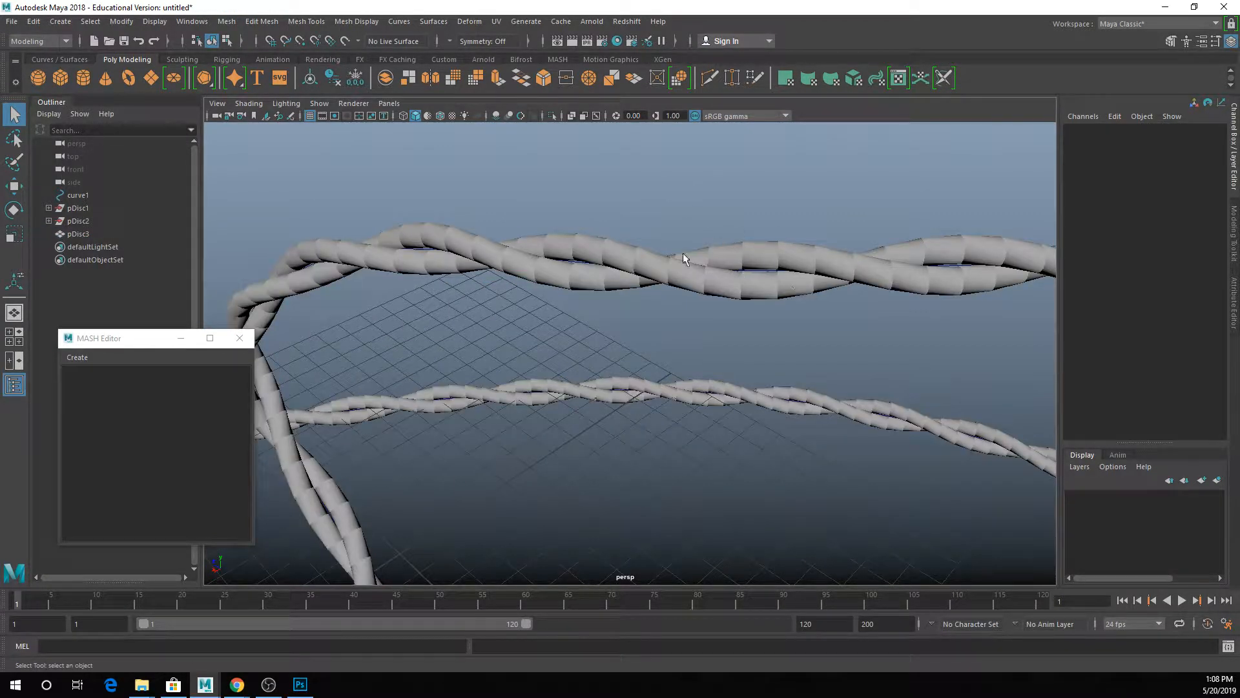
Step: Preview the wire mesh in smooth display and switch it back to the unsmoothed display
{"action": "left_click", "coordinate": [730, 259]}
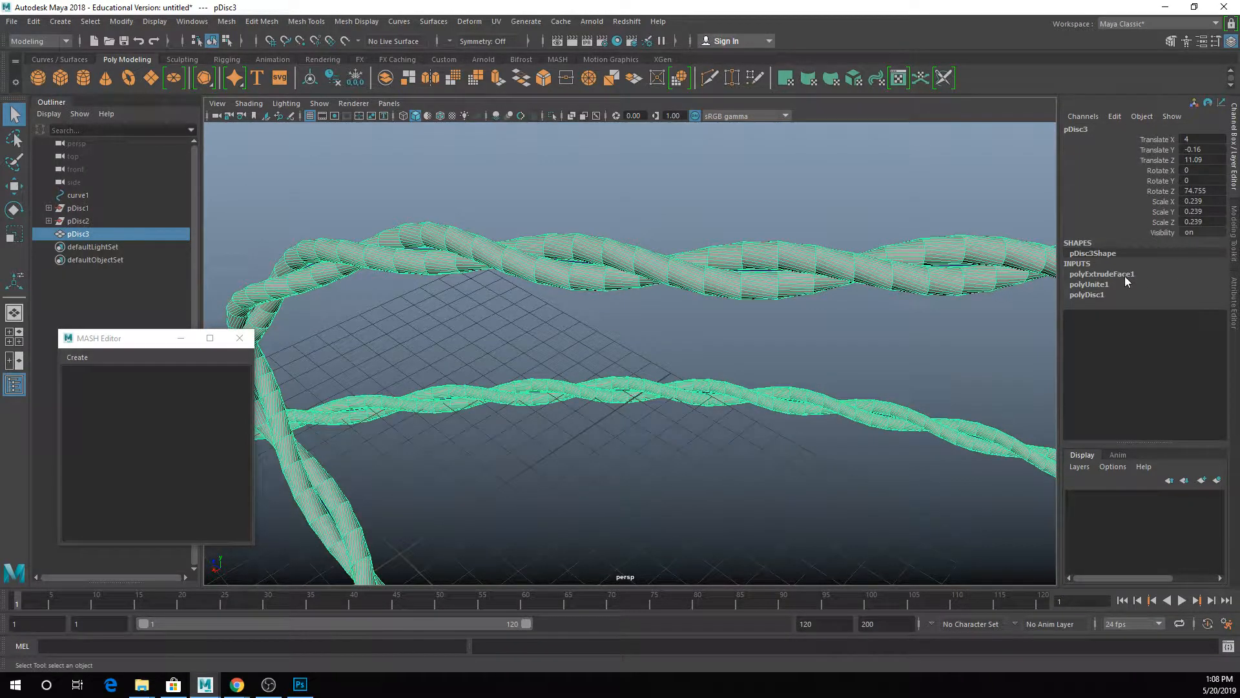
{"action": "key", "text": "3"}
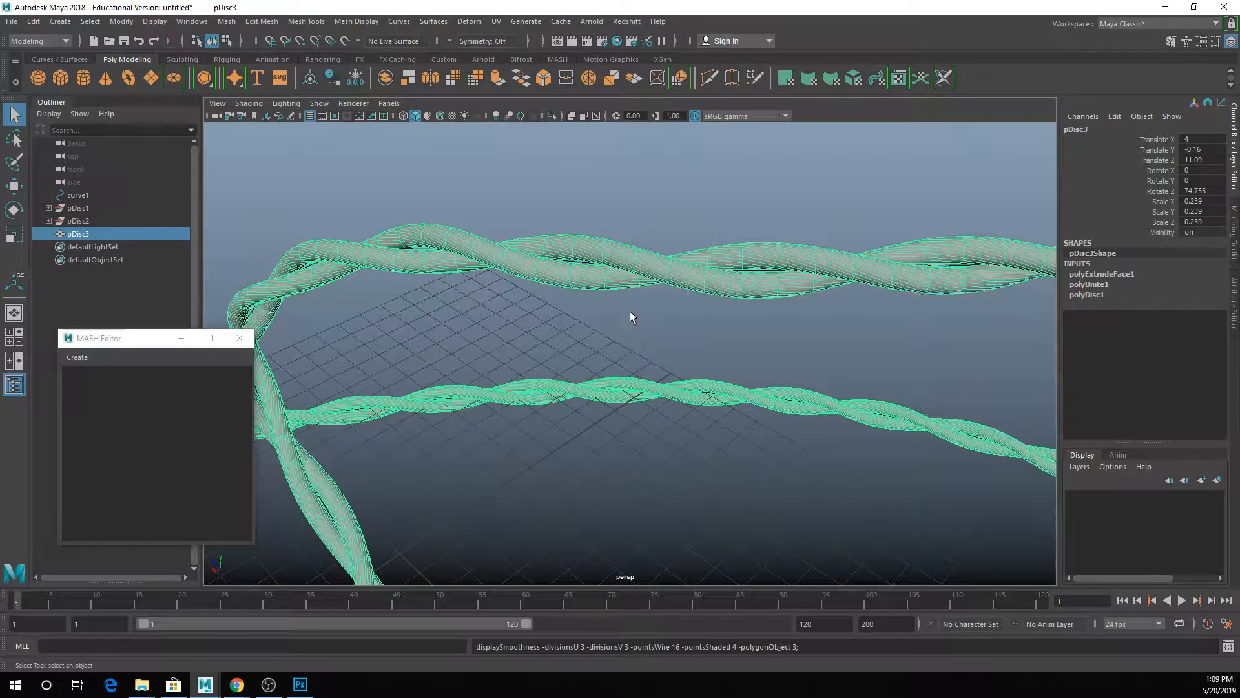
{"action": "left_click", "coordinate": [692, 197]}
{"action": "left_click", "coordinate": [678, 278]}
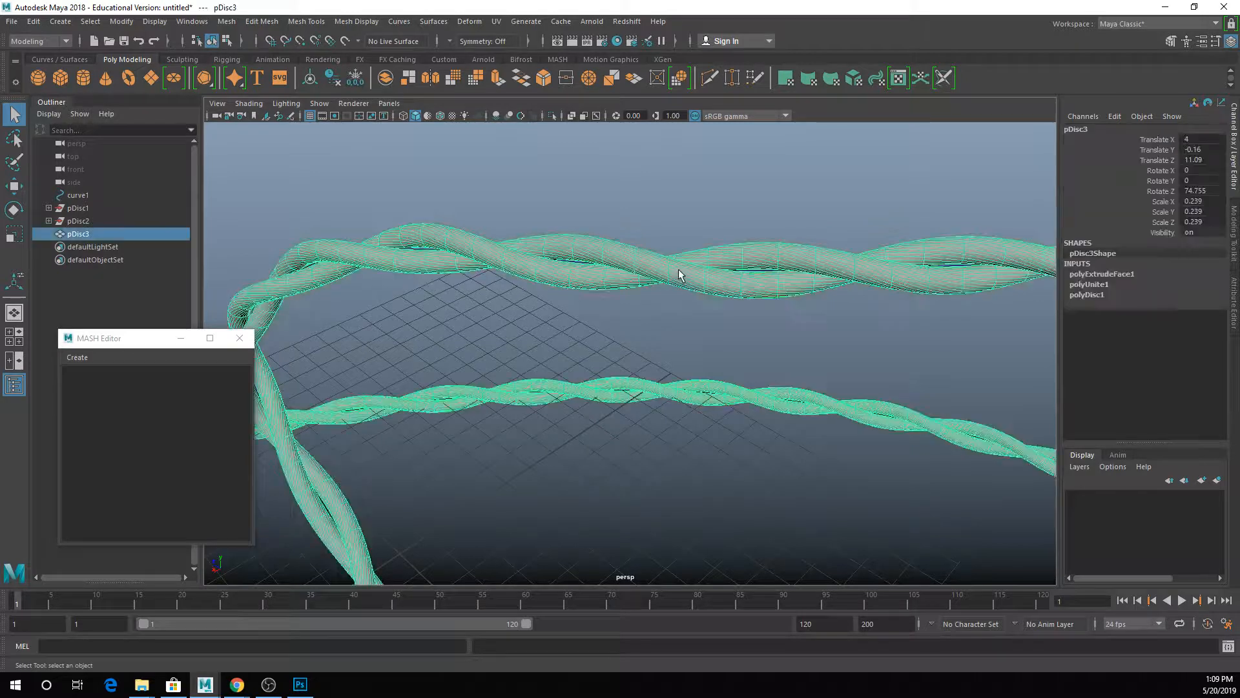
{"action": "key", "text": "1"}
Step: Try 4000 divisions on the wire's face extrusion, reduce them to 400, and deselect the mesh
{"action": "left_click", "coordinate": [1099, 275]}
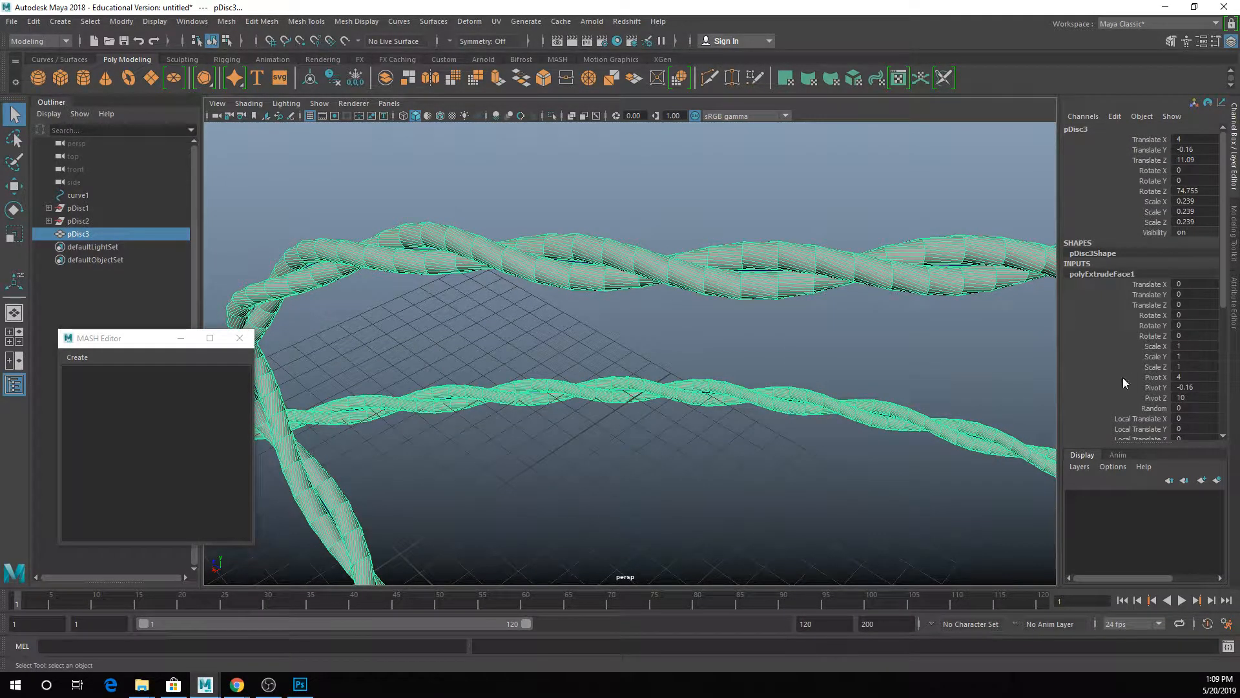
{"action": "scroll", "coordinate": [1172, 388], "scroll_direction": "down", "scroll_amount": 7}
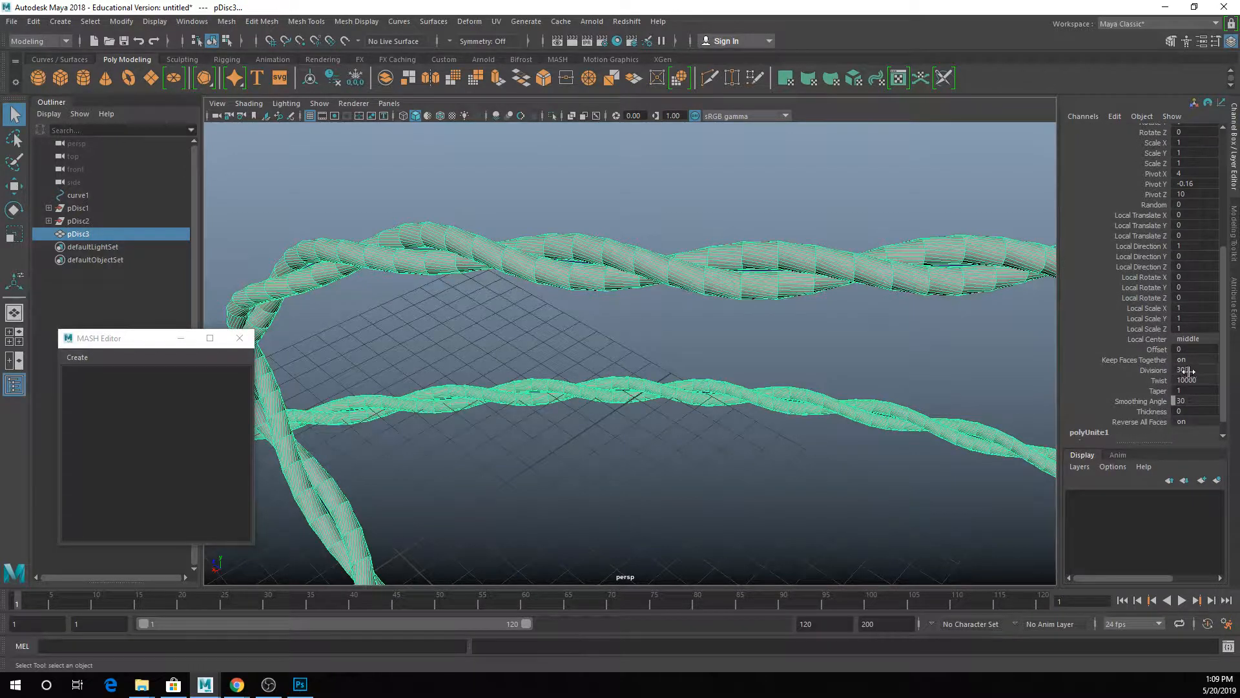
{"action": "double_click", "coordinate": [1188, 370]}
{"action": "type", "text": "4000"}
{"action": "key", "text": "Return"}
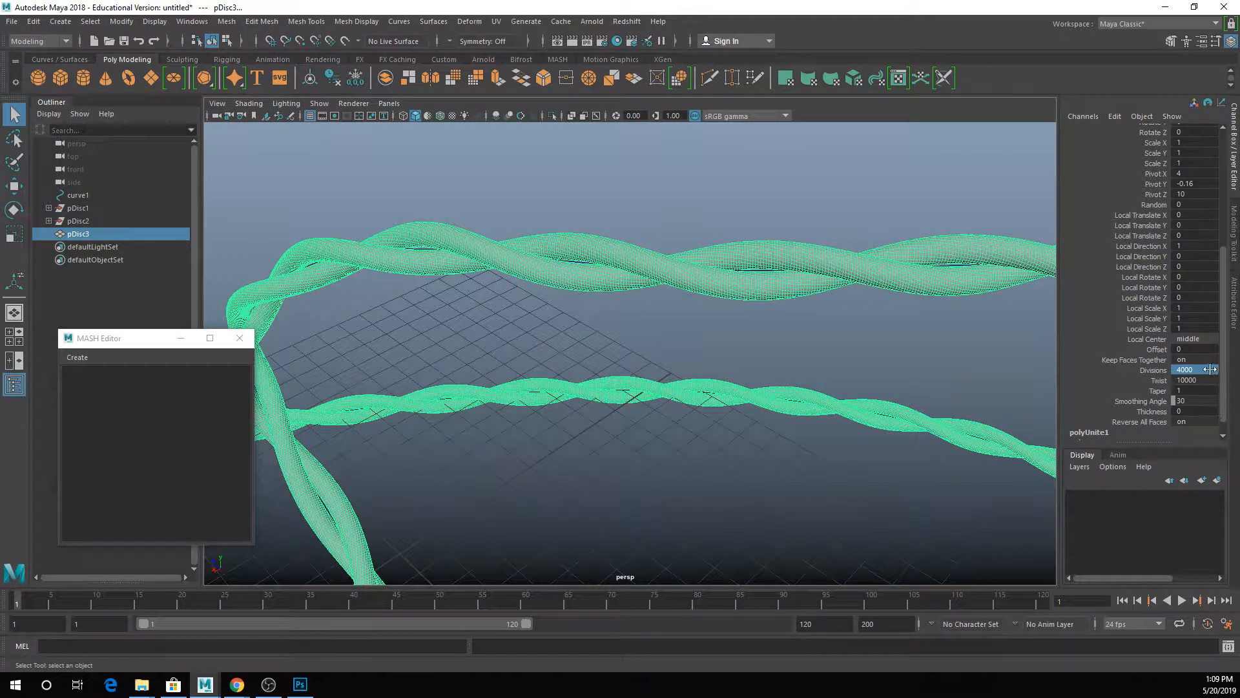
{"action": "type", "text": "400"}
{"action": "key", "text": "Return"}
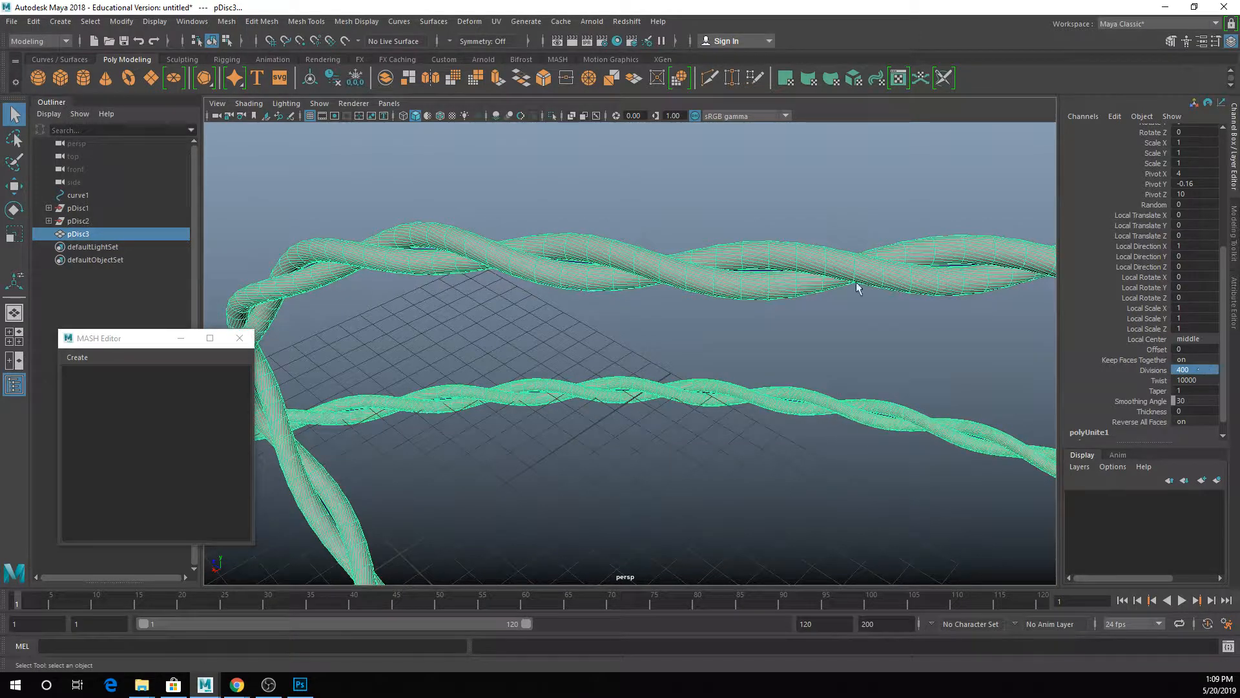
{"action": "left_click", "coordinate": [717, 206]}
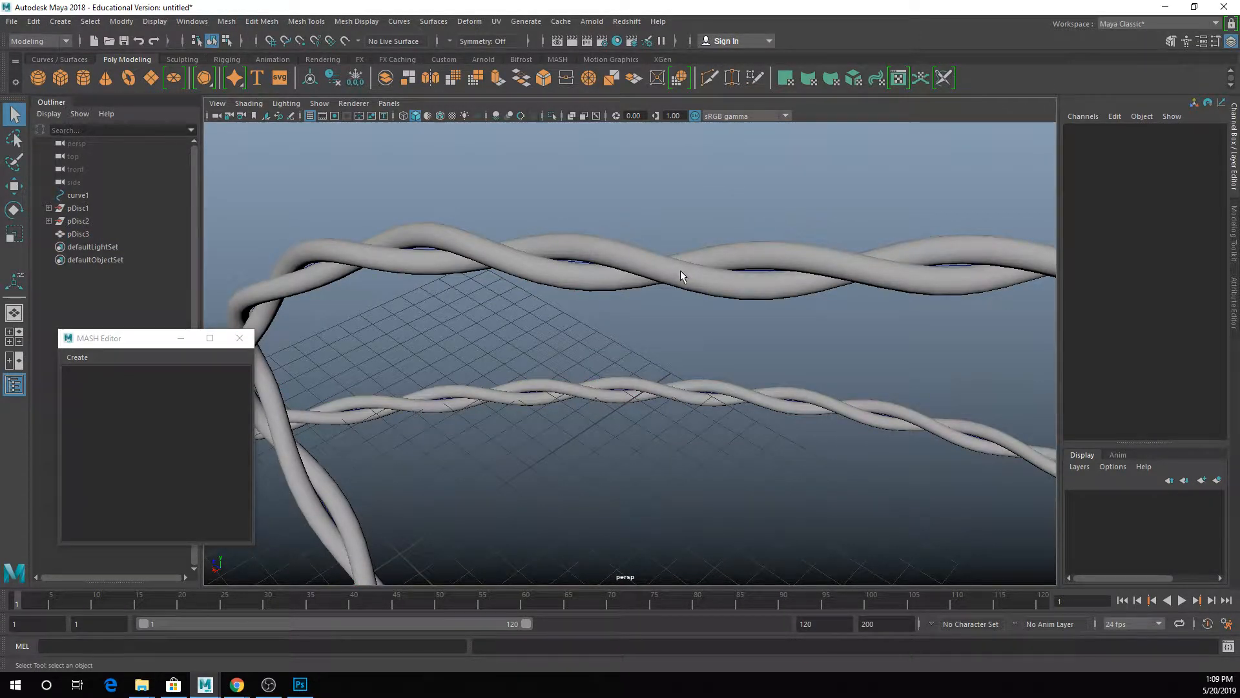
{"action": "left_click", "coordinate": [596, 260]}
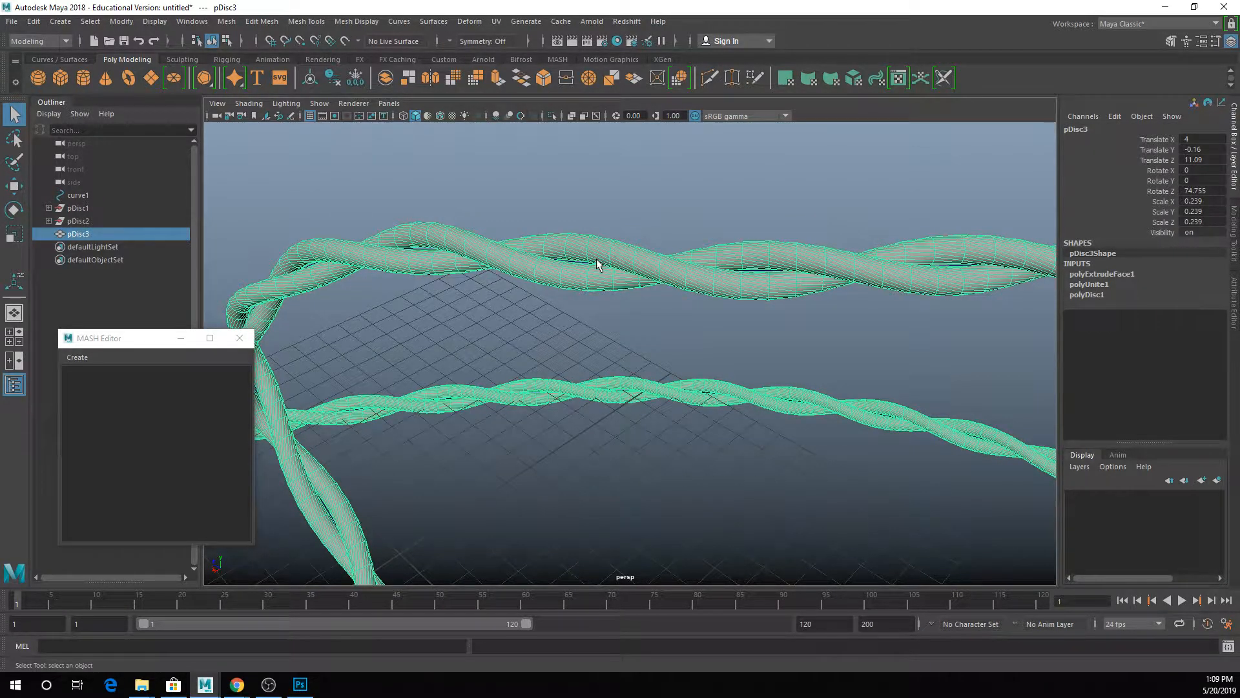
{"action": "left_click", "coordinate": [633, 184]}
Step: Create a polygon helix primitive at the grid origin
{"action": "scroll", "coordinate": [707, 358], "scroll_direction": "down", "scroll_amount": 5}
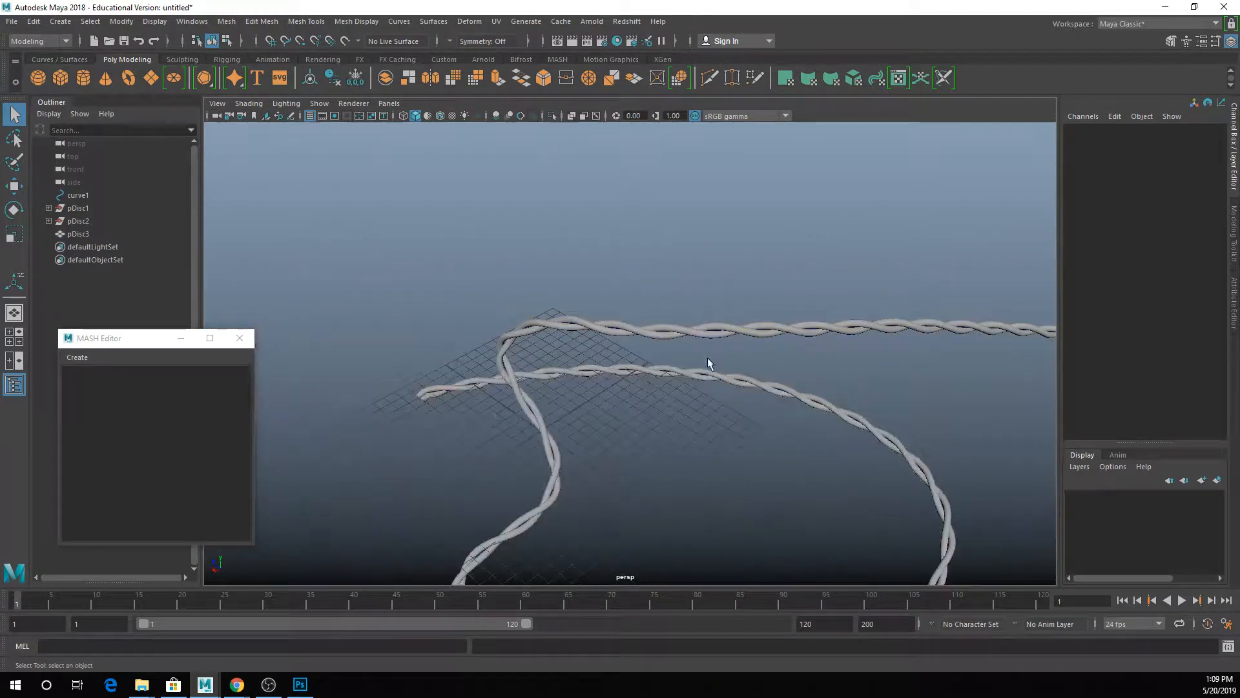
{"action": "middle_click_drag", "start_coordinate": [703, 358], "coordinate": [631, 277], "text": "alt"}
{"action": "left_click_drag", "start_coordinate": [631, 278], "coordinate": [732, 275], "text": "alt"}
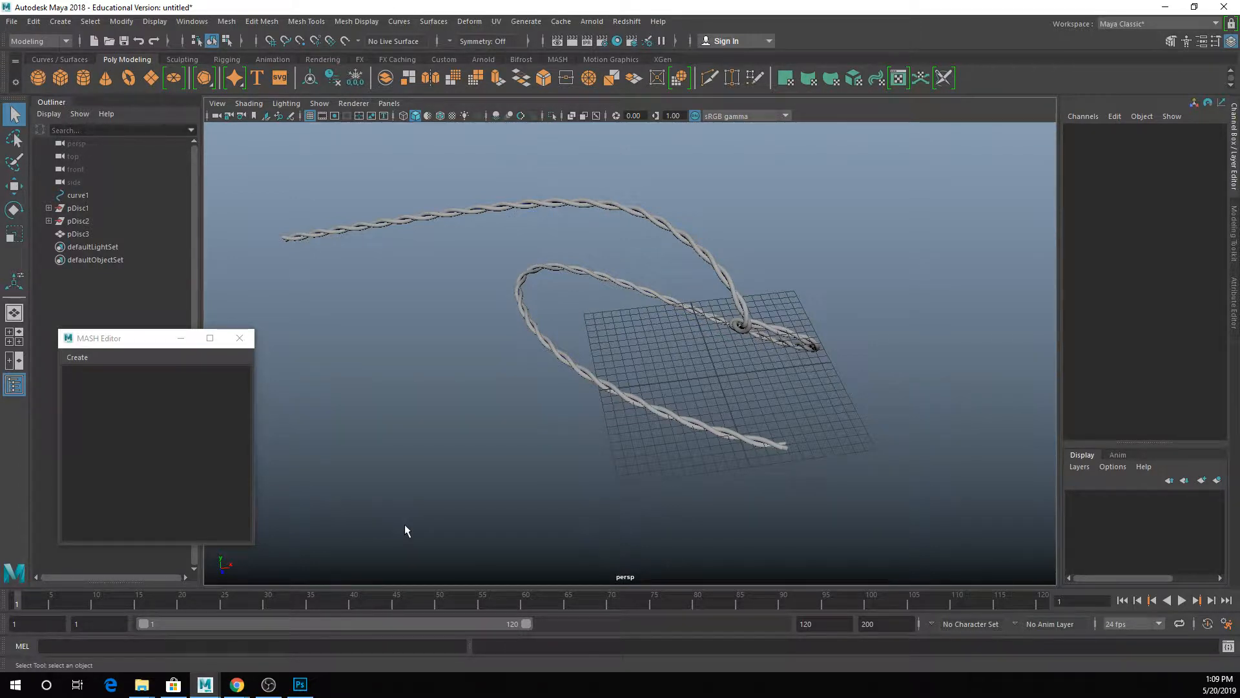
{"action": "left_click", "coordinate": [60, 25]}
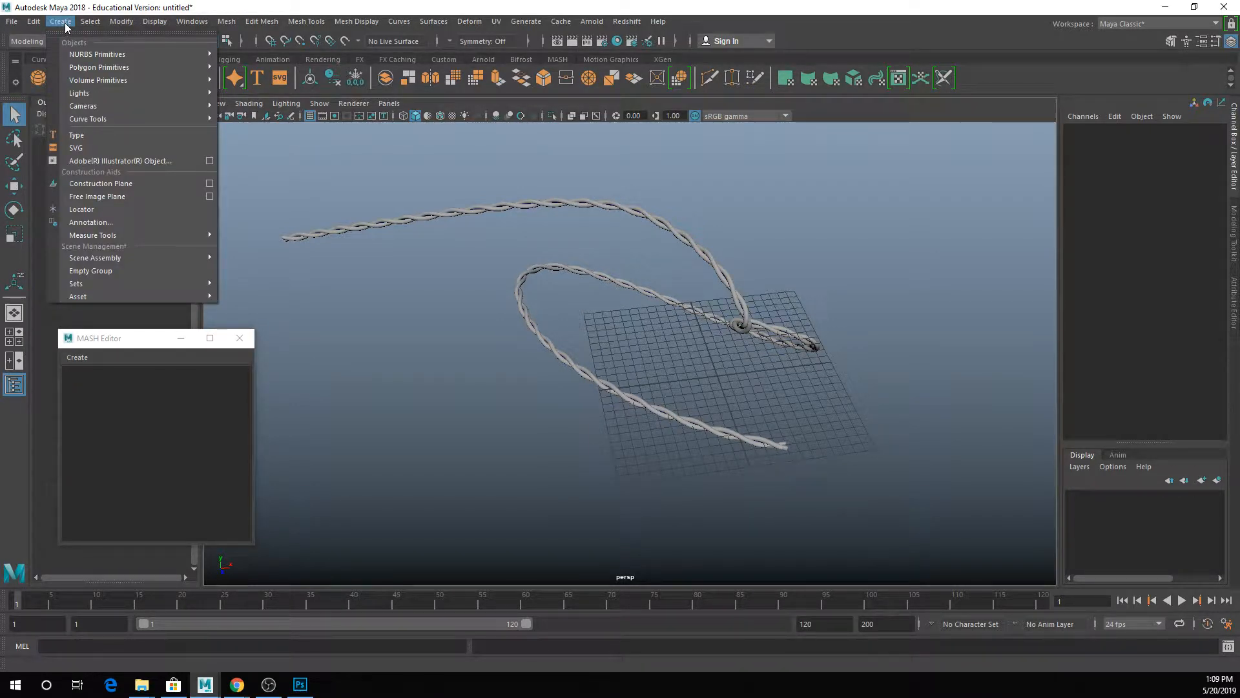
{"action": "left_click", "coordinate": [65, 25]}
{"action": "left_click", "coordinate": [65, 25]}
{"action": "mouse_move", "coordinate": [147, 68]}
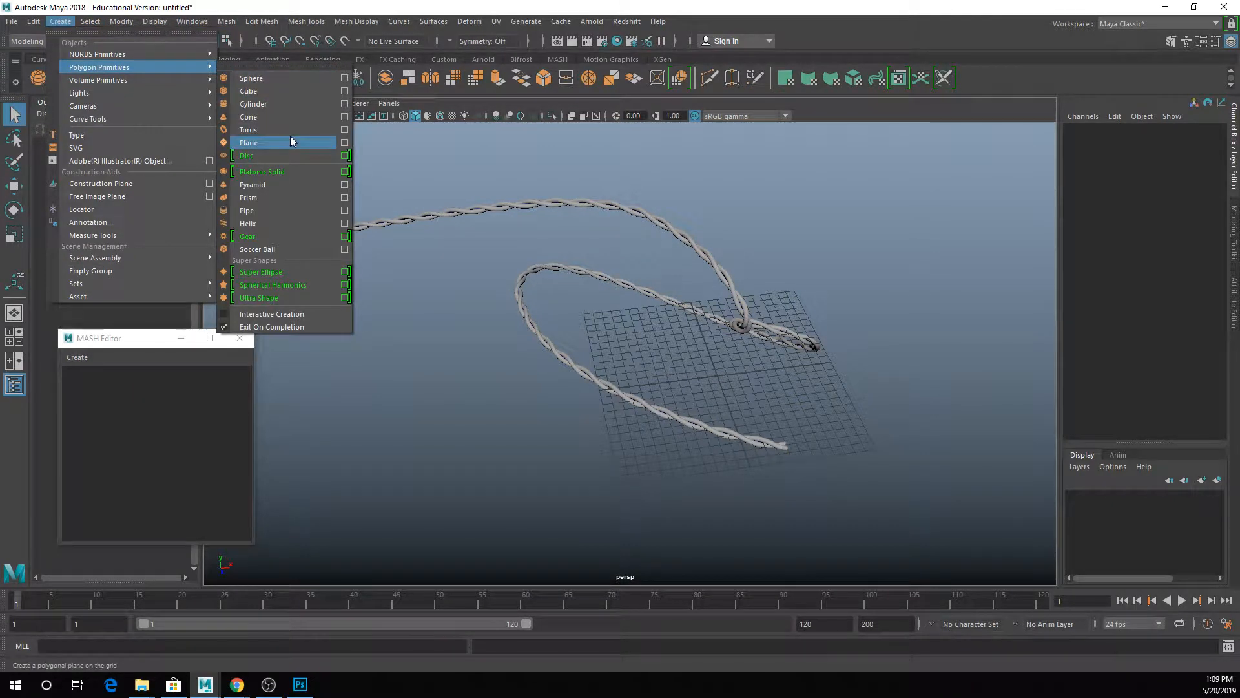
{"action": "left_click", "coordinate": [311, 223]}
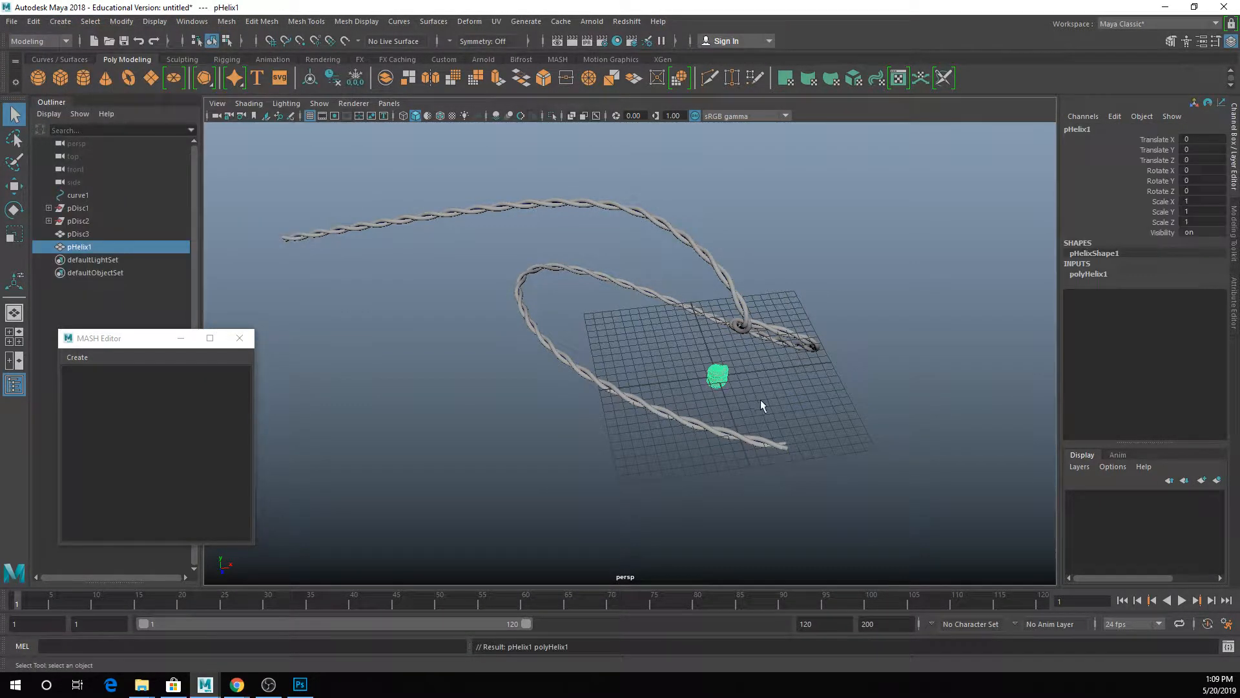
Step: Reduce the helix's coil subdivisions to 12
{"action": "scroll", "coordinate": [764, 396], "scroll_direction": "up", "scroll_amount": 4}
{"action": "key", "text": "f"}
{"action": "left_click_drag", "start_coordinate": [785, 368], "coordinate": [688, 325], "text": "alt"}
{"action": "left_click", "coordinate": [1101, 273]}
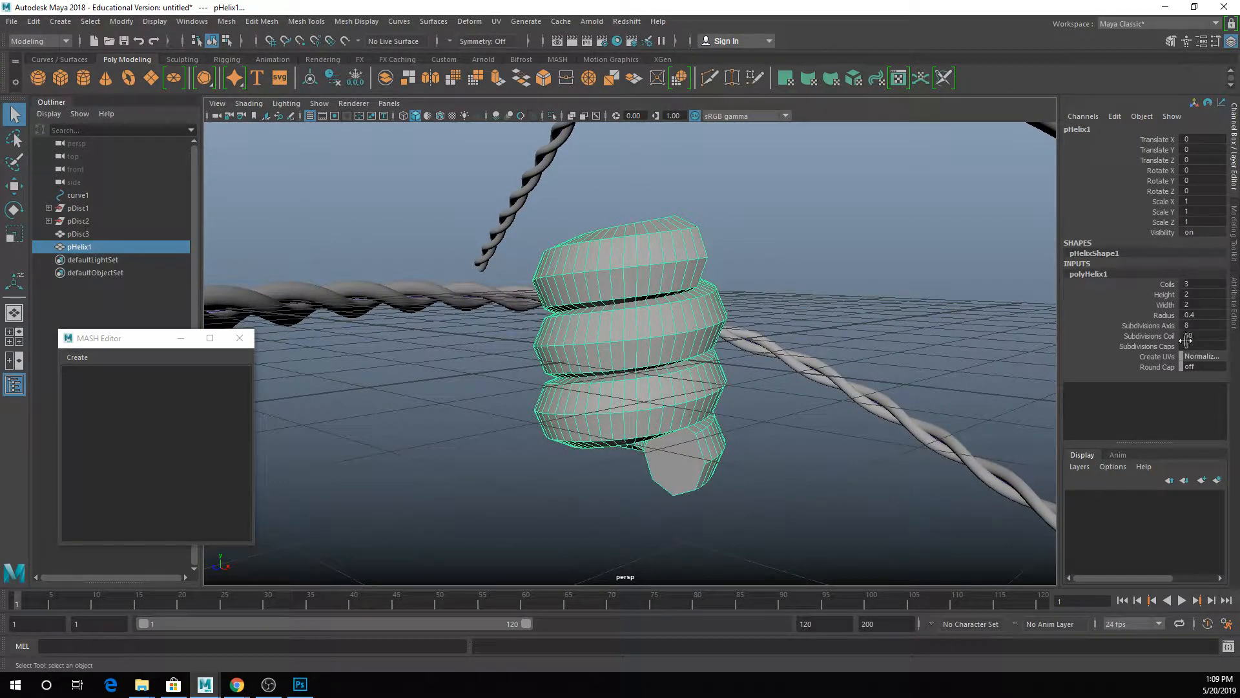
{"action": "left_click", "coordinate": [1159, 335]}
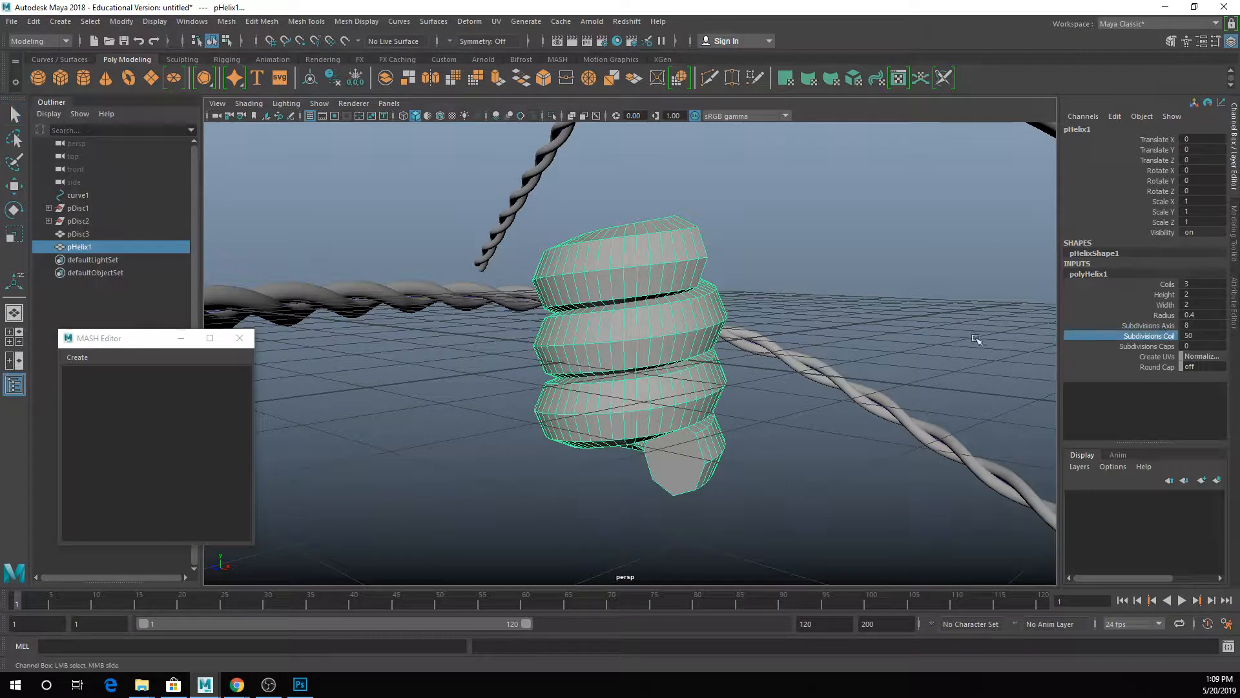
{"action": "middle_click_drag", "start_coordinate": [932, 334], "coordinate": [675, 309]}
{"action": "left_click_drag", "start_coordinate": [675, 310], "coordinate": [620, 284], "text": "alt"}
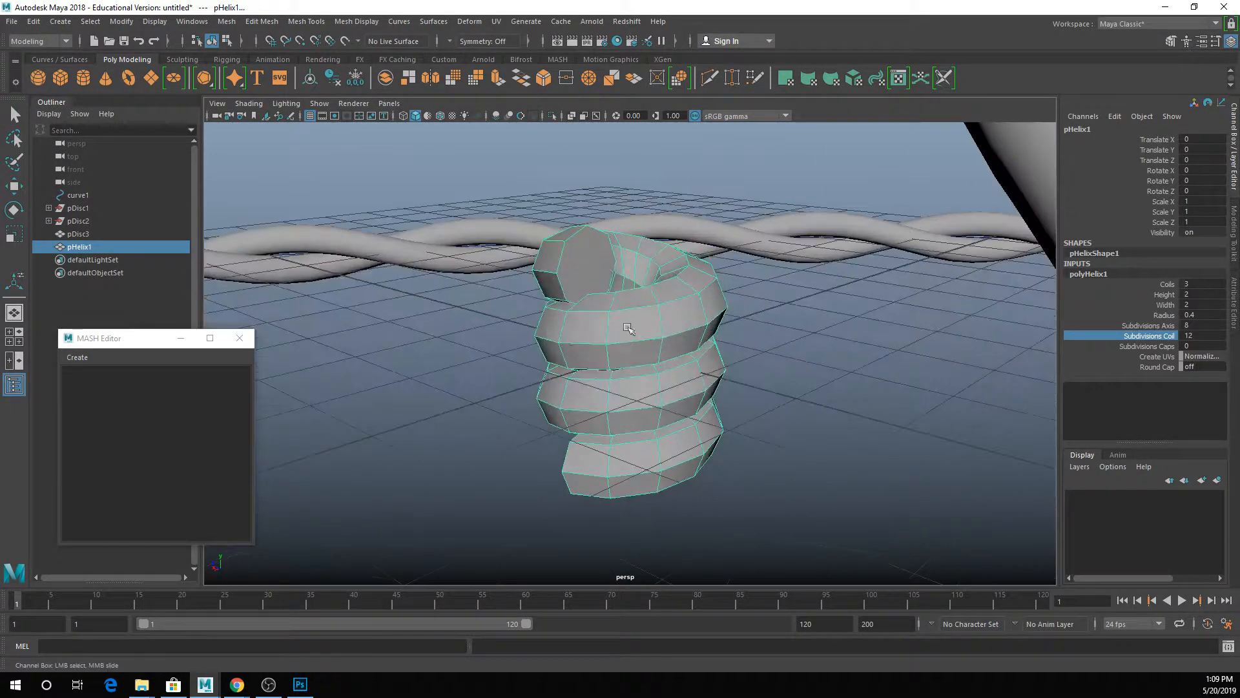
Step: Select the two end cap faces of the helix and extrude them outward by about 6.24 into straight prongs
{"action": "right_click_drag", "start_coordinate": [593, 276], "coordinate": [594, 269]}
{"action": "left_click", "coordinate": [595, 269]}
{"action": "left_click_drag", "start_coordinate": [595, 270], "coordinate": [730, 420], "text": "alt"}
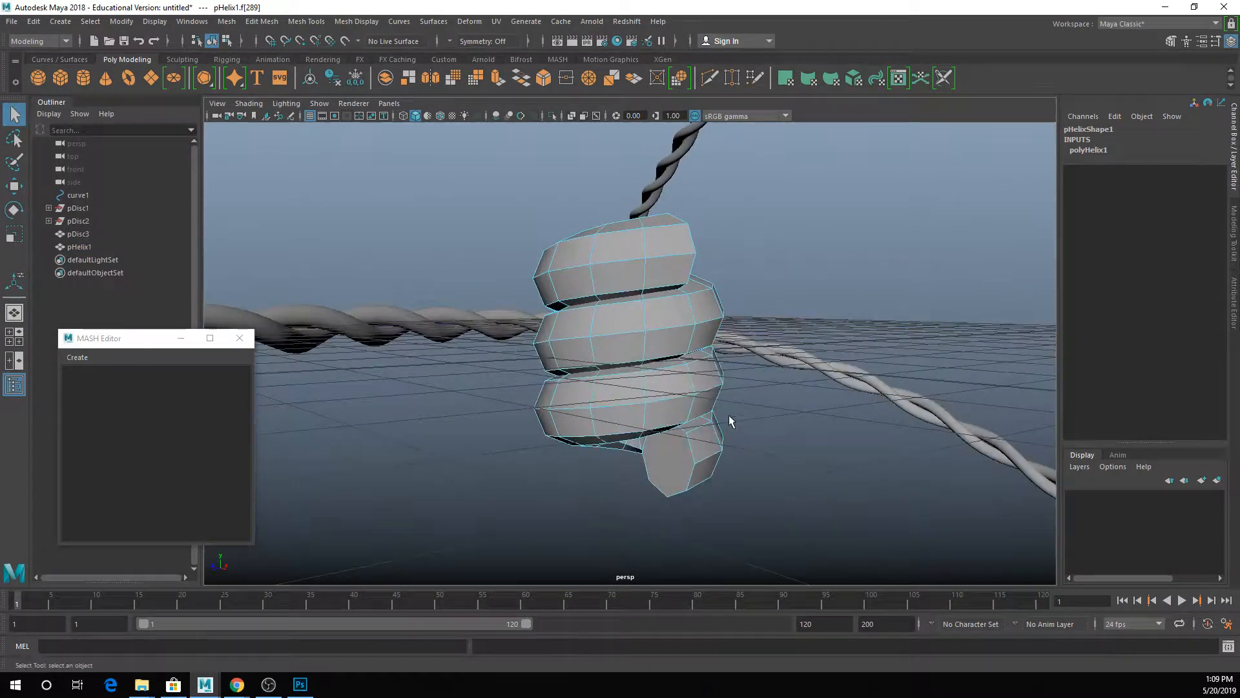
{"action": "left_click", "coordinate": [665, 447], "text": "shift"}
{"action": "left_click_drag", "start_coordinate": [805, 451], "coordinate": [698, 405], "text": "alt"}
{"action": "left_click", "coordinate": [498, 77]}
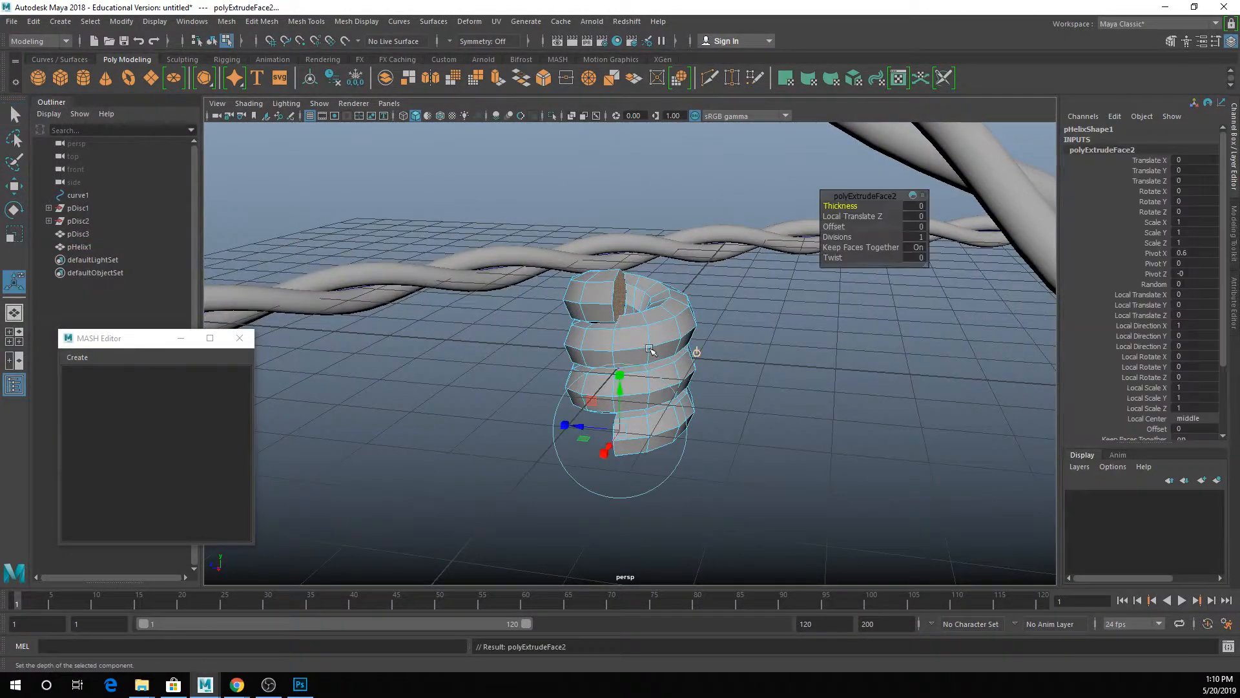
{"action": "left_click_drag", "start_coordinate": [579, 427], "coordinate": [228, 324]}
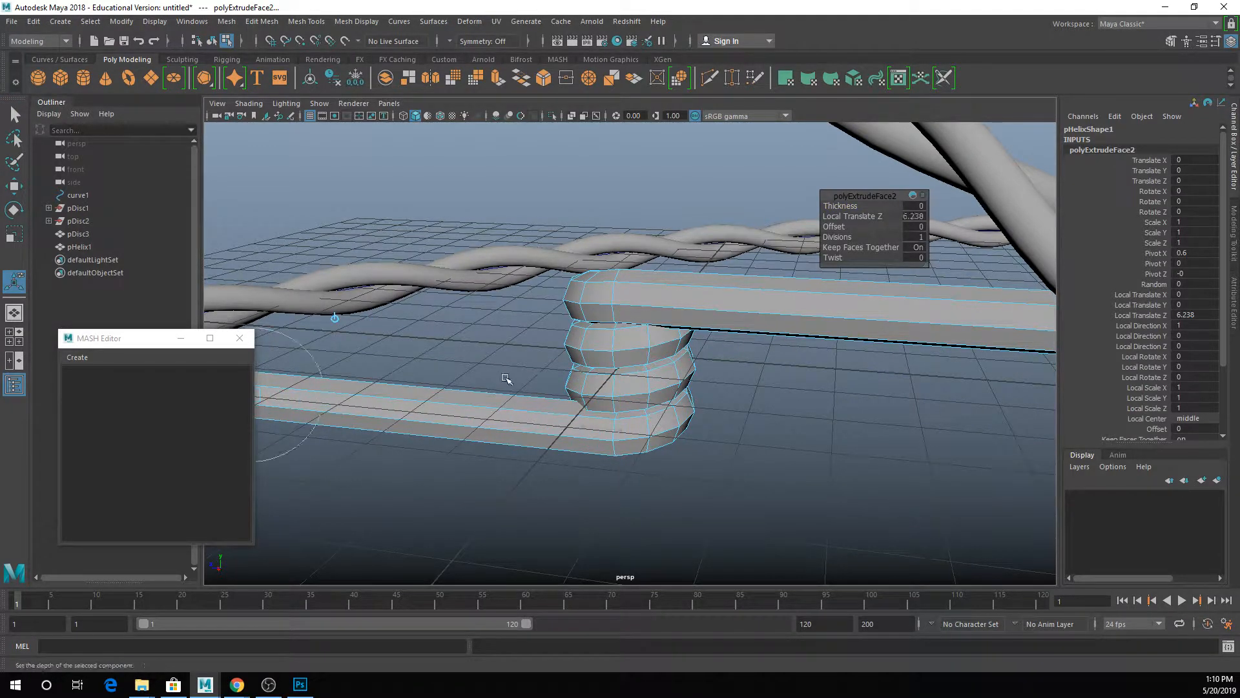
Step: Return the helix to object selection and reduce its coils to 2.7 to change the angle between the prongs
{"action": "right_click_drag", "start_coordinate": [640, 291], "coordinate": [687, 258]}
{"action": "scroll", "coordinate": [633, 357], "scroll_direction": "down", "scroll_amount": 5}
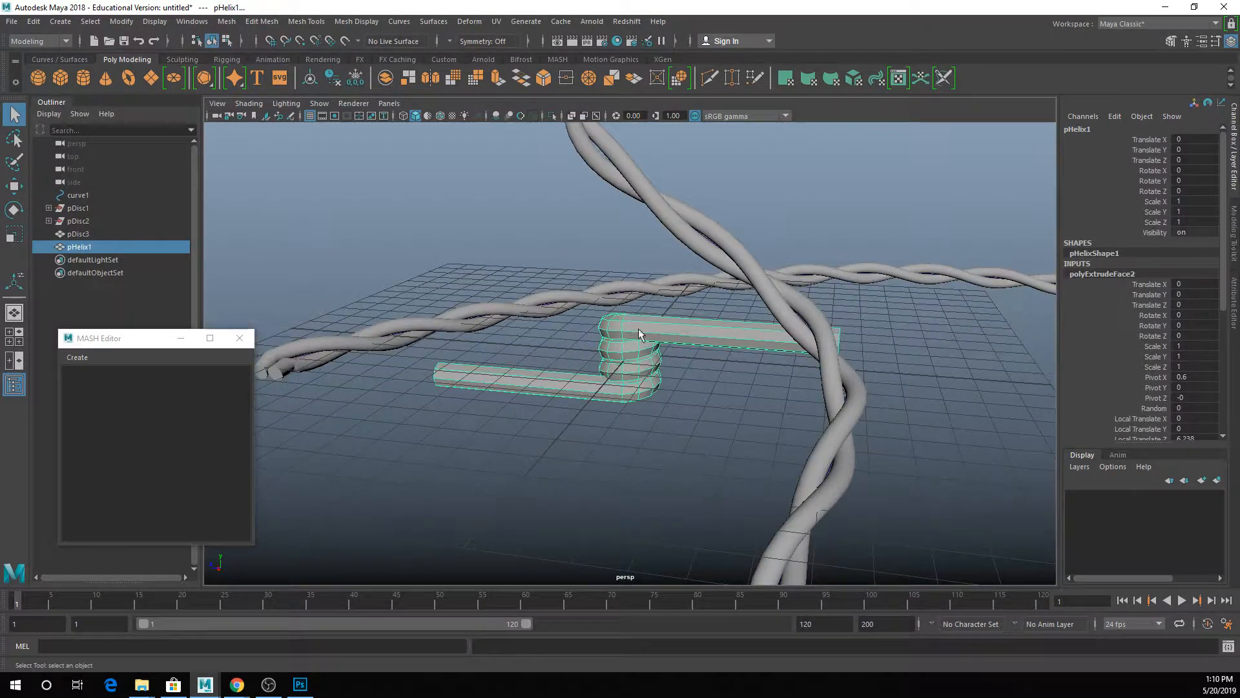
{"action": "left_click", "coordinate": [639, 333]}
{"action": "left_click", "coordinate": [1087, 285]}
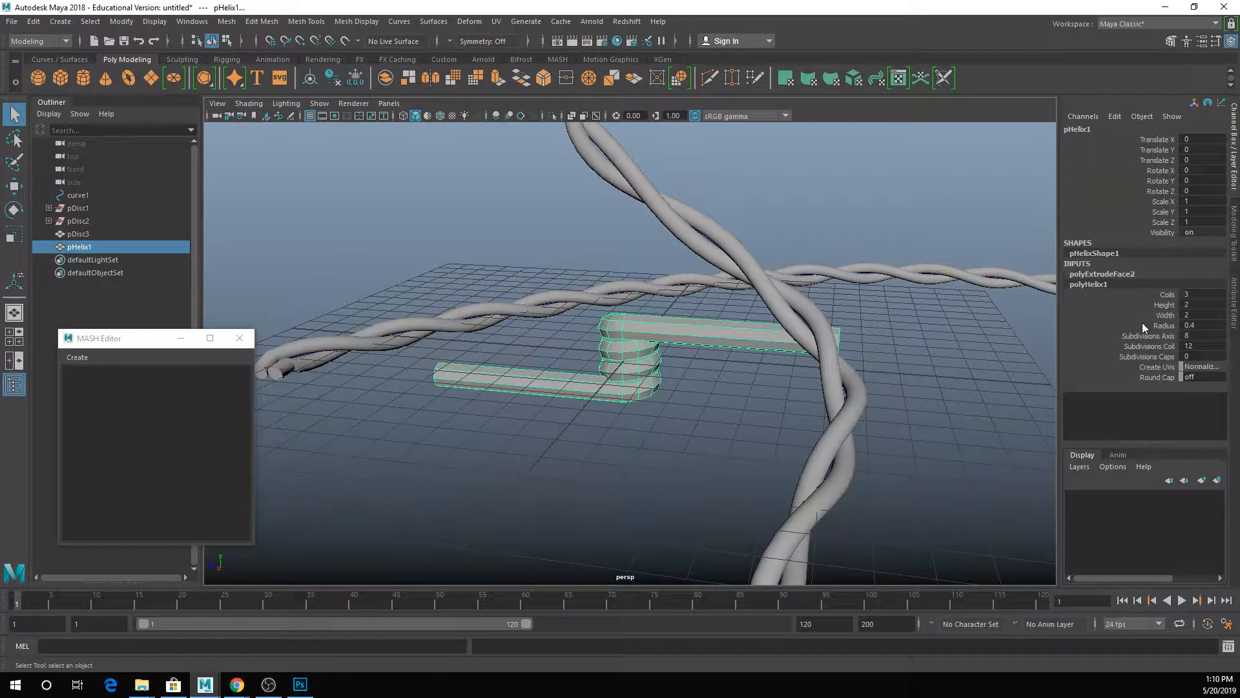
{"action": "left_click", "coordinate": [1164, 295]}
{"action": "middle_click_drag", "start_coordinate": [883, 343], "coordinate": [907, 336]}
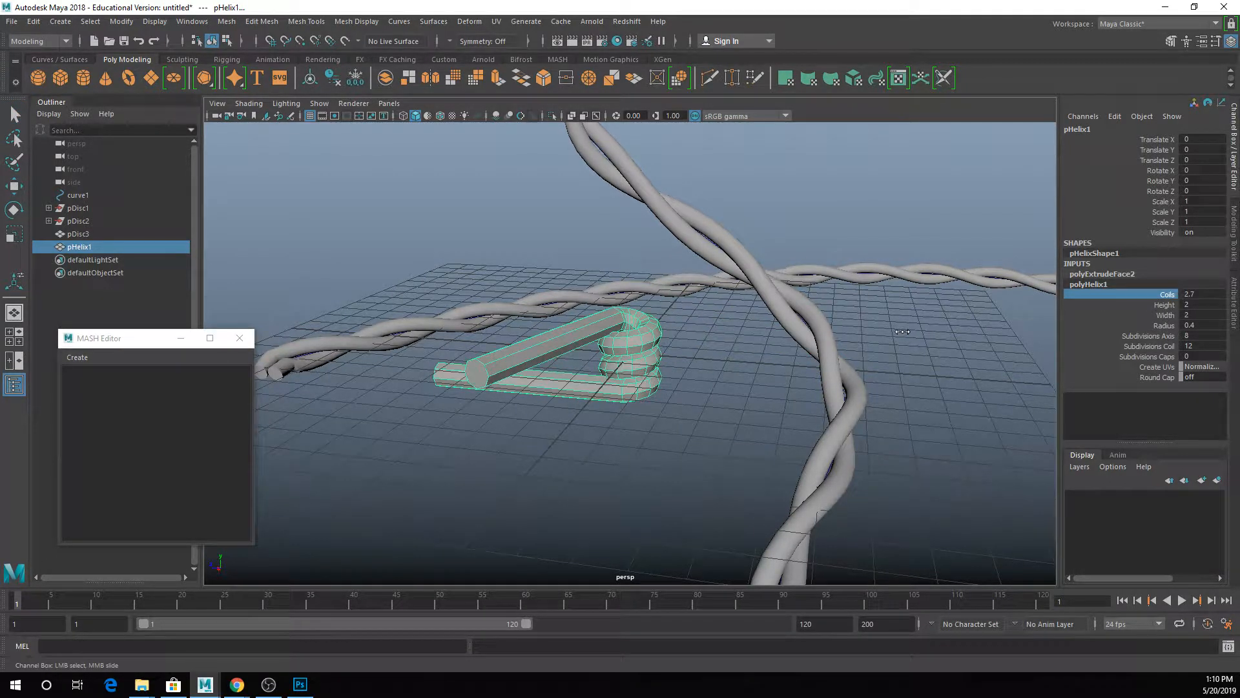
Step: Scale the helix barb uniformly to about 0.889
{"action": "left_click_drag", "start_coordinate": [791, 375], "coordinate": [969, 387], "text": "alt"}
{"action": "key", "text": "r"}
{"action": "left_click_drag", "start_coordinate": [653, 352], "coordinate": [687, 388]}
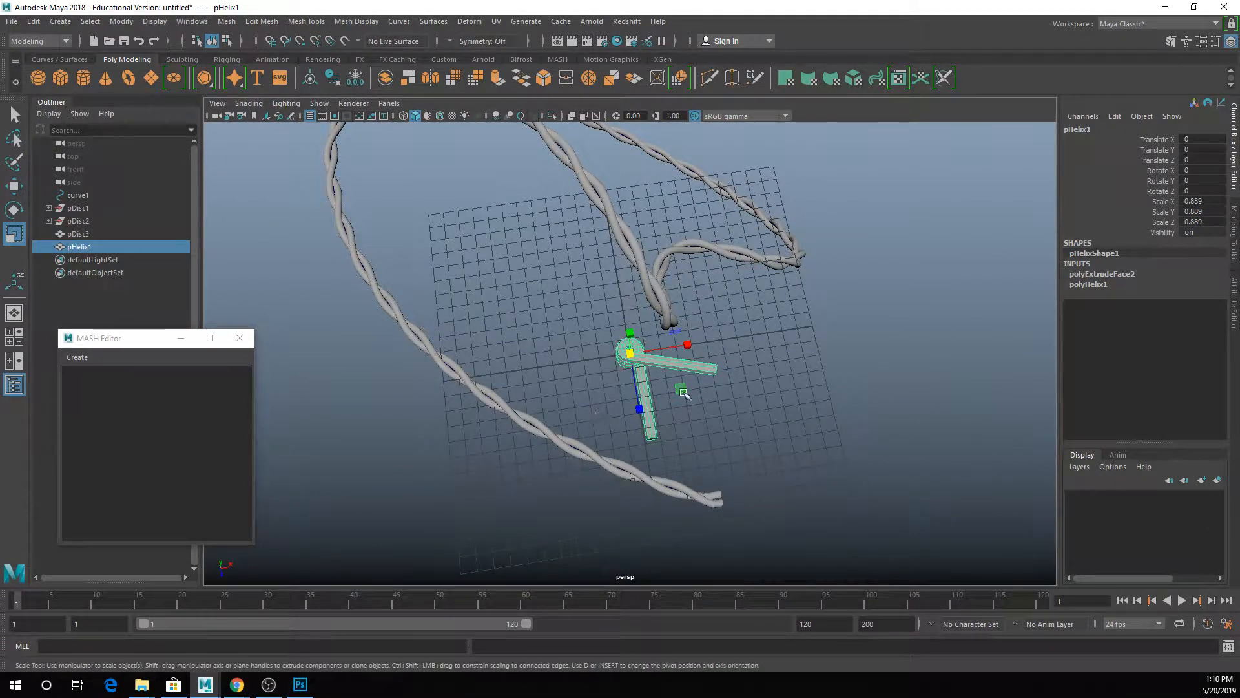
{"action": "key", "text": "q"}
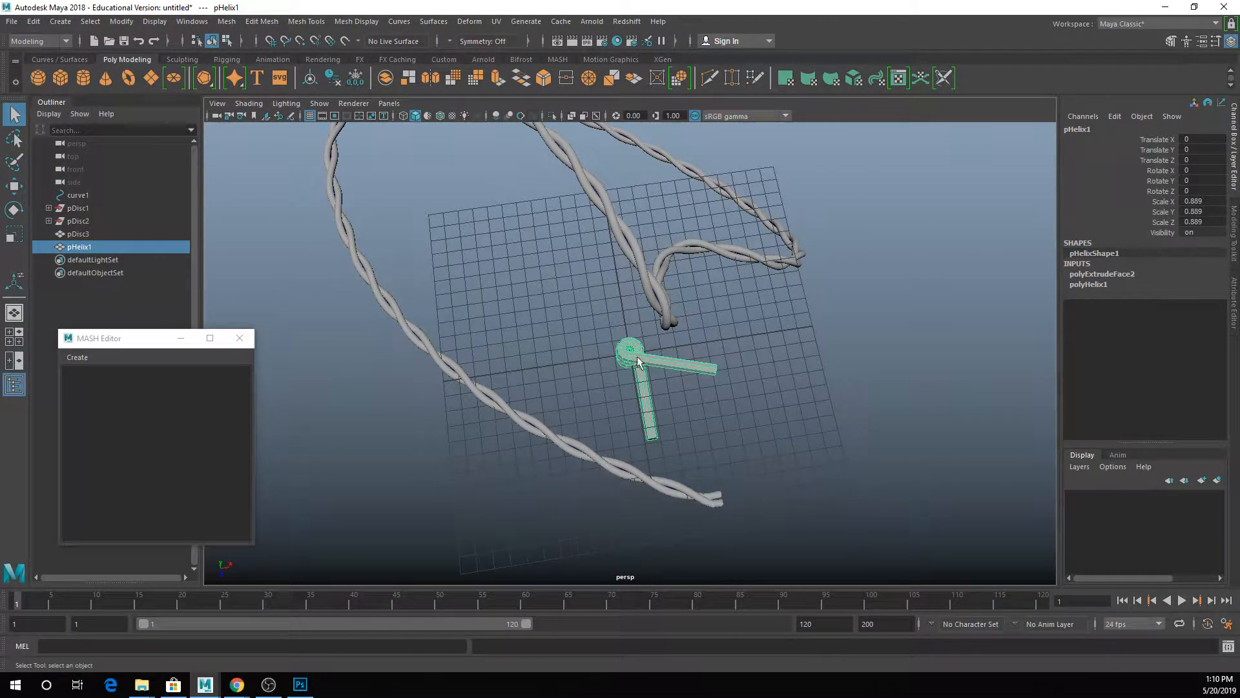
{"action": "left_click_drag", "start_coordinate": [676, 381], "coordinate": [593, 342], "text": "alt"}
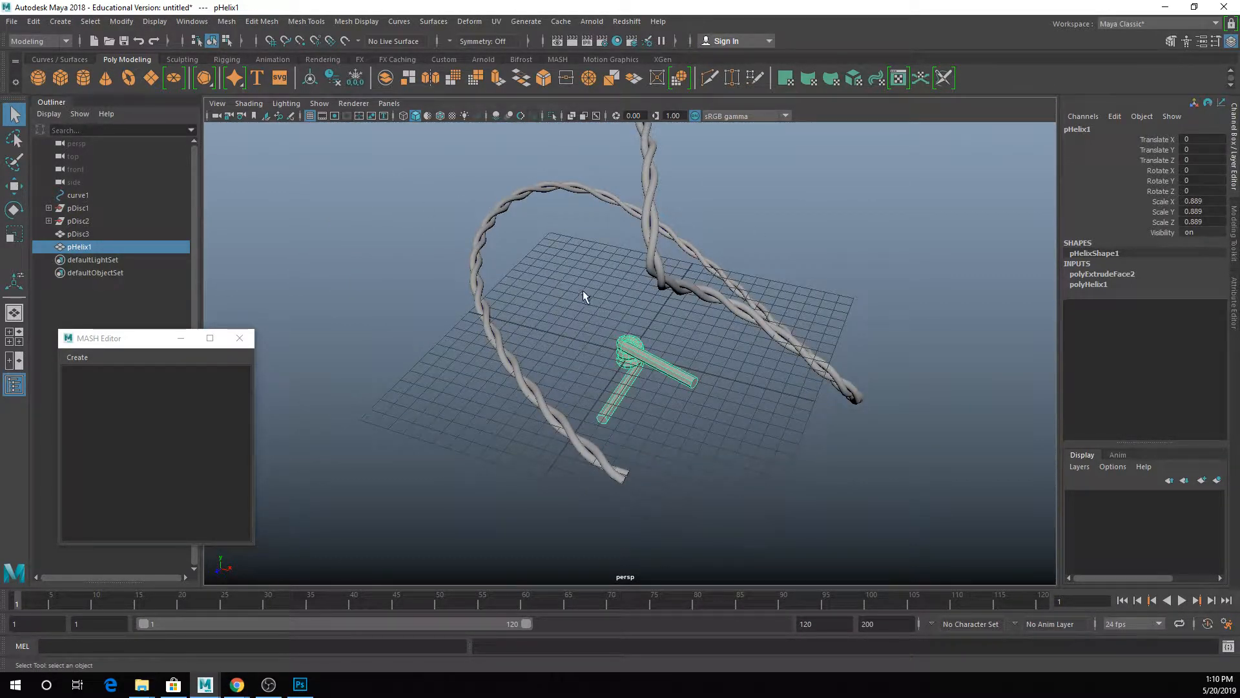
Step: Create a MASH network from the helix barb and open the attributes of its instanced mesh
{"action": "left_click", "coordinate": [555, 59]}
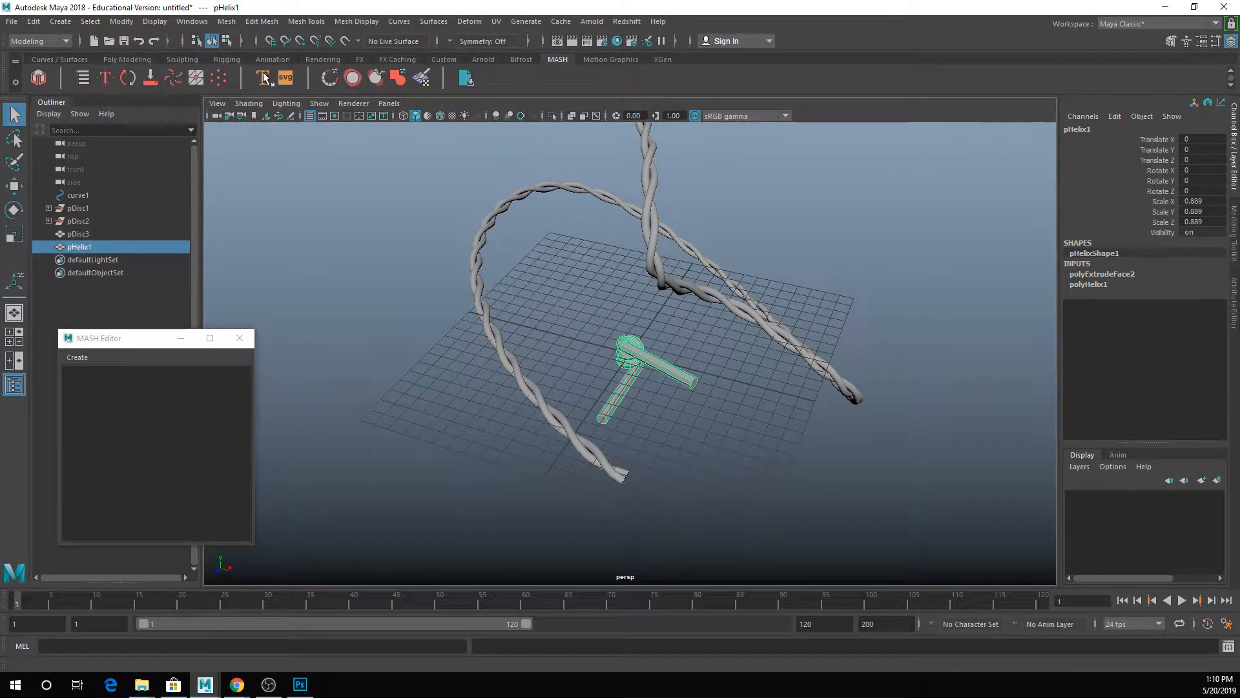
{"action": "left_click", "coordinate": [37, 79]}
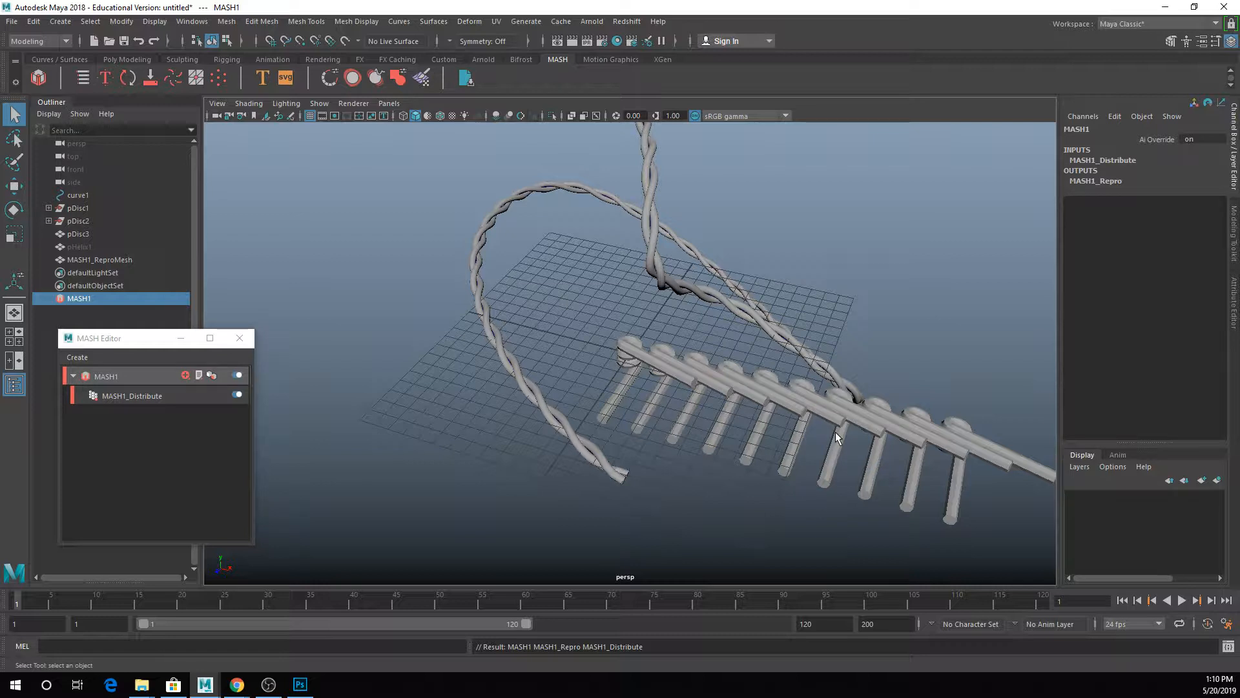
{"action": "left_click", "coordinate": [824, 412]}
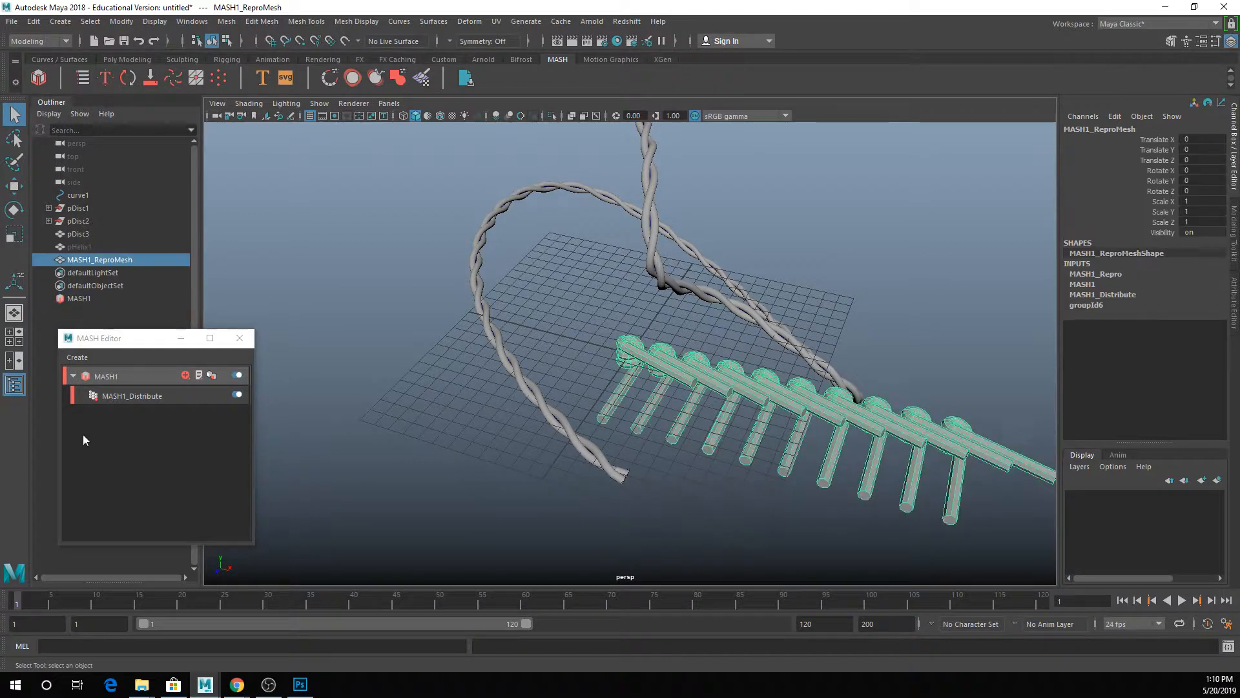
{"action": "left_click", "coordinate": [111, 397]}
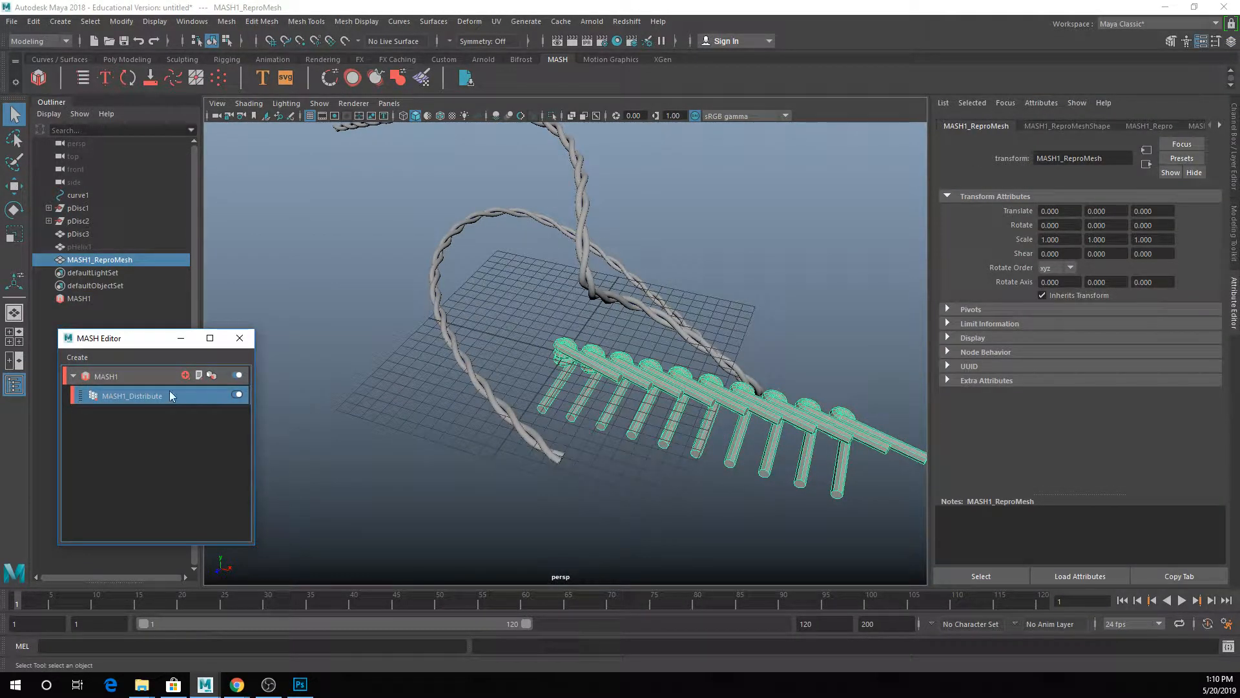
{"action": "left_click", "coordinate": [1089, 128]}
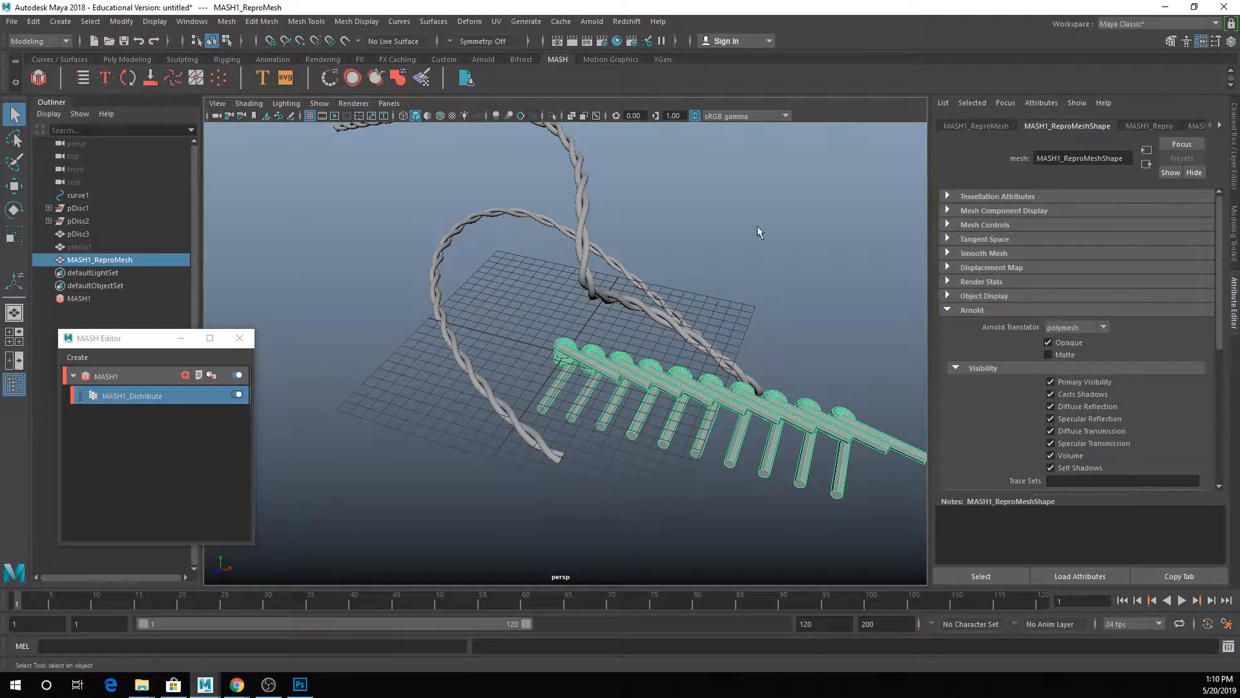
Step: Add a Curve node to the MASH network and assign curve1 as its input curve
{"action": "left_click", "coordinate": [166, 377]}
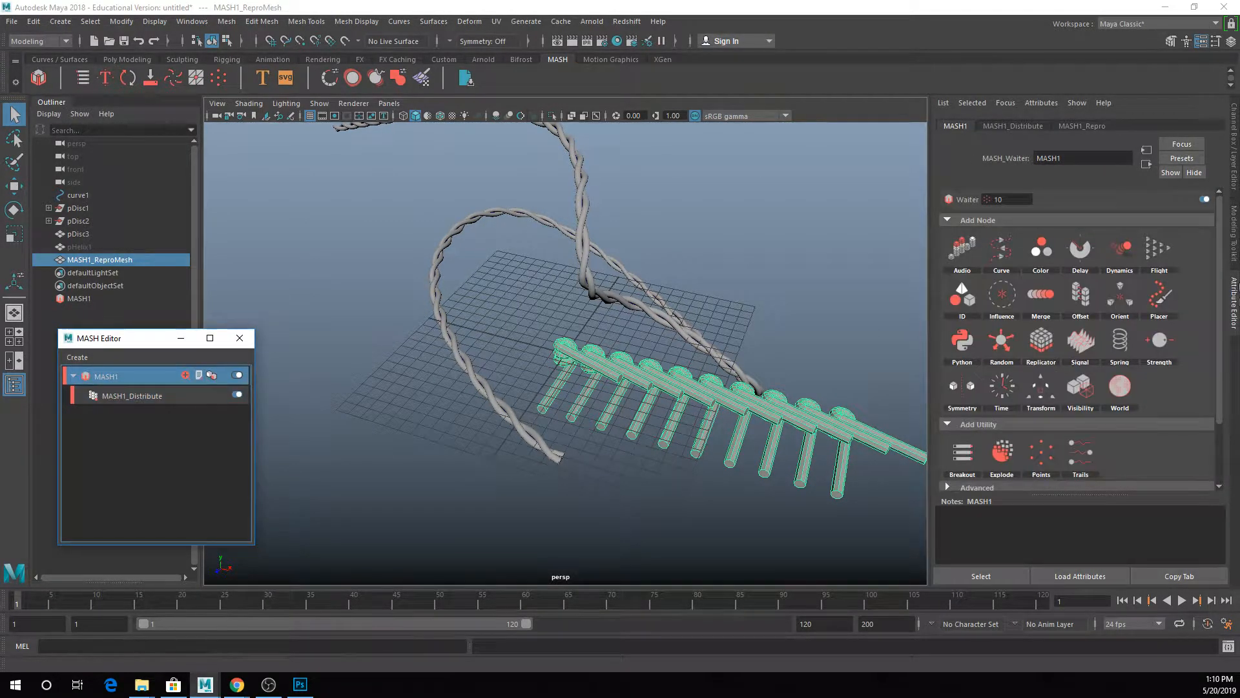
{"action": "left_click", "coordinate": [1000, 249]}
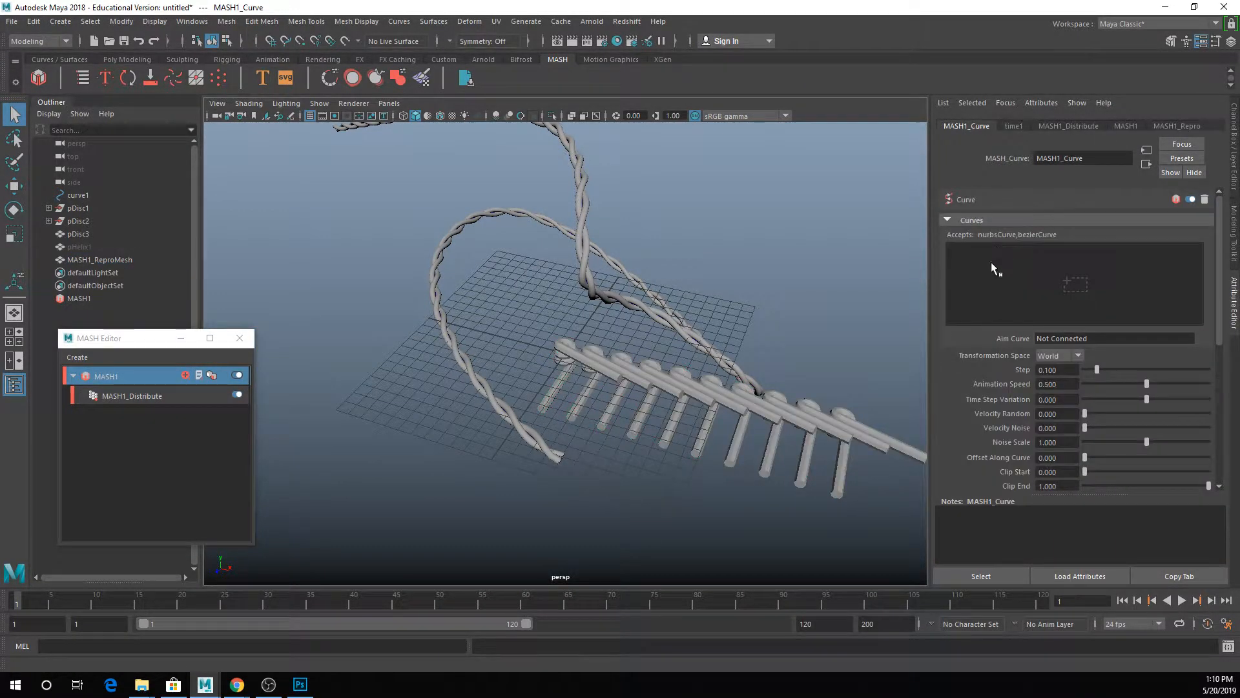
{"action": "left_click", "coordinate": [80, 195]}
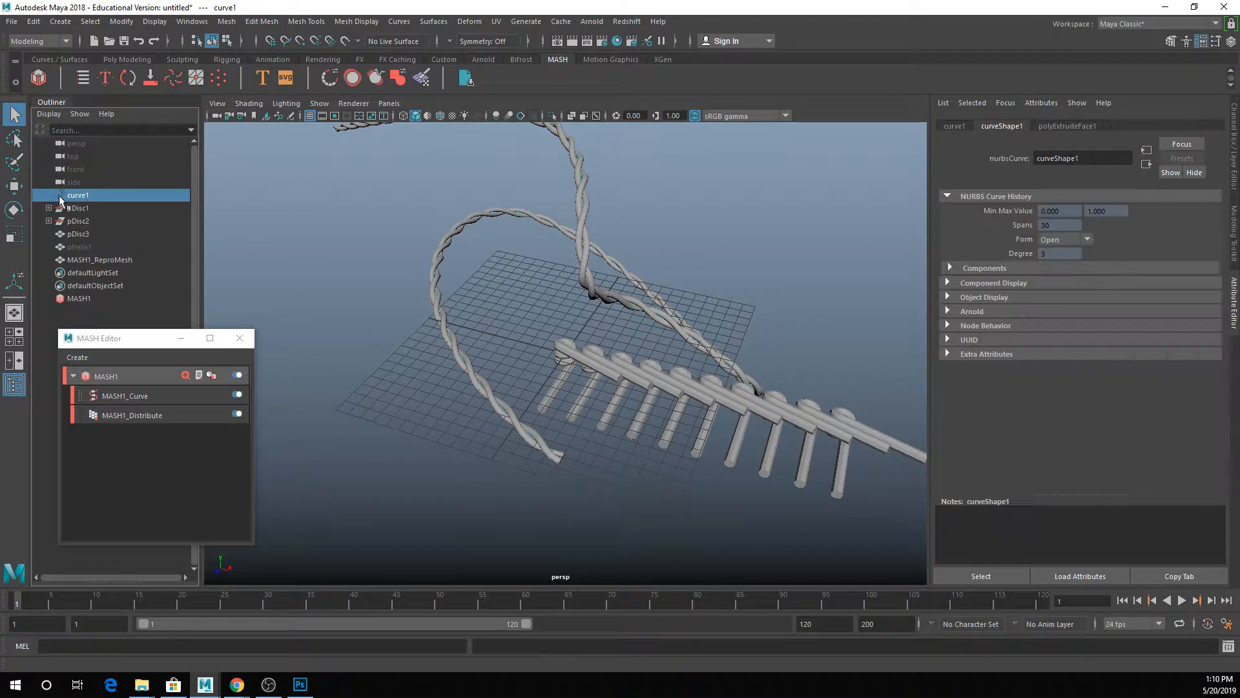
{"action": "left_click", "coordinate": [111, 397]}
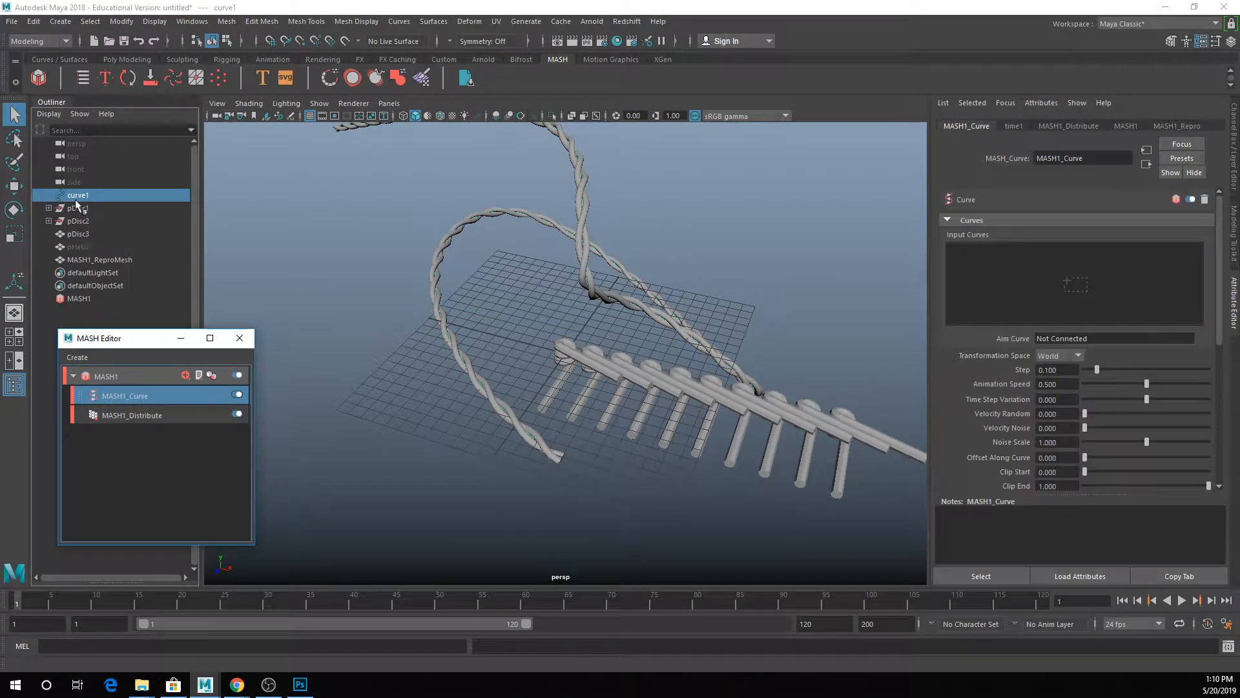
{"action": "middle_click_drag", "start_coordinate": [78, 195], "coordinate": [1009, 276]}
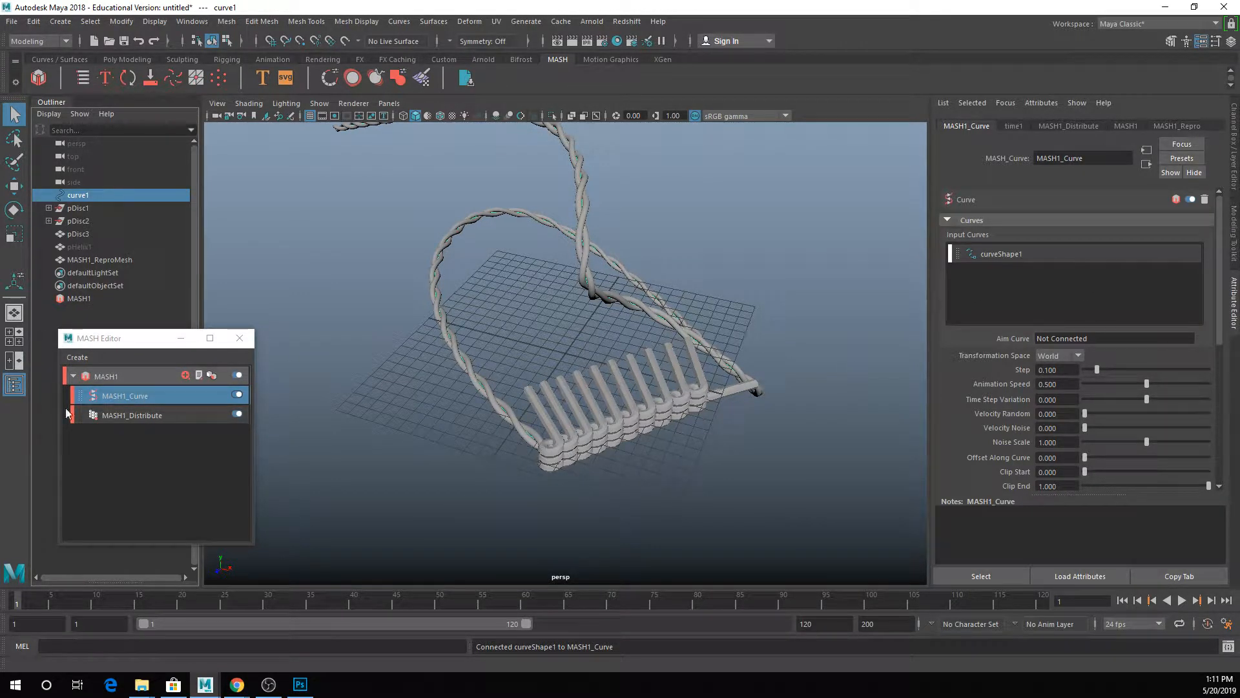
Step: Set the Distribute node's X distance to 0 and raise the Curve node's step to spread the barbs along the wire
{"action": "left_click", "coordinate": [124, 417]}
{"action": "left_click", "coordinate": [1092, 269]}
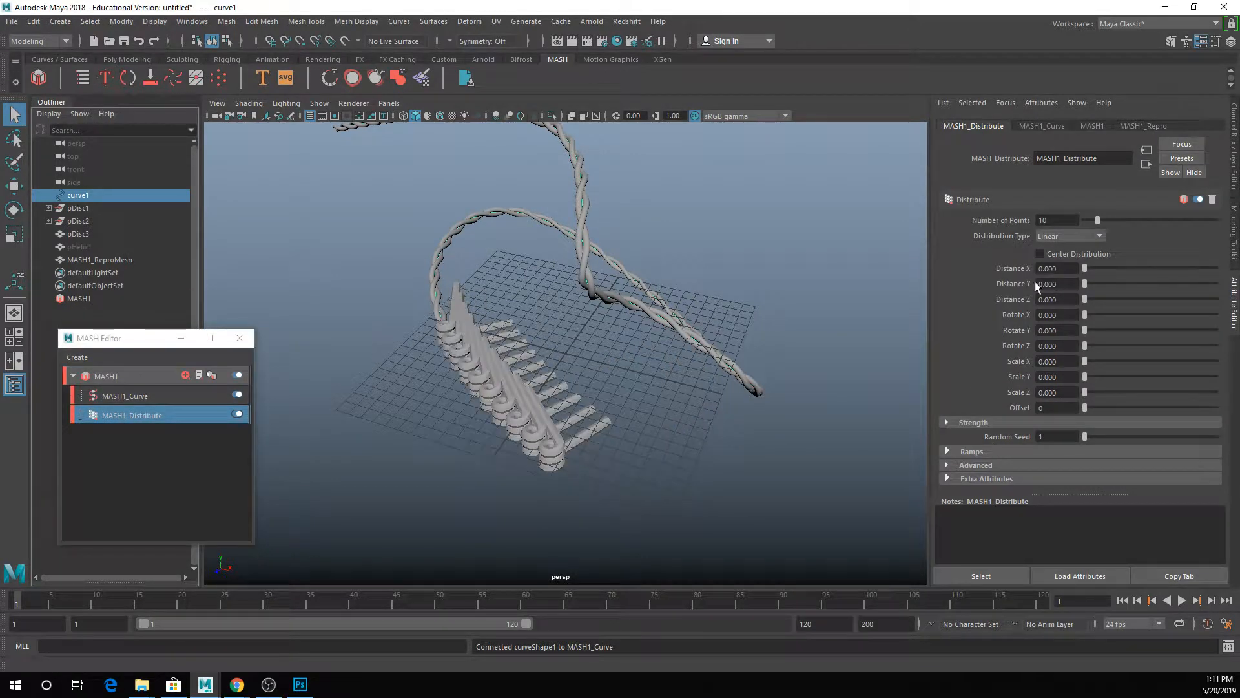
{"action": "left_click", "coordinate": [121, 396]}
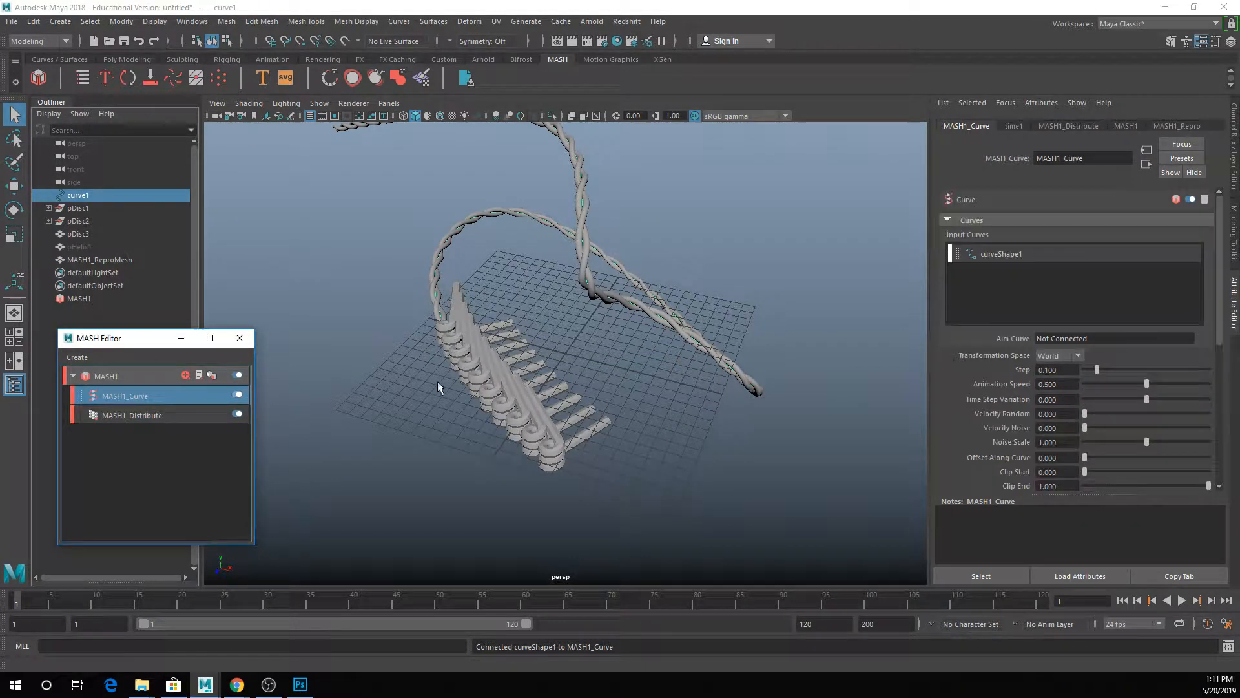
{"action": "left_click_drag", "start_coordinate": [1096, 370], "coordinate": [1238, 378]}
{"action": "left_click", "coordinate": [774, 248]}
{"action": "left_click_drag", "start_coordinate": [774, 248], "coordinate": [585, 291], "text": "alt"}
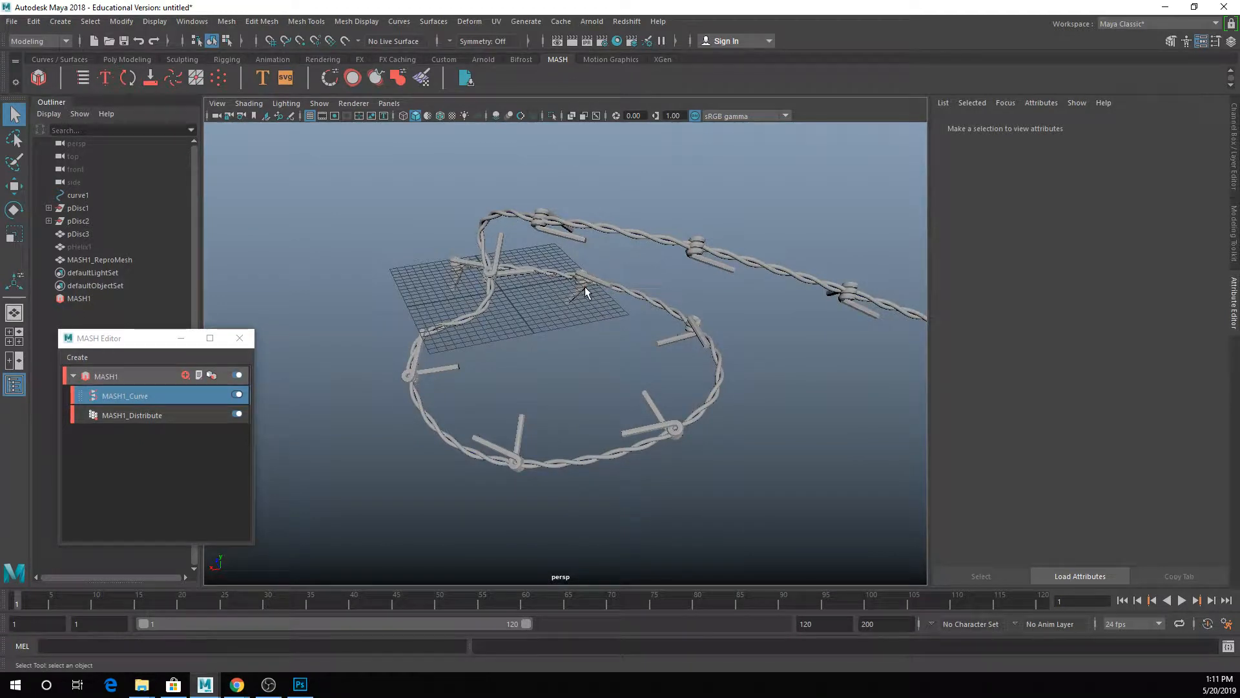
{"action": "left_click_drag", "start_coordinate": [625, 356], "coordinate": [854, 345], "text": "alt"}
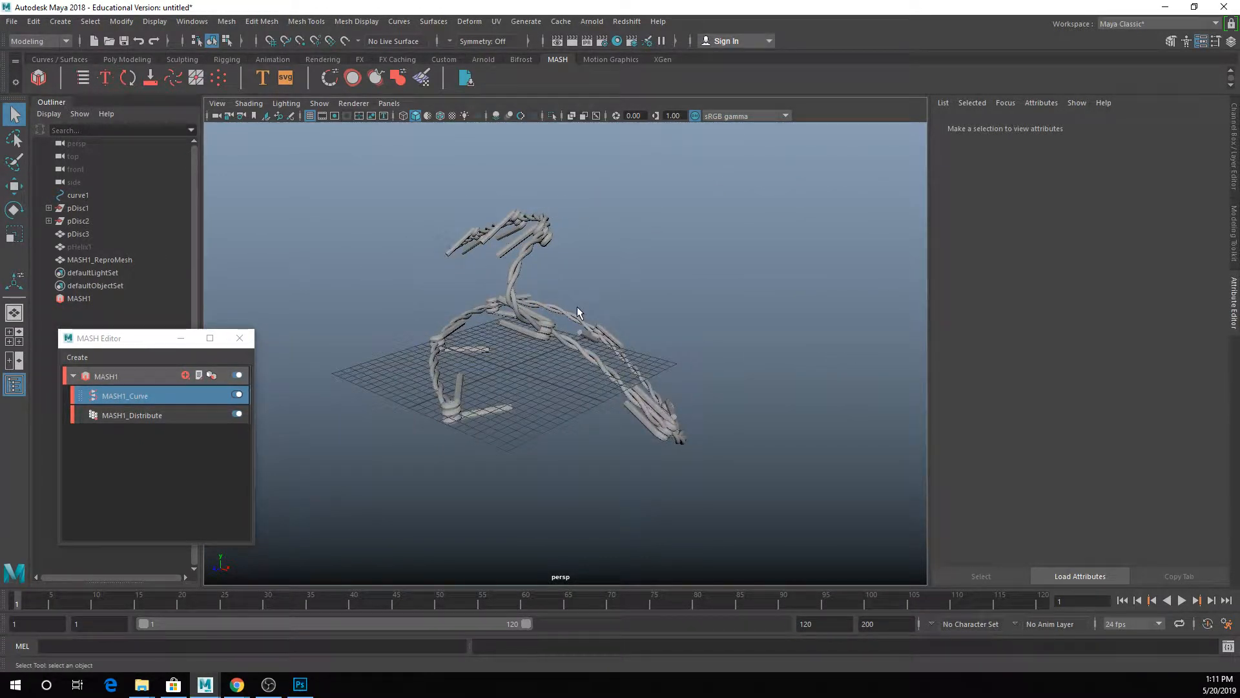
Step: Select the original hidden helix and set its Z rotation to 90 so the barbs wrap around the wire
{"action": "left_click", "coordinate": [77, 247]}
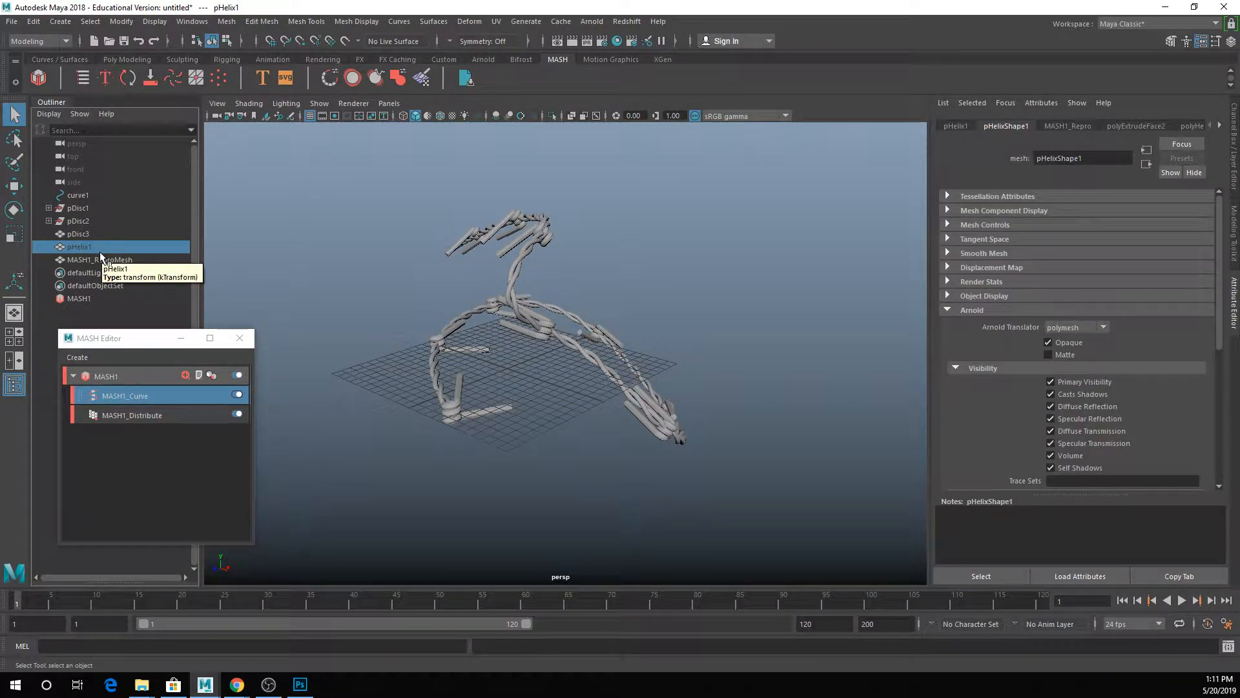
{"action": "key", "text": "w"}
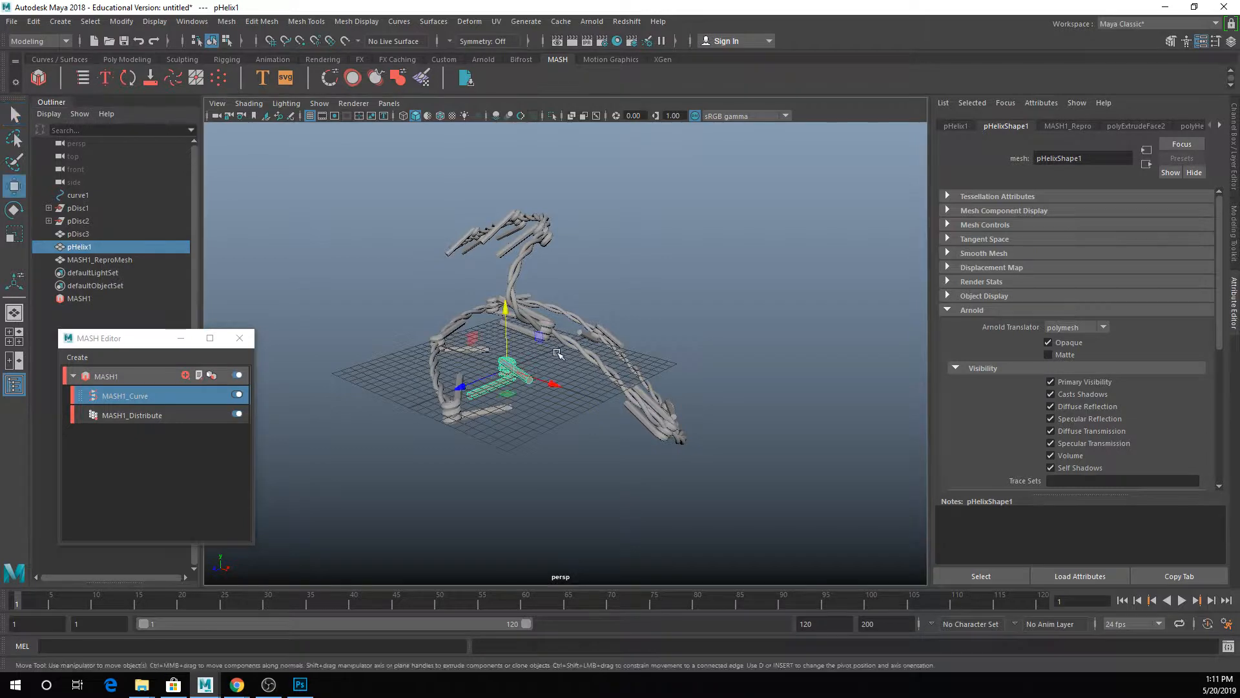
{"action": "key", "text": "e"}
{"action": "left_click_drag", "start_coordinate": [546, 360], "coordinate": [484, 264]}
{"action": "left_click", "coordinate": [1234, 164]}
{"action": "left_click", "coordinate": [1202, 191]}
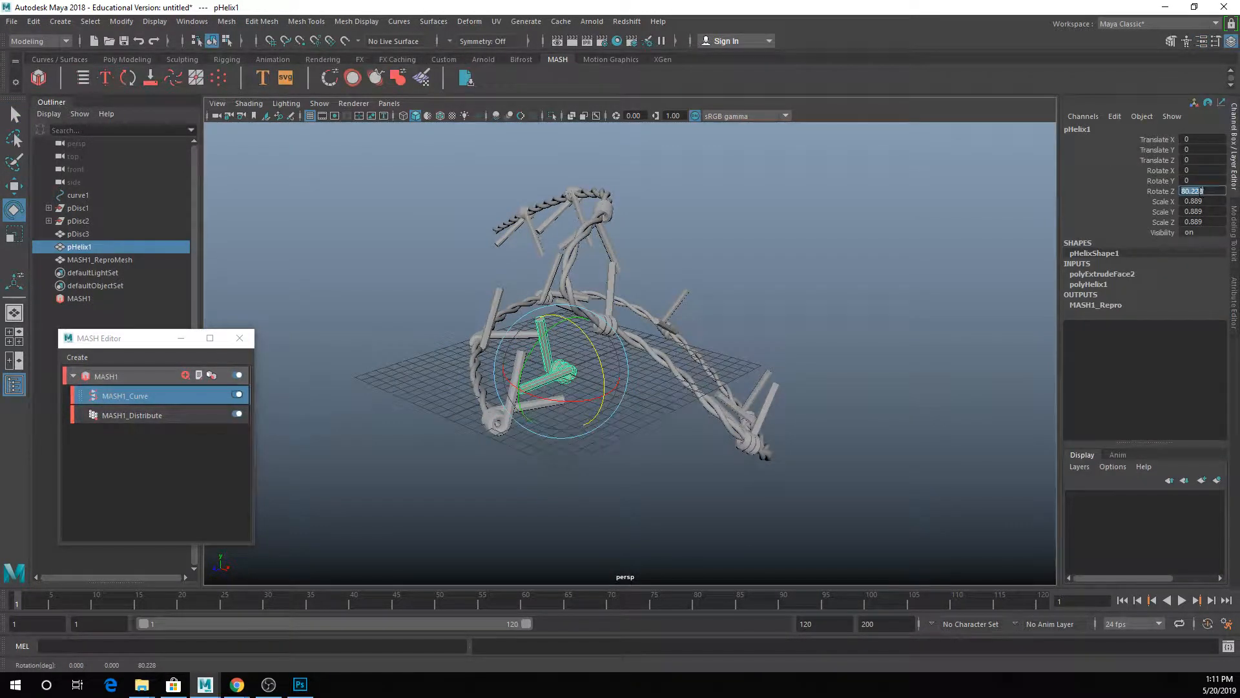
{"action": "type", "text": "90"}
{"action": "key", "text": "Return"}
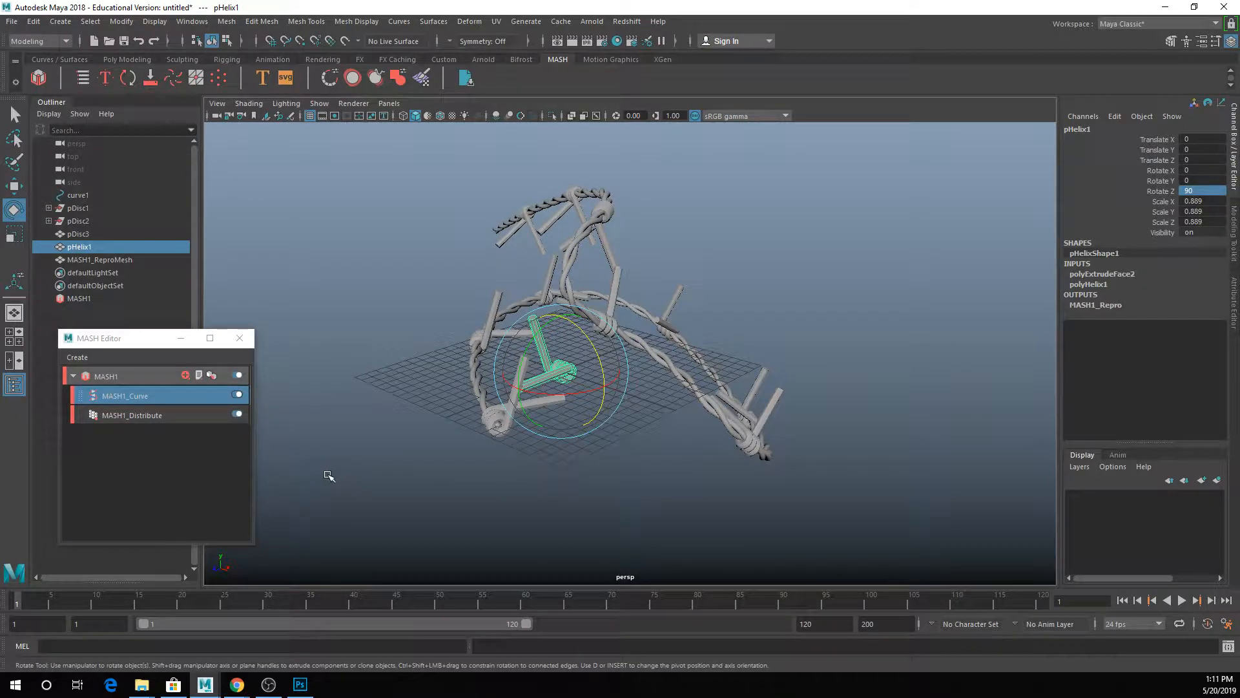
{"action": "scroll", "coordinate": [452, 414], "scroll_direction": "up", "scroll_amount": 5}
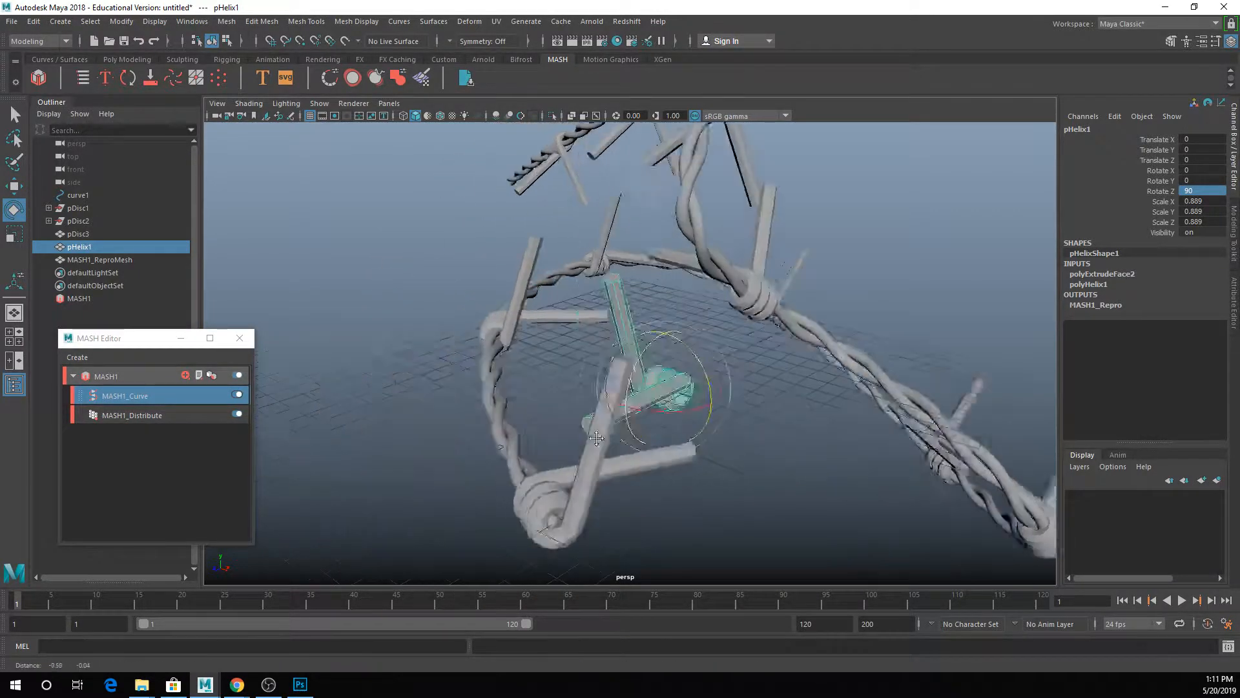
{"action": "mouse_move", "coordinate": [597, 438]}
{"action": "left_mouse_down", "text": "alt"}
{"action": "mouse_move", "coordinate": [629, 434]}
{"action": "mouse_move", "coordinate": [607, 456]}
{"action": "left_mouse_up", "text": "alt"}
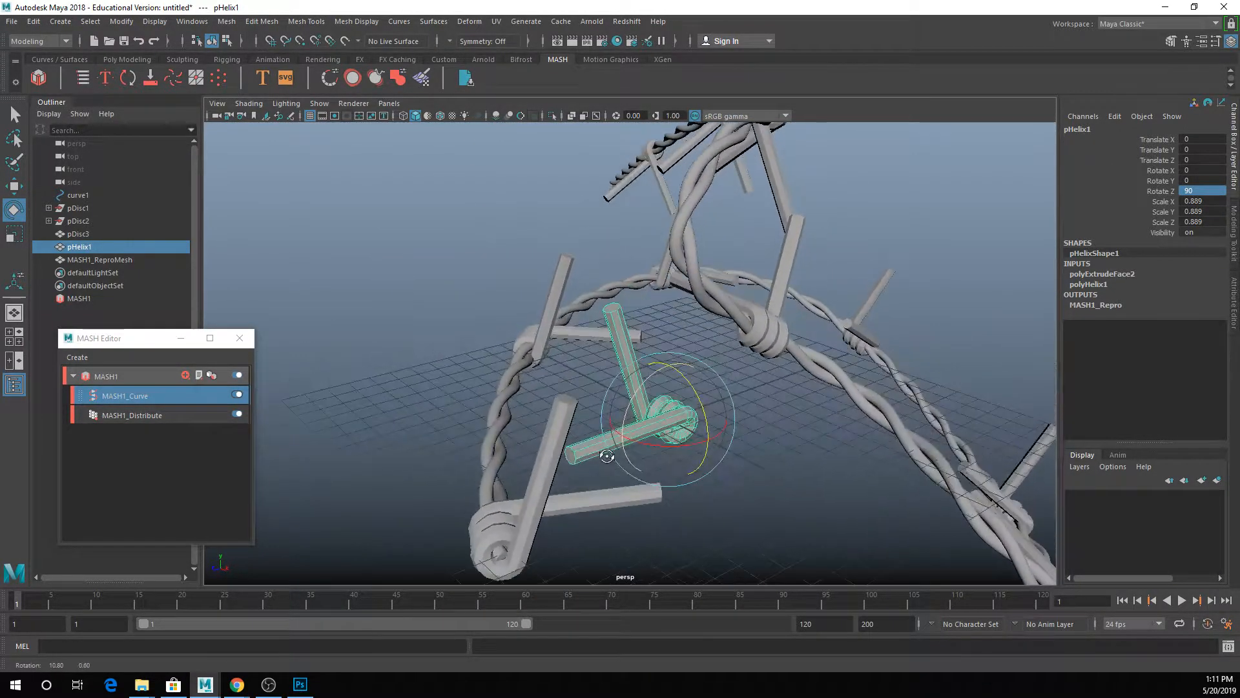
{"action": "key", "text": "q"}
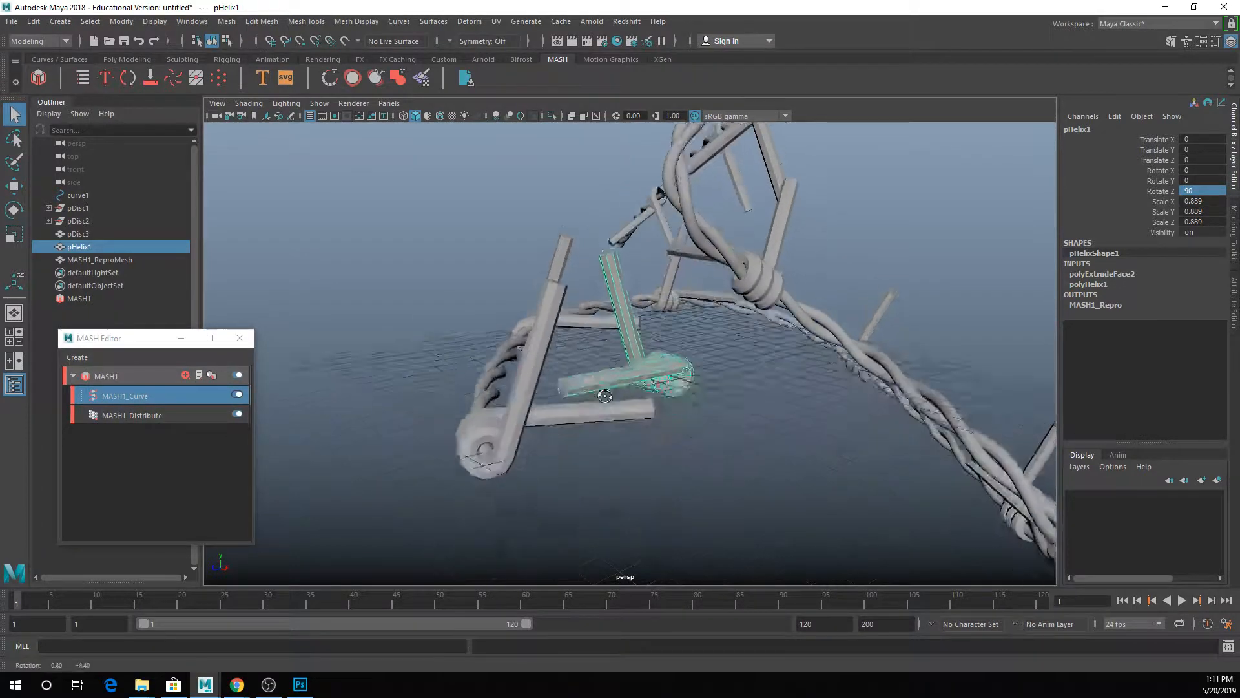
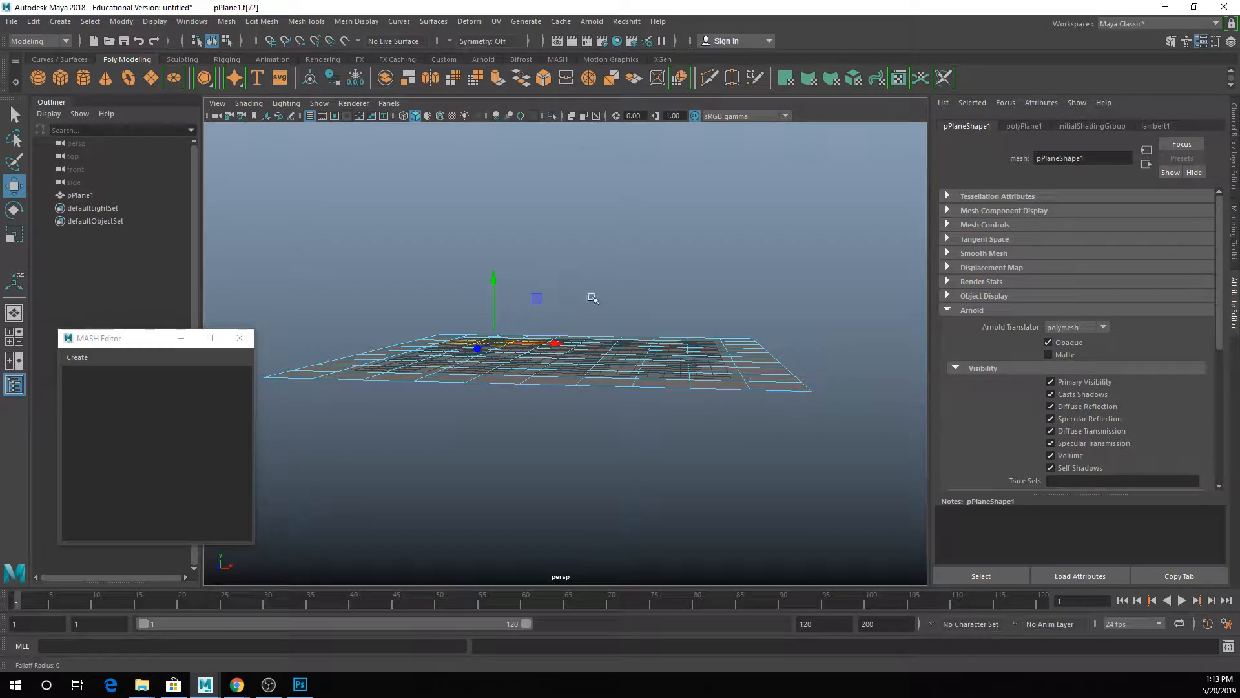
Step: Raise the selected faces of the plane with a wide soft-selection falloff to form a smooth hill, and return to object mode
{"action": "middle_click_drag", "start_coordinate": [589, 296], "coordinate": [779, 362]}
{"action": "mouse_move", "coordinate": [490, 312]}
{"action": "left_mouse_down"}
{"action": "mouse_move", "coordinate": [490, 206]}
{"action": "mouse_move", "coordinate": [662, 334]}
{"action": "mouse_move", "coordinate": [617, 354]}
{"action": "left_mouse_up"}
{"action": "key", "text": "q"}
{"action": "key", "text": "F8"}
{"action": "left_click", "coordinate": [540, 232]}
{"action": "key", "text": "5"}
{"action": "left_click", "coordinate": [150, 78]}
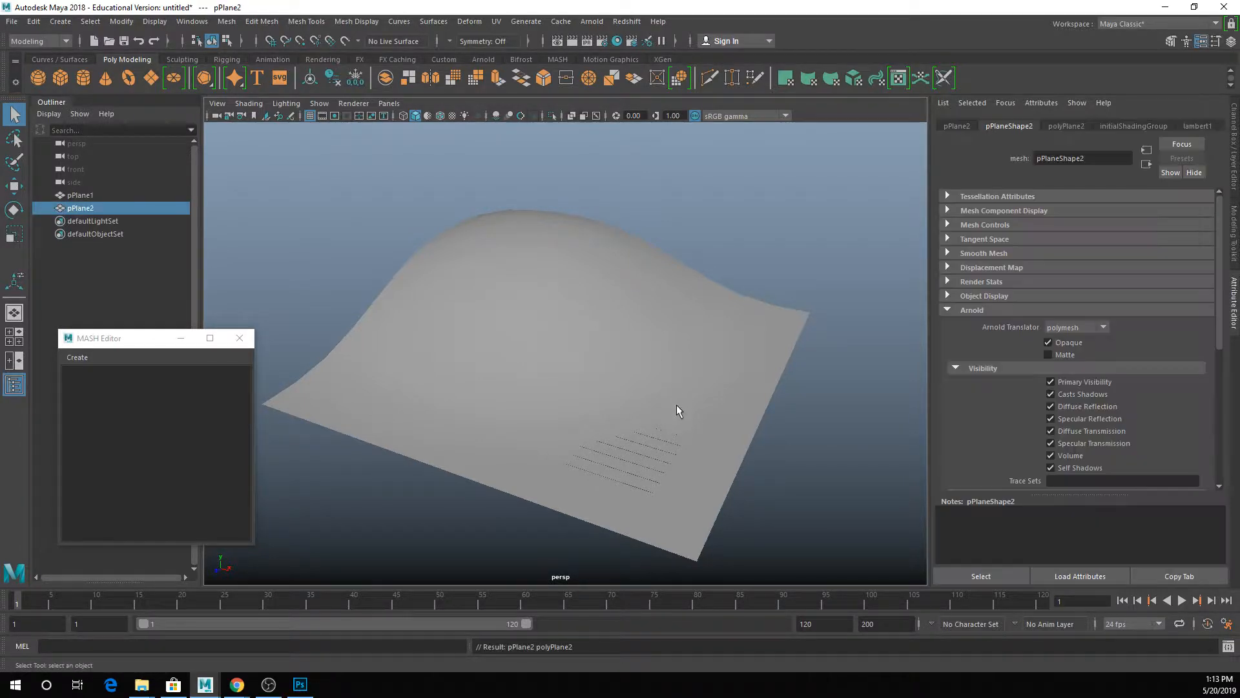
{"action": "left_click", "coordinate": [676, 440]}
{"action": "left_click", "coordinate": [127, 208]}
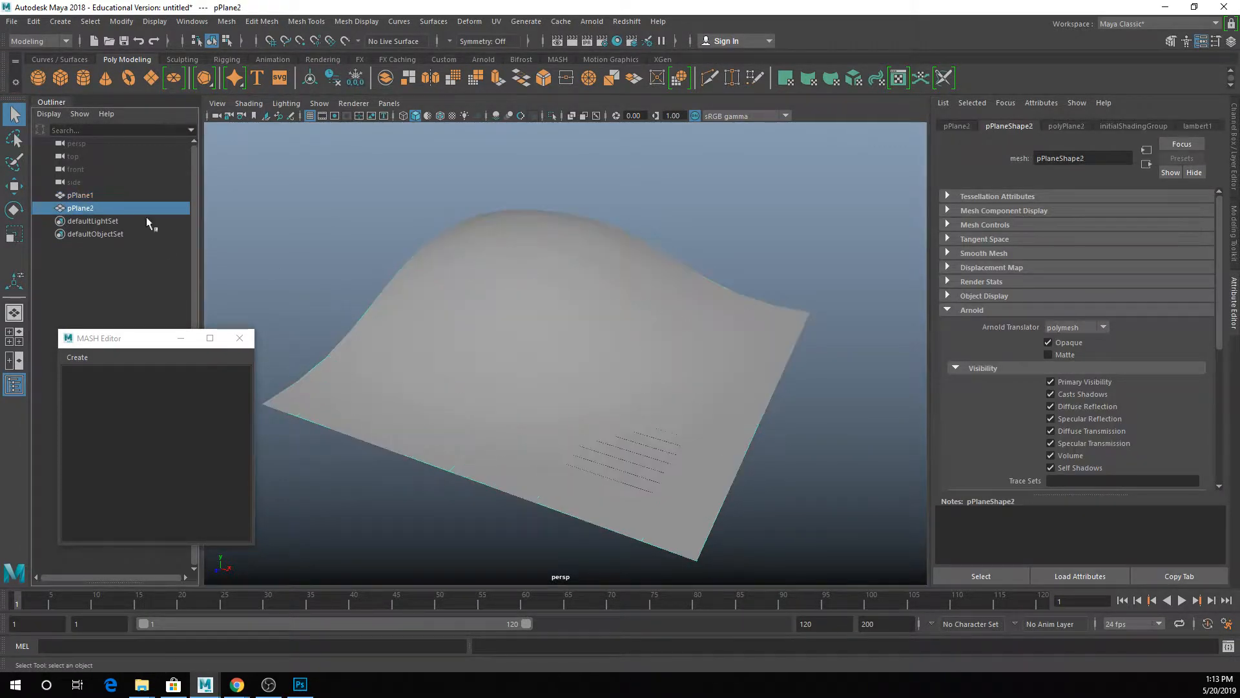
{"action": "key", "text": "w"}
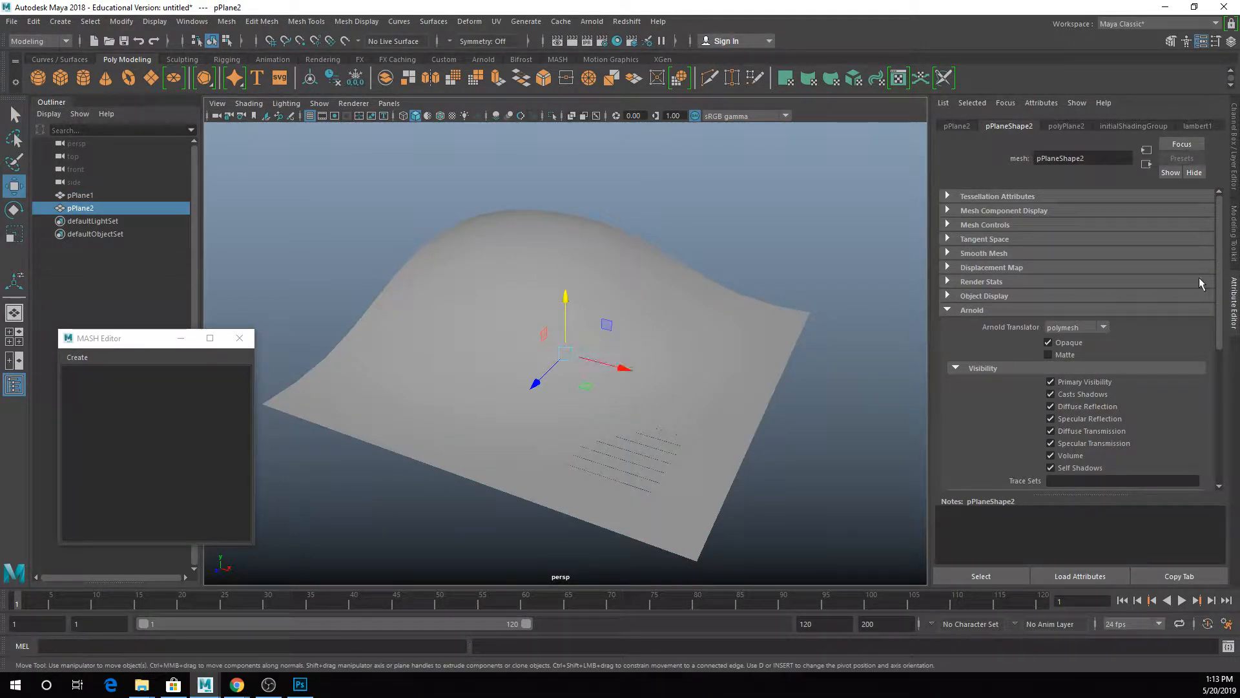
{"action": "left_click", "coordinate": [323, 279]}
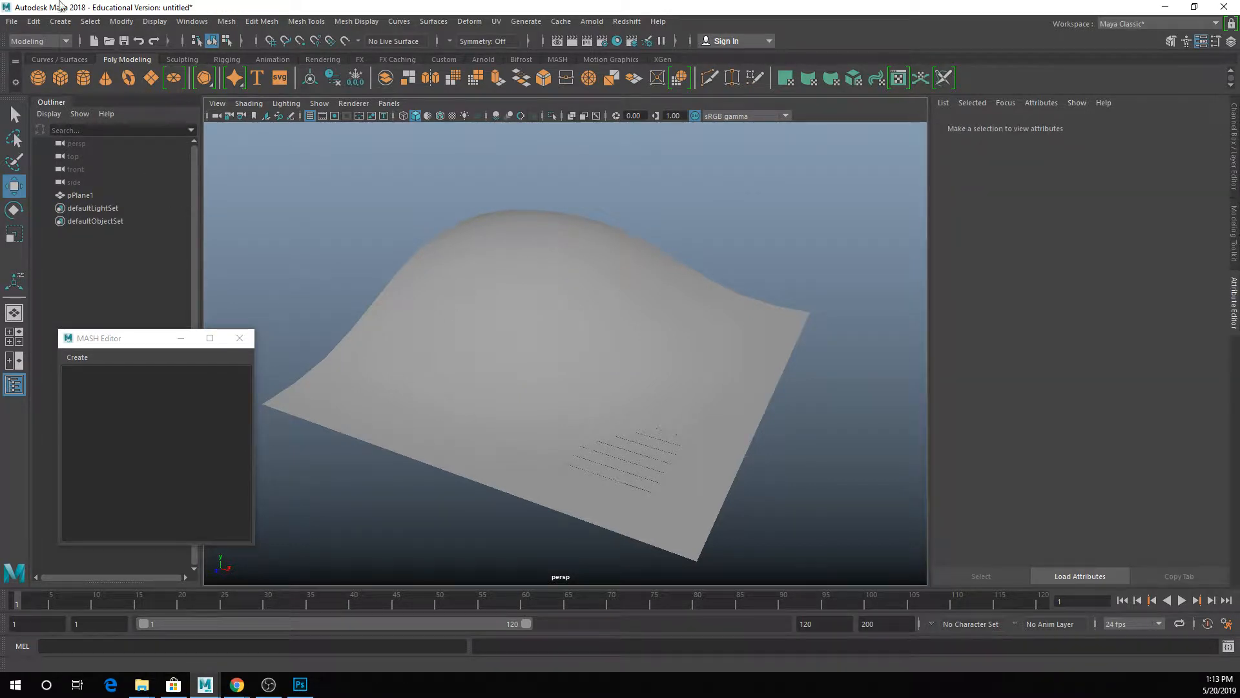
Step: Enable interactive creation for polygon primitives and draw a narrow plane about 0.48 wide and 5.8 high beside the hill
{"action": "left_click", "coordinate": [60, 22]}
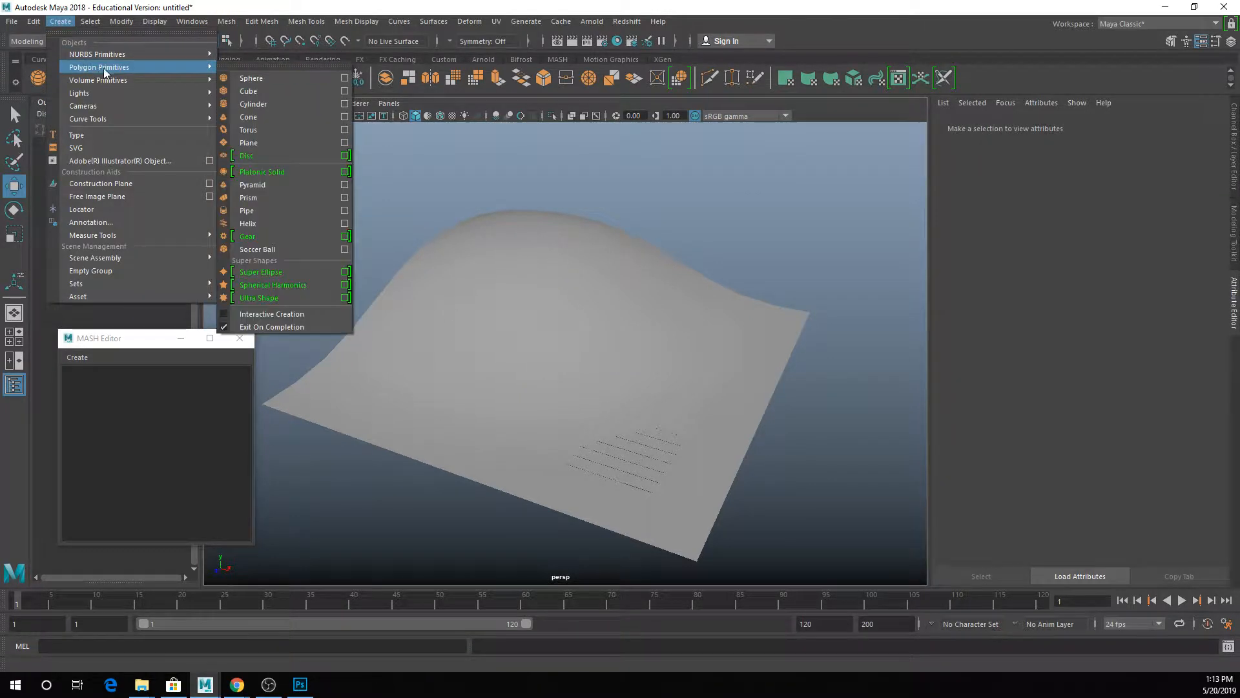
{"action": "left_click", "coordinate": [284, 312]}
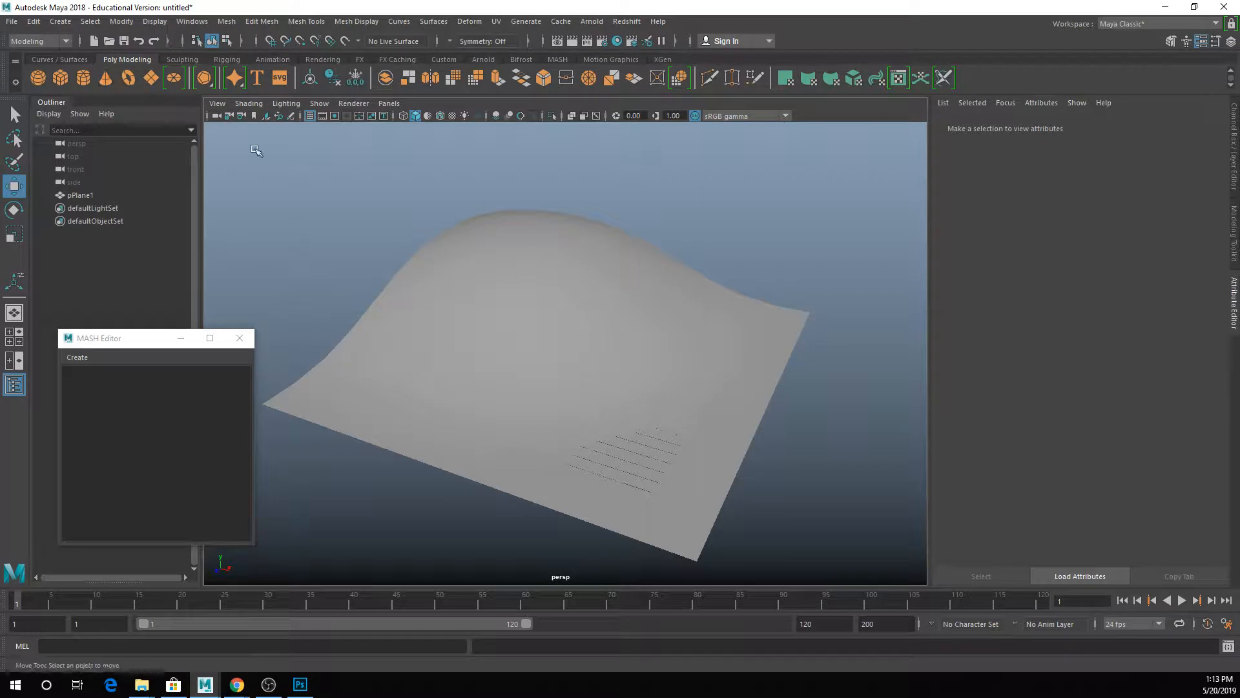
{"action": "left_click_drag", "start_coordinate": [808, 437], "coordinate": [801, 490]}
Step: Raise the narrow plane's height subdivisions to 7
{"action": "left_click", "coordinate": [1234, 171]}
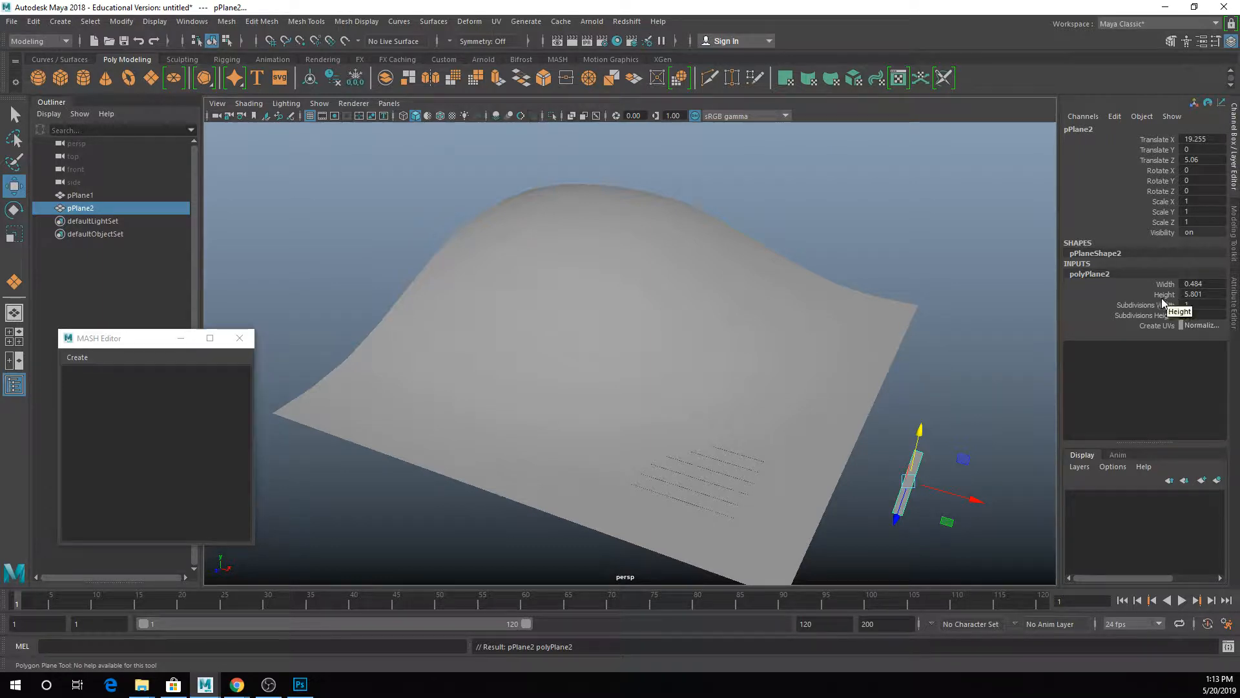
{"action": "left_click", "coordinate": [1159, 316]}
{"action": "middle_click_drag", "start_coordinate": [913, 371], "coordinate": [943, 373]}
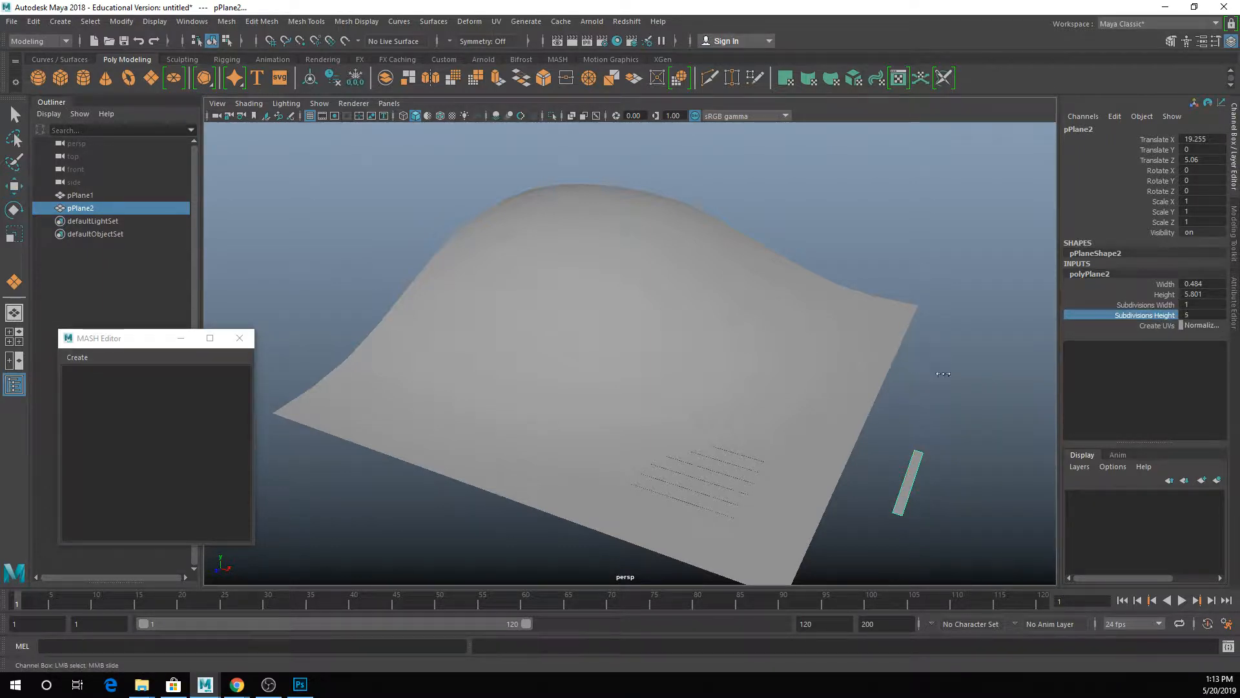
Step: Stand the narrow plane upright with an X rotation of 90 and set its translation to 0 on all three axes
{"action": "key", "text": "w"}
{"action": "key", "text": "e"}
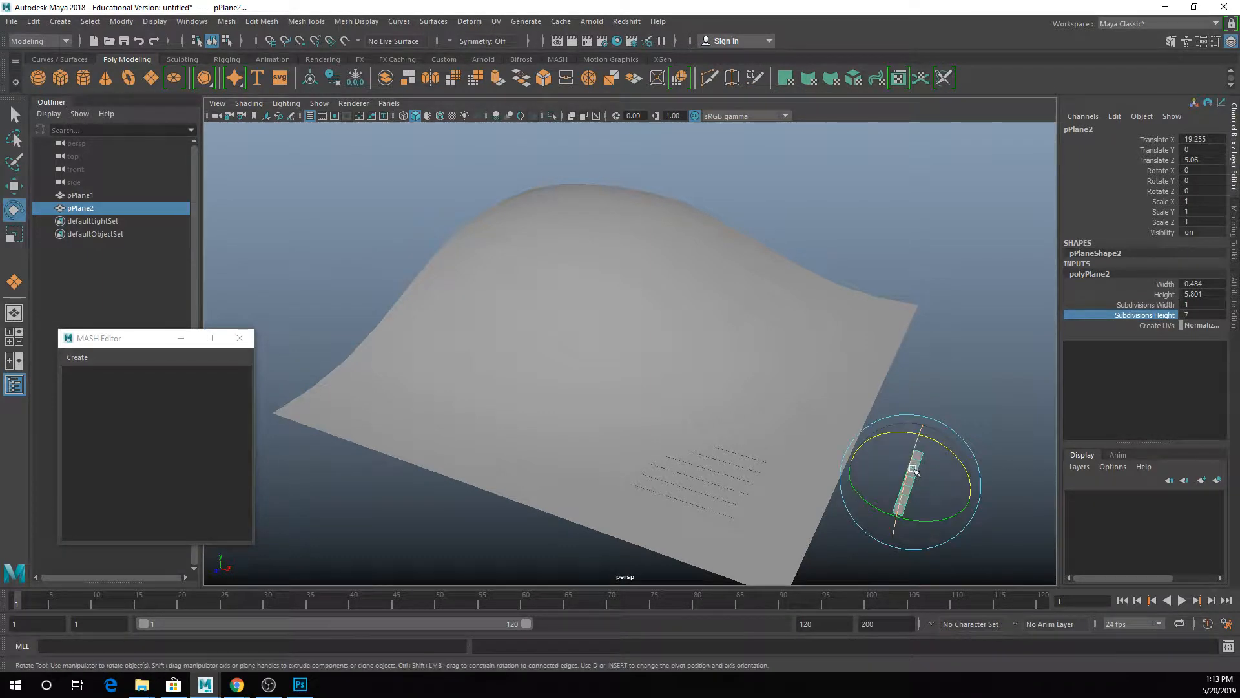
{"action": "left_click_drag", "start_coordinate": [912, 470], "coordinate": [903, 508]}
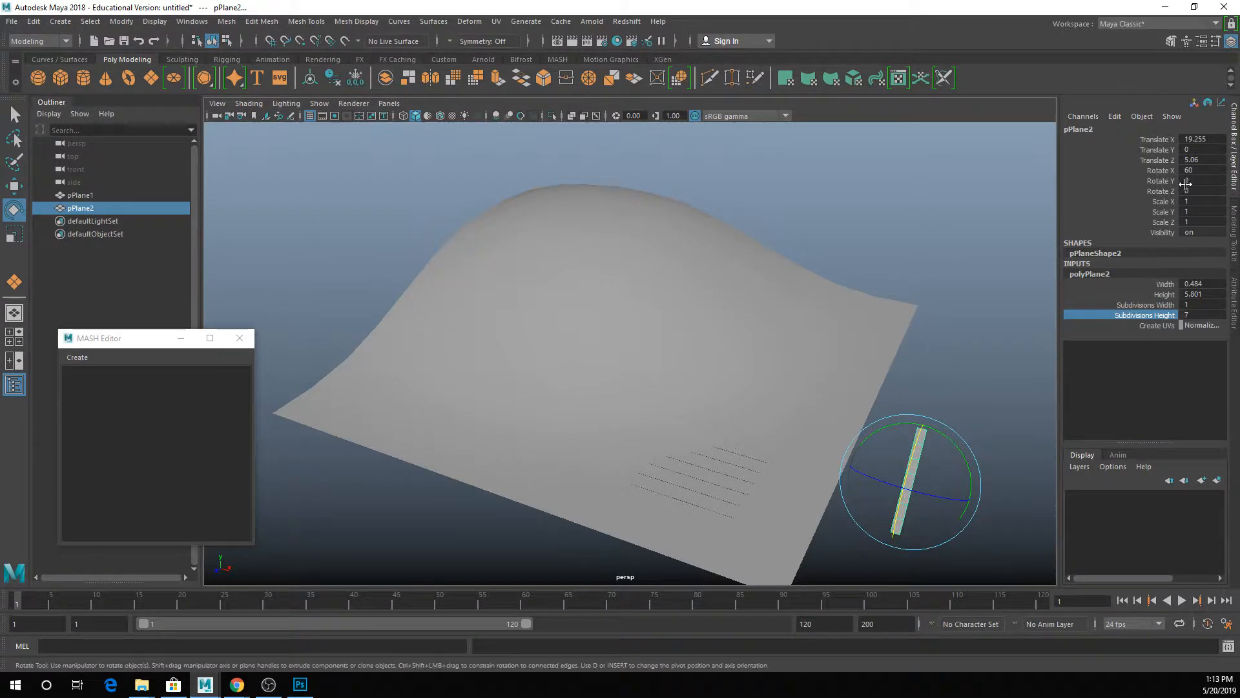
{"action": "double_click", "coordinate": [1195, 169]}
{"action": "type", "text": "90"}
{"action": "key", "text": "Return"}
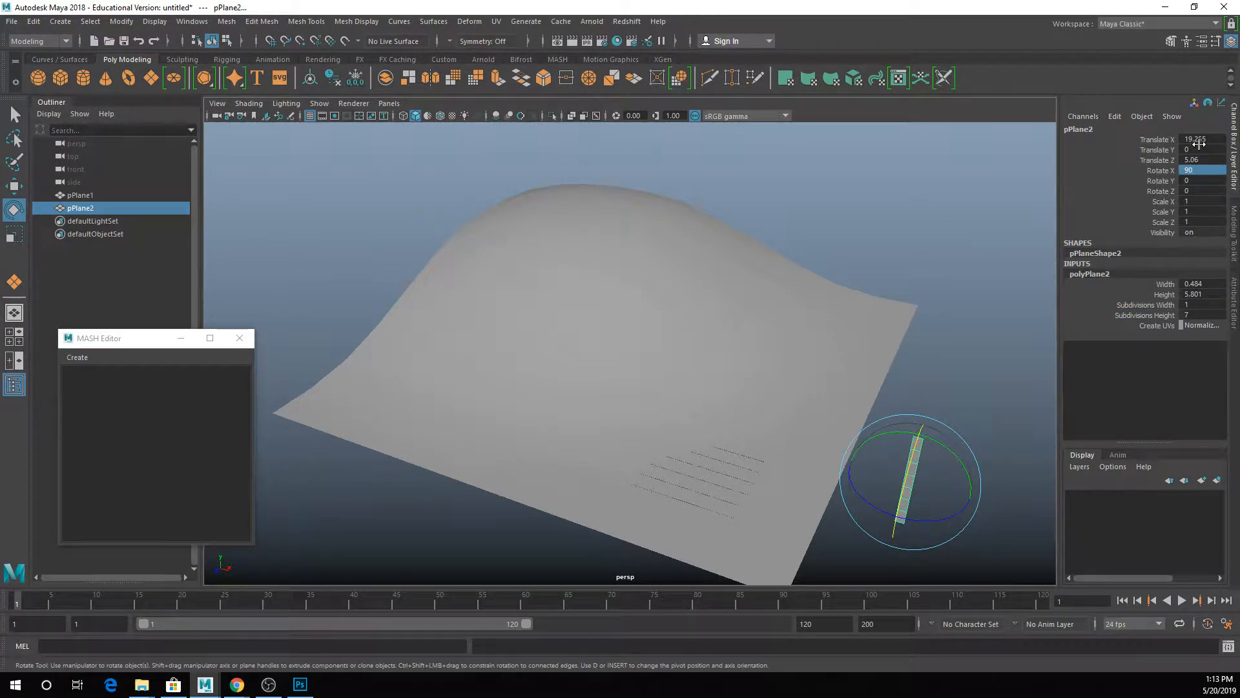
{"action": "left_click_drag", "start_coordinate": [1200, 139], "coordinate": [1203, 163]}
{"action": "type", "text": "0"}
{"action": "key", "text": "Return"}
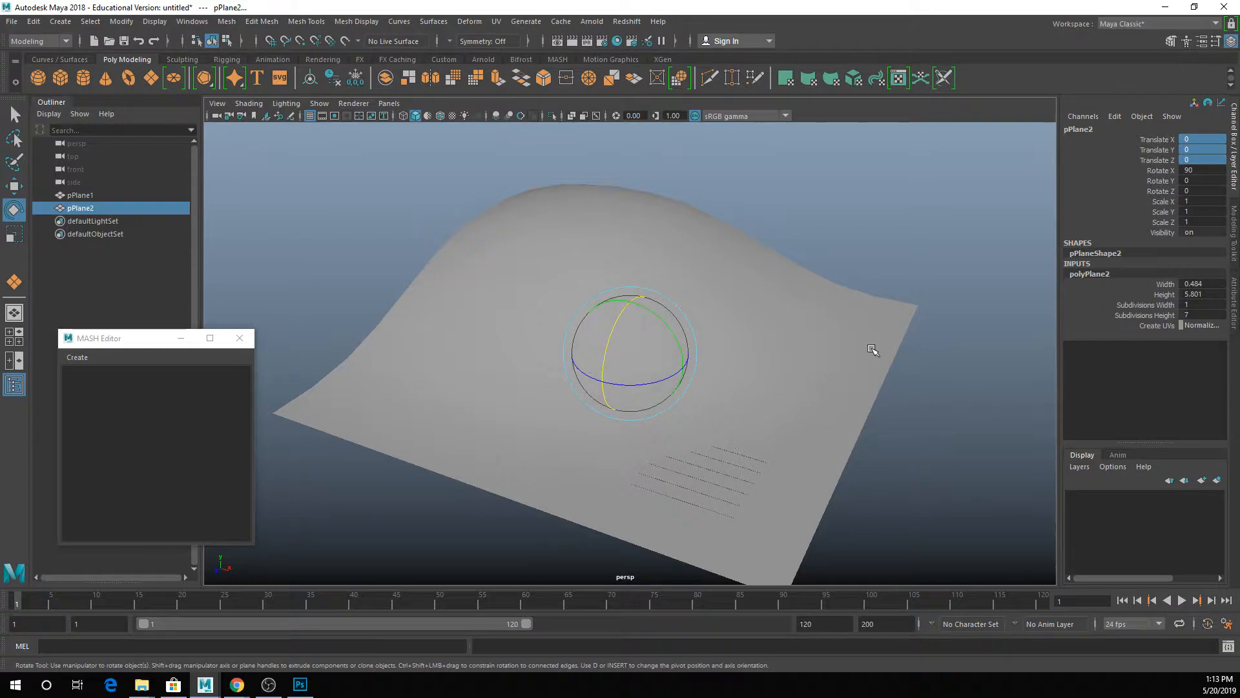
Step: Move the hill plane aside along the X axis to uncover the narrow plane at the origin
{"action": "left_click", "coordinate": [865, 349]}
{"action": "key", "text": "q"}
{"action": "key", "text": "f"}
{"action": "key", "text": "w"}
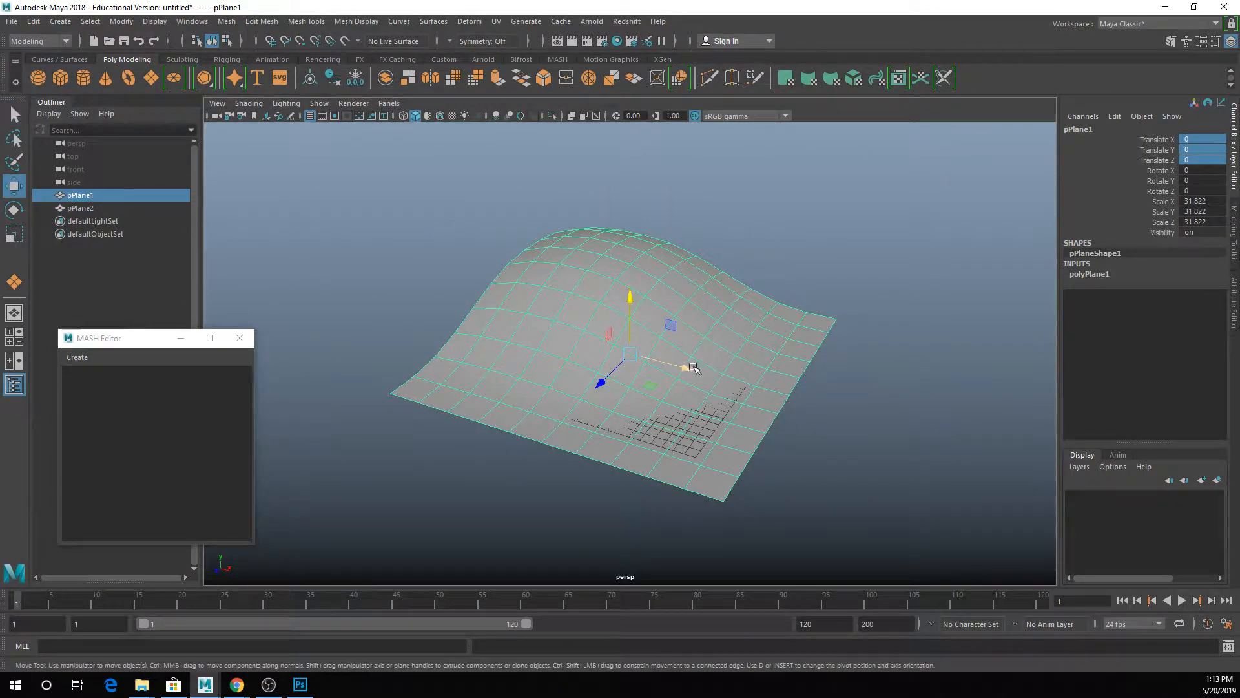
{"action": "left_click_drag", "start_coordinate": [716, 376], "coordinate": [513, 313]}
Step: Select the upright narrow plane and raise it above the grid to a Y translation of about 4.48
{"action": "key", "text": "q"}
{"action": "left_click", "coordinate": [631, 338]}
{"action": "key", "text": "w"}
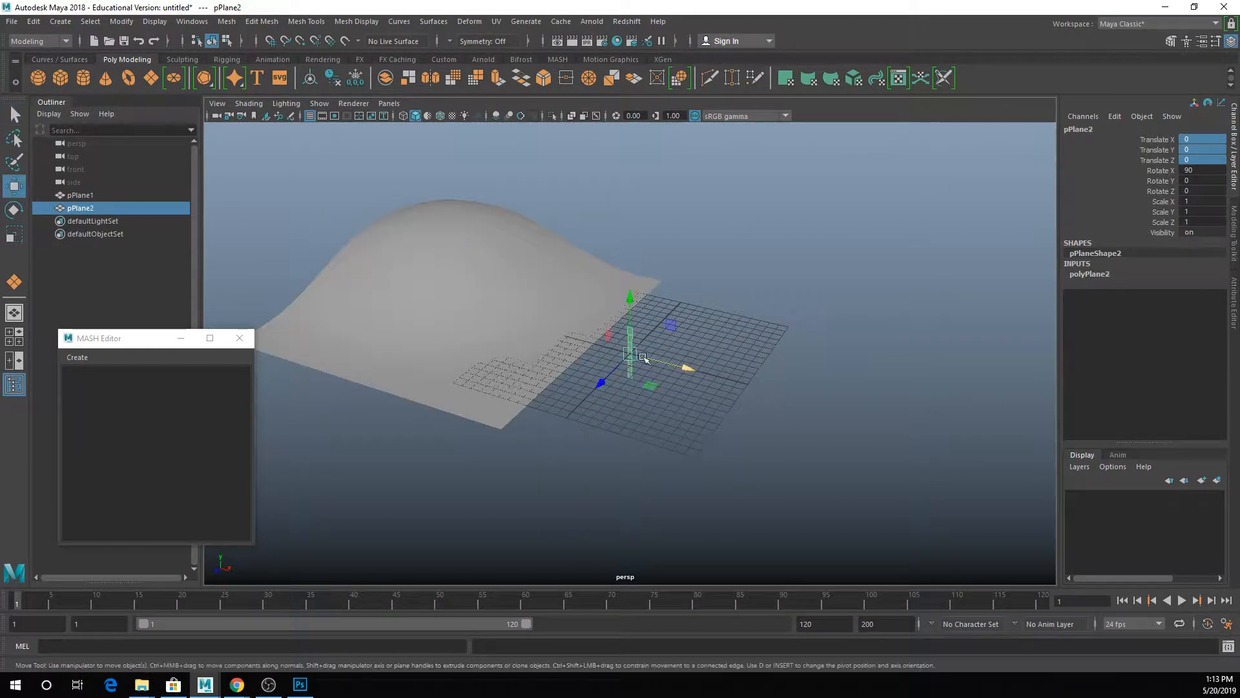
{"action": "left_click_drag", "start_coordinate": [630, 336], "coordinate": [630, 292]}
Step: Snap the narrow plane's pivot to its bottom edge and snap the plane down onto the grid's origin
{"action": "left_click_drag", "start_coordinate": [624, 363], "coordinate": [630, 352], "text": "alt"}
{"action": "scroll", "coordinate": [631, 305], "scroll_direction": "up", "scroll_amount": 4}
{"action": "key", "text": "d"}
{"action": "key", "text": "v"}
{"action": "left_click_drag", "start_coordinate": [631, 240], "coordinate": [639, 315]}
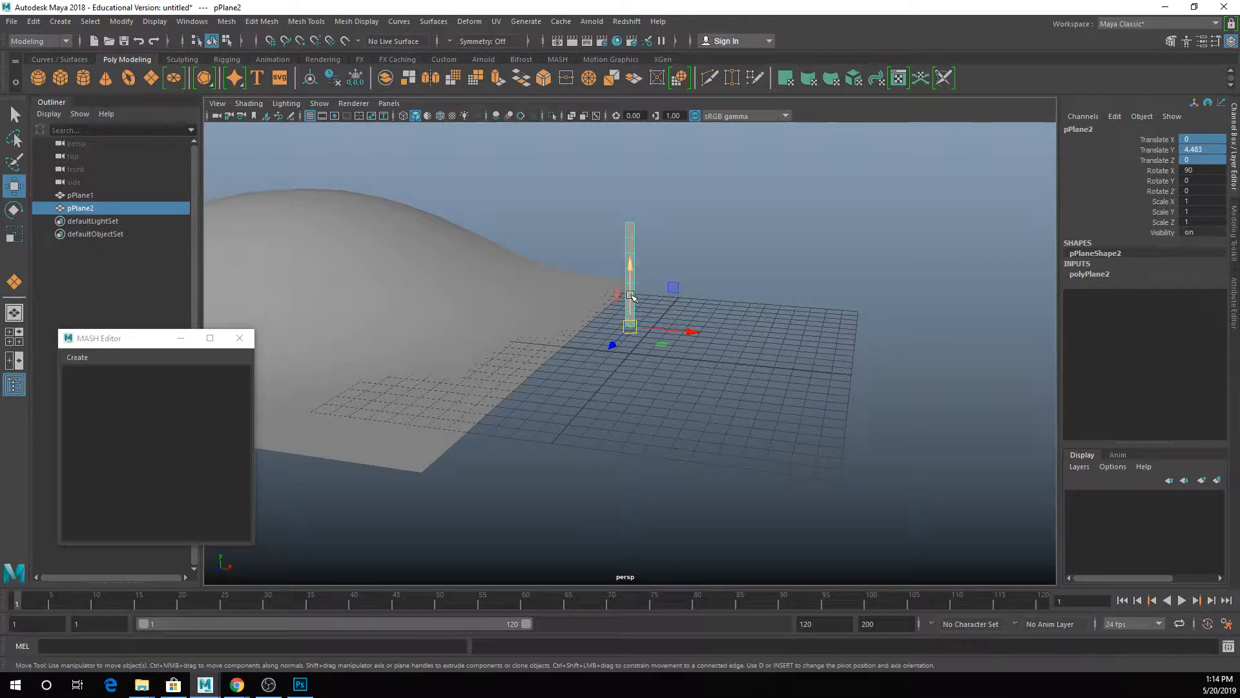
{"action": "key", "text": "v"}
{"action": "left_click_drag", "start_coordinate": [631, 296], "coordinate": [641, 358]}
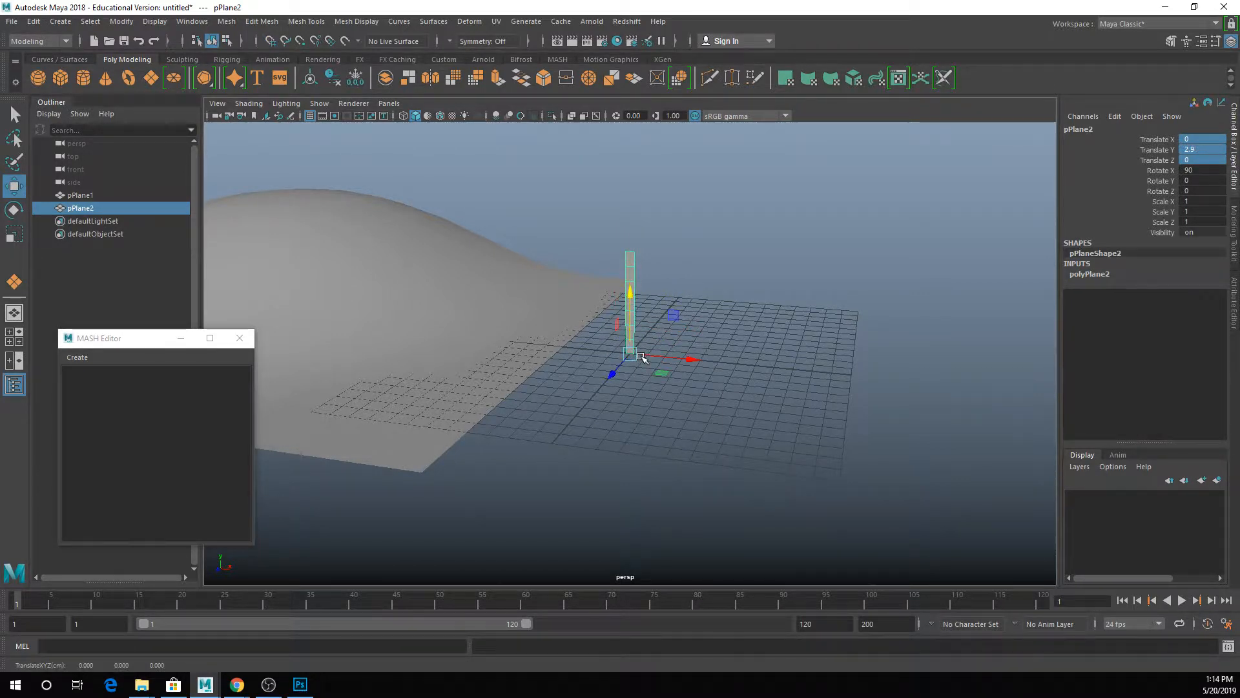
Step: Freeze the narrow plane's translation and then all of its transforms
{"action": "scroll", "coordinate": [641, 357], "scroll_direction": "up", "scroll_amount": 5}
{"action": "key", "text": "e"}
{"action": "left_click", "coordinate": [1148, 171]}
{"action": "right_click", "coordinate": [1135, 176]}
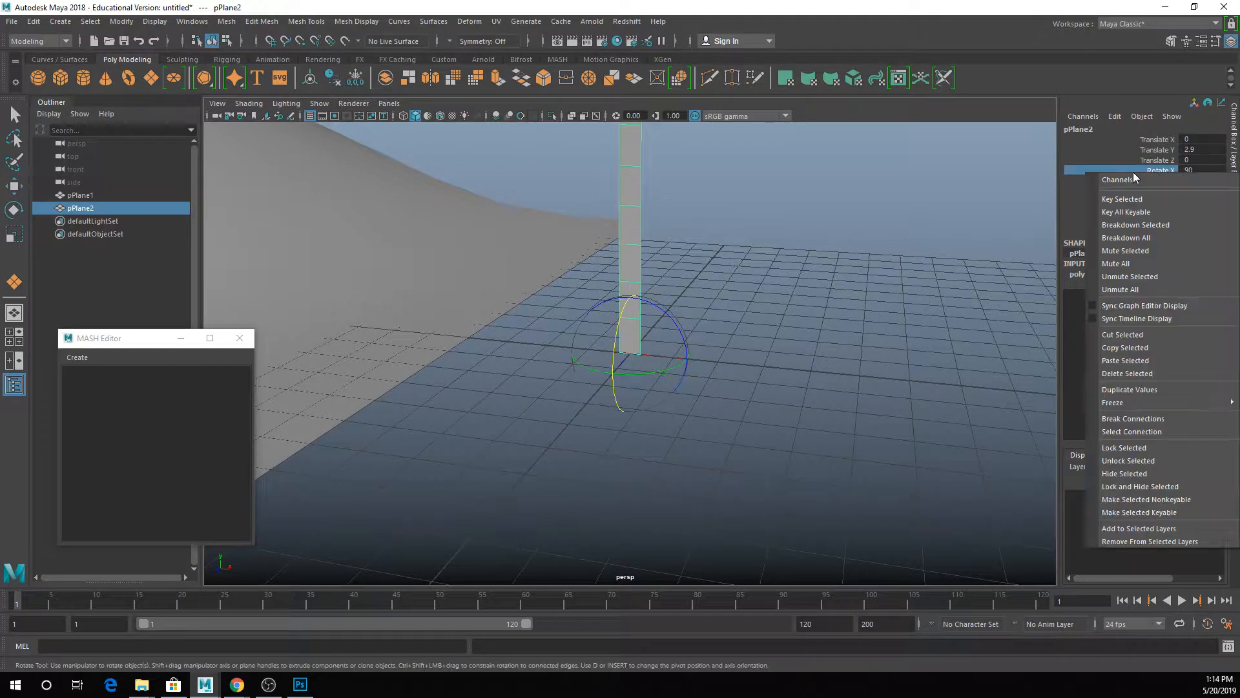
{"action": "mouse_move", "coordinate": [1117, 402]}
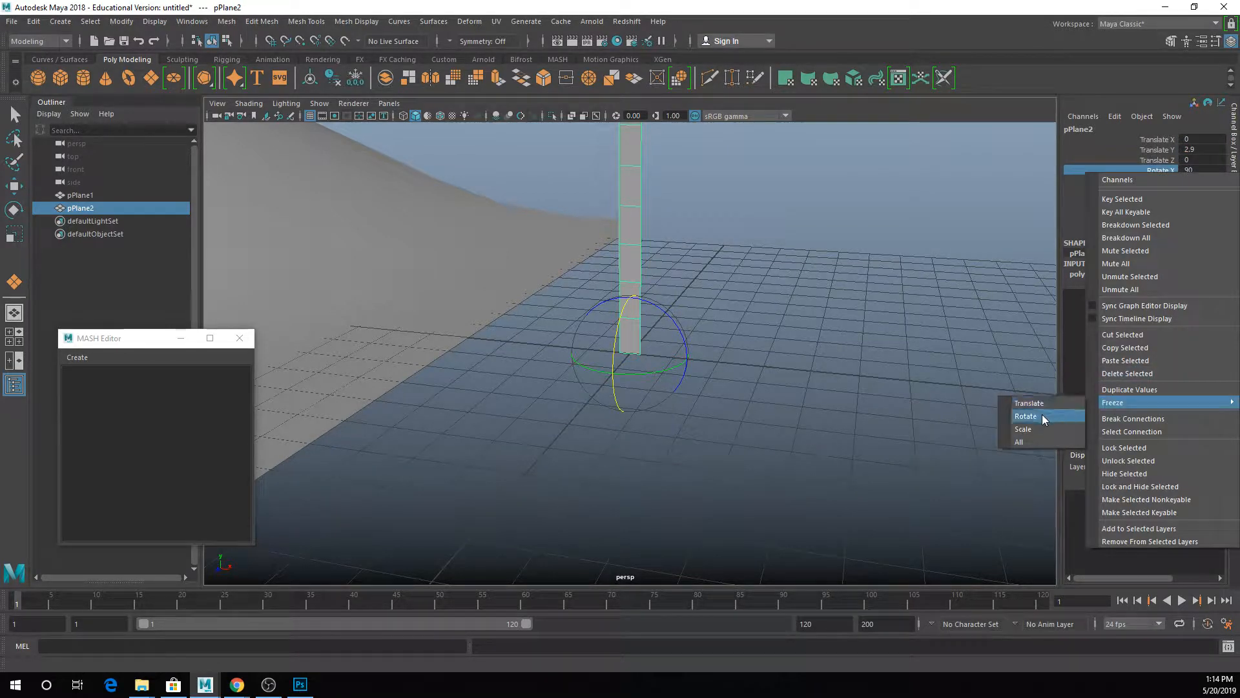
{"action": "left_click", "coordinate": [1029, 403]}
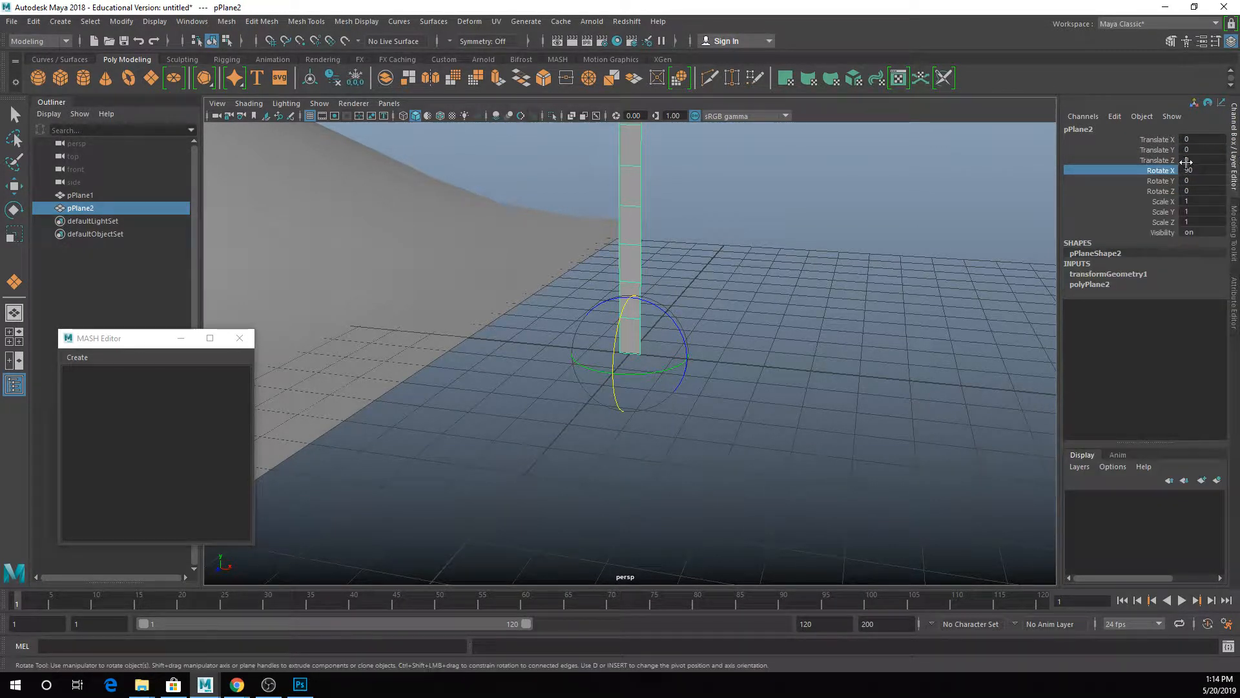
{"action": "right_click", "coordinate": [1137, 182]}
{"action": "mouse_move", "coordinate": [1137, 412]}
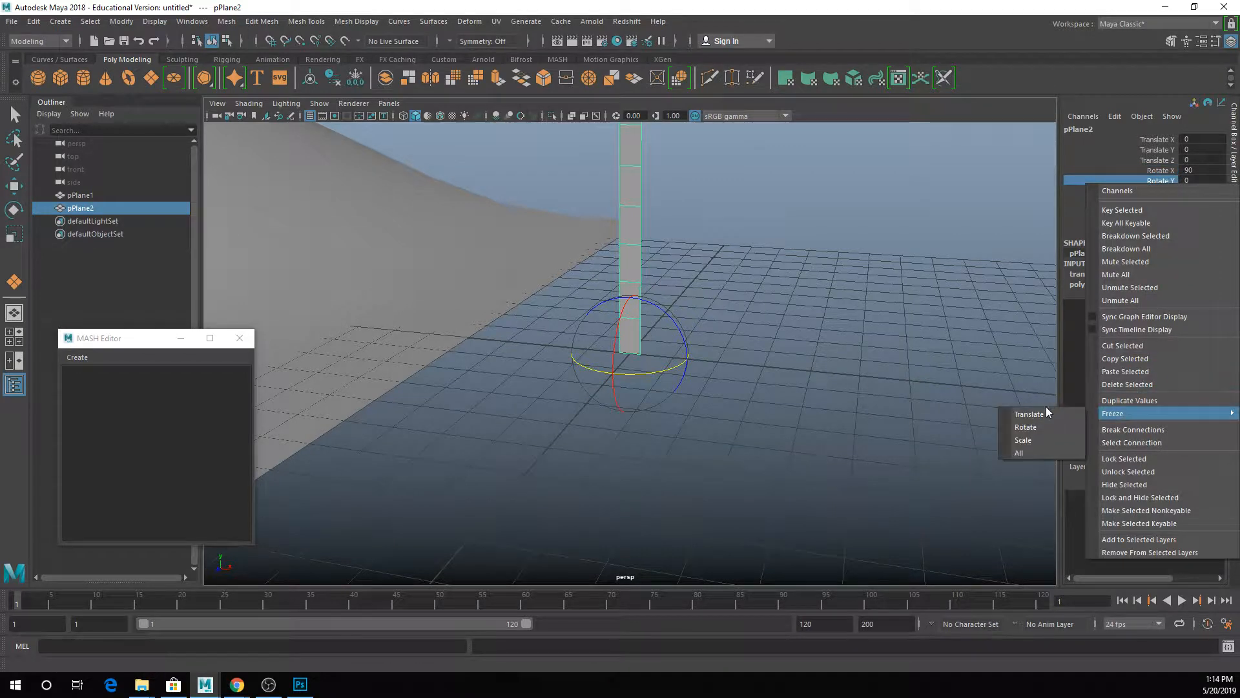
{"action": "left_click", "coordinate": [1018, 452]}
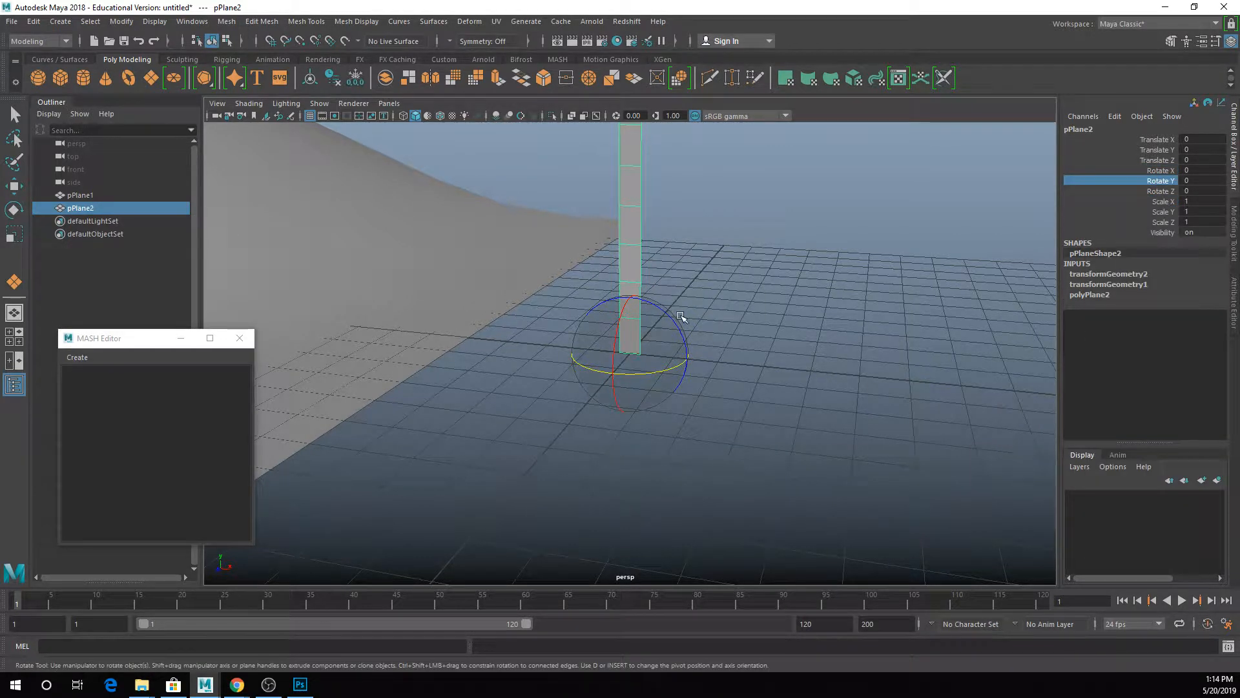
Step: Add a nonlinear Flare deformer to the narrow plane and show the flare1 input attributes
{"action": "scroll", "coordinate": [682, 317], "scroll_direction": "down", "scroll_amount": 3}
{"action": "key", "text": "q"}
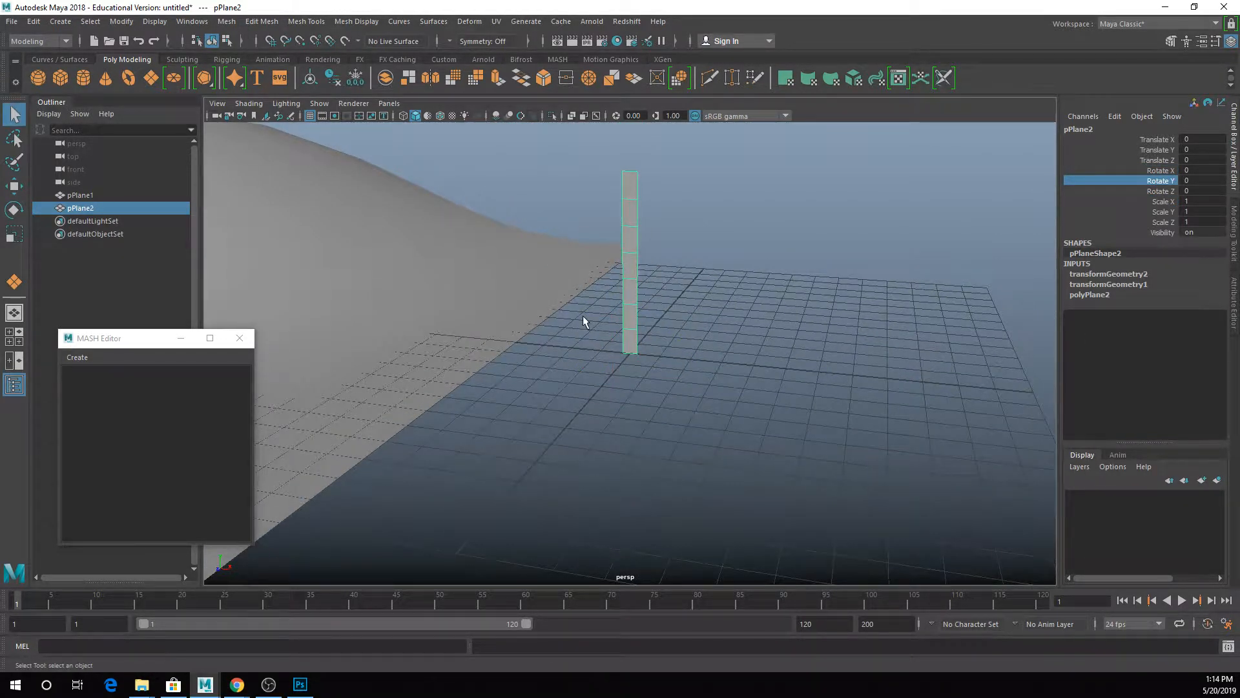
{"action": "left_click_drag", "start_coordinate": [587, 313], "coordinate": [625, 287], "text": "alt"}
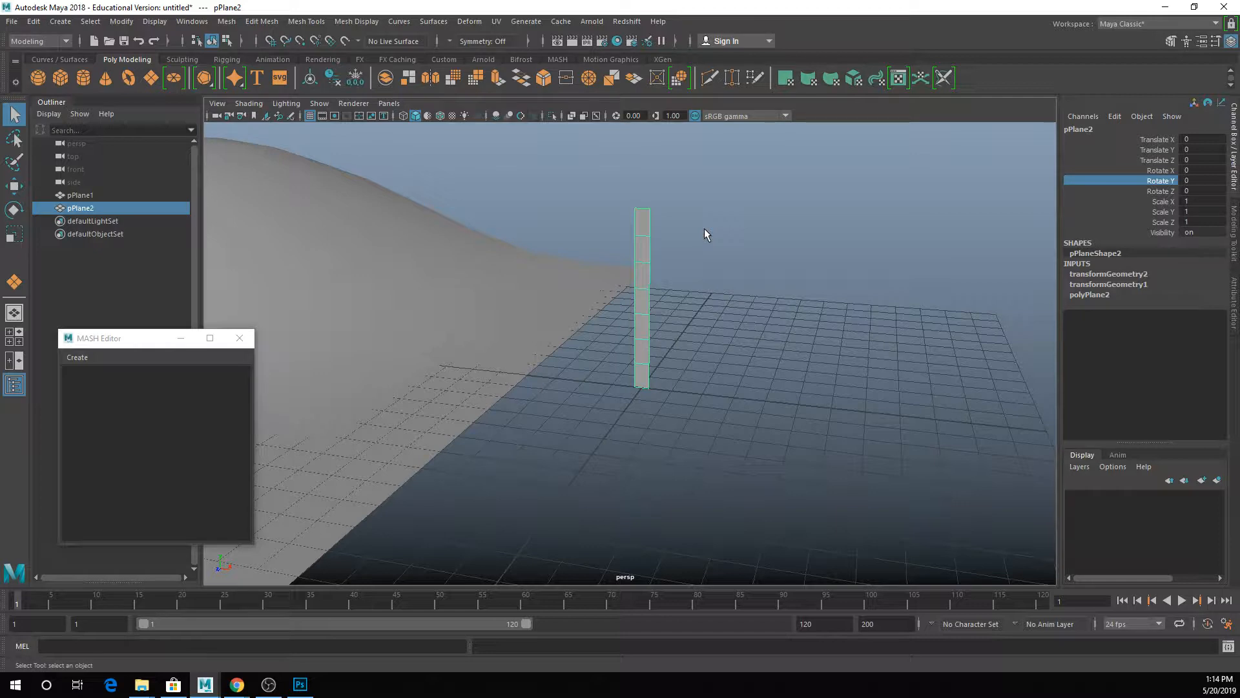
{"action": "left_click", "coordinate": [469, 21]}
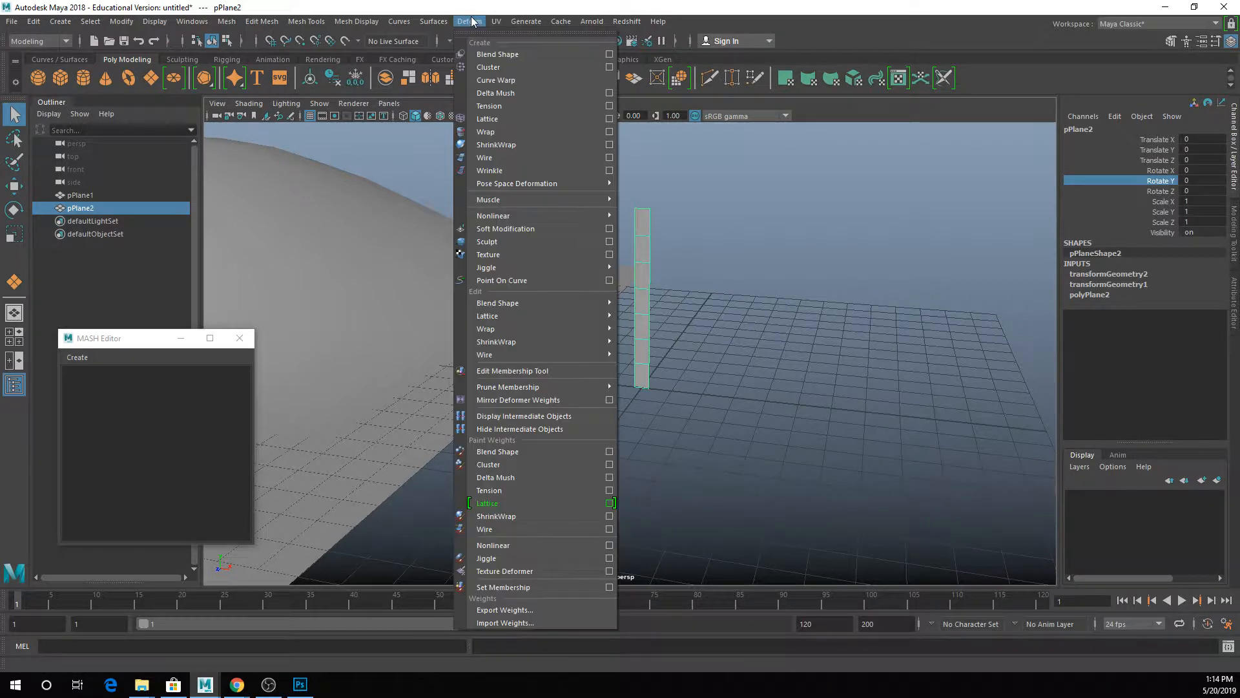
{"action": "mouse_move", "coordinate": [569, 213]}
{"action": "left_click", "coordinate": [649, 236]}
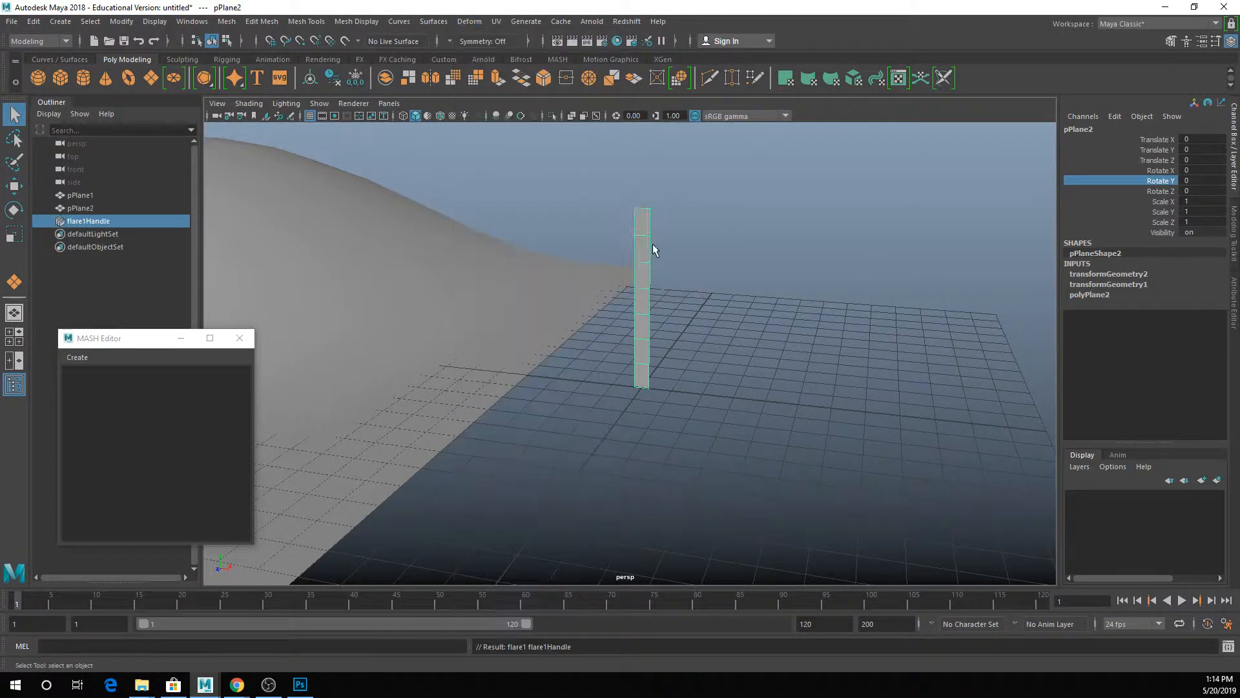
{"action": "left_click", "coordinate": [1091, 271]}
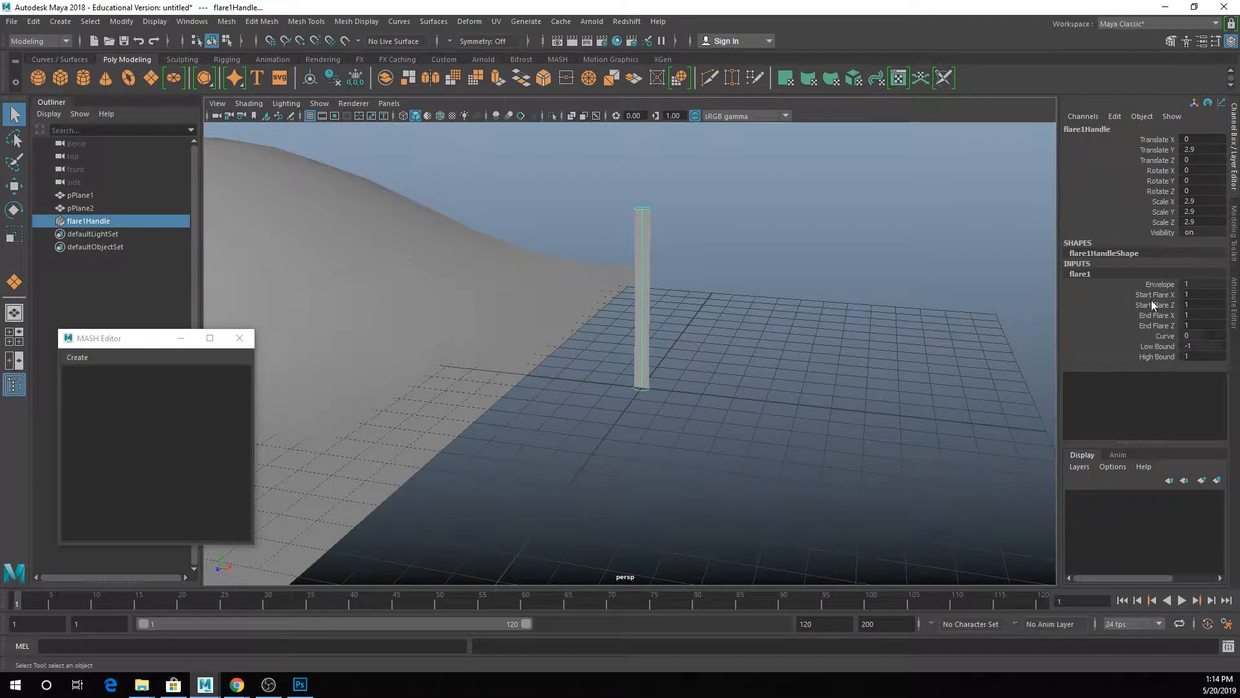
{"action": "left_click", "coordinate": [1151, 304]}
{"action": "left_click", "coordinate": [1153, 325]}
{"action": "middle_click_drag", "start_coordinate": [956, 326], "coordinate": [974, 330]}
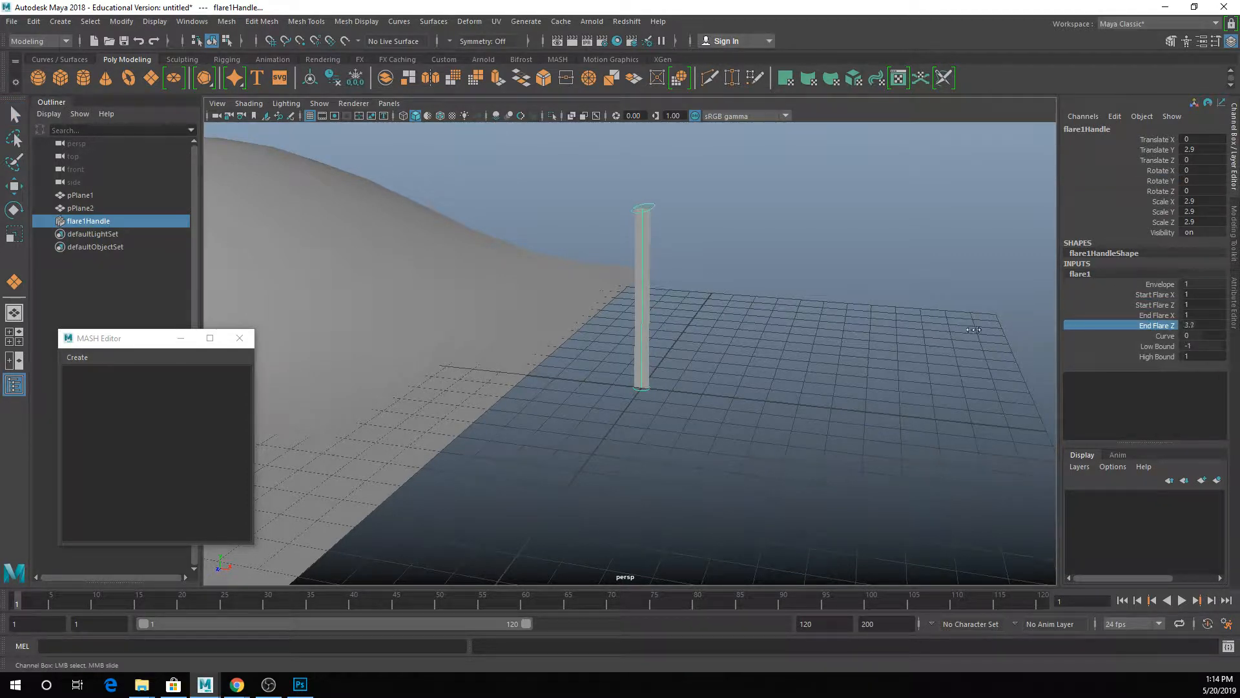
{"action": "left_click", "coordinate": [1156, 316]}
{"action": "middle_click_drag", "start_coordinate": [869, 317], "coordinate": [886, 320]}
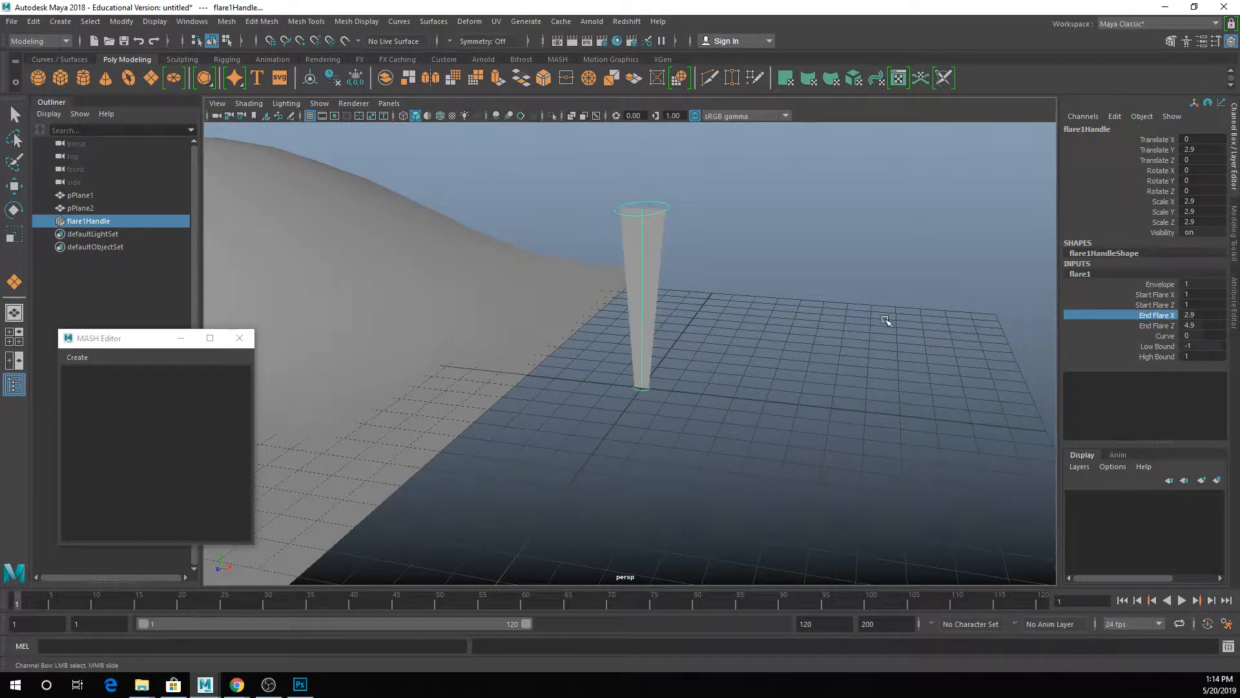
{"action": "key", "text": "ctrl+z"}
{"action": "key", "text": "ctrl+z"}
Step: Taper the strip by widening its base with Start Flare X and narrowing its tip with End Flare X, and select the strip
{"action": "left_click", "coordinate": [1160, 303]}
{"action": "left_click", "coordinate": [1158, 295]}
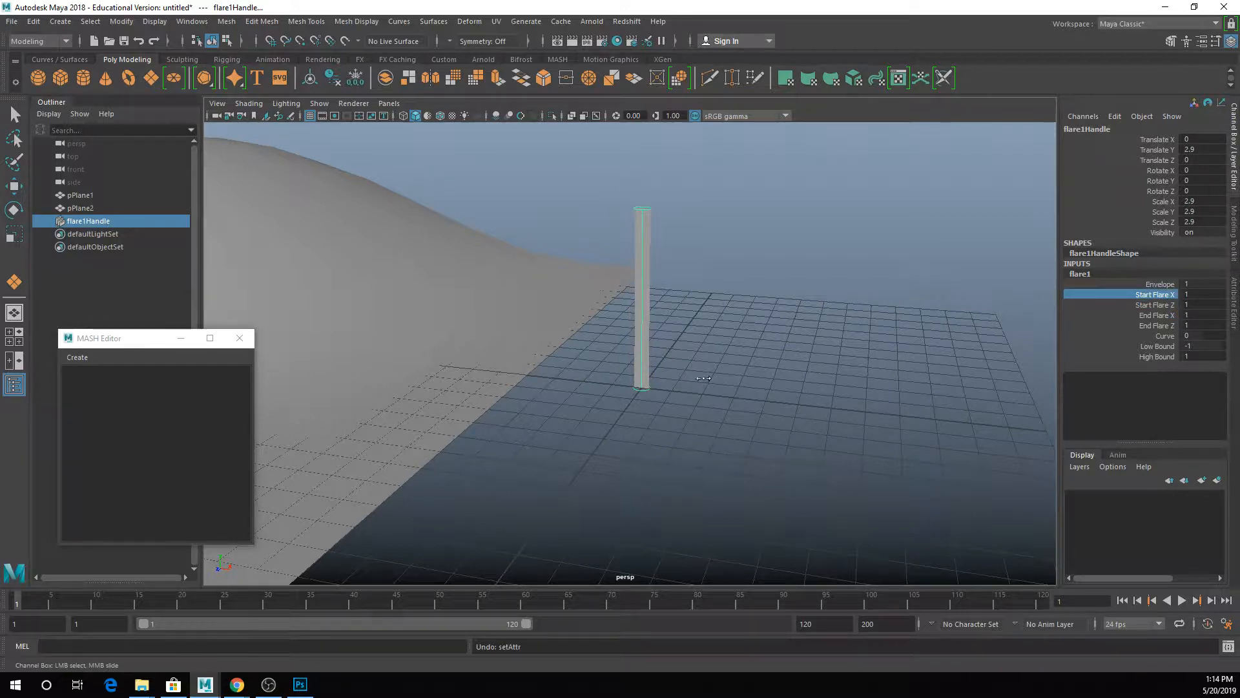
{"action": "middle_click_drag", "start_coordinate": [702, 381], "coordinate": [730, 383]}
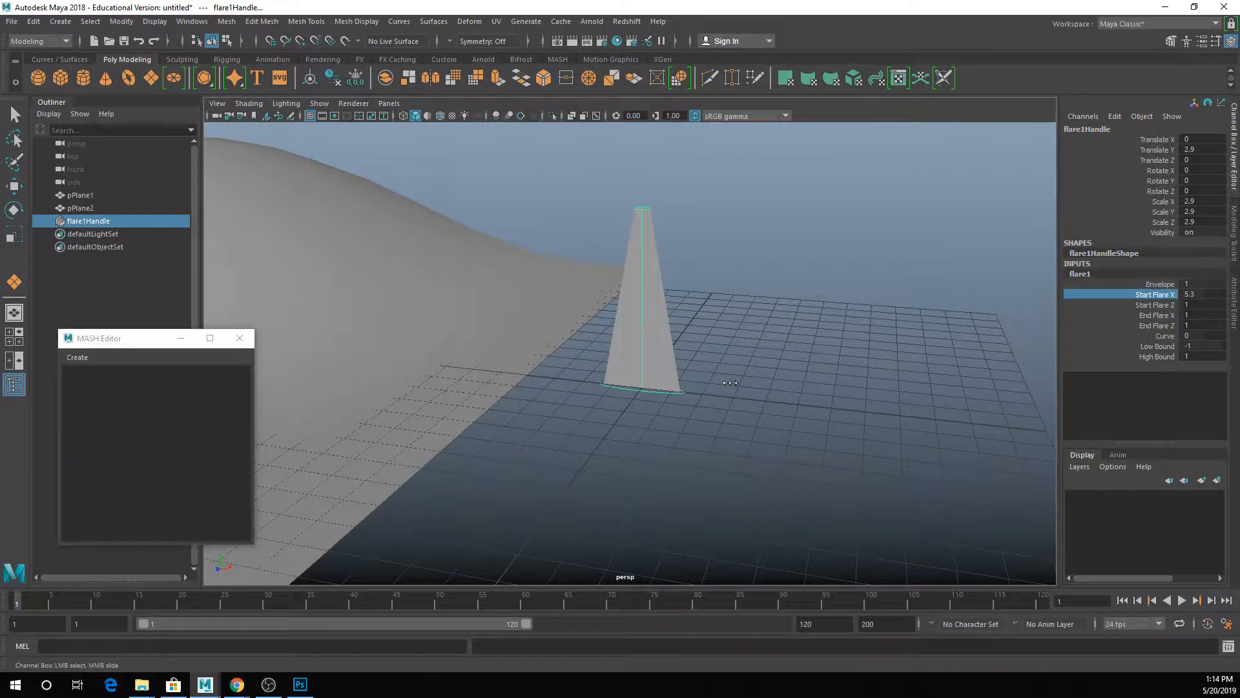
{"action": "left_click", "coordinate": [1159, 316]}
{"action": "middle_click_drag", "start_coordinate": [949, 326], "coordinate": [924, 305]}
{"action": "left_click", "coordinate": [1160, 295]}
{"action": "key", "text": "q"}
{"action": "left_click", "coordinate": [650, 284]}
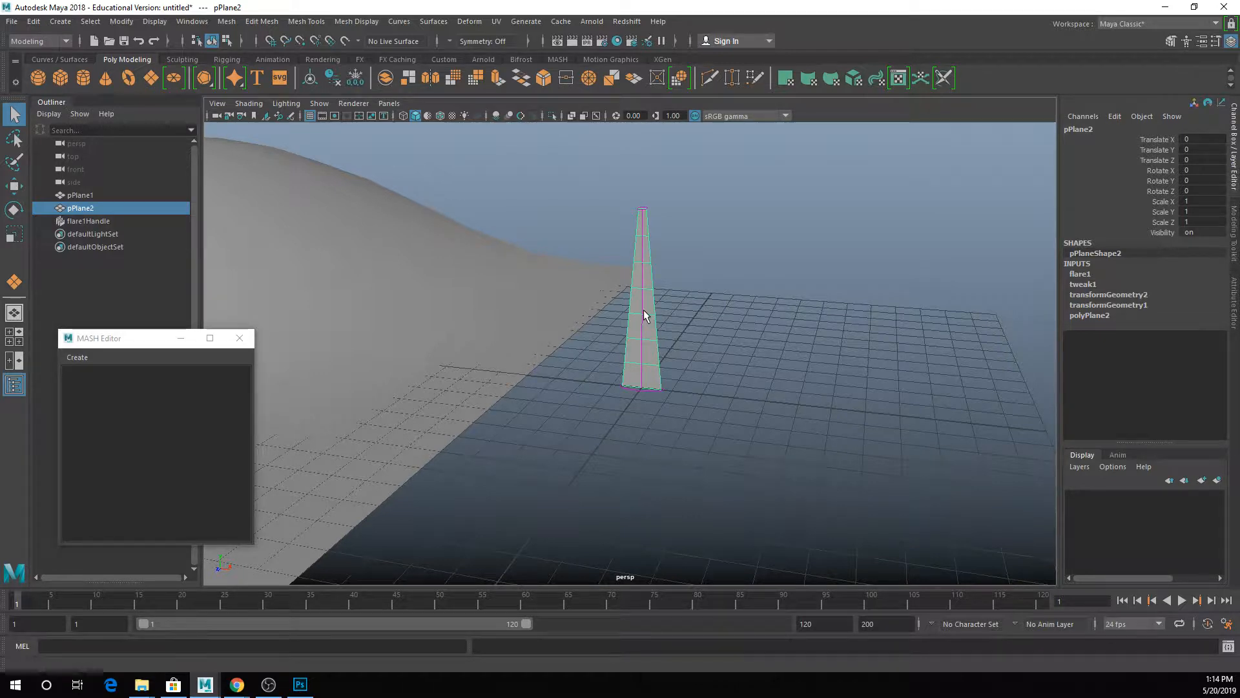
Step: Delete the tapered strip's construction history and rename the hill plane as Ground
{"action": "key", "text": "alt+shift+d"}
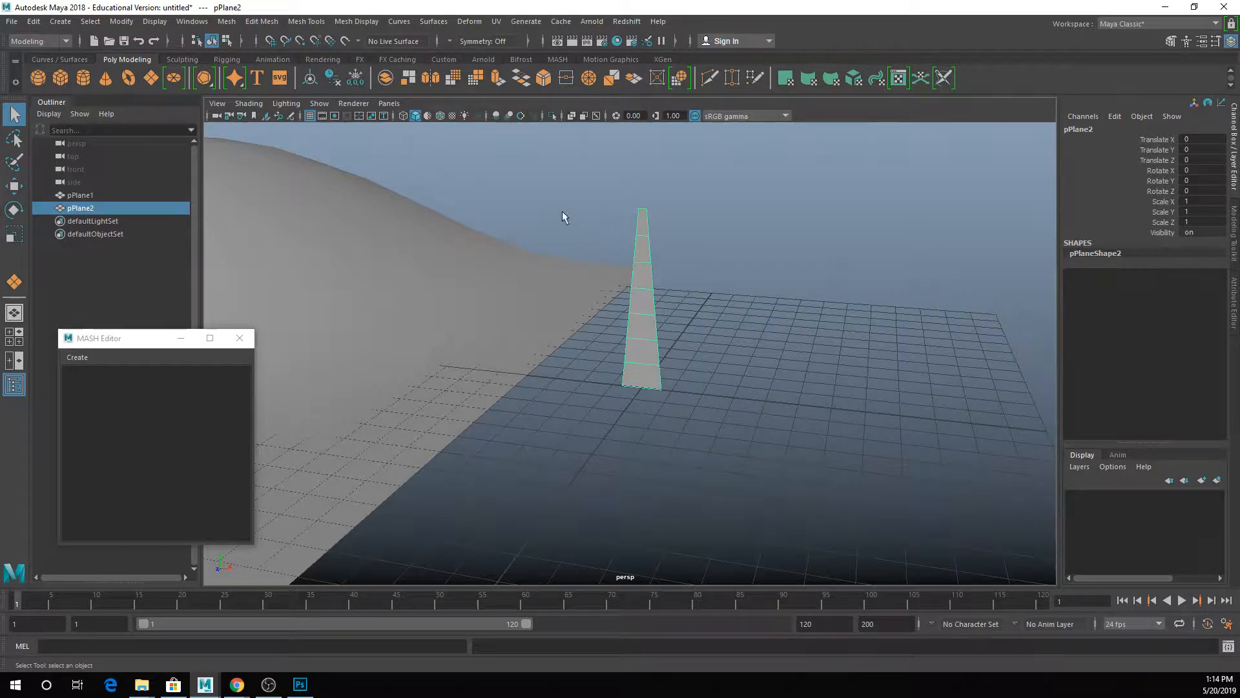
{"action": "double_click", "coordinate": [95, 194]}
{"action": "type", "text": "Ground"}
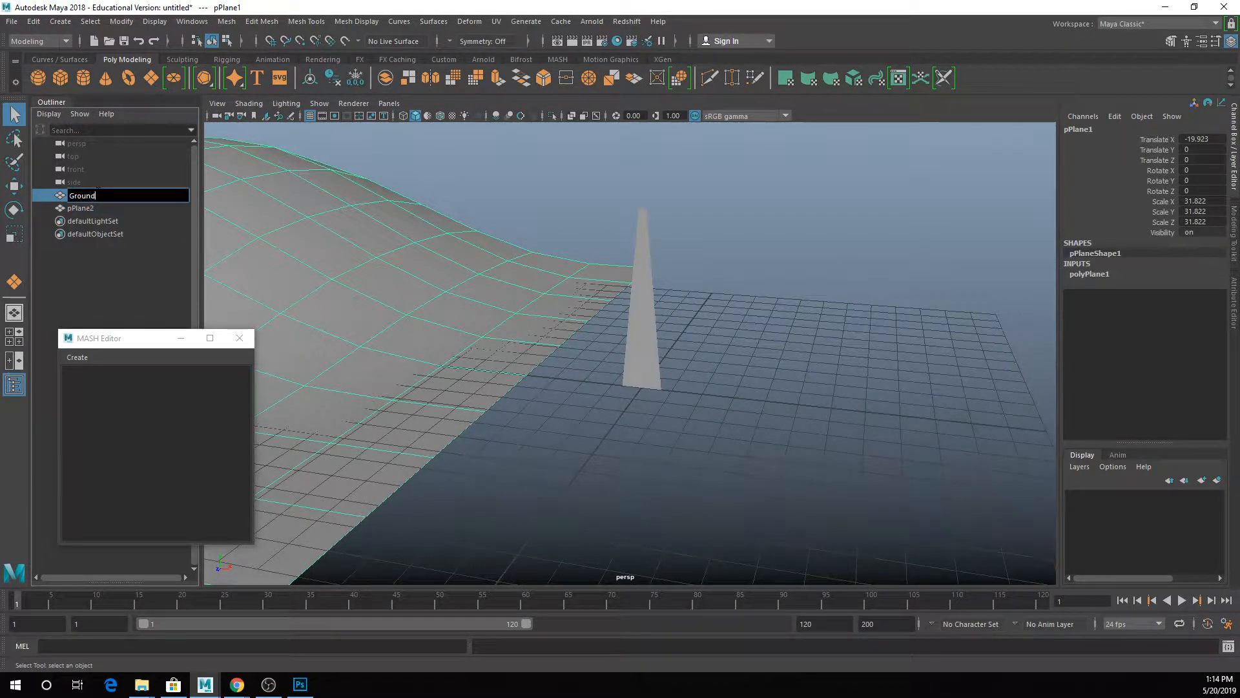
{"action": "key", "text": "Return"}
Step: Add a nonlinear Bend deformer to the tapered strip and set its Curvature to about 67.6
{"action": "left_click", "coordinate": [641, 230]}
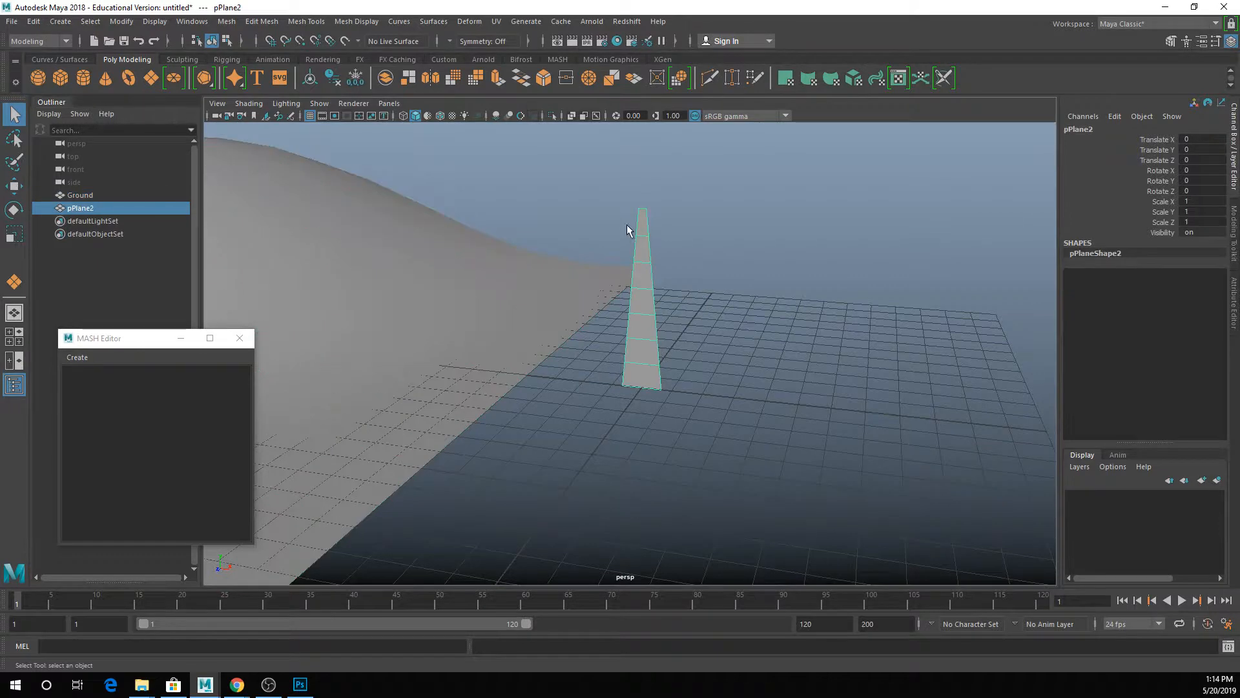
{"action": "left_click", "coordinate": [470, 21]}
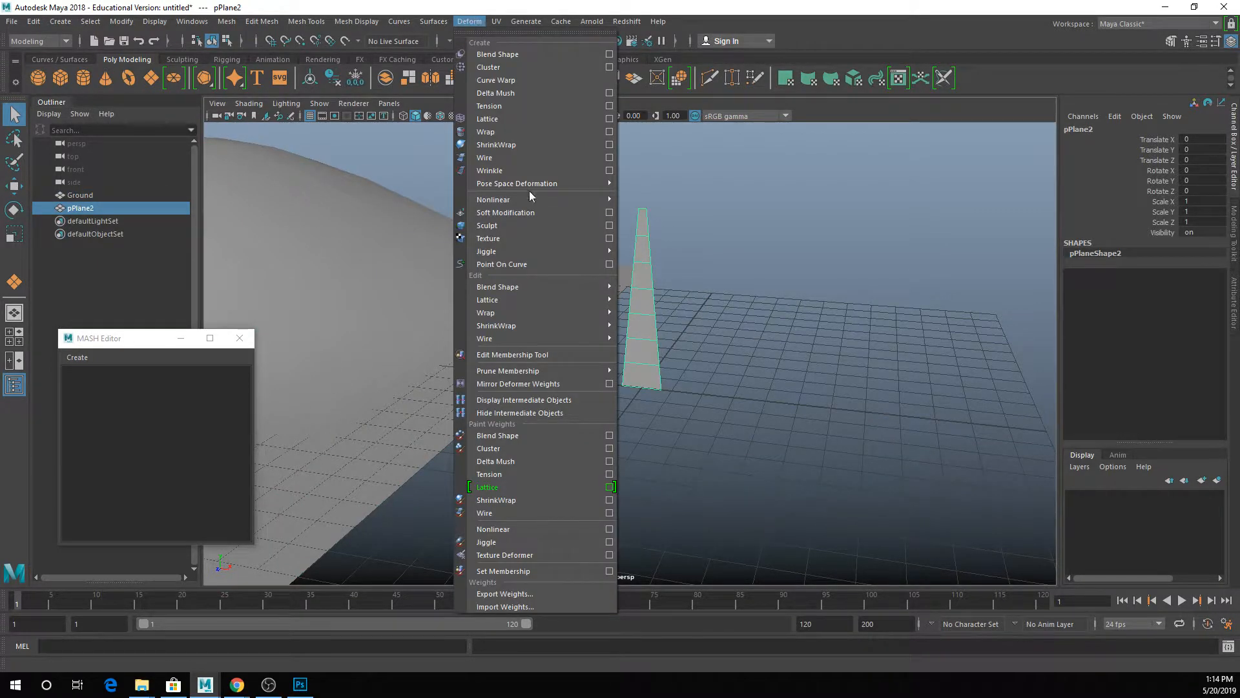
{"action": "mouse_move", "coordinate": [531, 196]}
{"action": "left_click", "coordinate": [660, 208]}
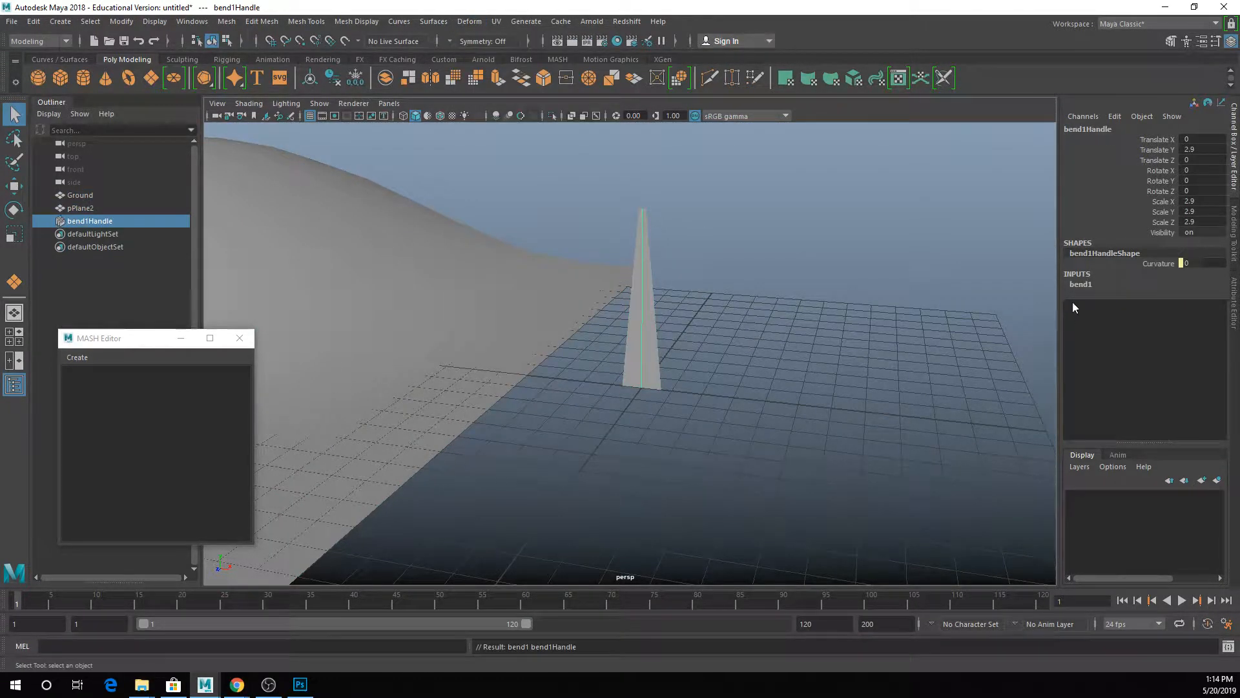
{"action": "left_click", "coordinate": [1083, 284]}
{"action": "left_click", "coordinate": [1160, 304]}
{"action": "middle_click_drag", "start_coordinate": [880, 329], "coordinate": [919, 334]}
{"action": "left_click_drag", "start_coordinate": [804, 328], "coordinate": [740, 338], "text": "alt"}
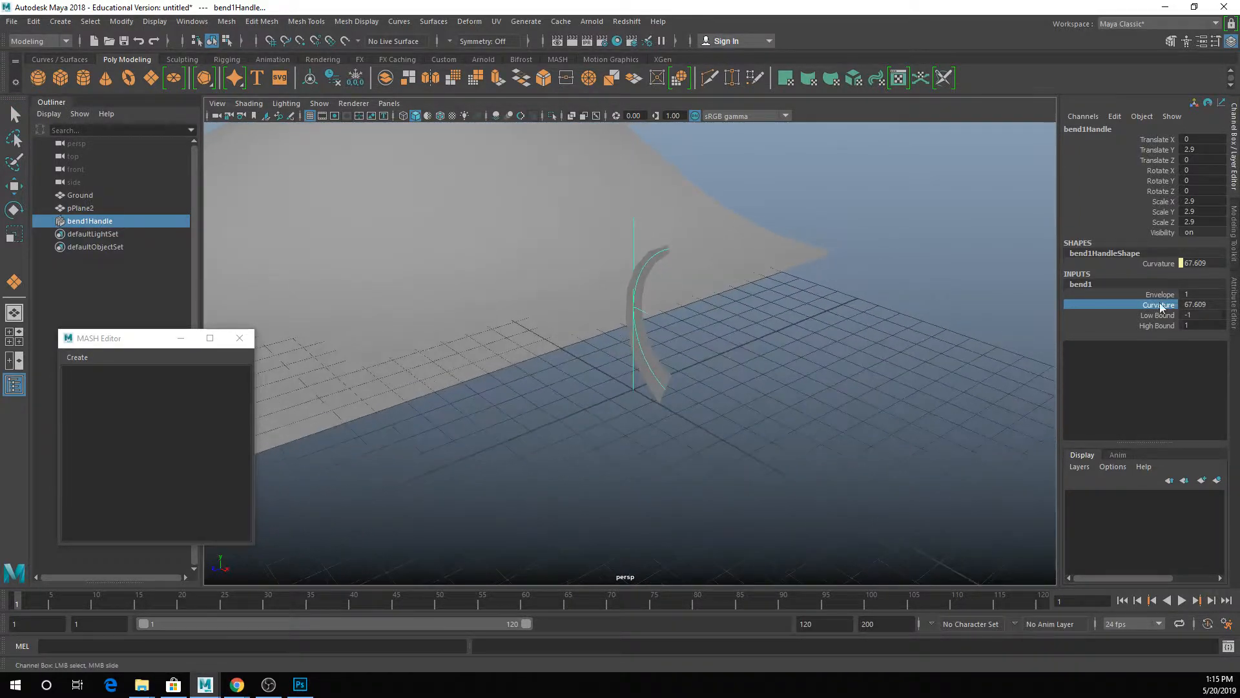
Step: Rotate the bend handle about 42 degrees around Y and set the bend's Low Bound to 0
{"action": "key", "text": "e"}
{"action": "left_click_drag", "start_coordinate": [659, 330], "coordinate": [681, 326]}
{"action": "left_click", "coordinate": [1158, 314]}
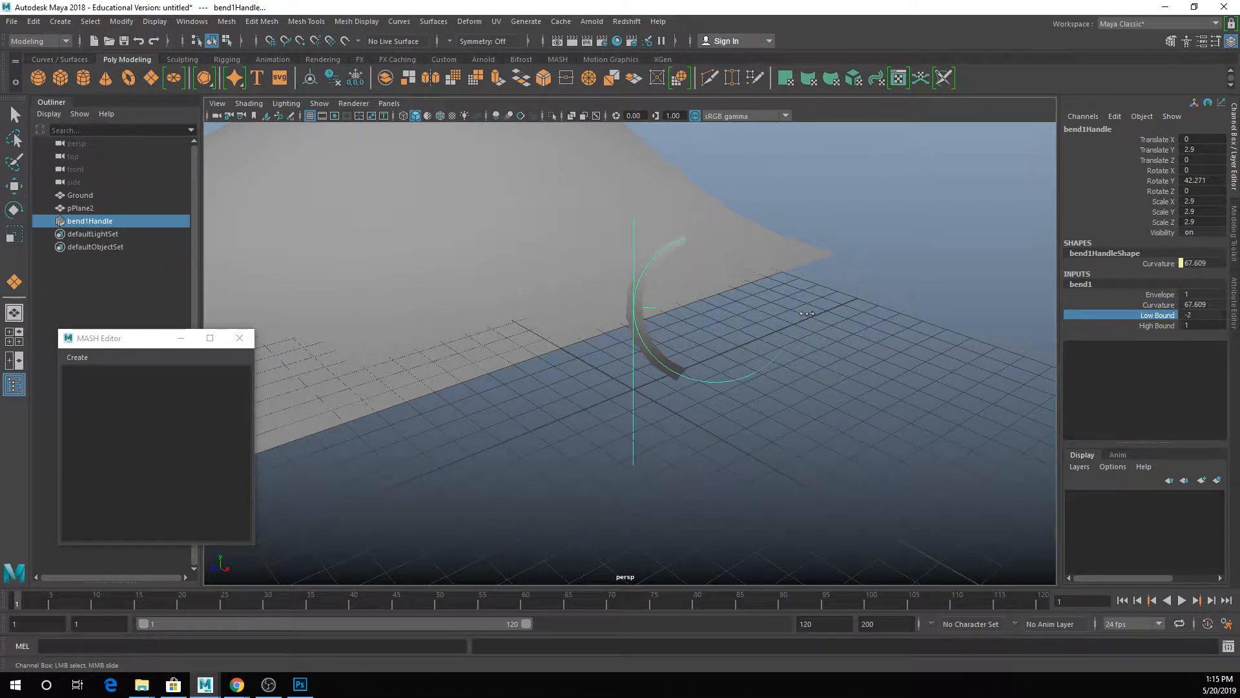
{"action": "middle_click_drag", "start_coordinate": [816, 315], "coordinate": [824, 315]}
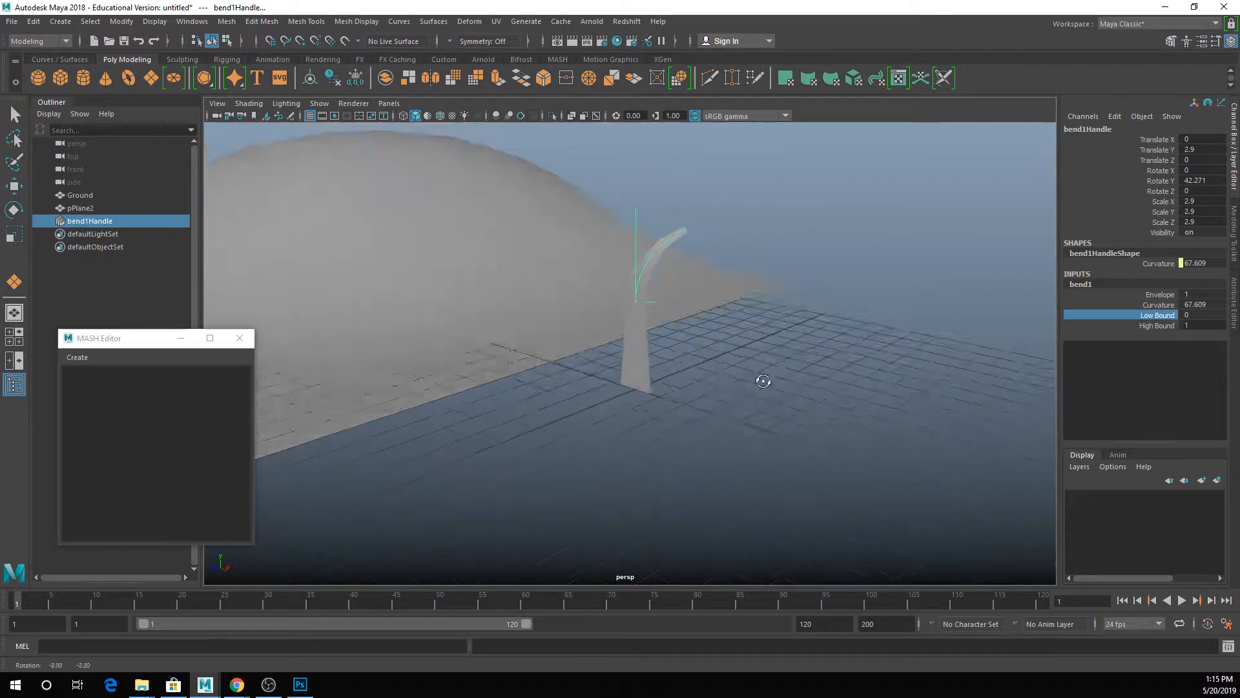
Step: Lower the bend handle to a Translate Y of about 1.7 and select the bent strip
{"action": "key", "text": "w"}
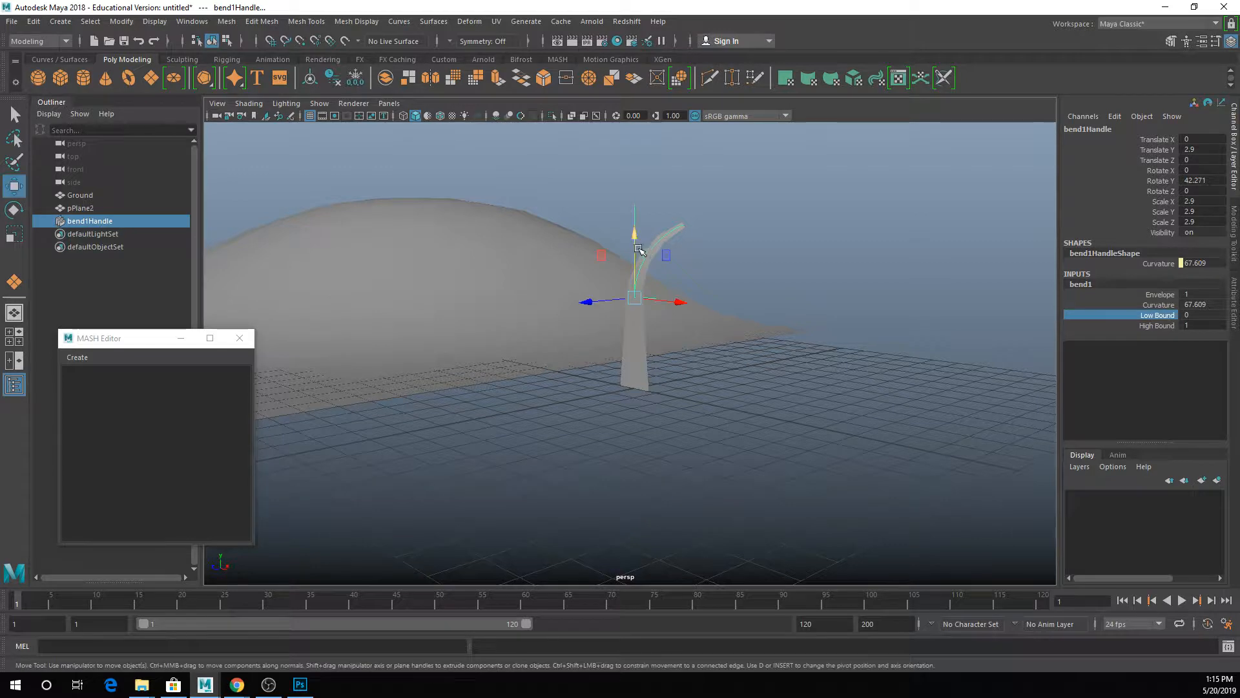
{"action": "left_click_drag", "start_coordinate": [634, 254], "coordinate": [633, 288]}
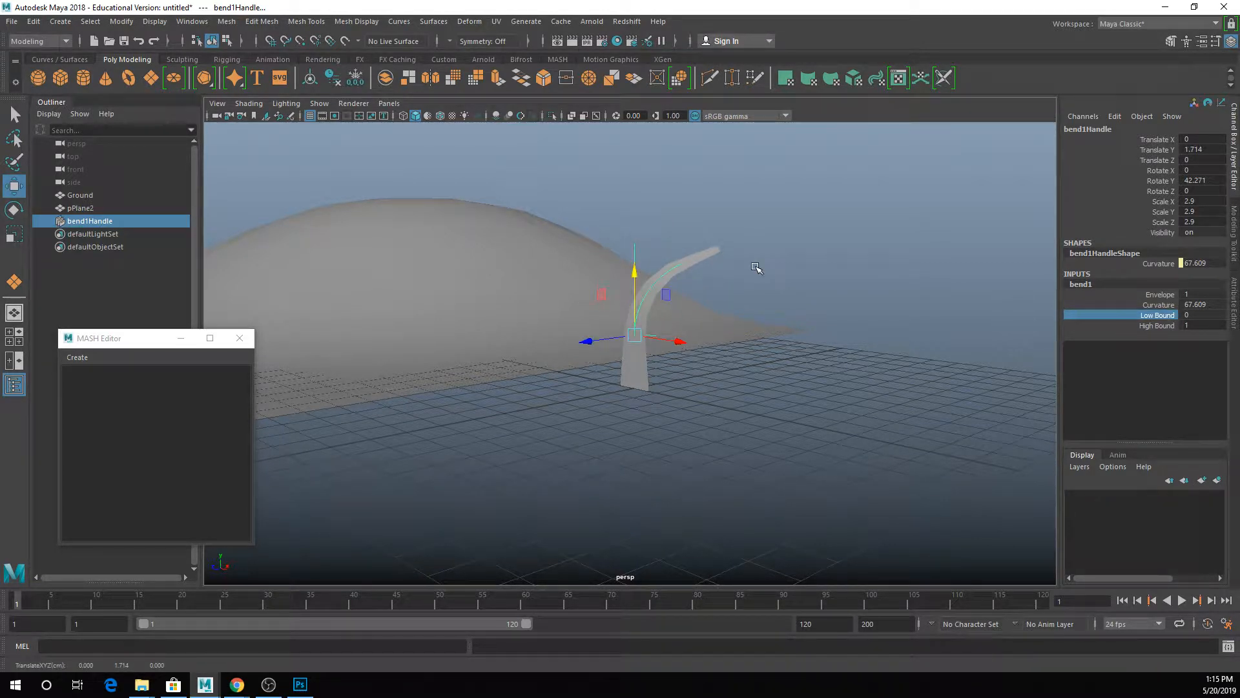
{"action": "left_click_drag", "start_coordinate": [755, 267], "coordinate": [844, 277], "text": "alt"}
{"action": "key", "text": "q"}
{"action": "left_click", "coordinate": [696, 240]}
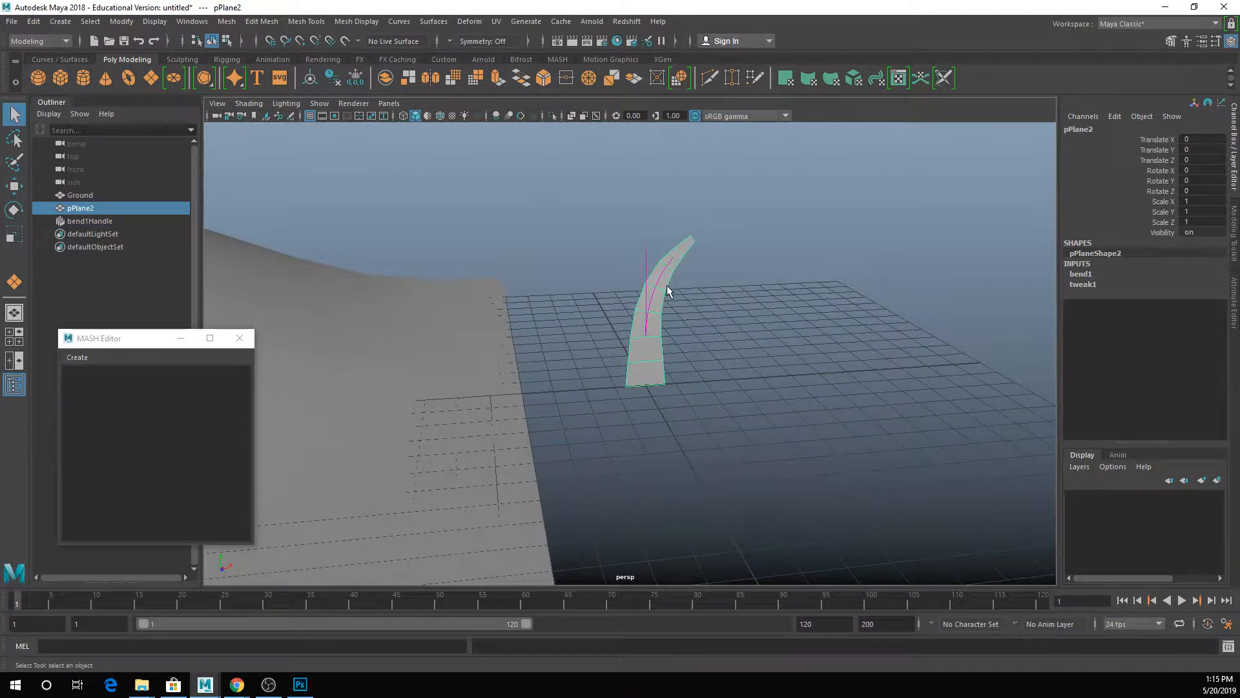
Step: Create a MASH network from the bent grass-like strip
{"action": "left_click_drag", "start_coordinate": [668, 291], "coordinate": [633, 296], "text": "alt"}
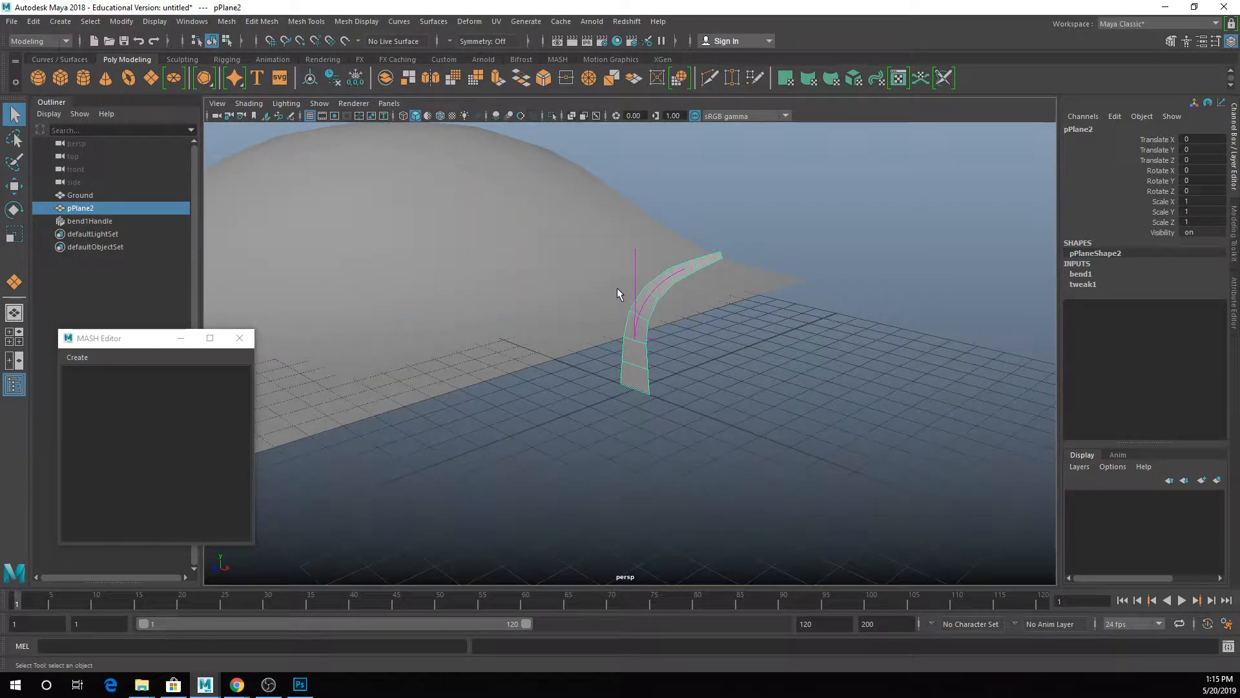
{"action": "left_click_drag", "start_coordinate": [606, 249], "coordinate": [684, 231], "text": "alt"}
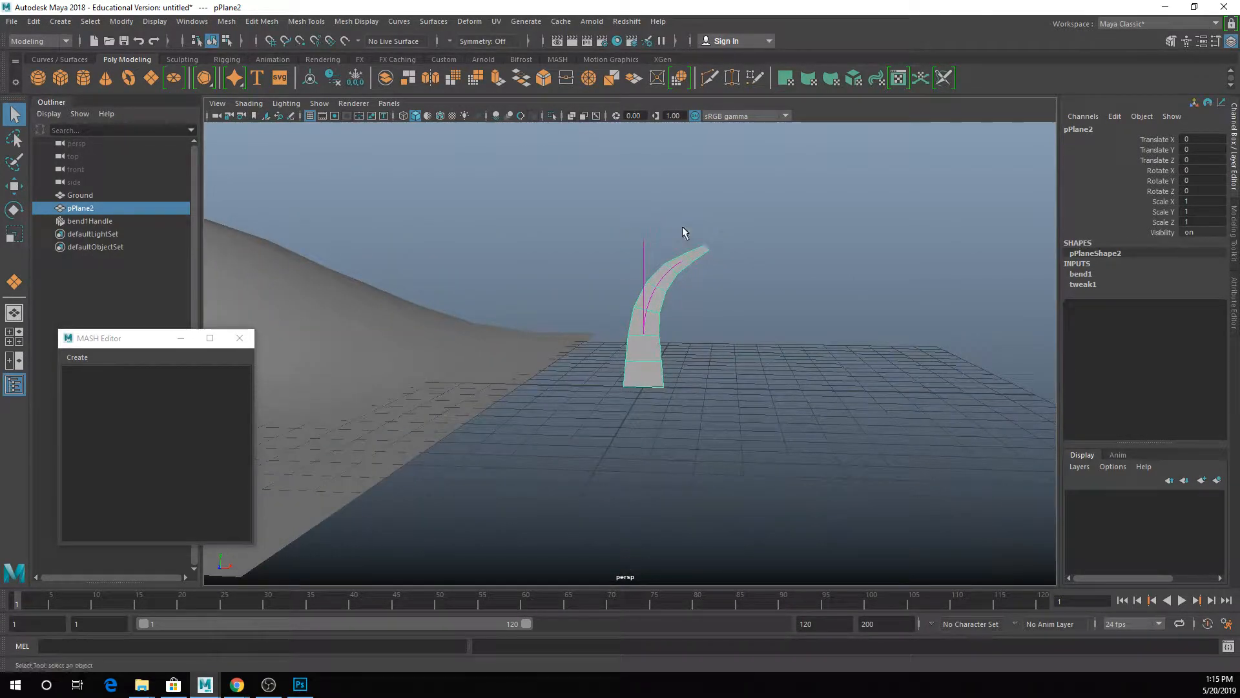
{"action": "scroll", "coordinate": [645, 253], "scroll_direction": "down", "scroll_amount": 3}
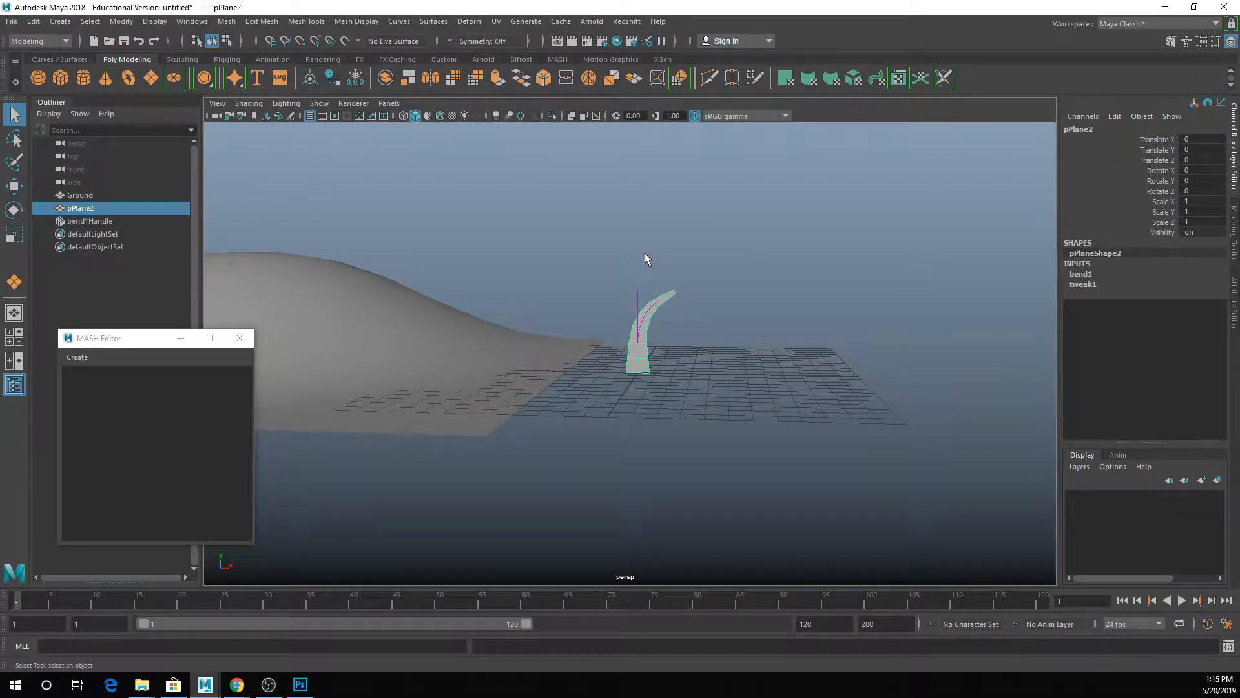
{"action": "left_click_drag", "start_coordinate": [645, 253], "coordinate": [801, 307], "text": "alt"}
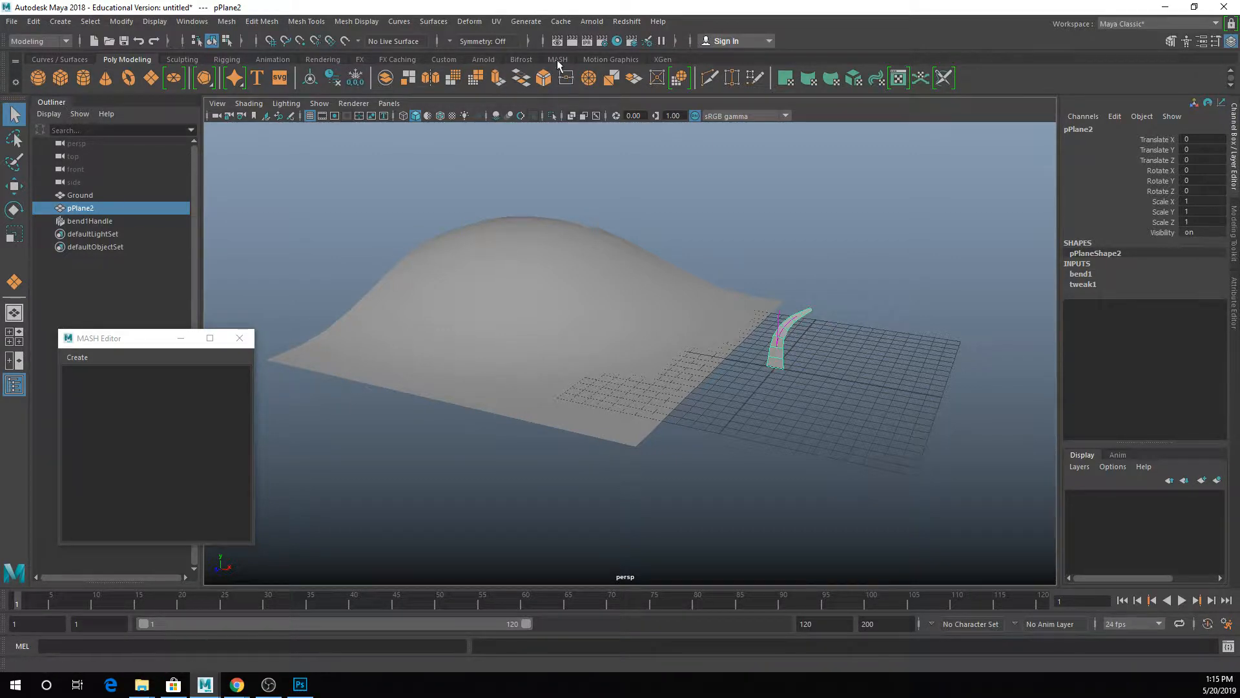
{"action": "left_click", "coordinate": [557, 59]}
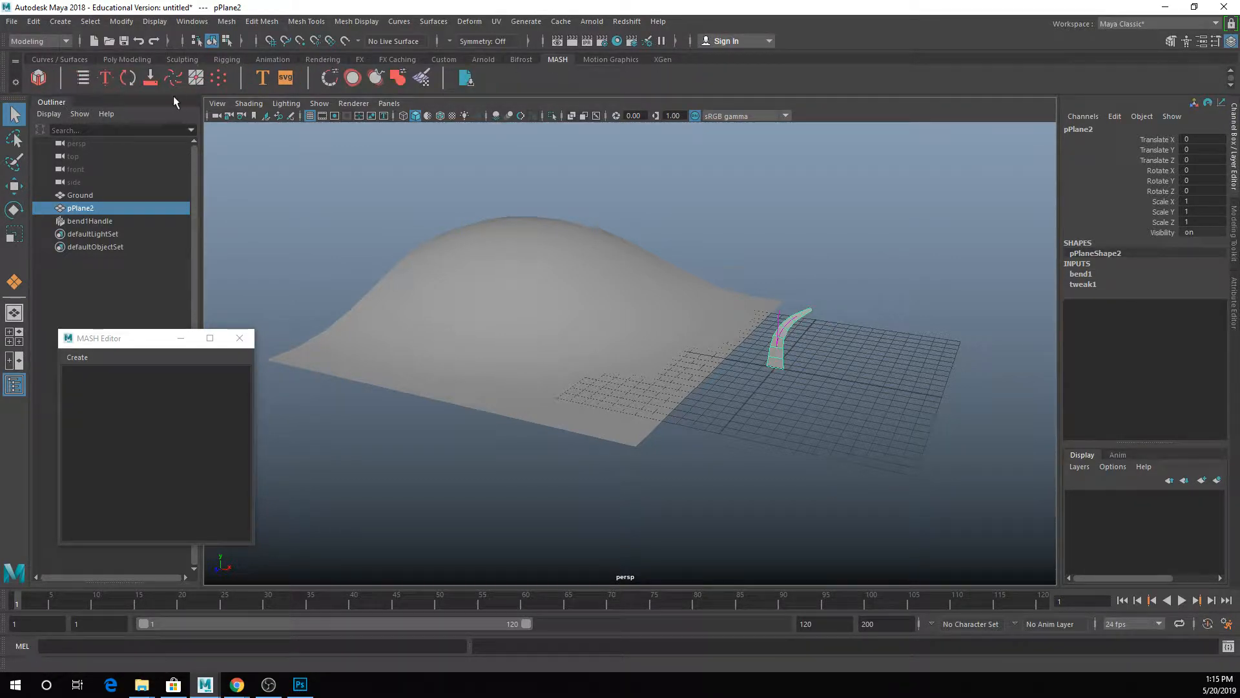
{"action": "left_click", "coordinate": [39, 78]}
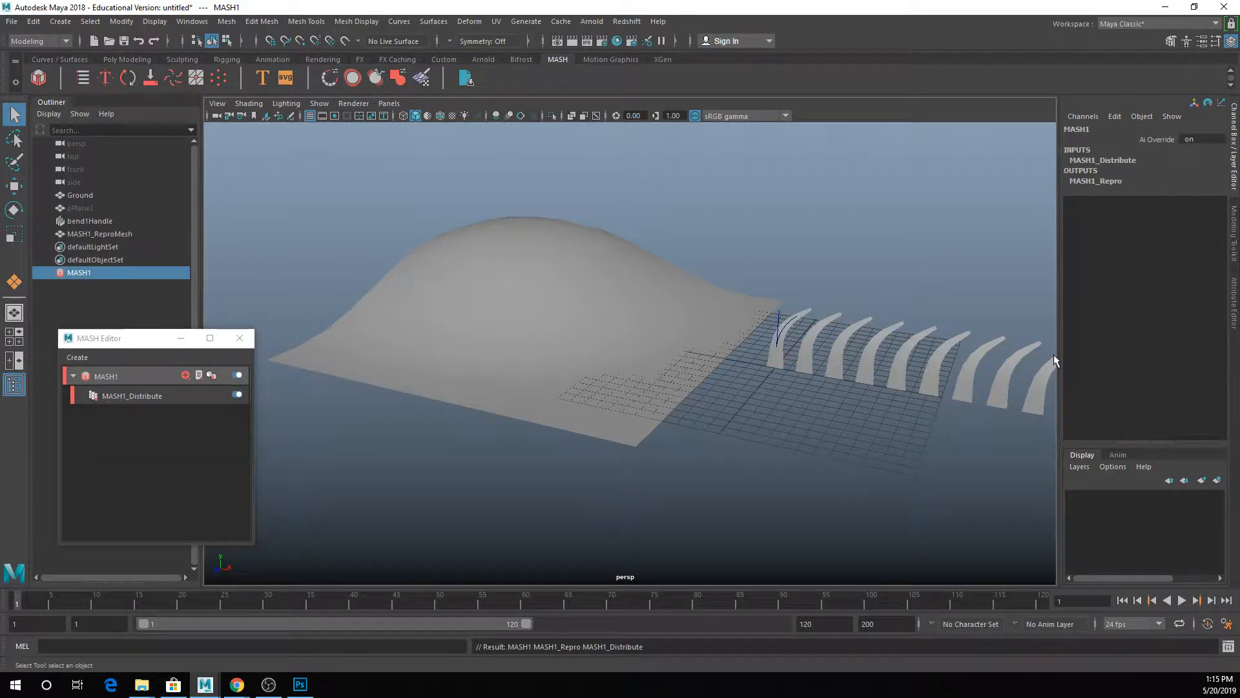
Step: Show the MASH1_Distribute attributes and set Number of Points to 50
{"action": "left_click", "coordinate": [95, 273]}
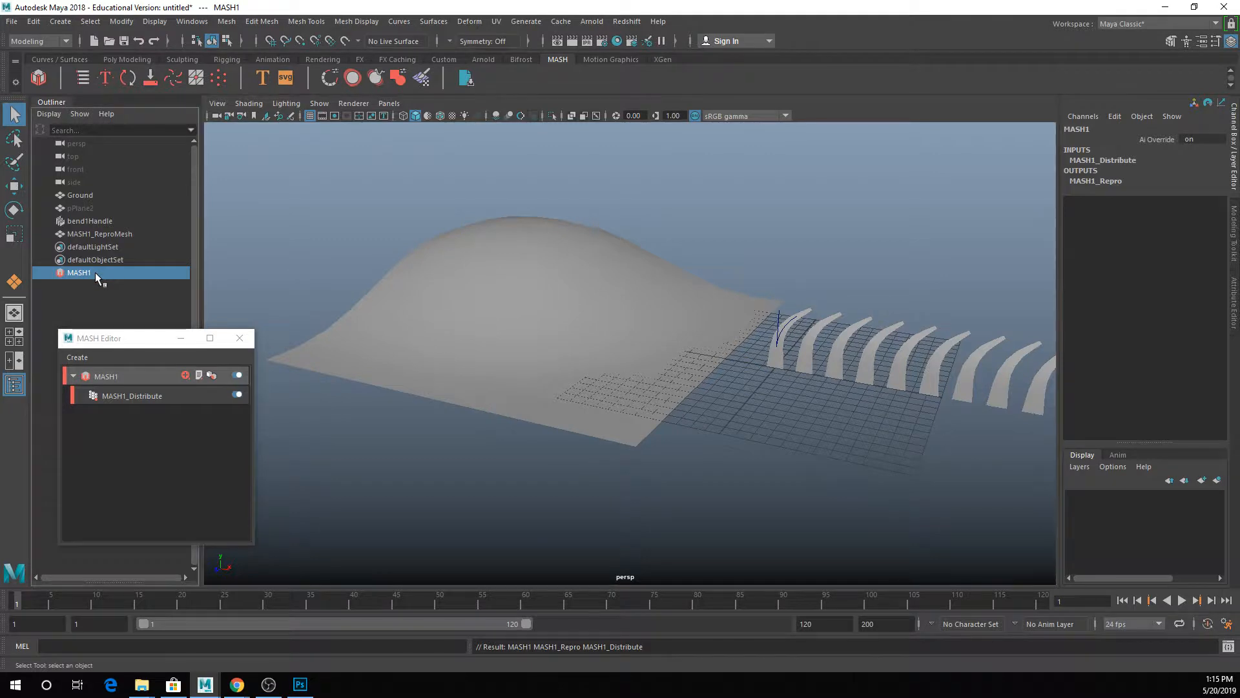
{"action": "left_click", "coordinate": [94, 394]}
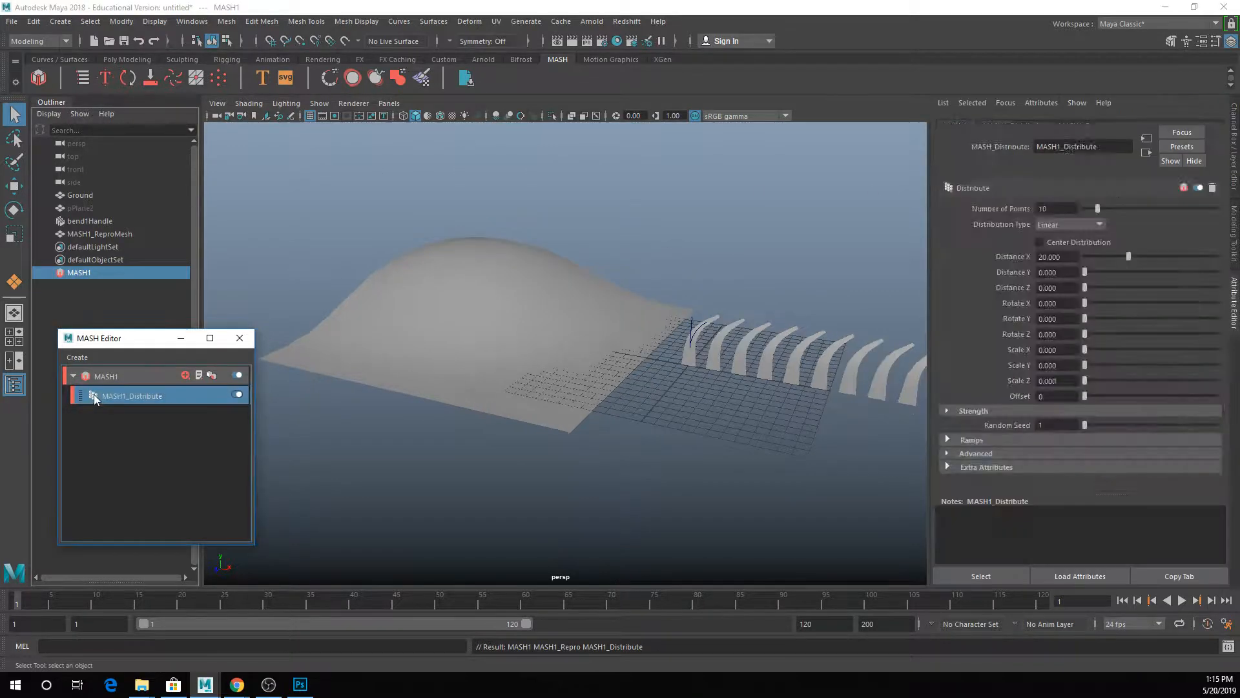
{"action": "left_click", "coordinate": [1012, 127]}
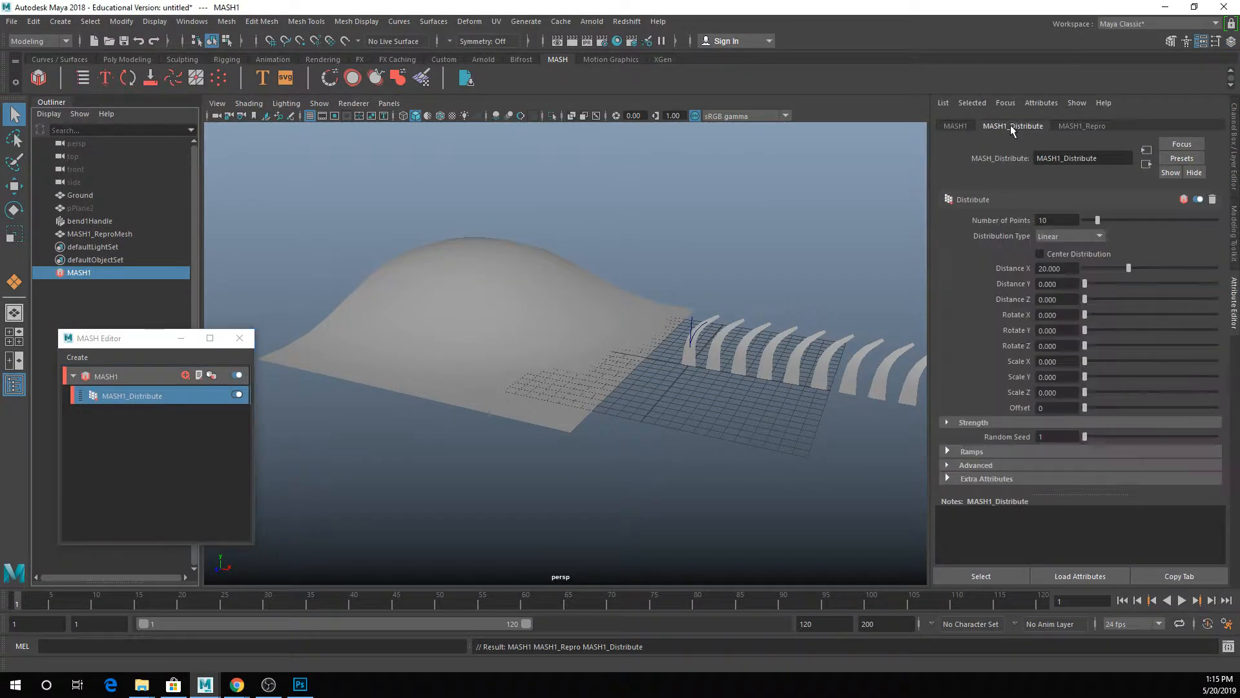
{"action": "double_click", "coordinate": [1053, 220]}
{"action": "type", "text": "50"}
{"action": "key", "text": "Return"}
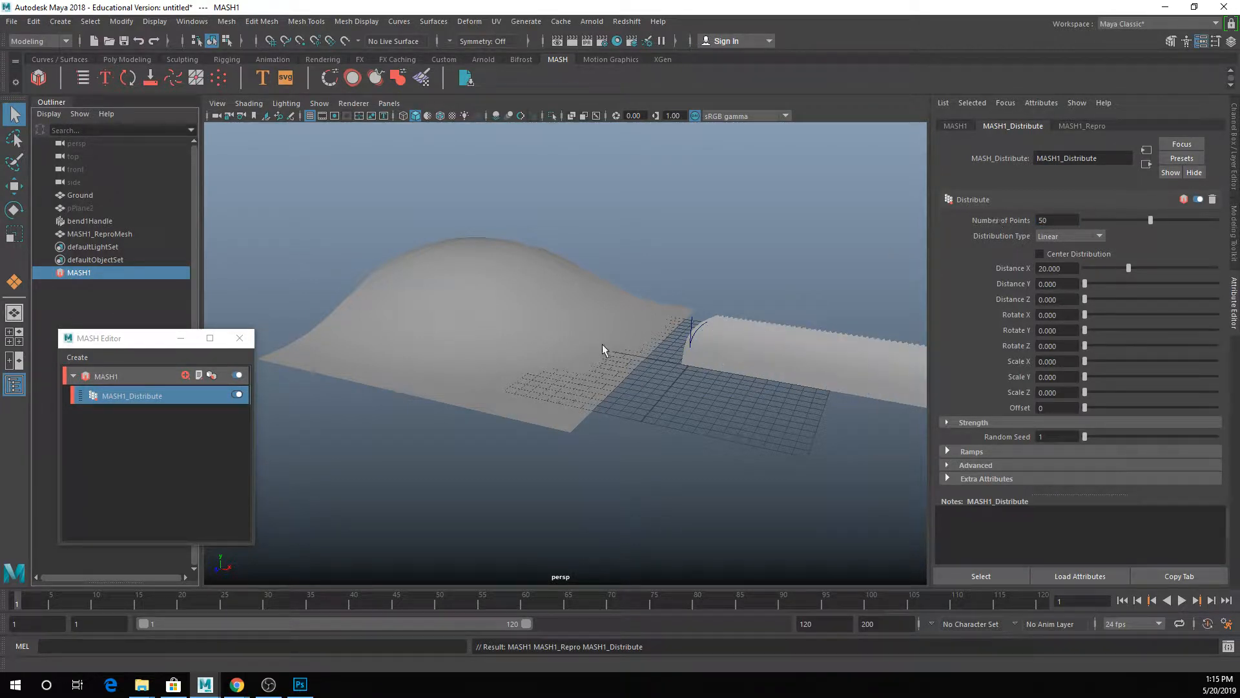
Step: Set the Distribution Type to Mesh and connect Ground as the Input Mesh
{"action": "scroll", "coordinate": [602, 344], "scroll_direction": "down", "scroll_amount": 2}
{"action": "scroll", "coordinate": [594, 374], "scroll_direction": "up", "scroll_amount": 1}
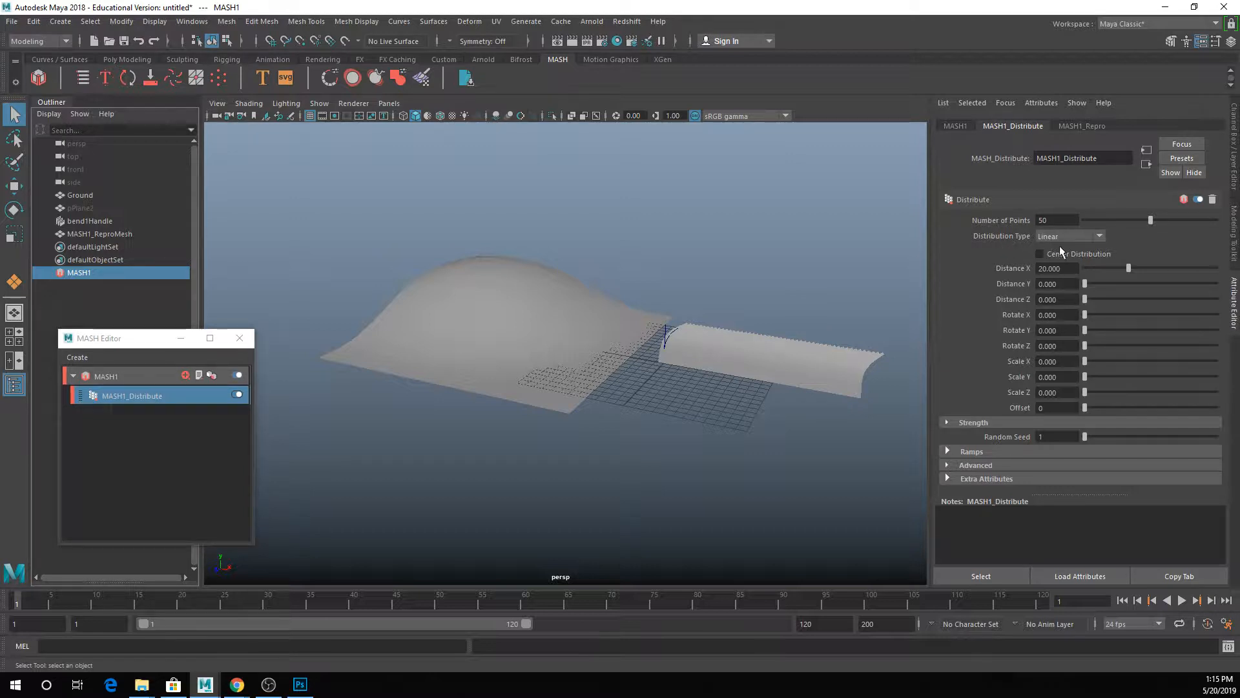
{"action": "left_click", "coordinate": [1052, 237]}
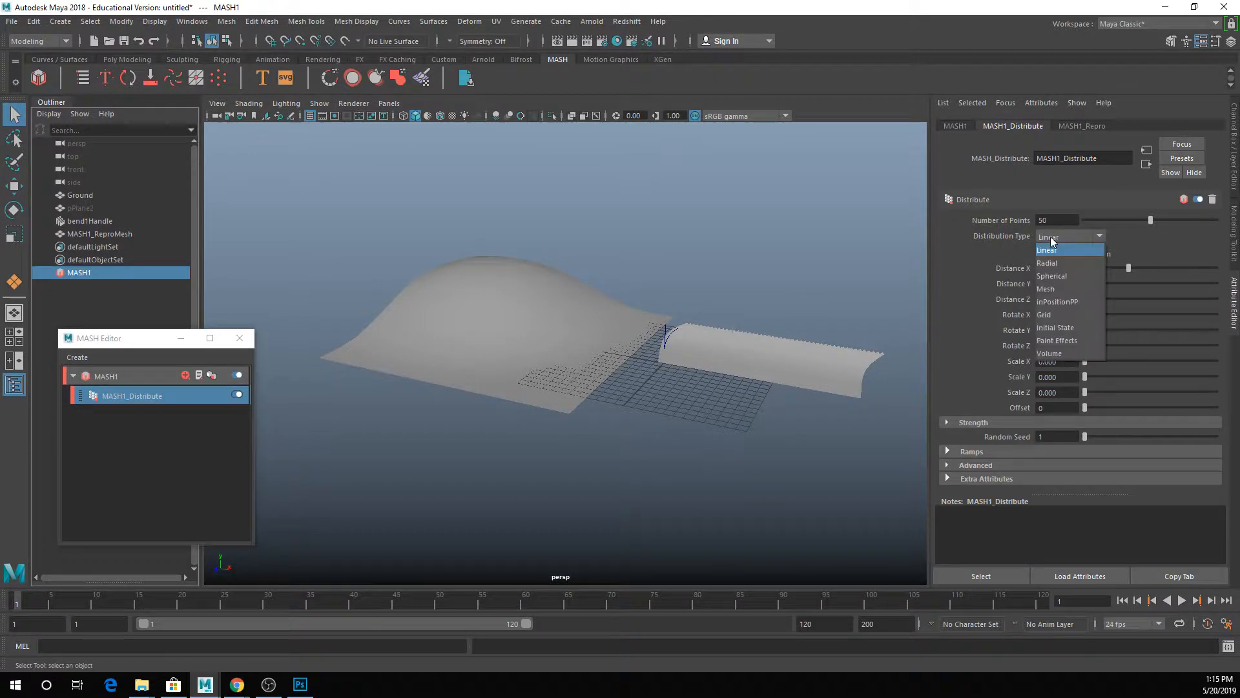
{"action": "left_click", "coordinate": [1057, 290]}
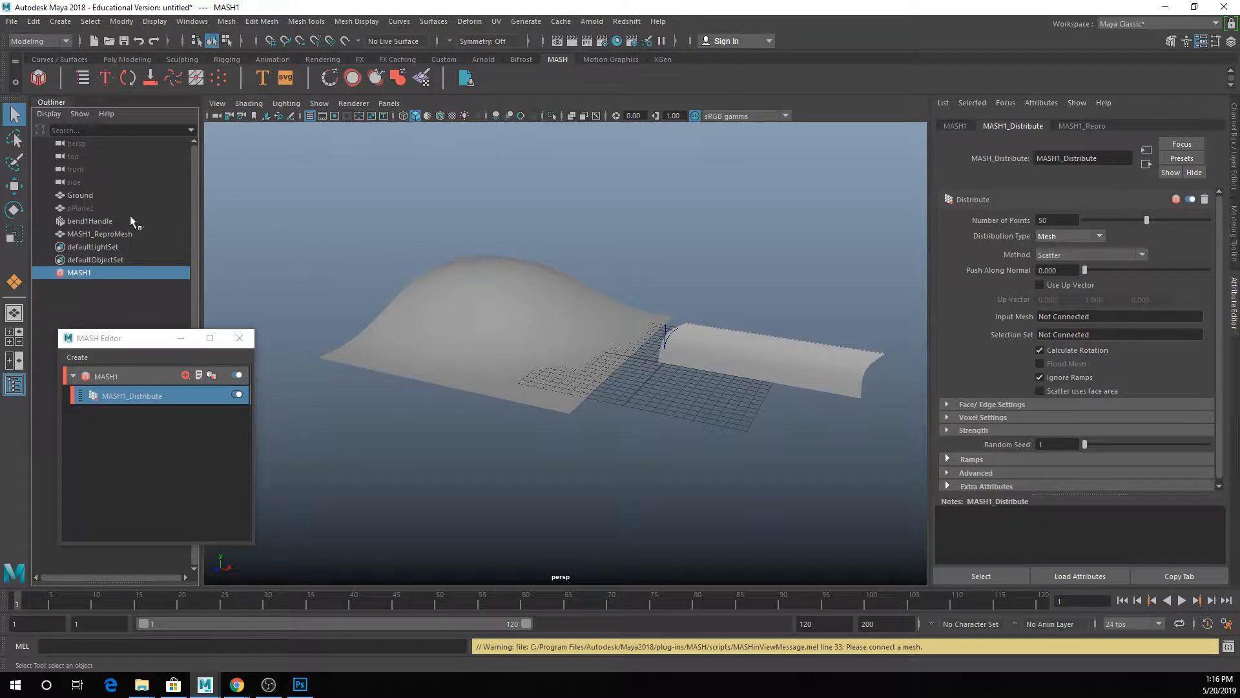
{"action": "middle_click_drag", "start_coordinate": [83, 195], "coordinate": [1013, 327]}
{"action": "middle_click_drag", "start_coordinate": [72, 196], "coordinate": [1065, 313]}
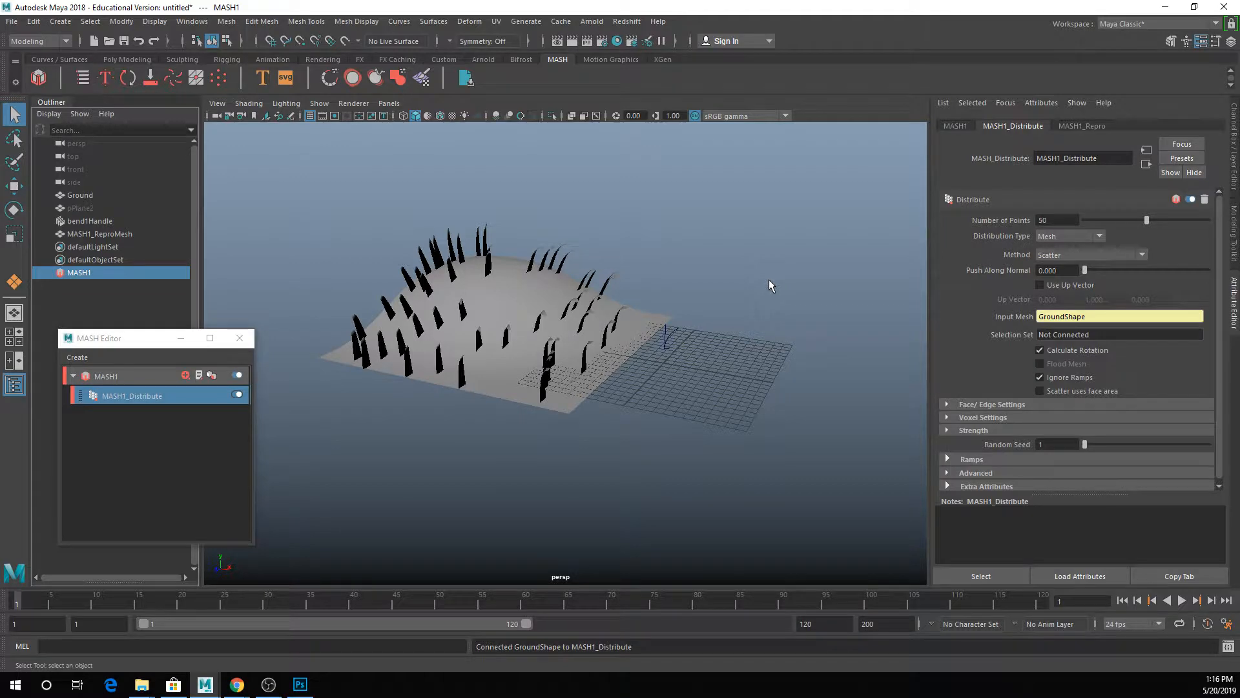
Step: Inspect the blades scattered over the hill and raise the Distribute node's Number of Points to 150
{"action": "left_click_drag", "start_coordinate": [768, 279], "coordinate": [551, 380], "text": "alt"}
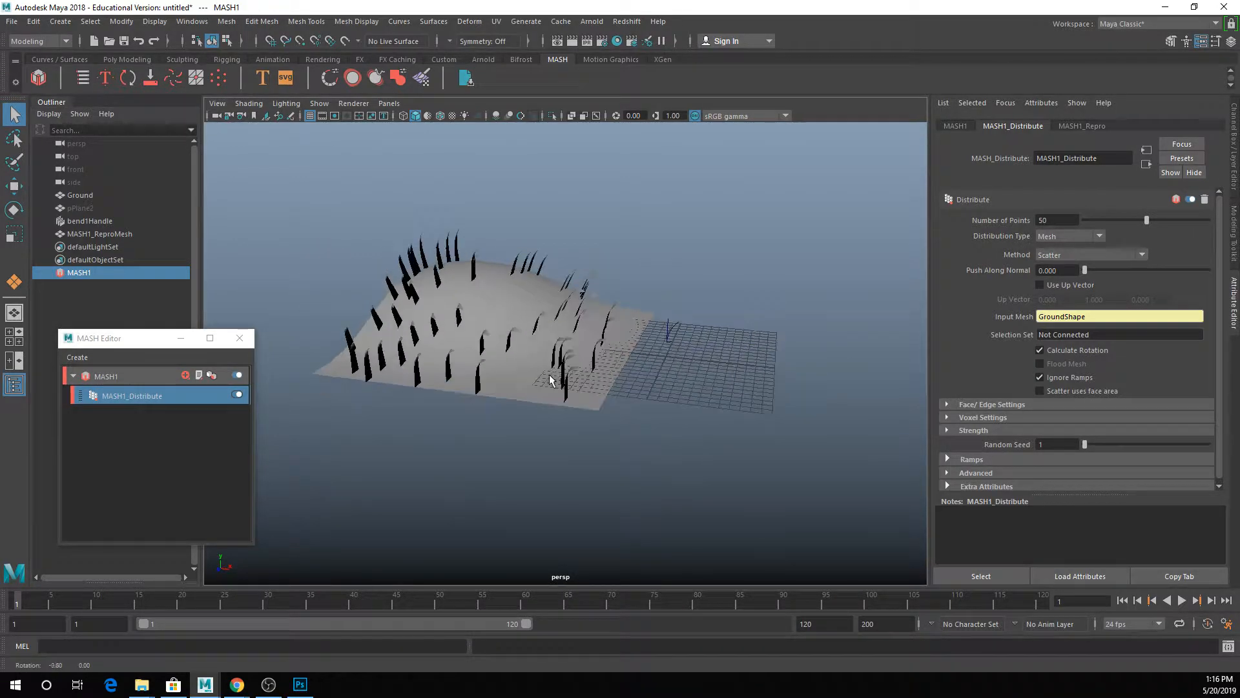
{"action": "left_click_drag", "start_coordinate": [644, 327], "coordinate": [472, 249], "text": "alt"}
{"action": "left_click_drag", "start_coordinate": [518, 312], "coordinate": [628, 267], "text": "alt"}
{"action": "left_click_drag", "start_coordinate": [365, 239], "coordinate": [622, 375], "text": "alt"}
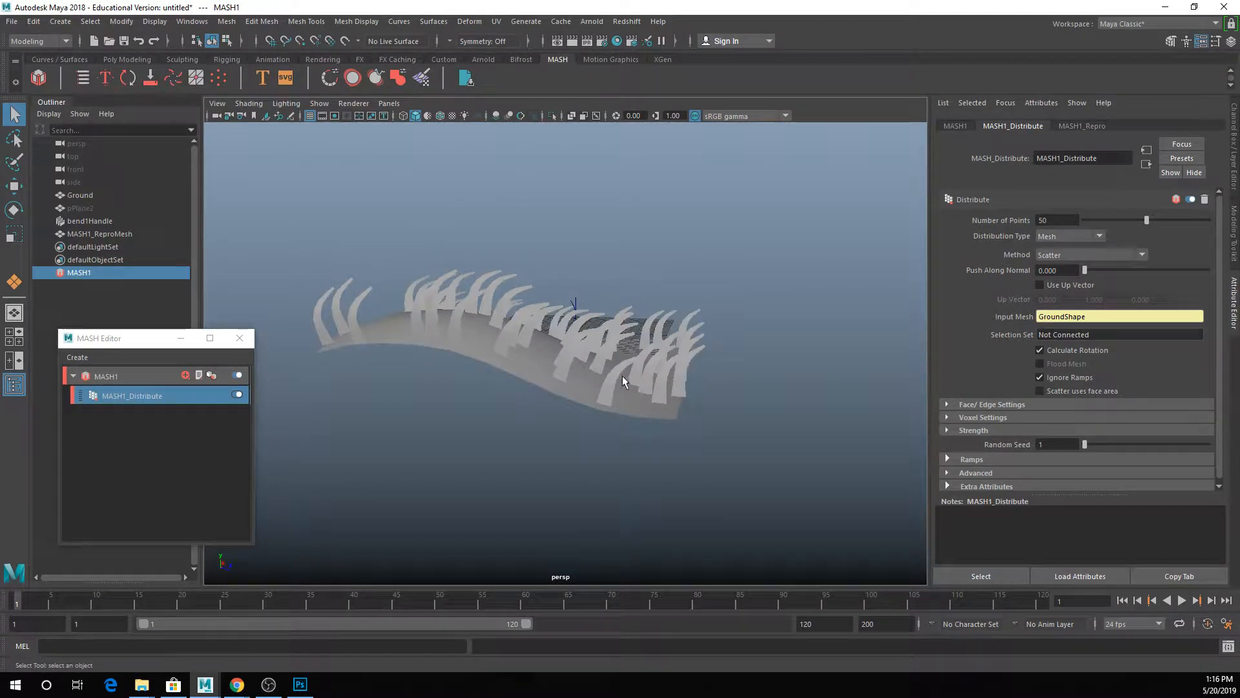
{"action": "left_click_drag", "start_coordinate": [726, 348], "coordinate": [668, 356], "text": "alt"}
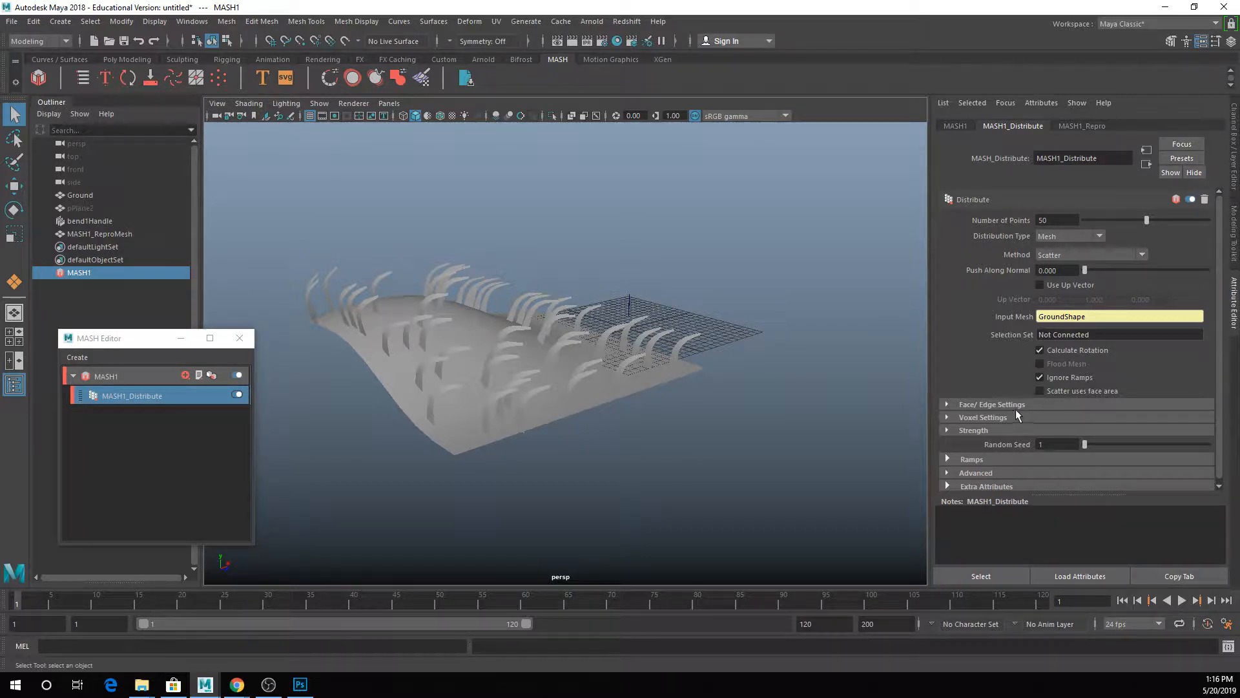
{"action": "left_click", "coordinate": [1056, 220]}
{"action": "type", "text": "150"}
{"action": "key", "text": "Return"}
{"action": "mouse_move", "coordinate": [474, 276]}
{"action": "left_mouse_down", "text": "alt"}
{"action": "mouse_move", "coordinate": [465, 311]}
{"action": "mouse_move", "coordinate": [452, 269]}
{"action": "left_mouse_up", "text": "alt"}
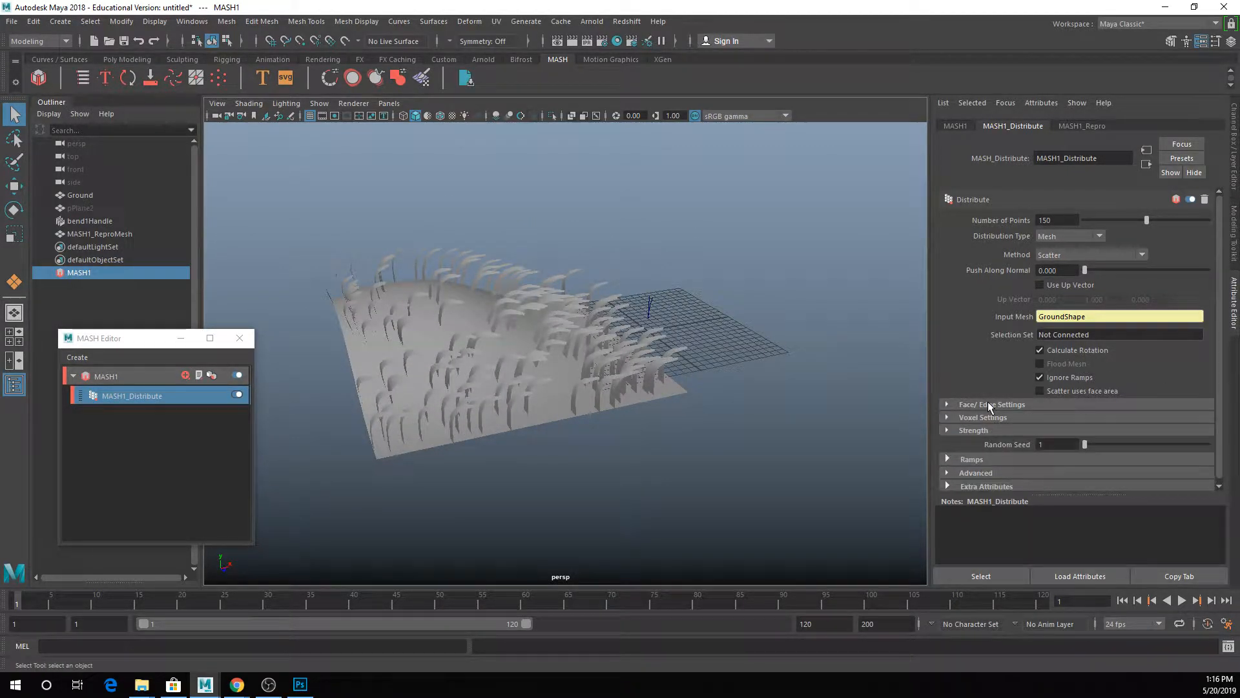
Step: Compare the blades' orientation on the hill with Calculate Rotation on and off, leaving it off
{"action": "left_click", "coordinate": [1064, 350]}
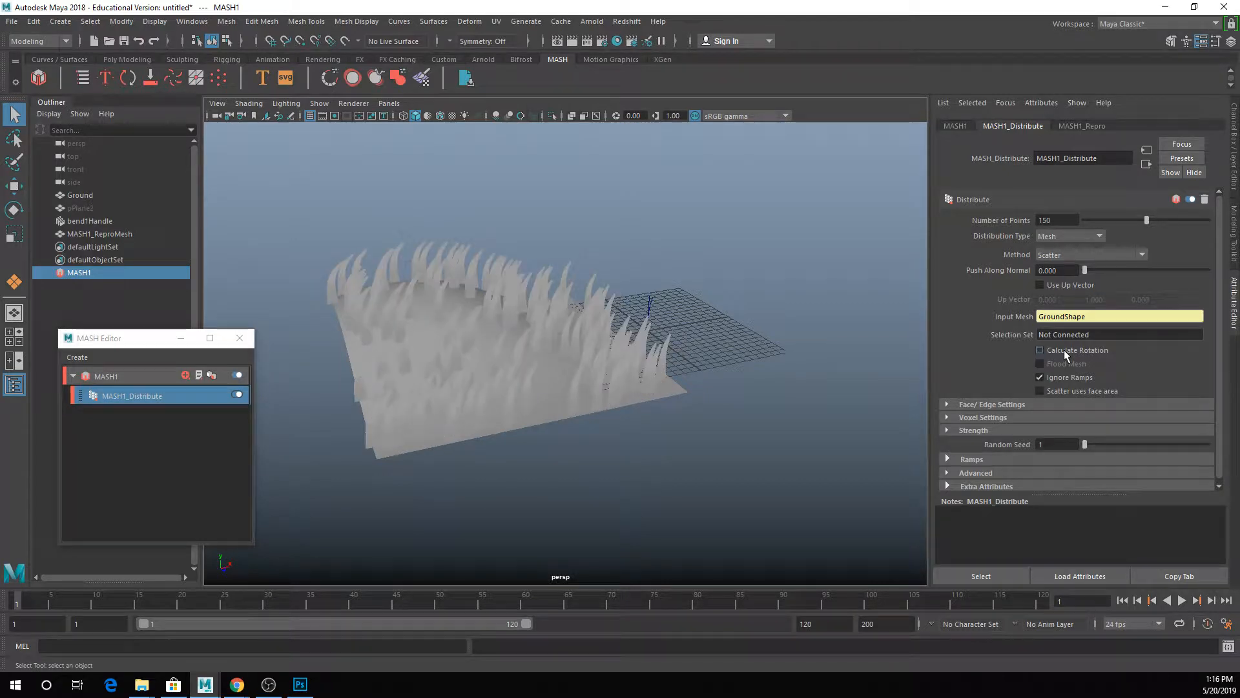
{"action": "mouse_move", "coordinate": [617, 369]}
{"action": "left_mouse_down", "text": "alt"}
{"action": "mouse_move", "coordinate": [613, 388]}
{"action": "mouse_move", "coordinate": [630, 359]}
{"action": "left_mouse_up", "text": "alt"}
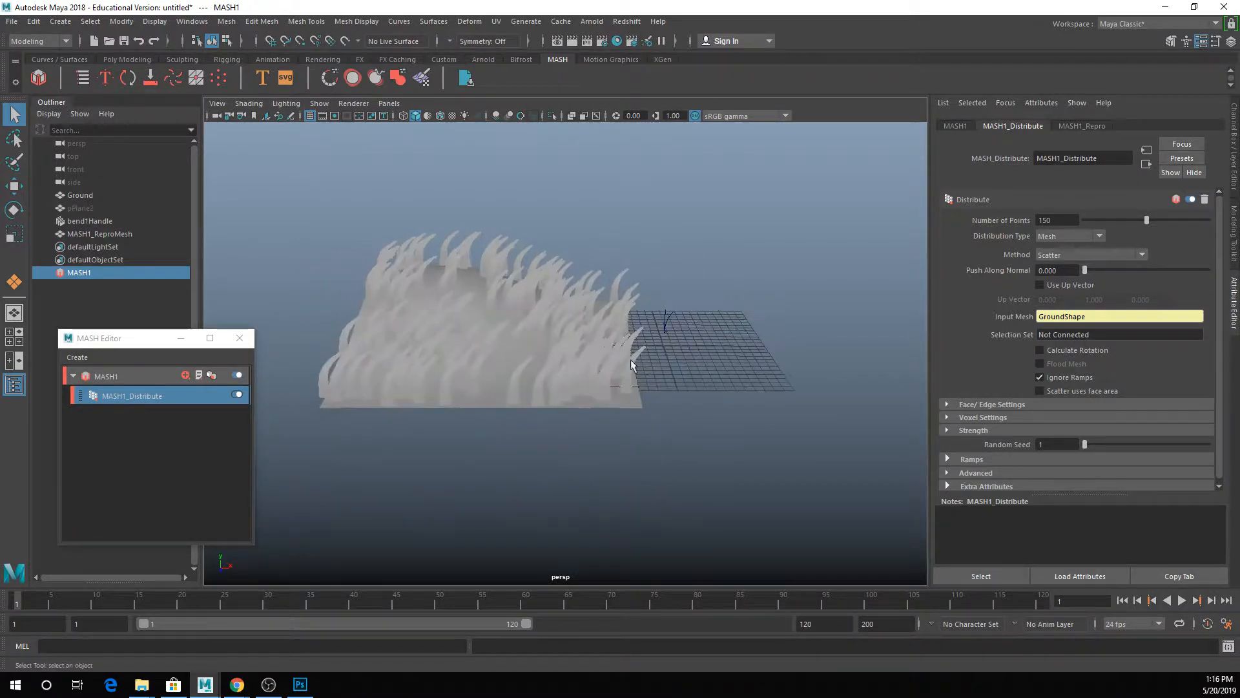
{"action": "left_click", "coordinate": [1055, 349]}
{"action": "left_click_drag", "start_coordinate": [529, 326], "coordinate": [600, 292], "text": "alt"}
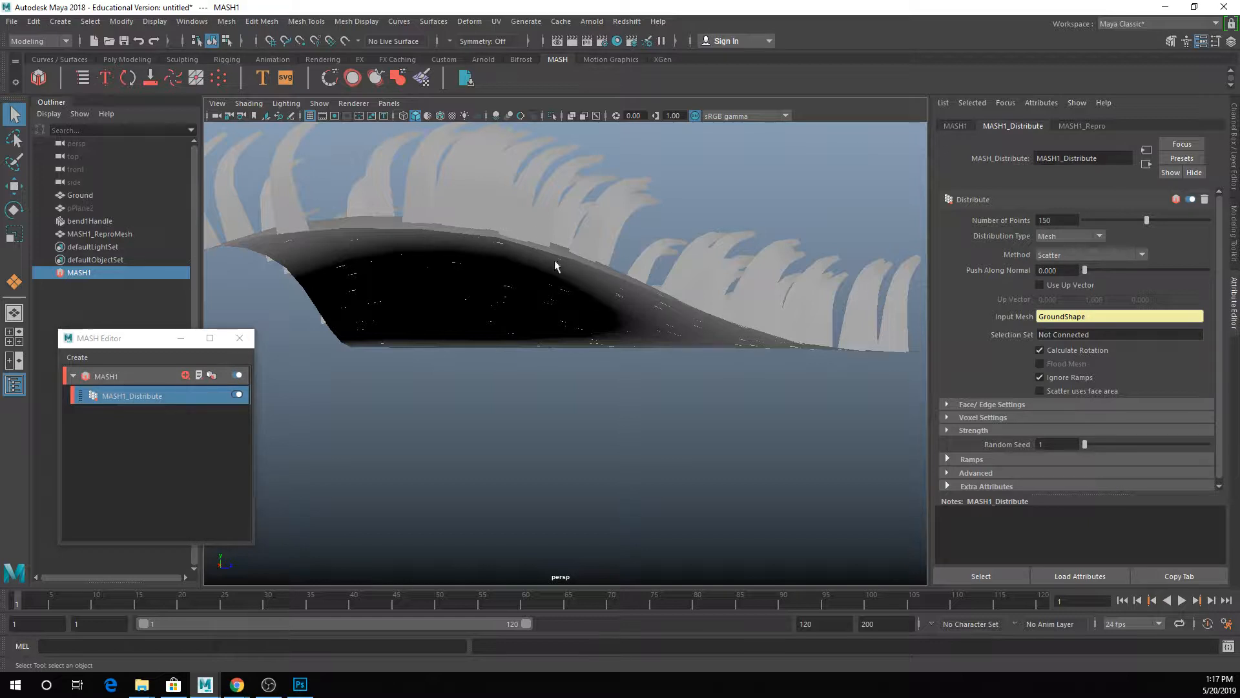
{"action": "middle_click_drag", "start_coordinate": [670, 273], "coordinate": [658, 315], "text": "alt"}
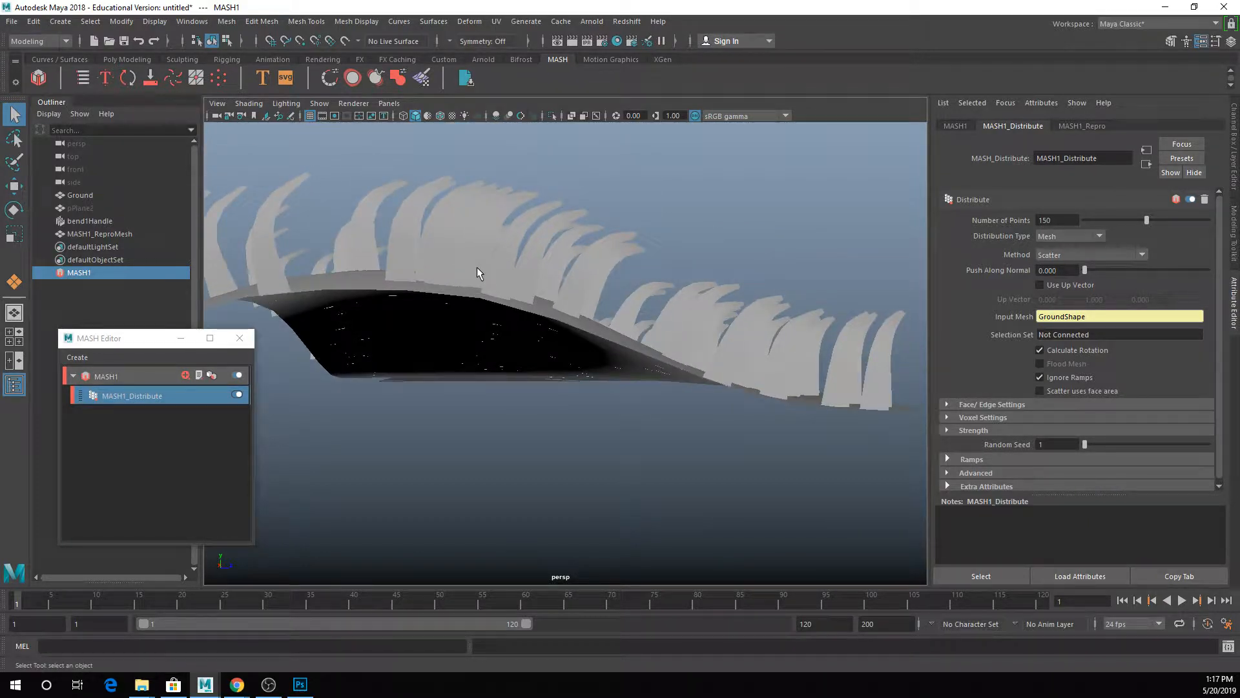
{"action": "left_click", "coordinate": [1055, 350]}
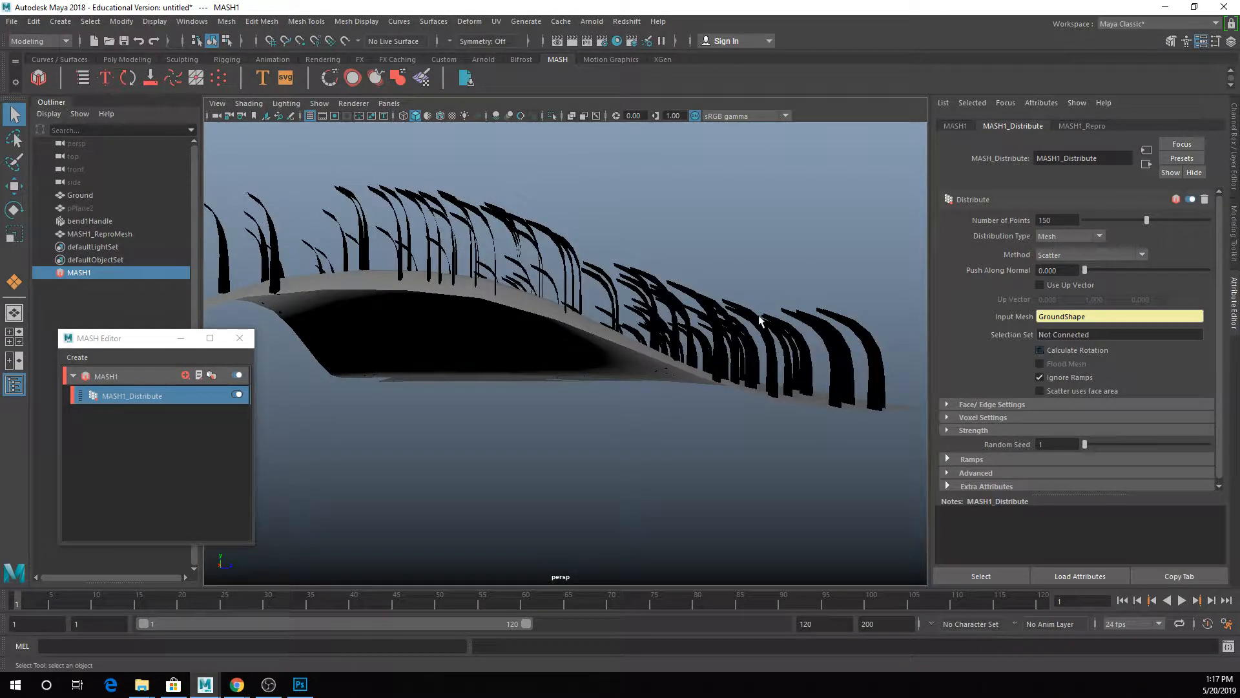
{"action": "left_click_drag", "start_coordinate": [600, 313], "coordinate": [453, 336], "text": "alt"}
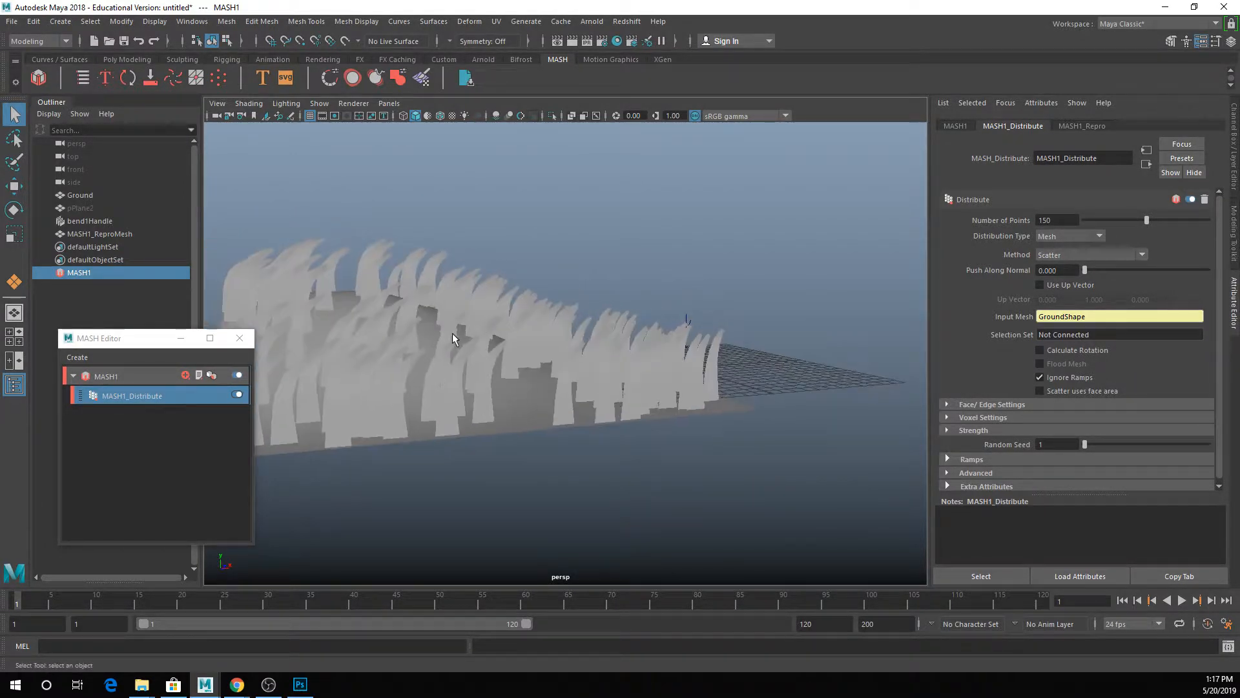
Step: Try Use Up Vector on the Distribute node with Up Vector Y at 0, Z at 1 and Calculate Rotation on
{"action": "middle_click_drag", "start_coordinate": [541, 322], "coordinate": [708, 336], "text": "alt"}
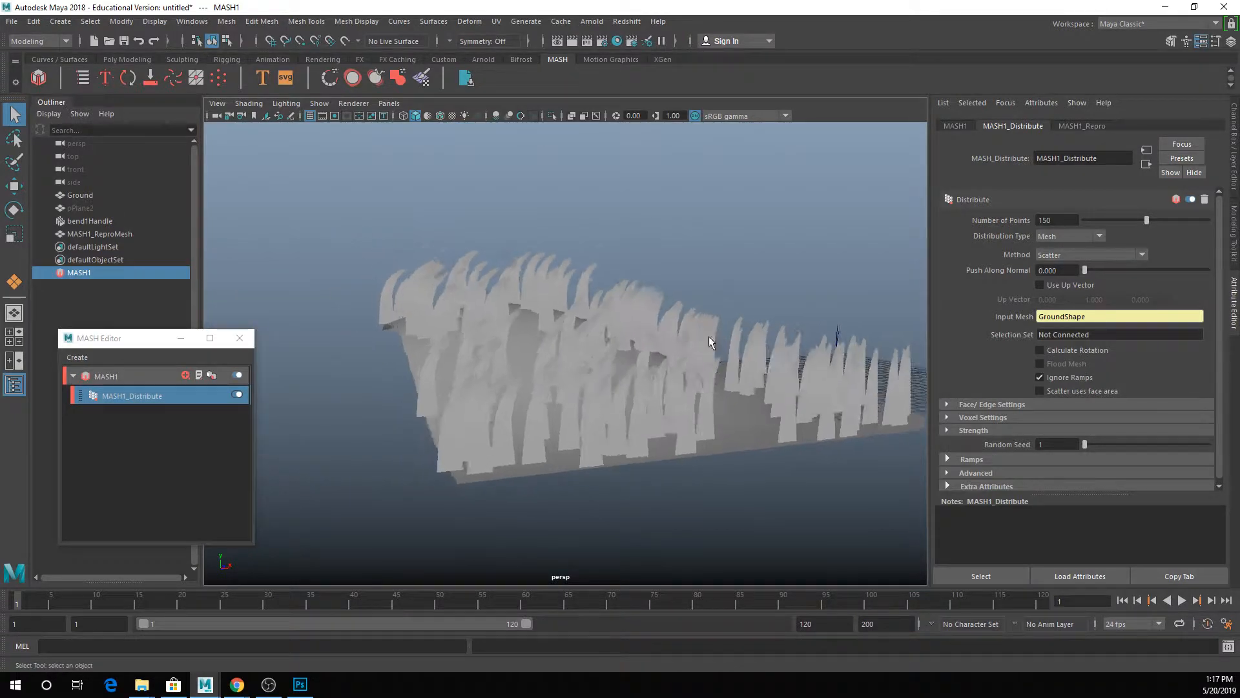
{"action": "scroll", "coordinate": [480, 366], "scroll_direction": "up", "scroll_amount": 4}
{"action": "left_click_drag", "start_coordinate": [479, 366], "coordinate": [533, 343], "text": "alt"}
{"action": "left_click_drag", "start_coordinate": [670, 193], "coordinate": [664, 221], "text": "alt"}
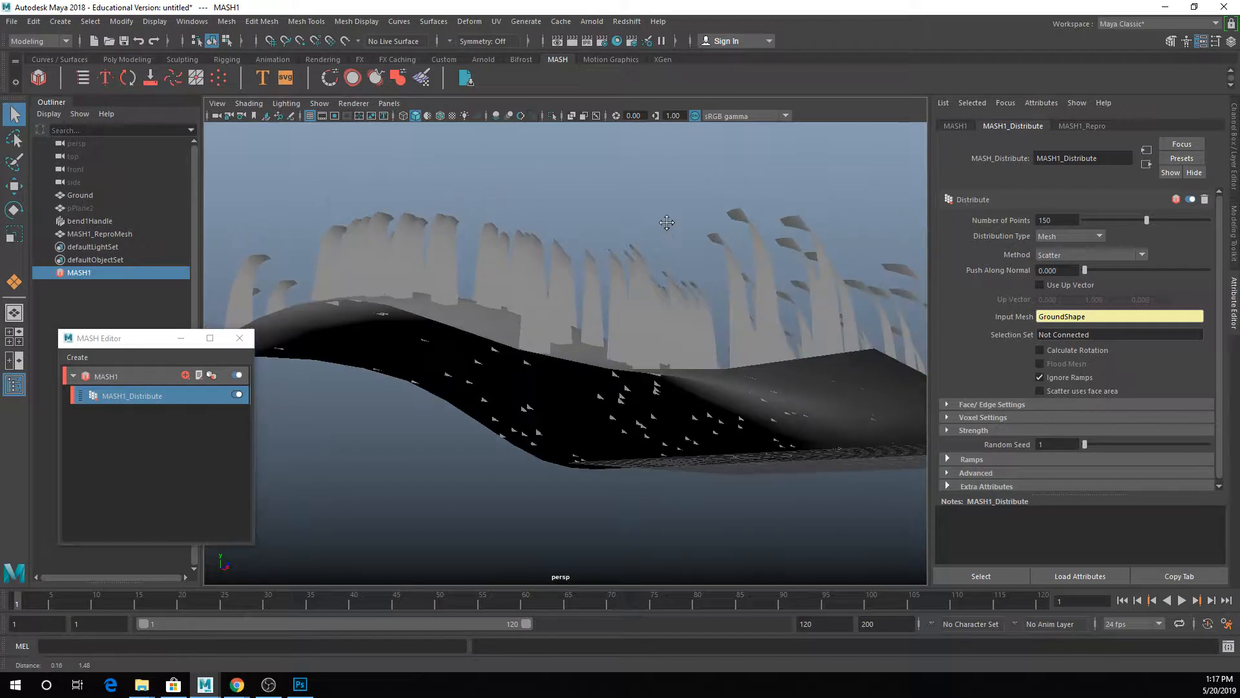
{"action": "left_click", "coordinate": [1042, 286]}
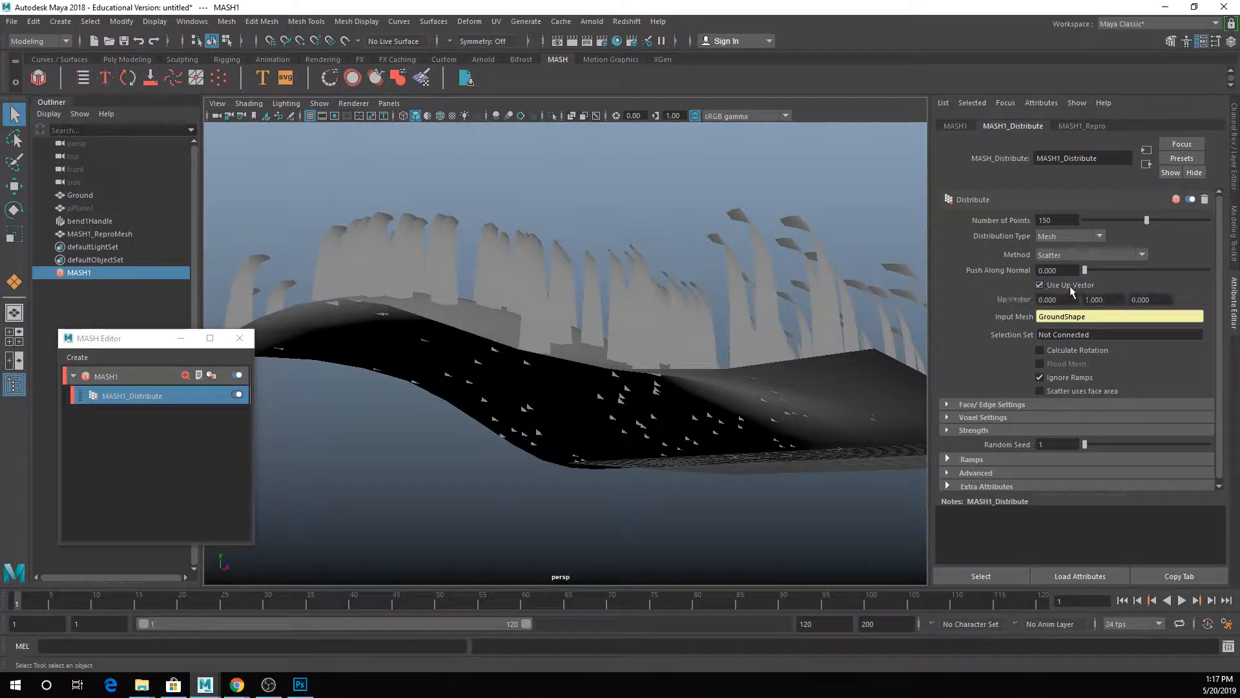
{"action": "left_click", "coordinate": [1150, 299]}
{"action": "type", "text": "1"}
{"action": "left_click_drag", "start_coordinate": [1105, 300], "coordinate": [1005, 300]}
{"action": "type", "text": "0"}
{"action": "key", "text": "Return"}
{"action": "left_click", "coordinate": [1052, 346]}
Step: Undo the Up Vector and Calculate Rotation changes and switch Use Up Vector off again
{"action": "left_click_drag", "start_coordinate": [711, 361], "coordinate": [547, 360], "text": "alt"}
{"action": "key", "text": "ctrl+z"}
{"action": "key", "text": "ctrl+z"}
{"action": "key", "text": "ctrl+z"}
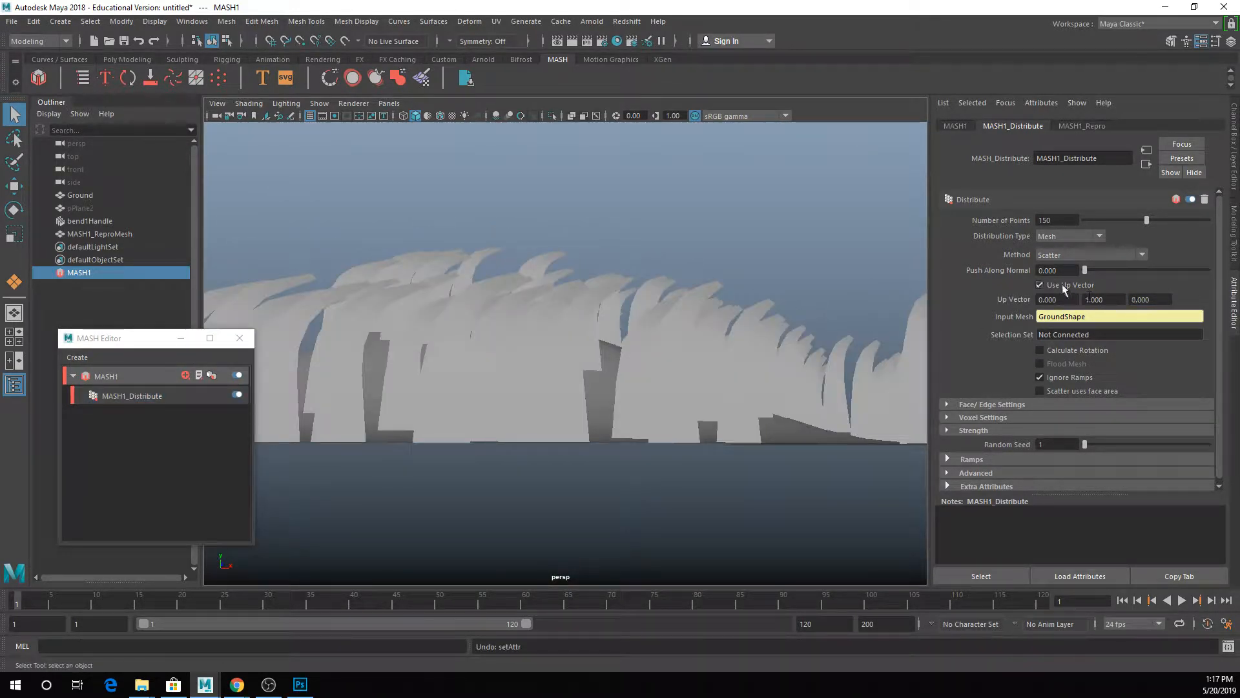
{"action": "left_click", "coordinate": [1054, 284]}
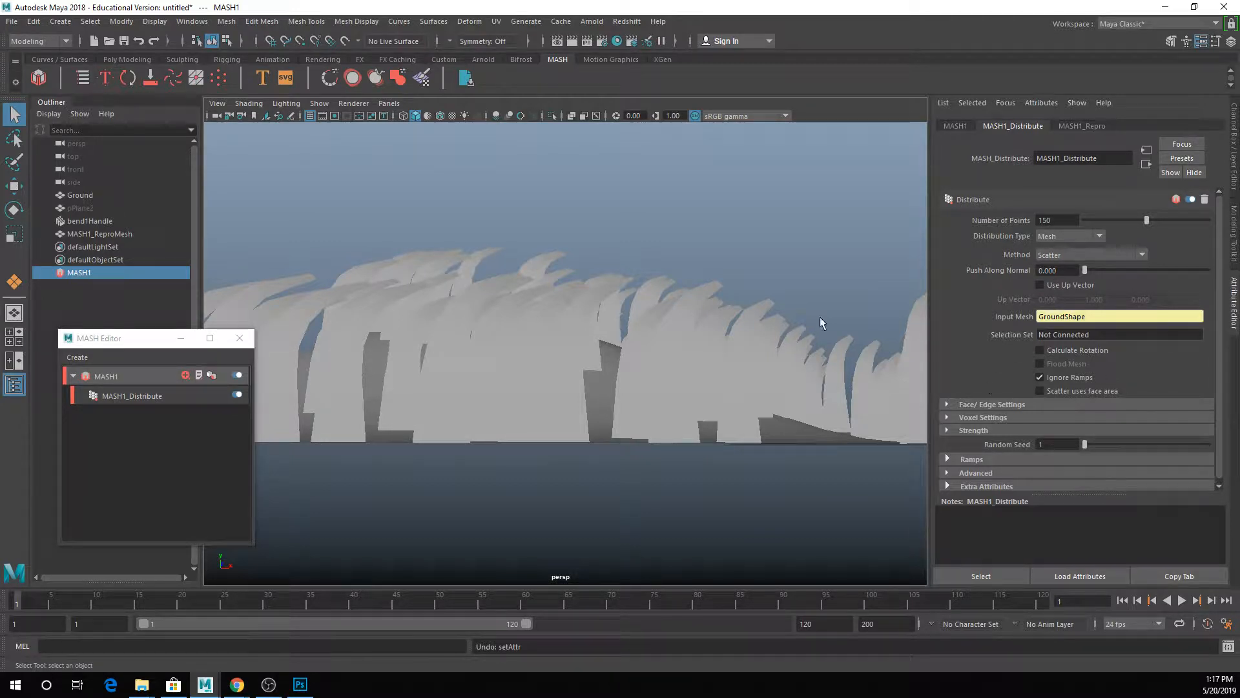
Step: Turn on Calculate Rotation for the Distribute node and check the blades against the hill's slope
{"action": "left_click_drag", "start_coordinate": [859, 354], "coordinate": [712, 350], "text": "alt"}
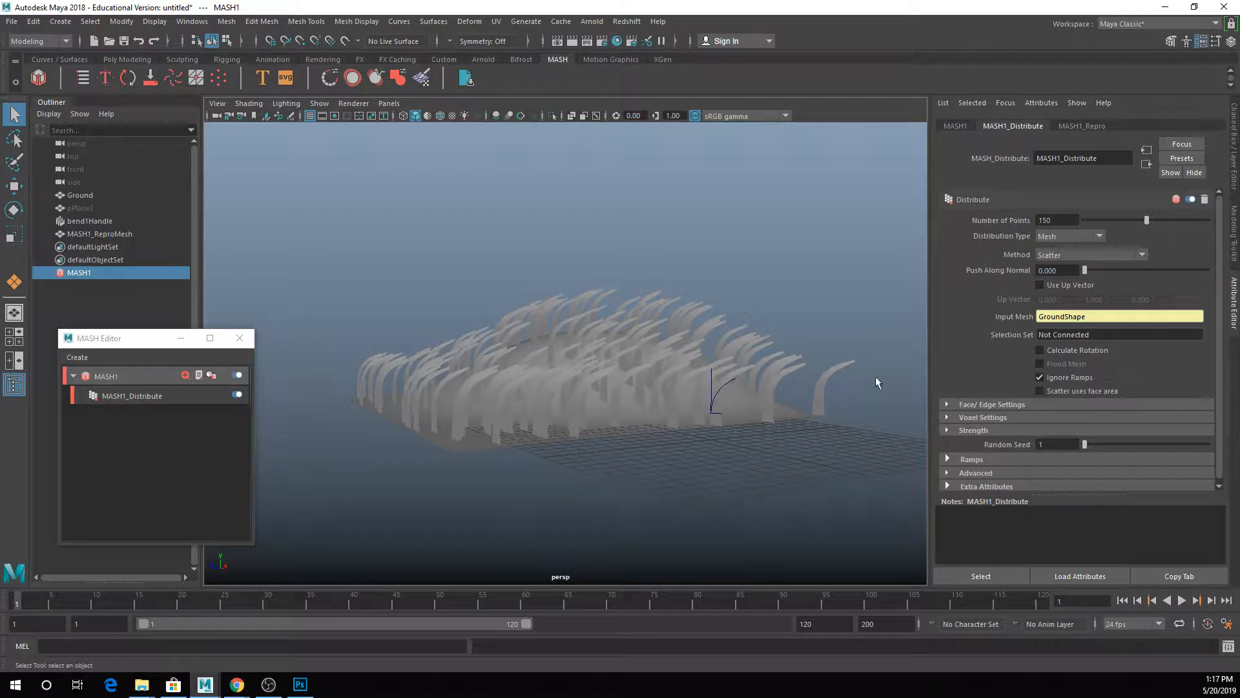
{"action": "left_click", "coordinate": [1057, 349]}
{"action": "left_click_drag", "start_coordinate": [603, 330], "coordinate": [749, 312], "text": "alt"}
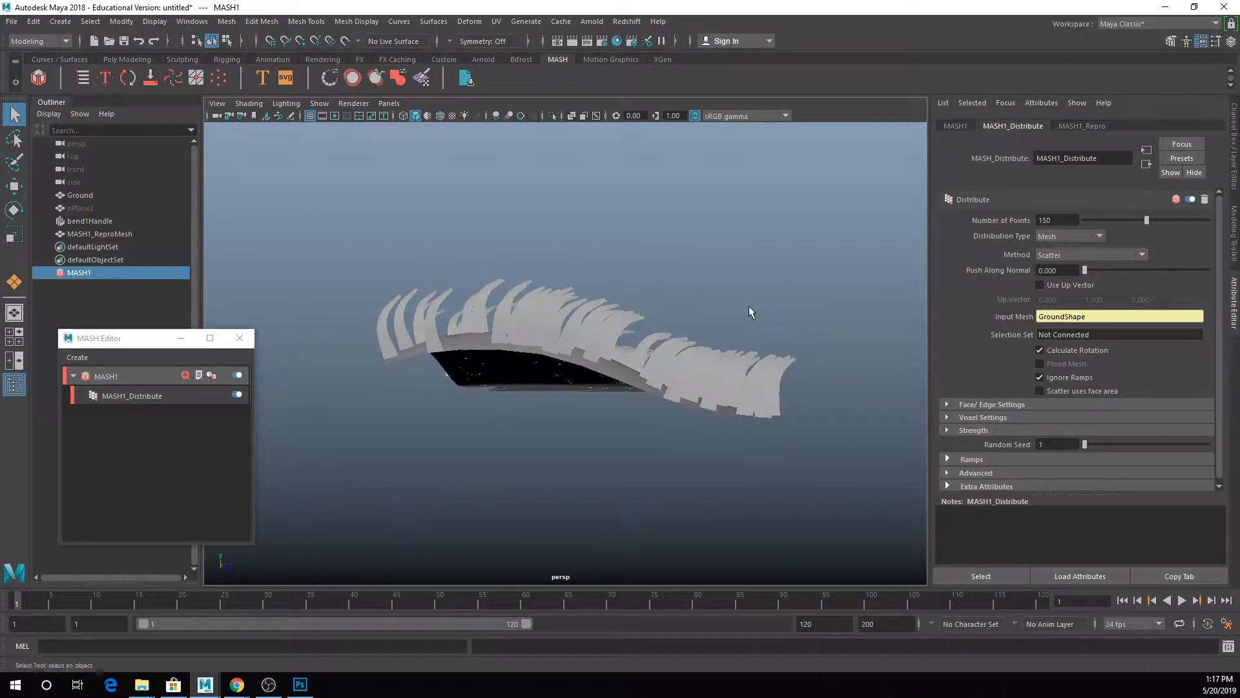
Step: Compare the blade distribution with Ignore Ramps off and on, leaving it on
{"action": "left_click", "coordinate": [1087, 378]}
{"action": "left_click_drag", "start_coordinate": [724, 385], "coordinate": [817, 270], "text": "alt"}
{"action": "left_click", "coordinate": [1066, 376]}
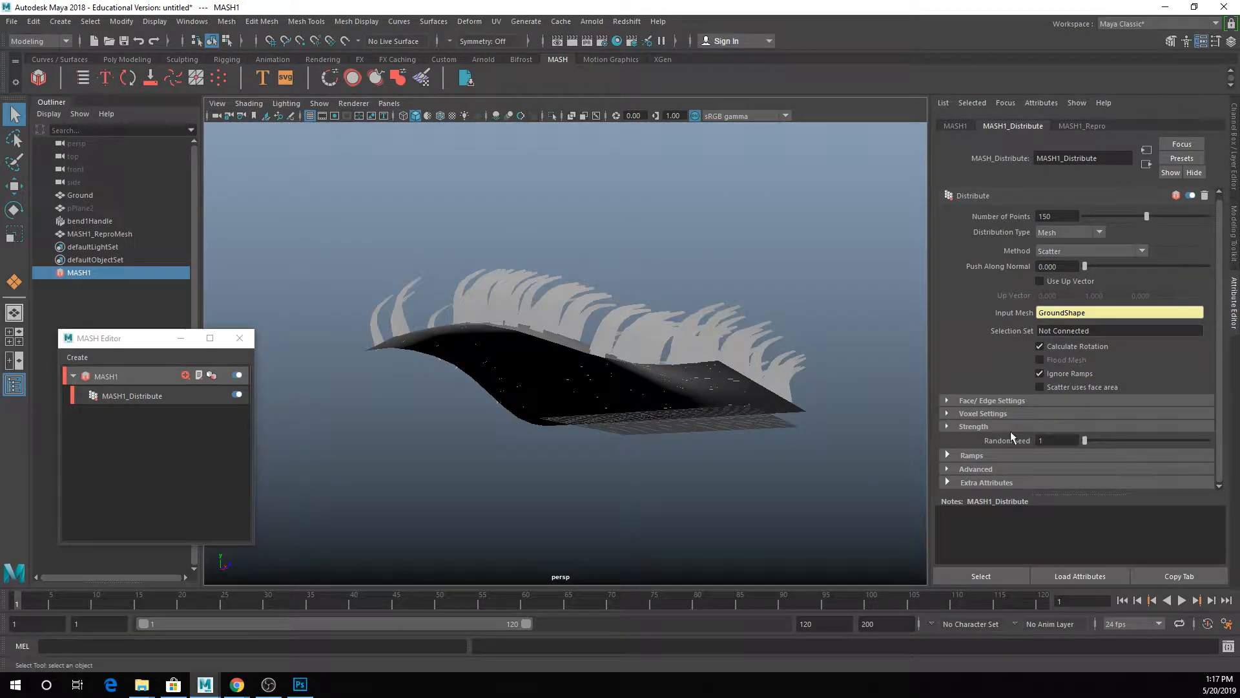
Step: Examine the Distribute node's ramp and strength settings and the available distribution methods
{"action": "left_click", "coordinate": [969, 457]}
{"action": "scroll", "coordinate": [1013, 423], "scroll_direction": "down", "scroll_amount": 3}
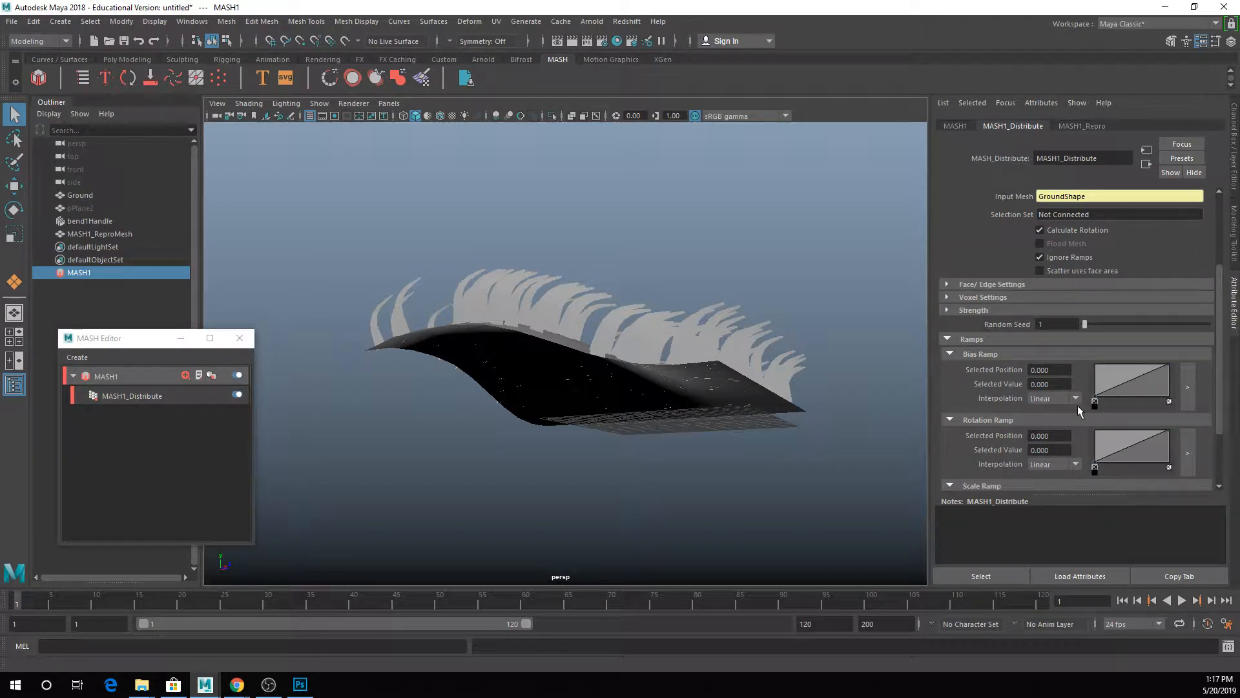
{"action": "scroll", "coordinate": [1079, 387], "scroll_direction": "up", "scroll_amount": 2}
{"action": "left_click", "coordinate": [1066, 378]}
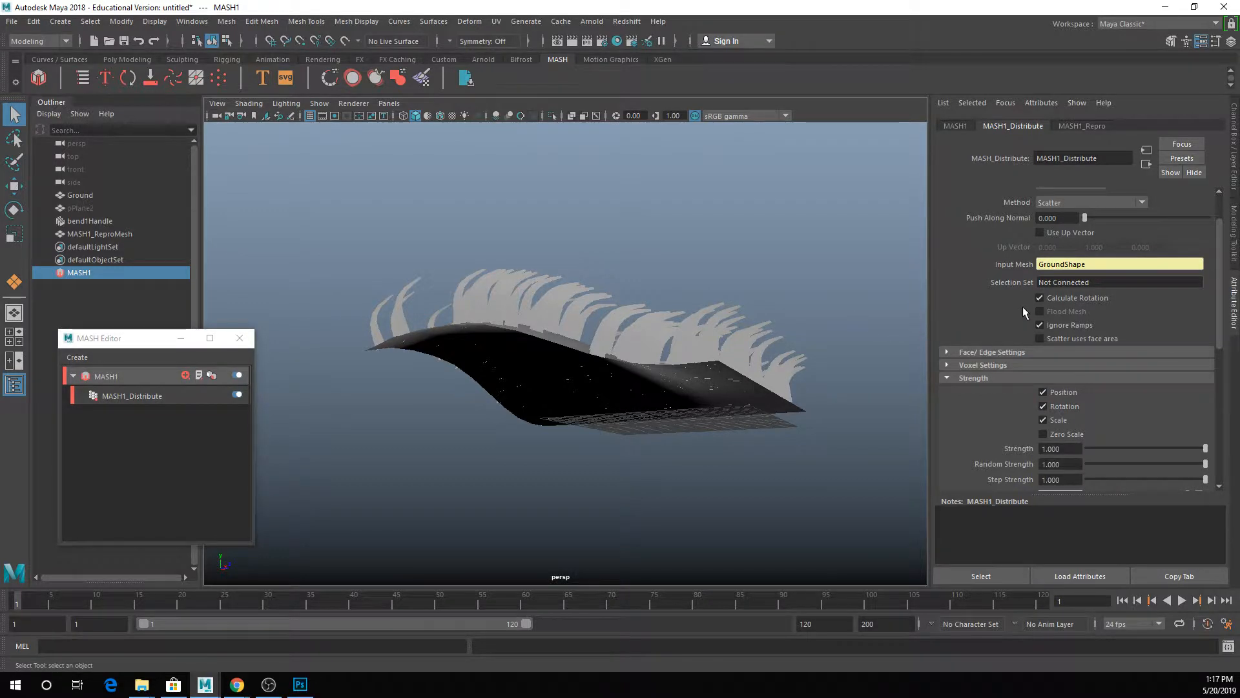
{"action": "scroll", "coordinate": [1022, 306], "scroll_direction": "up", "scroll_amount": 2}
{"action": "left_click", "coordinate": [1087, 255]}
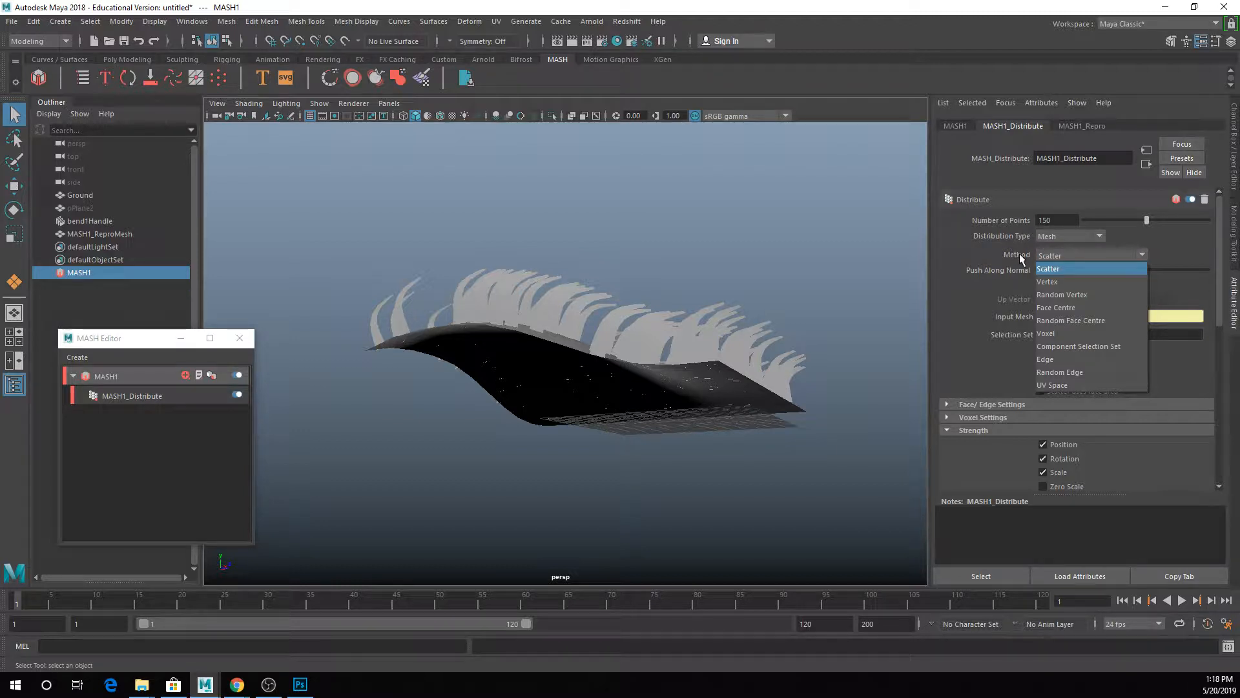
{"action": "left_click_drag", "start_coordinate": [678, 335], "coordinate": [618, 393], "text": "alt"}
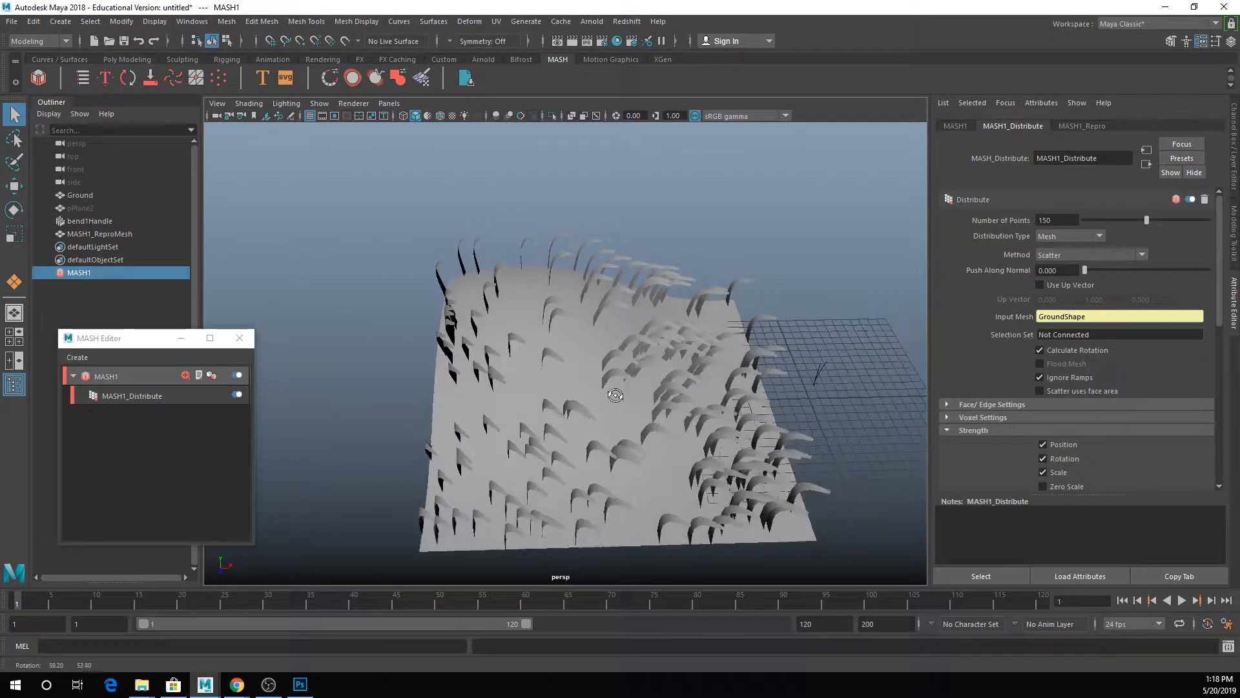
Step: Try the Vertex method for distributing the blades and inspect the pattern from several angles
{"action": "left_click", "coordinate": [1062, 253]}
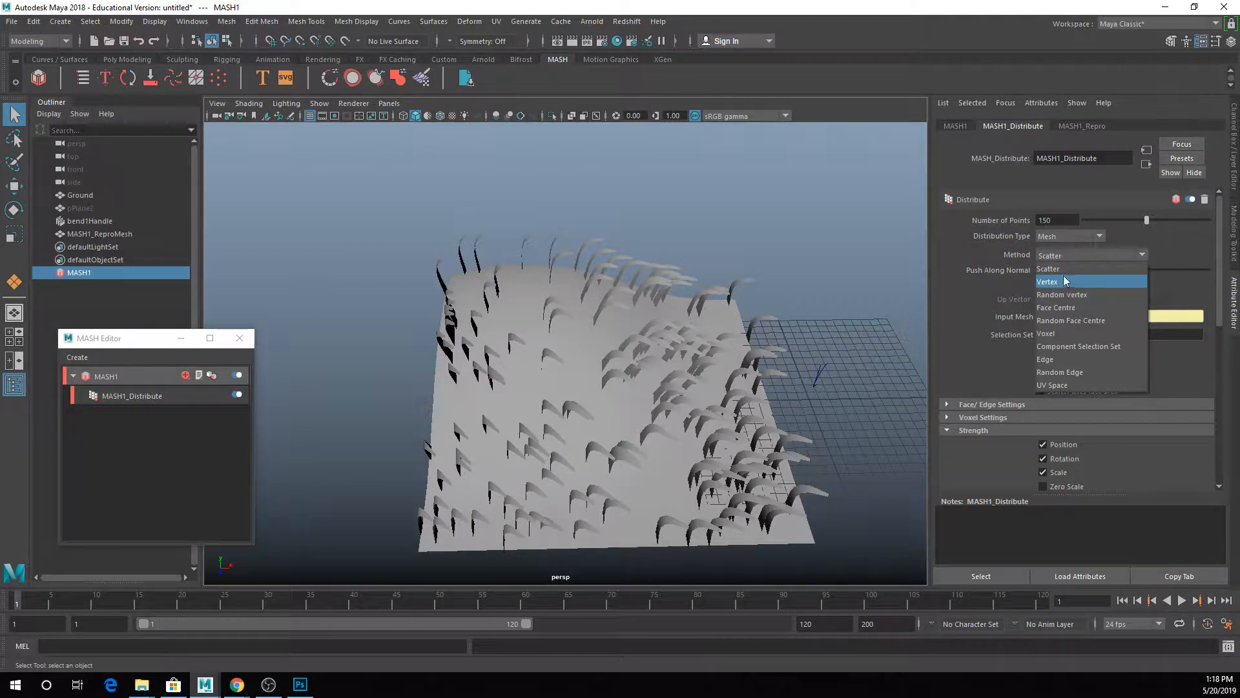
{"action": "left_click", "coordinate": [1063, 282]}
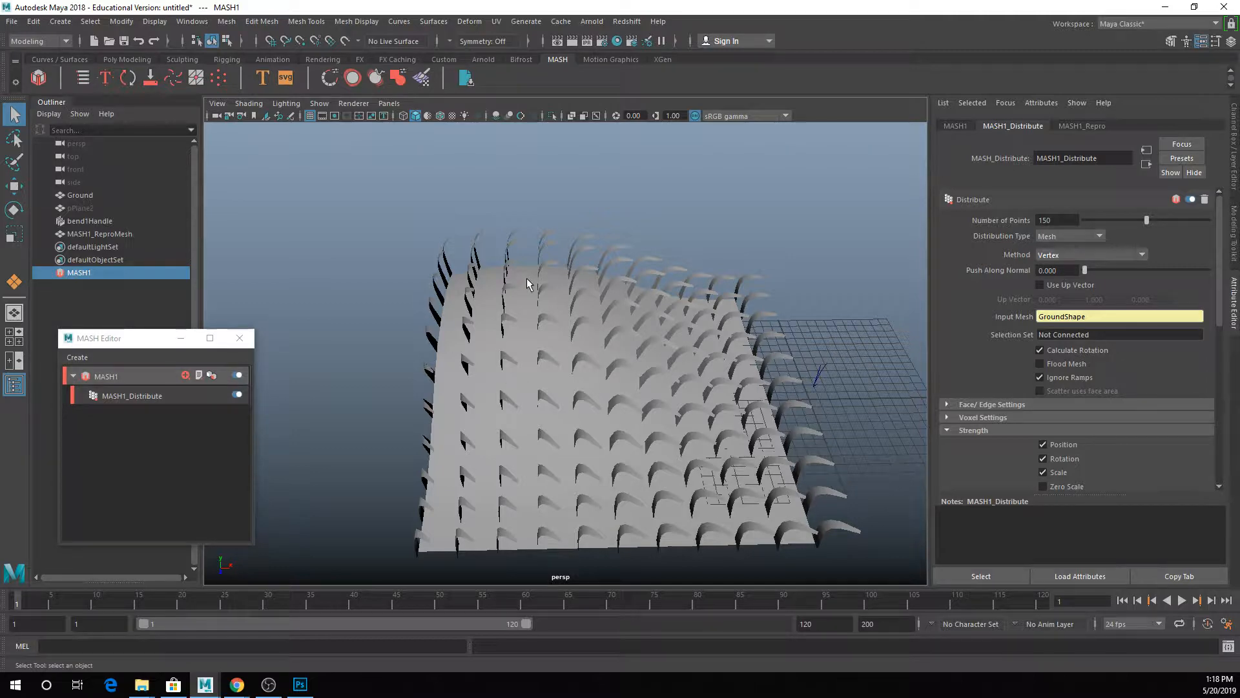
{"action": "left_click_drag", "start_coordinate": [558, 315], "coordinate": [510, 341], "text": "alt"}
{"action": "left_click_drag", "start_coordinate": [563, 387], "coordinate": [514, 409], "text": "alt"}
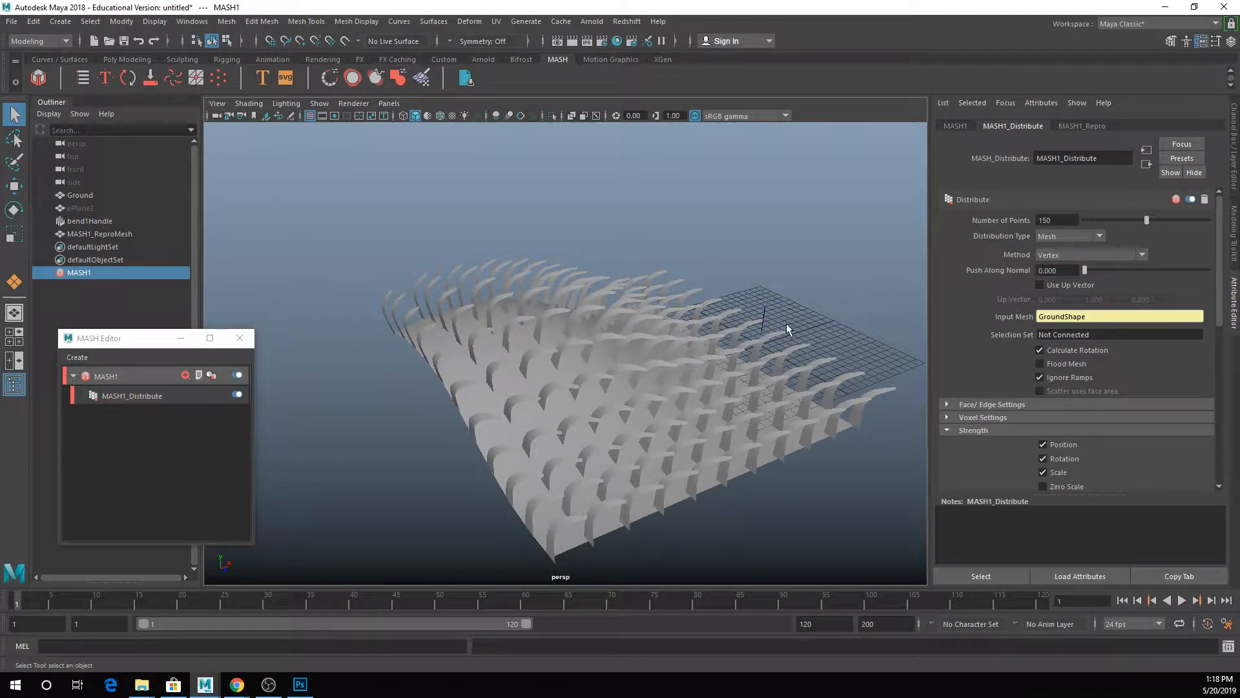
{"action": "left_click_drag", "start_coordinate": [786, 323], "coordinate": [735, 332], "text": "alt"}
Step: Try the Random Vertex and Face Centre distribution methods on the hill
{"action": "left_click", "coordinate": [1037, 254]}
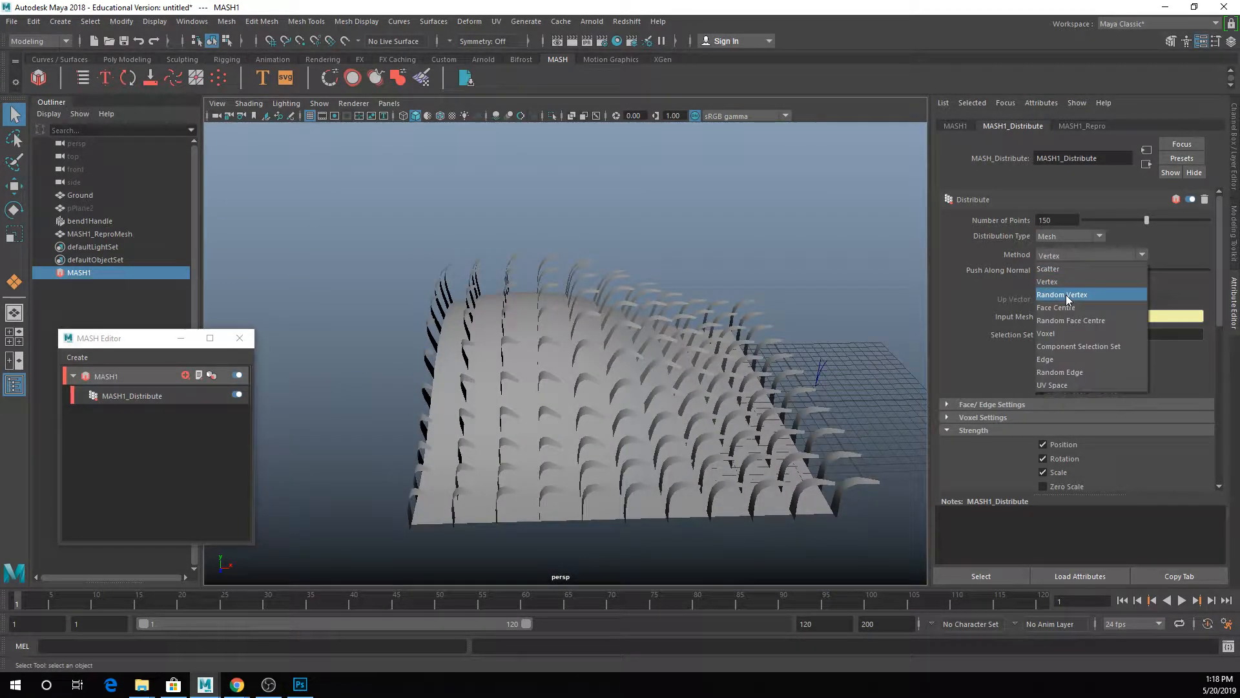
{"action": "left_click", "coordinate": [1065, 294]}
{"action": "left_click", "coordinate": [1066, 255]}
{"action": "left_click", "coordinate": [1066, 307]}
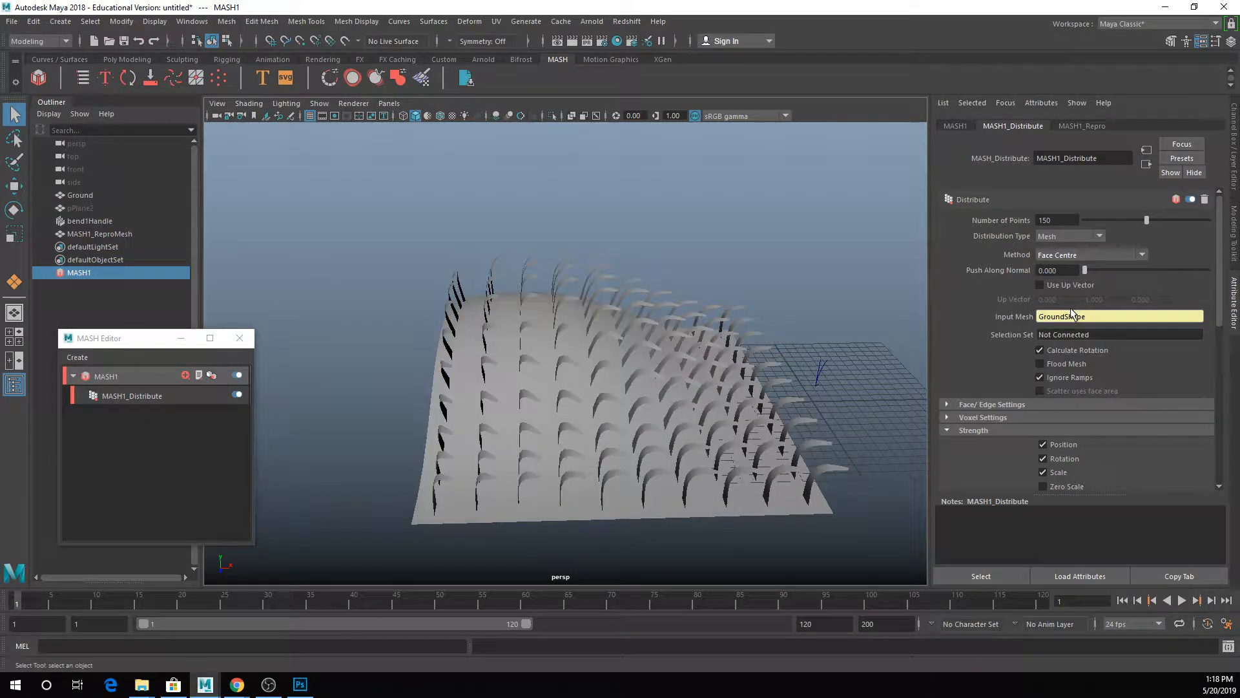
Step: Return the distribution Method to Scatter and inspect the blades from the side and above
{"action": "left_click", "coordinate": [1046, 250]}
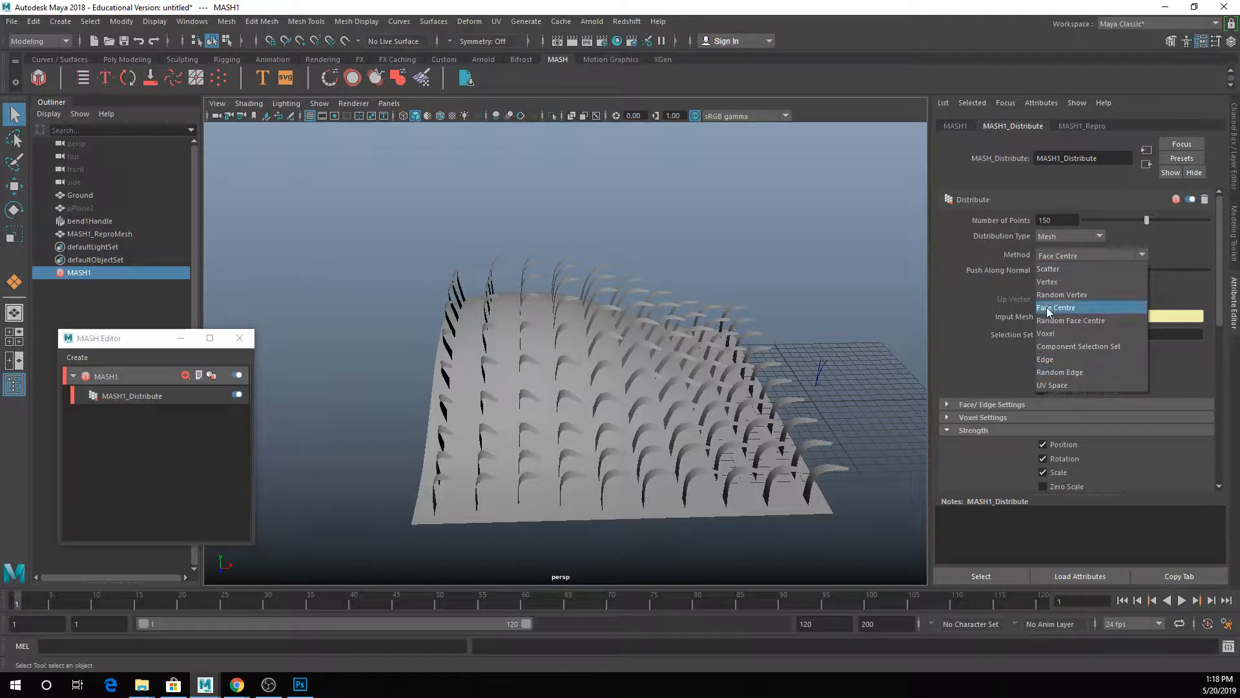
{"action": "left_click", "coordinate": [1057, 268]}
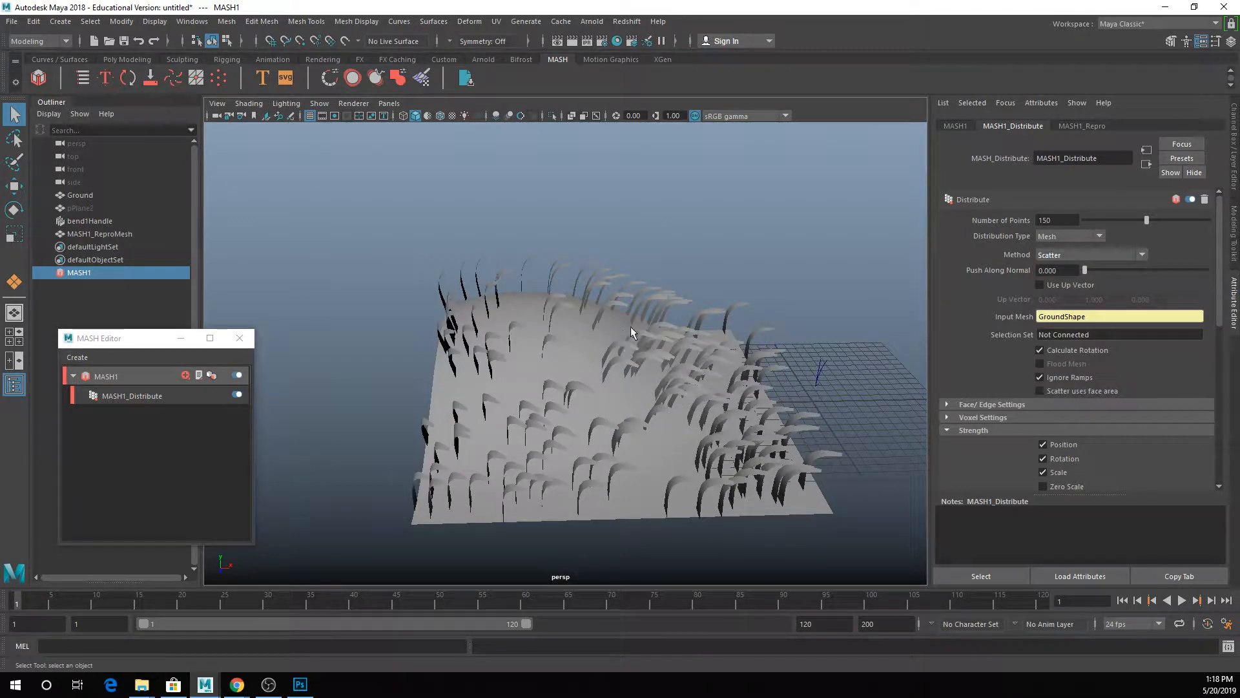
{"action": "left_click_drag", "start_coordinate": [630, 327], "coordinate": [711, 288], "text": "alt"}
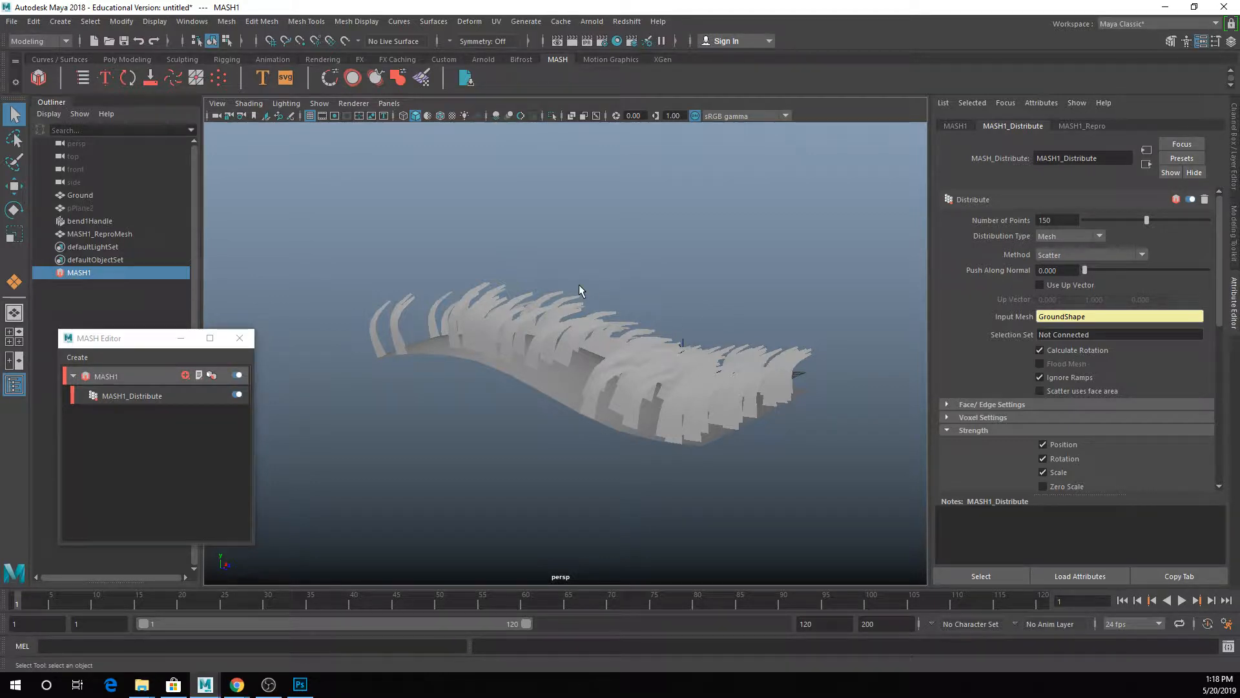
{"action": "left_click_drag", "start_coordinate": [579, 285], "coordinate": [443, 344], "text": "alt"}
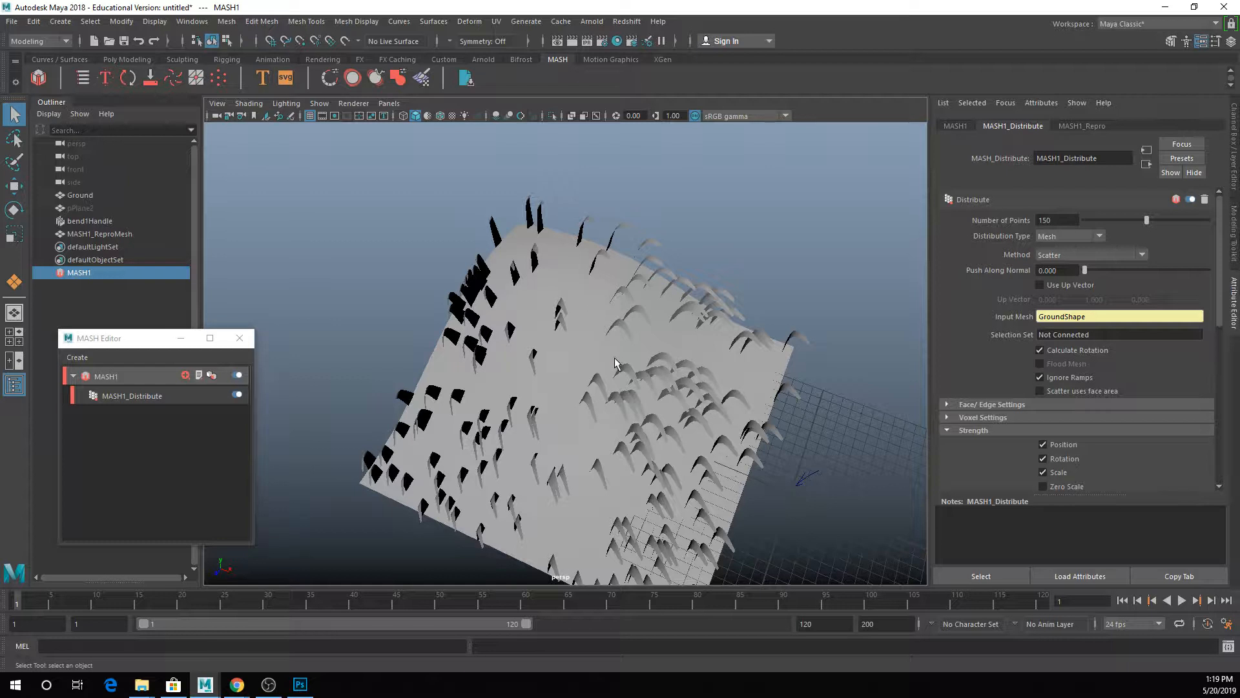
Step: Add a Random node to the MASH1 network
{"action": "left_click", "coordinate": [106, 375]}
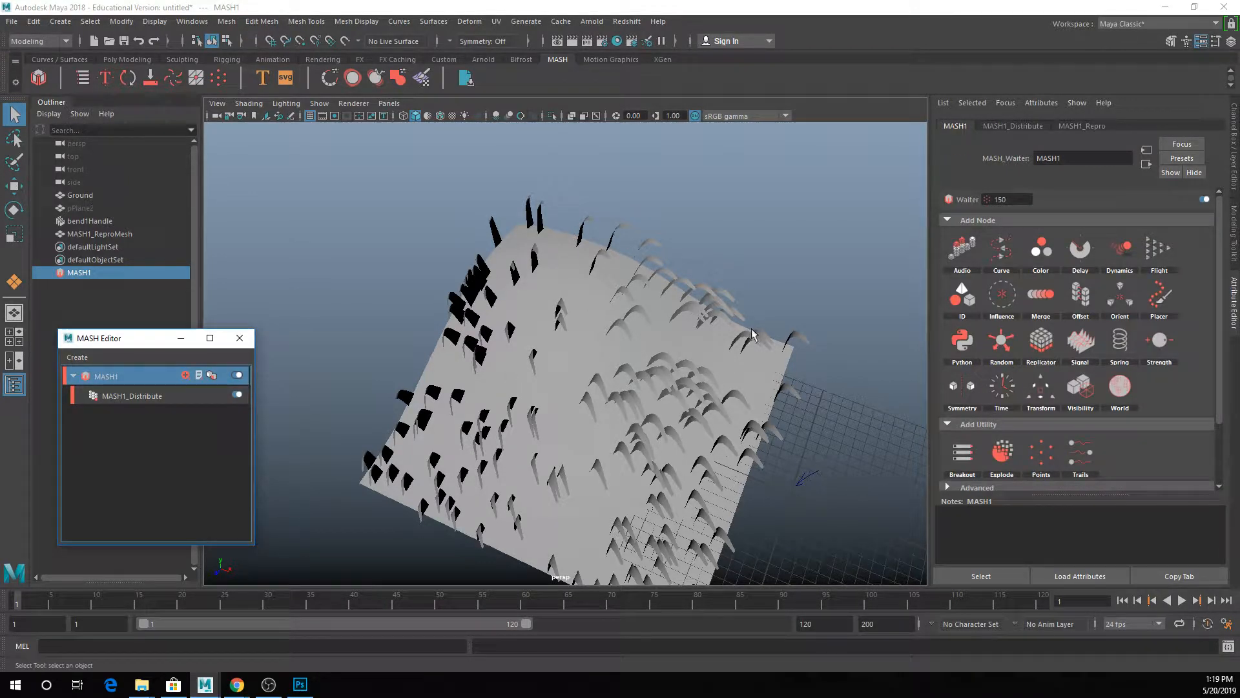
{"action": "left_click_drag", "start_coordinate": [589, 390], "coordinate": [476, 327], "text": "alt"}
{"action": "left_click_drag", "start_coordinate": [539, 358], "coordinate": [601, 385], "text": "alt"}
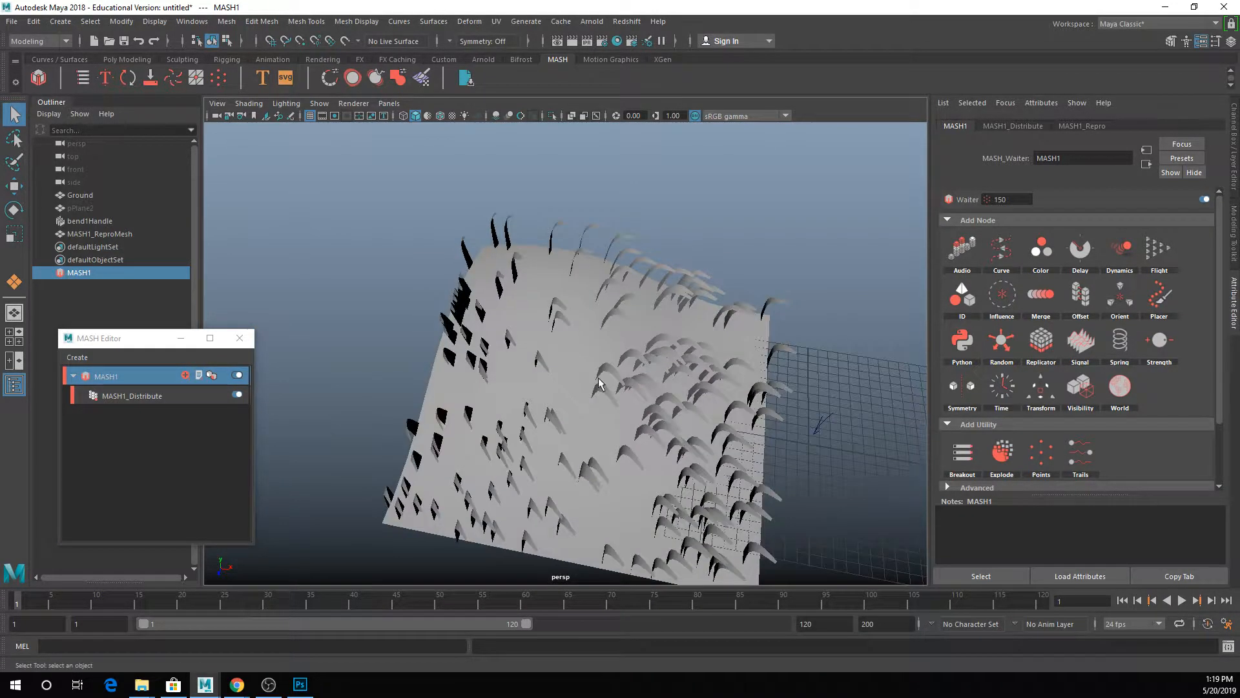
{"action": "left_click", "coordinate": [1001, 337]}
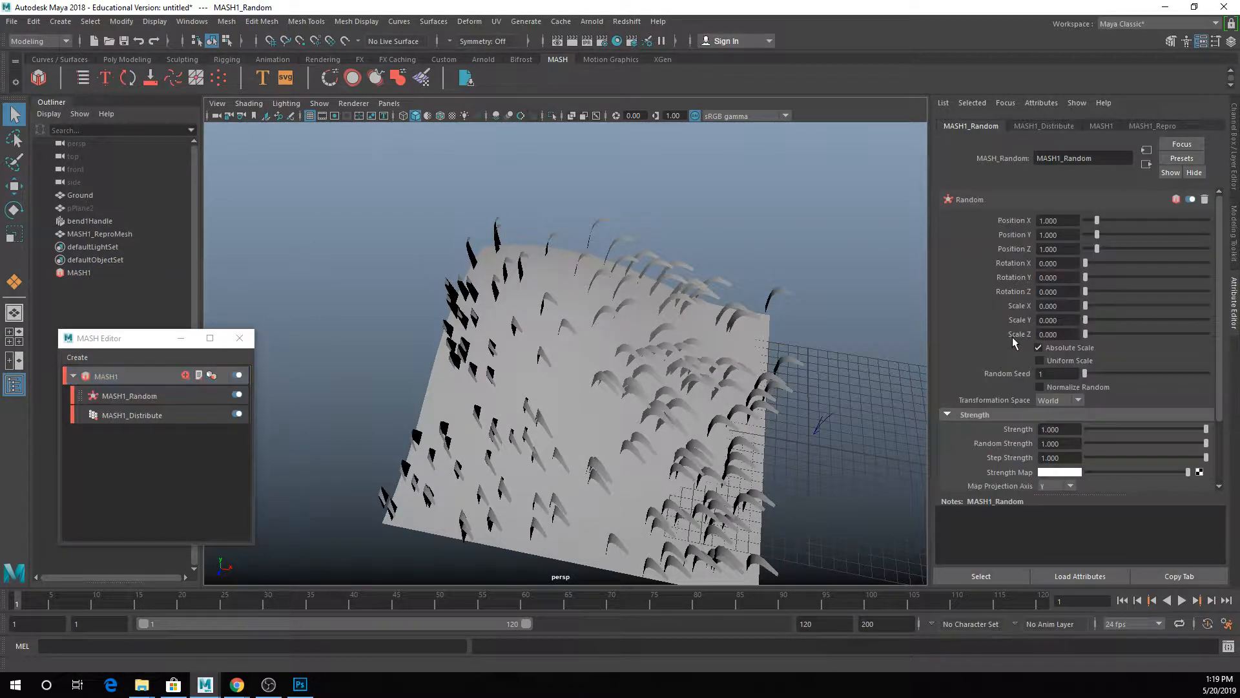
Step: Set the Random node's Position X, Y and Z to 0 to keep the blades on the ground
{"action": "left_click_drag", "start_coordinate": [676, 352], "coordinate": [750, 297], "text": "alt"}
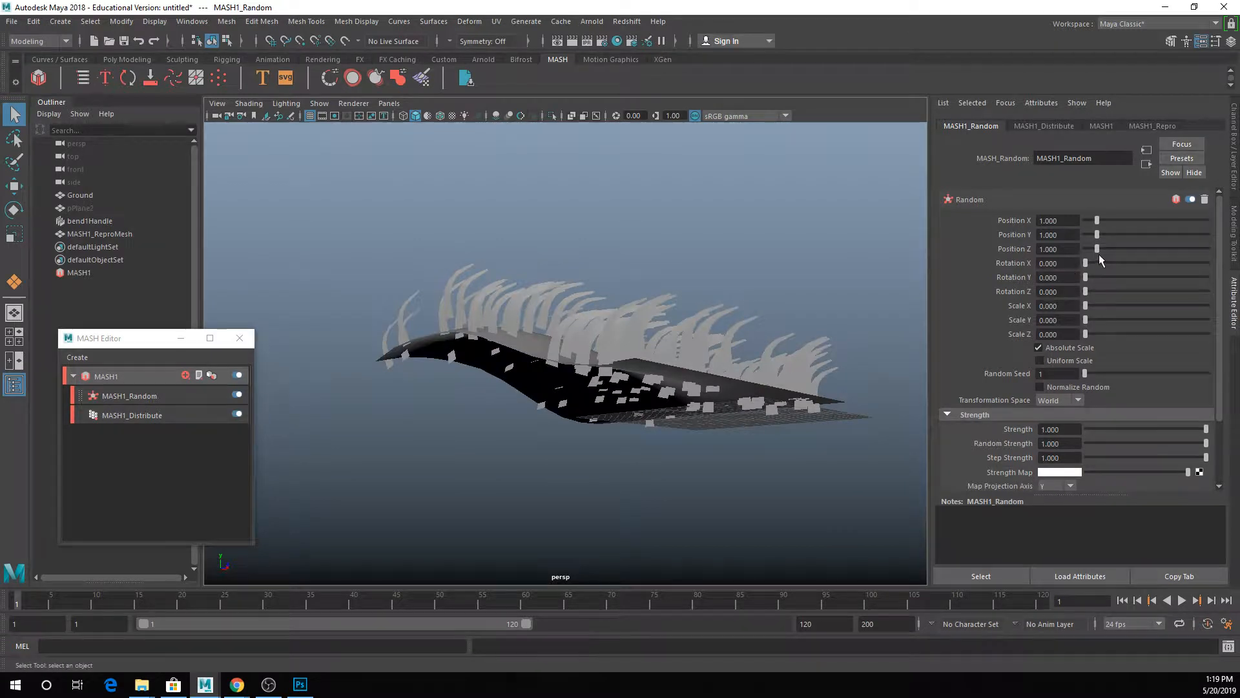
{"action": "left_click_drag", "start_coordinate": [1096, 249], "coordinate": [1085, 220]}
{"action": "left_click_drag", "start_coordinate": [692, 310], "coordinate": [652, 340], "text": "alt"}
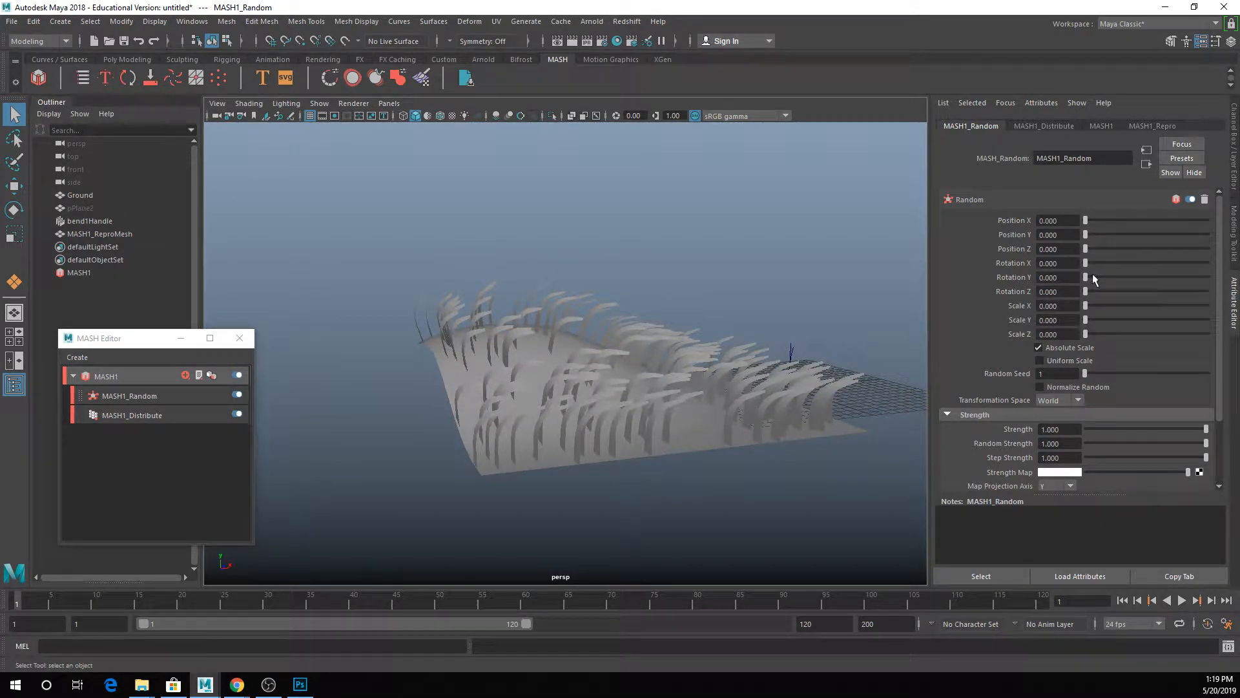
Step: Try random rotation of the blades on the X, Y and Z axes, returning all three rotations to 0
{"action": "mouse_move", "coordinate": [1085, 263]}
{"action": "left_mouse_down"}
{"action": "mouse_move", "coordinate": [1111, 261]}
{"action": "mouse_move", "coordinate": [1079, 267]}
{"action": "mouse_move", "coordinate": [1115, 276]}
{"action": "mouse_move", "coordinate": [1068, 280]}
{"action": "mouse_move", "coordinate": [1110, 281]}
{"action": "mouse_move", "coordinate": [1126, 297]}
{"action": "mouse_move", "coordinate": [1091, 289]}
{"action": "mouse_move", "coordinate": [1122, 289]}
{"action": "mouse_move", "coordinate": [1093, 286]}
{"action": "mouse_move", "coordinate": [1120, 278]}
{"action": "mouse_move", "coordinate": [1090, 277]}
{"action": "mouse_move", "coordinate": [1111, 260]}
{"action": "mouse_move", "coordinate": [1083, 263]}
{"action": "left_mouse_up"}
{"action": "key", "text": "ctrl+z"}
{"action": "left_click_drag", "start_coordinate": [432, 393], "coordinate": [604, 425], "text": "alt"}
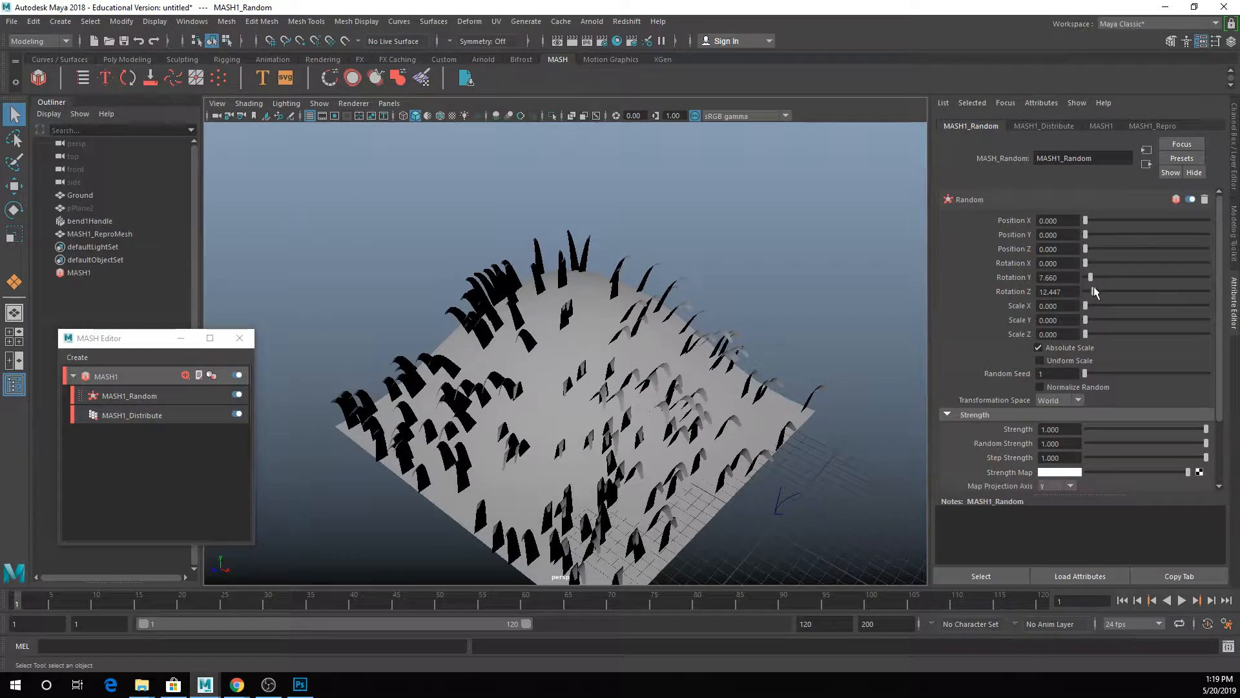
{"action": "left_click_drag", "start_coordinate": [1094, 291], "coordinate": [1071, 269]}
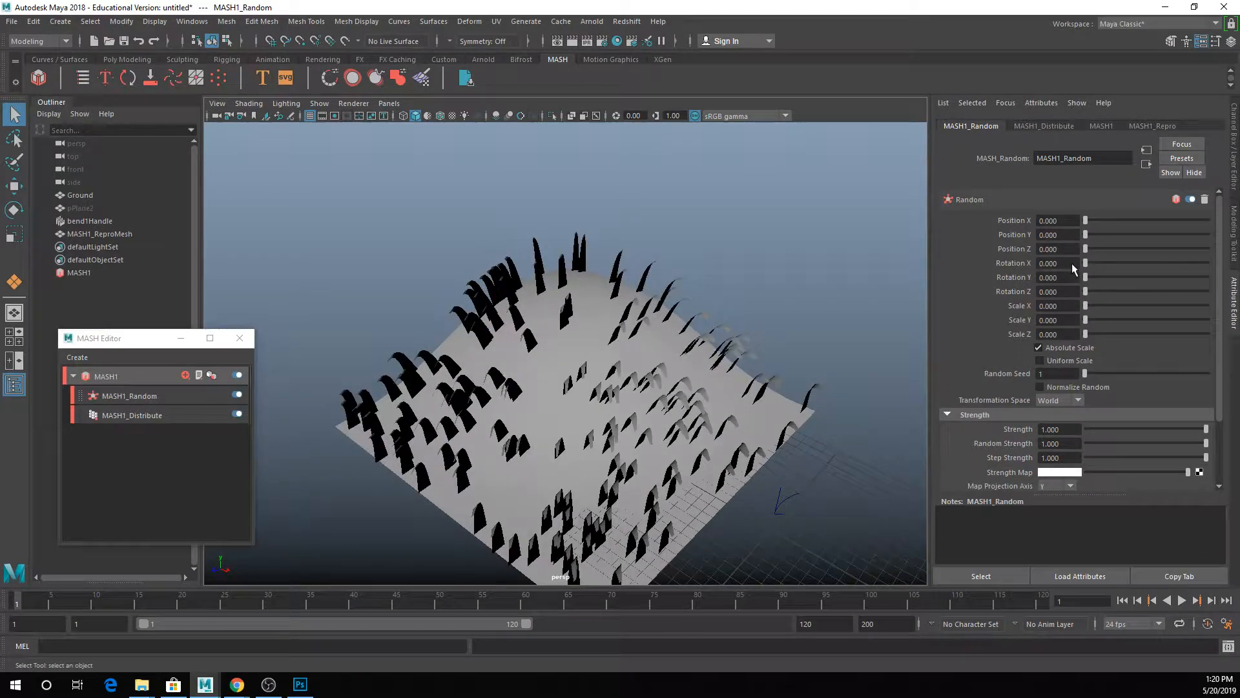
Step: Unhide the source blade pPlane2, try rotating it about its Y axis and undo the rotation
{"action": "left_click", "coordinate": [84, 208]}
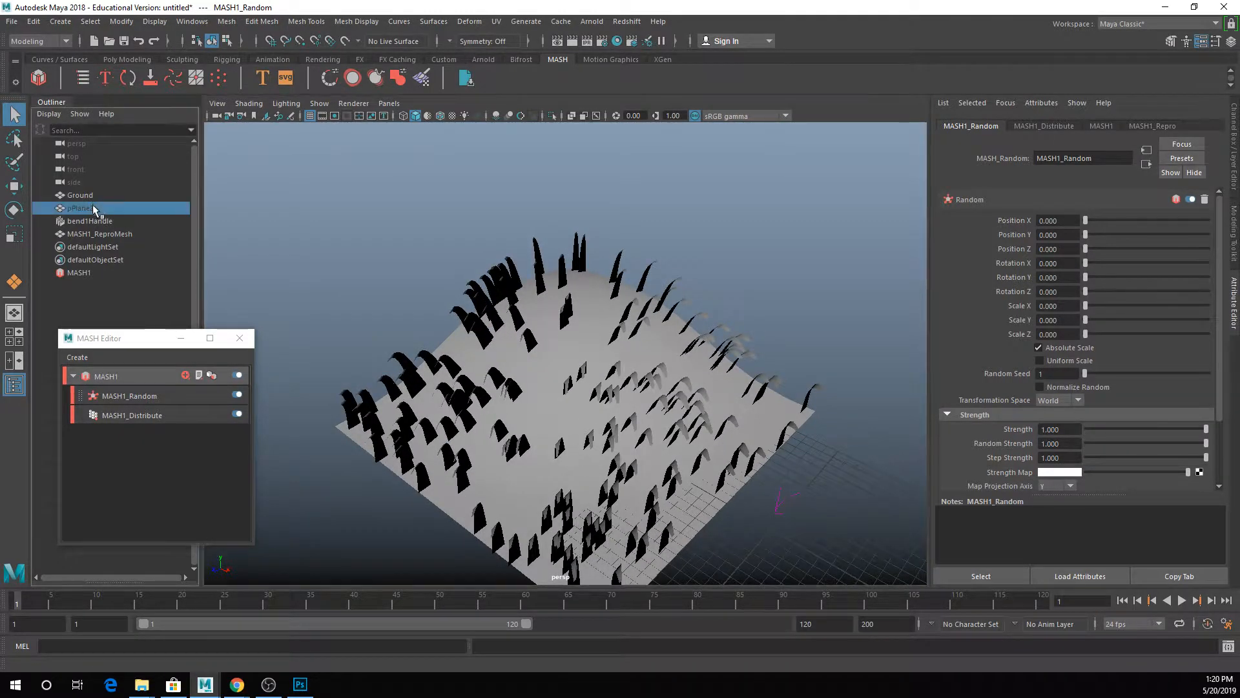
{"action": "key", "text": "shift+h"}
{"action": "key", "text": "e"}
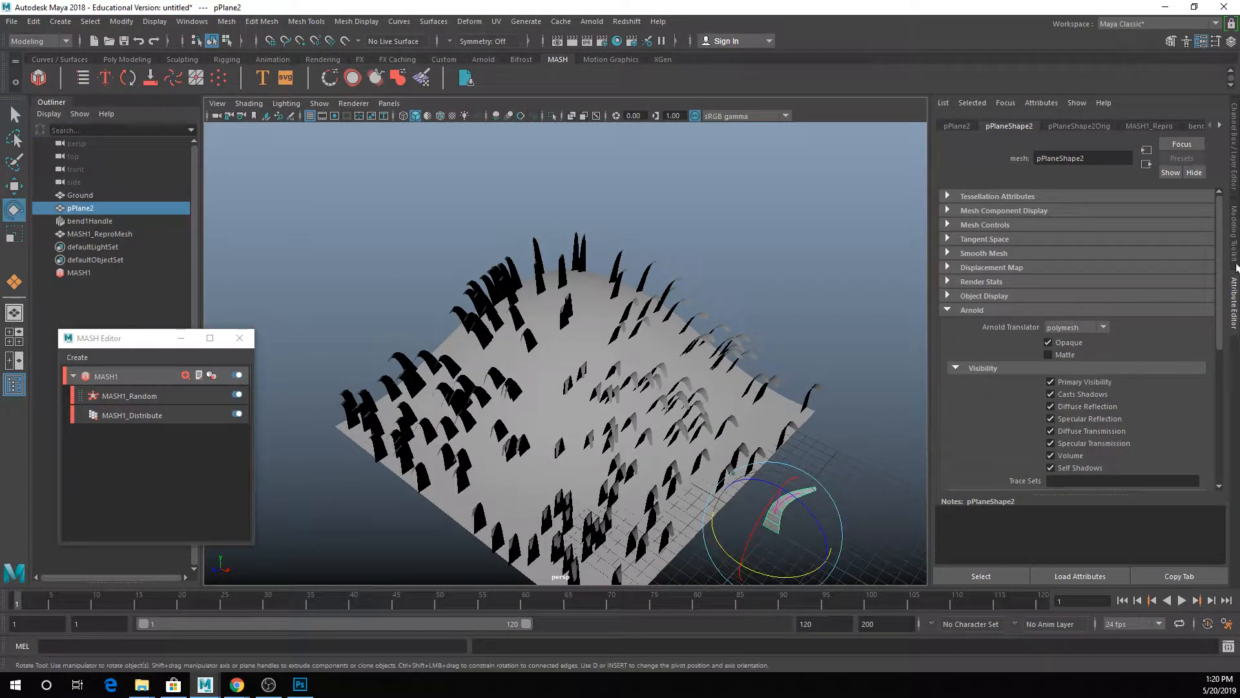
{"action": "key", "text": "ctrl+a"}
{"action": "left_click_drag", "start_coordinate": [814, 557], "coordinate": [838, 574]}
{"action": "key", "text": "ctrl+z"}
{"action": "key", "text": "q"}
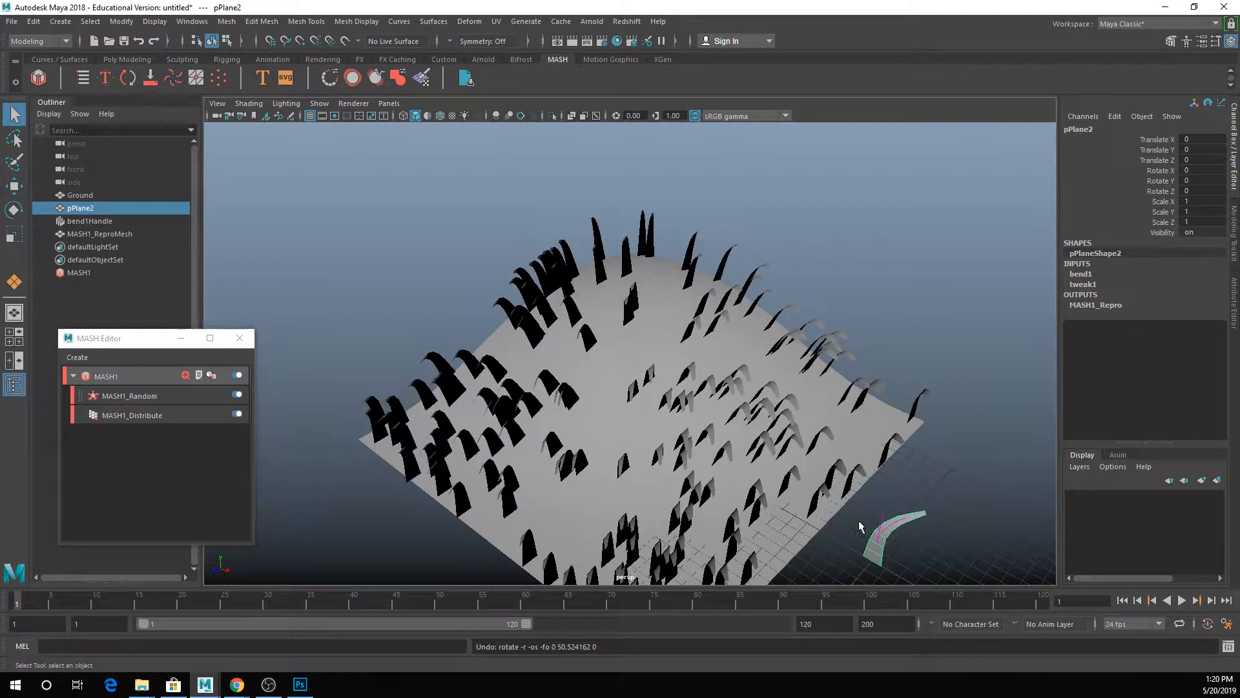
Step: Reopen the MASH1_Random node's attributes and set Rotation Y to about 21
{"action": "left_click", "coordinate": [97, 274]}
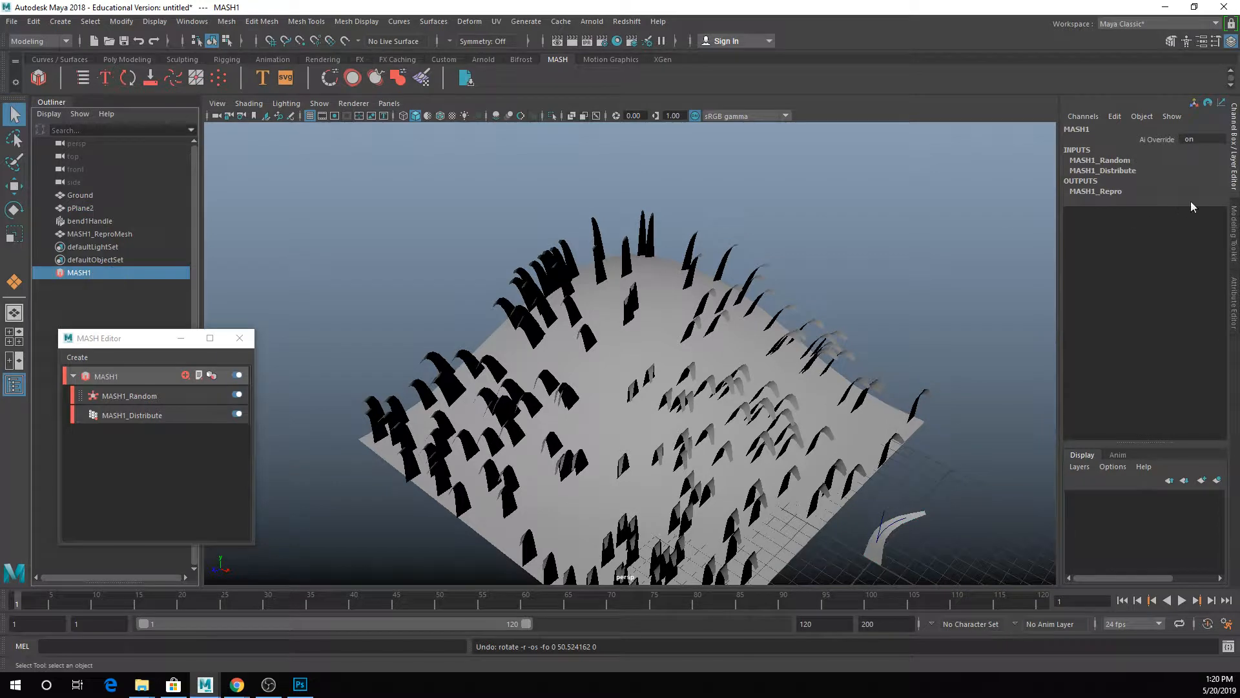
{"action": "left_click", "coordinate": [1234, 304]}
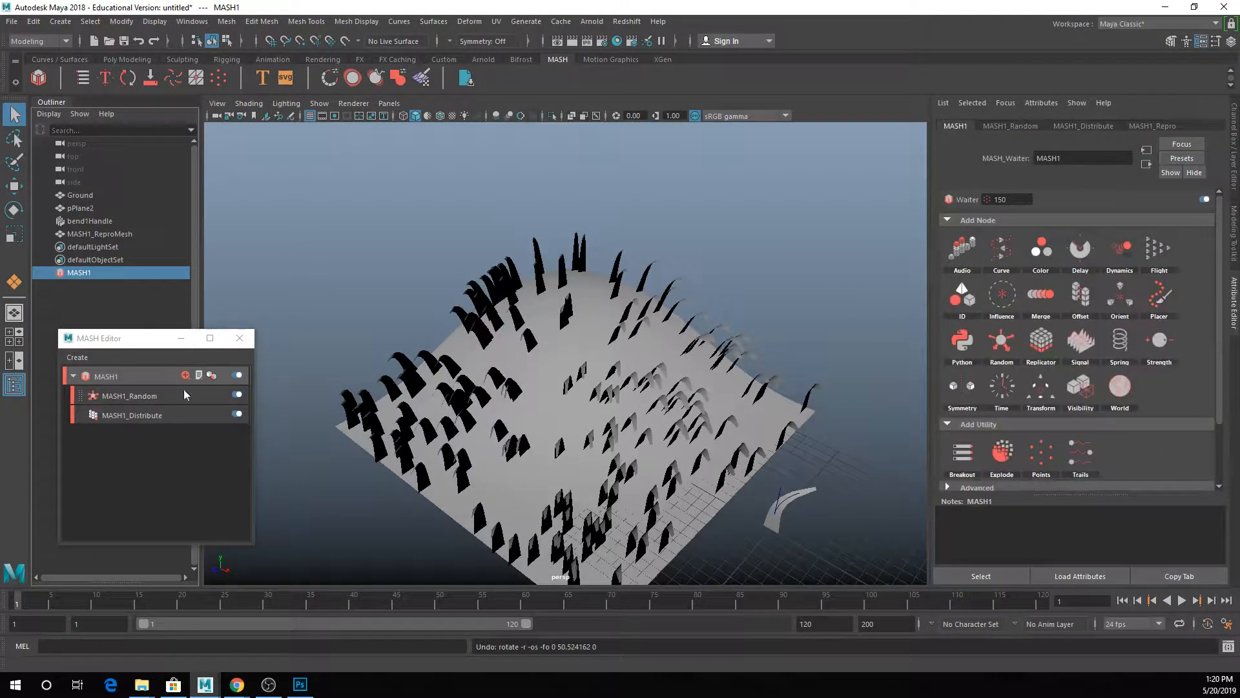
{"action": "left_click", "coordinate": [164, 398]}
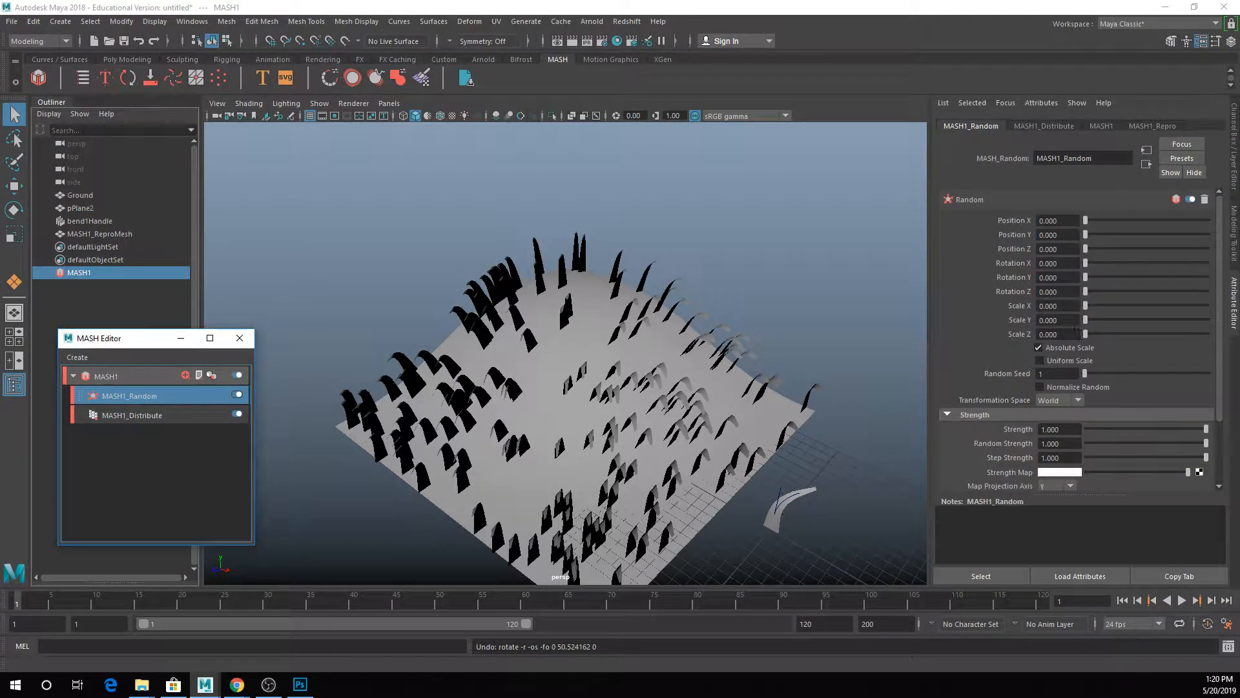
{"action": "mouse_move", "coordinate": [1087, 278]}
{"action": "left_mouse_down"}
{"action": "mouse_move", "coordinate": [1153, 270]}
{"action": "mouse_move", "coordinate": [1099, 270]}
{"action": "left_mouse_up"}
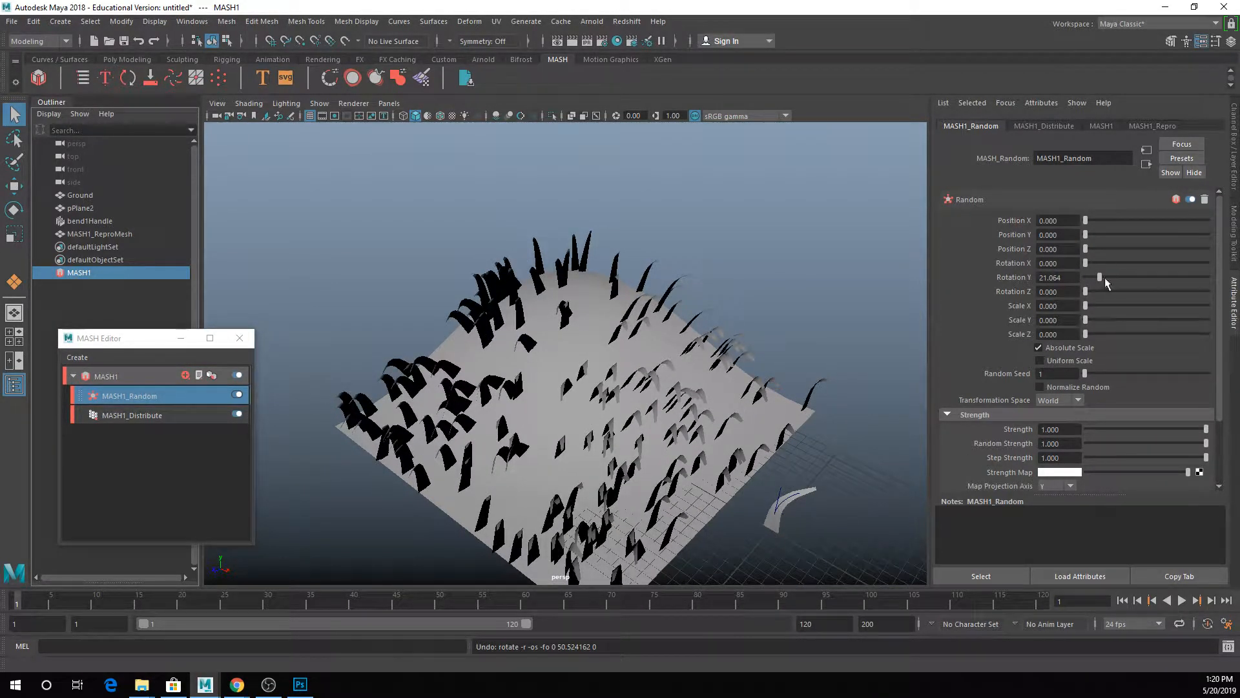
Step: Try a Rotation Y of about 106 on the Random node, undo it and return Rotation Y to 0
{"action": "left_click_drag", "start_coordinate": [1106, 283], "coordinate": [1159, 279]}
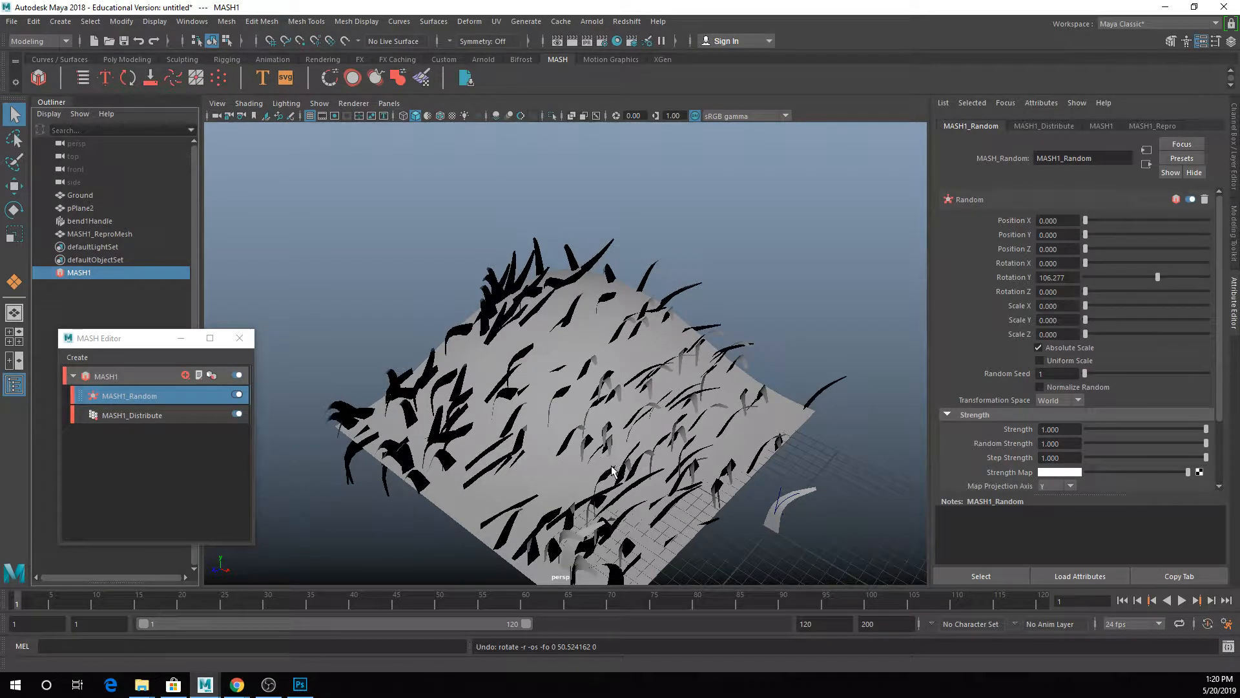
{"action": "left_click_drag", "start_coordinate": [613, 472], "coordinate": [557, 445], "text": "alt"}
{"action": "key", "text": "ctrl+z"}
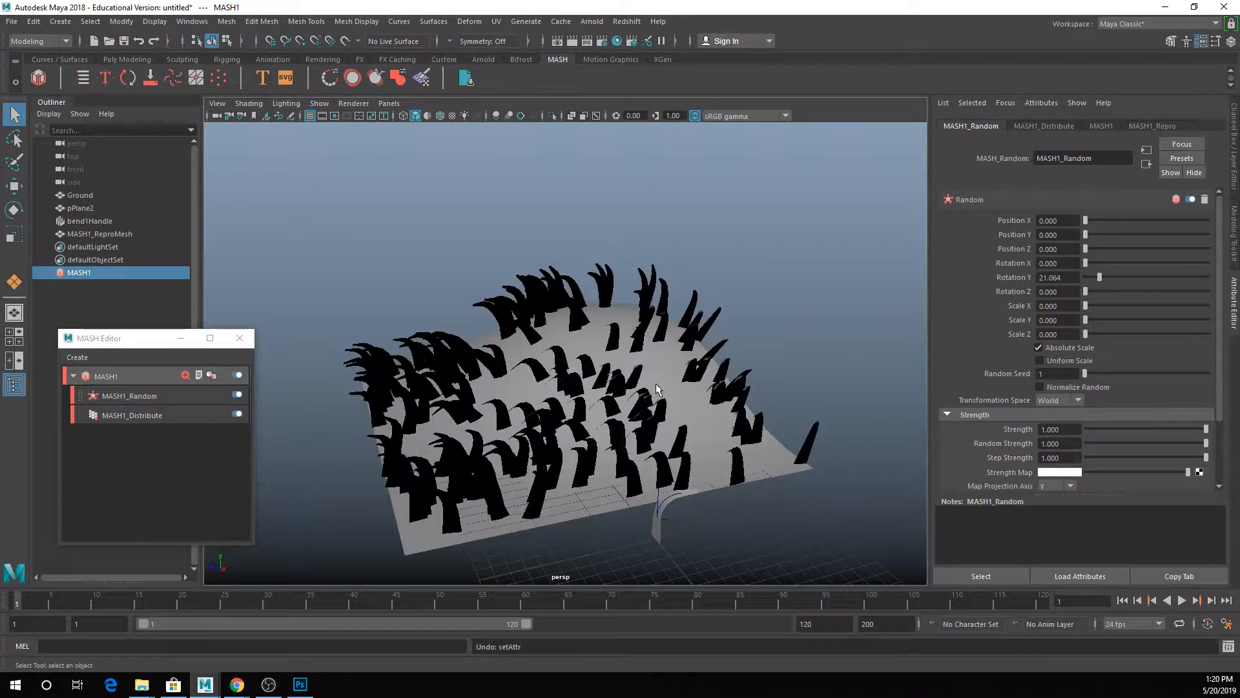
{"action": "left_click_drag", "start_coordinate": [1086, 264], "coordinate": [1063, 286]}
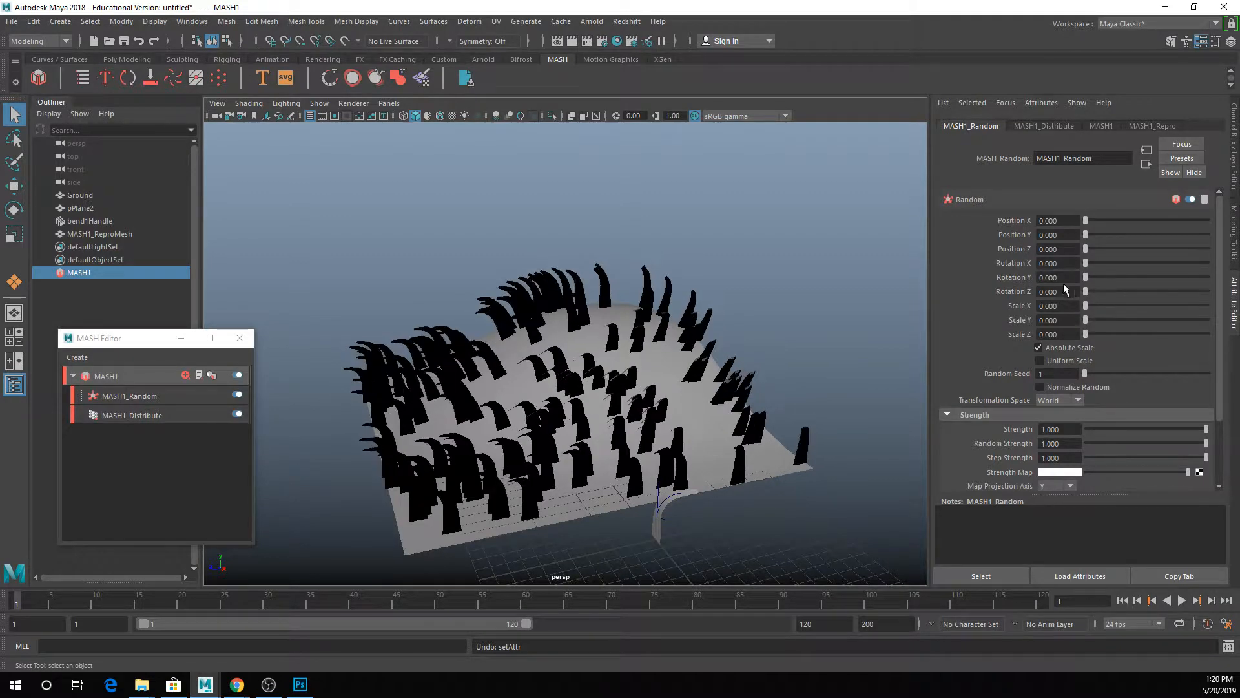
Step: Turn off Calculate Rotation on MASH1_Distribute and try the Random node's Rotation Y, returning it to 0
{"action": "left_click", "coordinate": [109, 416]}
{"action": "left_click", "coordinate": [1060, 351]}
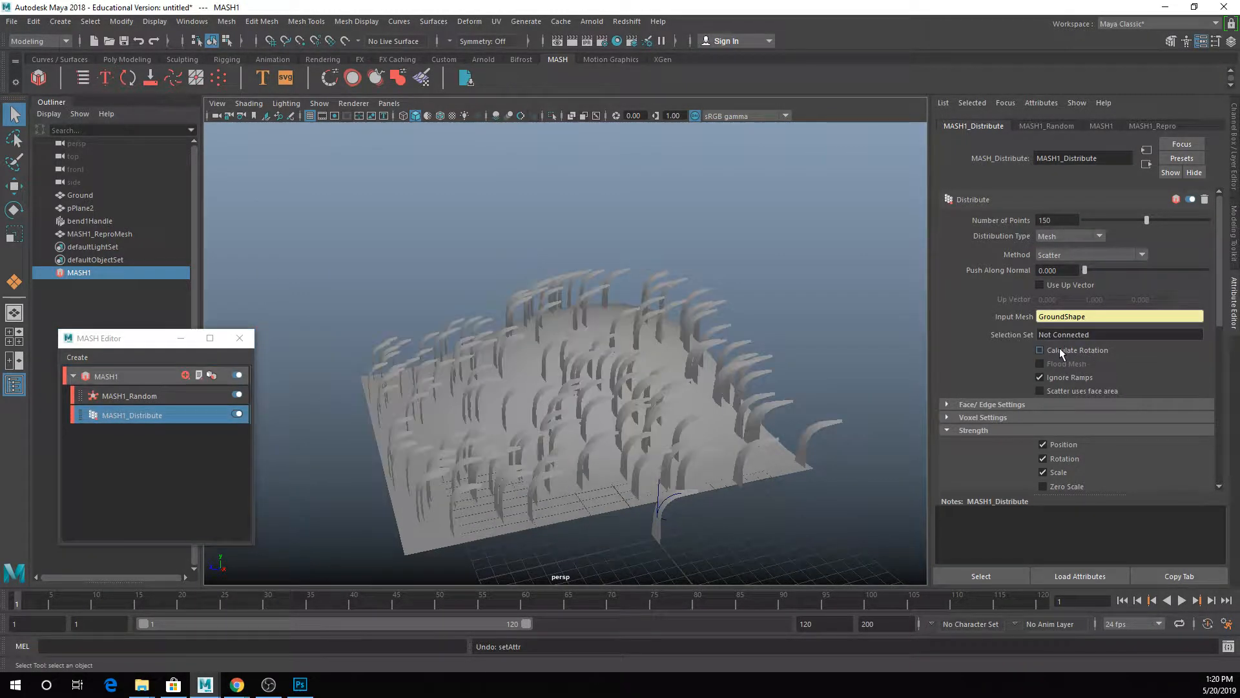
{"action": "left_click", "coordinate": [127, 399]}
{"action": "left_click_drag", "start_coordinate": [1085, 277], "coordinate": [1013, 255]}
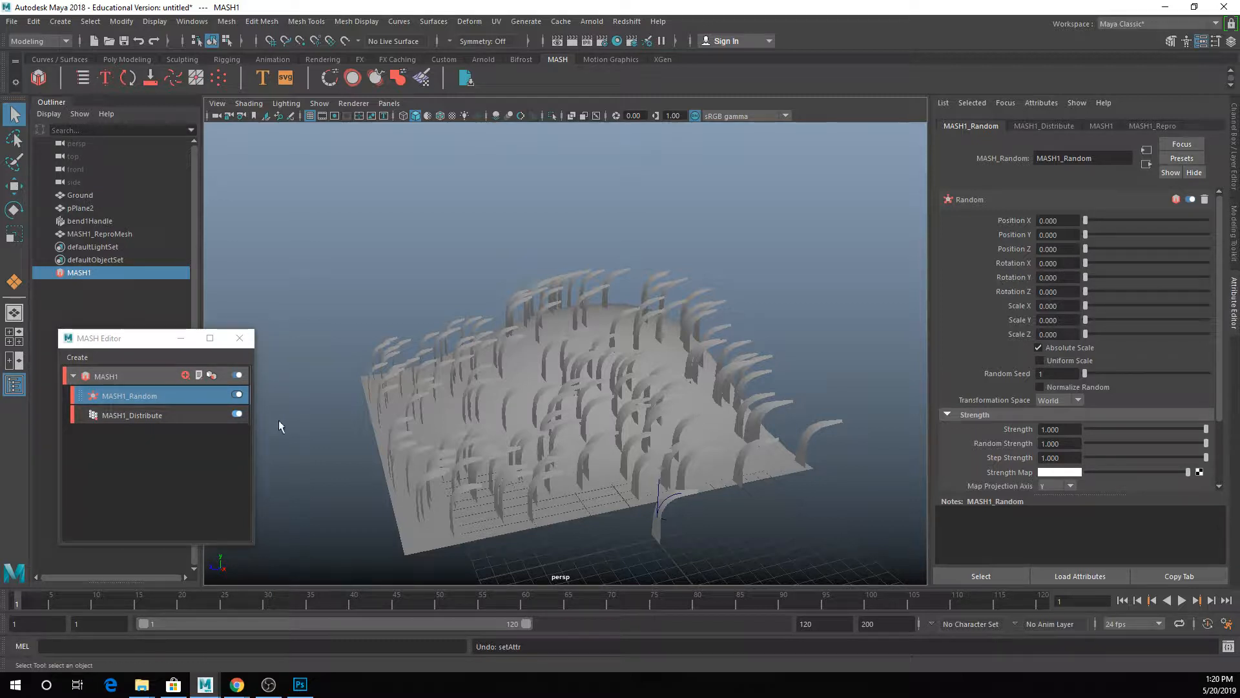
Step: Compare the random Y rotation with Calculate Rotation turned back on in MASH1_Distribute, ending with Calculate Rotation off again
{"action": "left_click", "coordinate": [132, 415]}
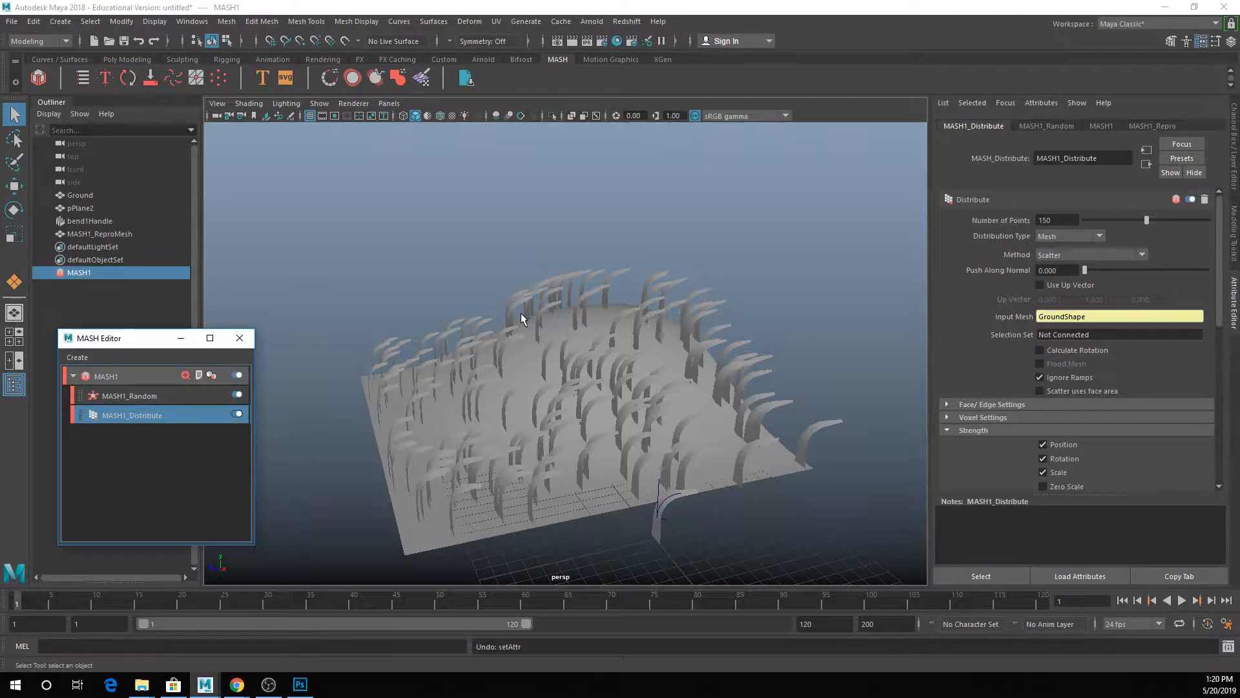
{"action": "left_click_drag", "start_coordinate": [629, 438], "coordinate": [894, 405], "text": "alt"}
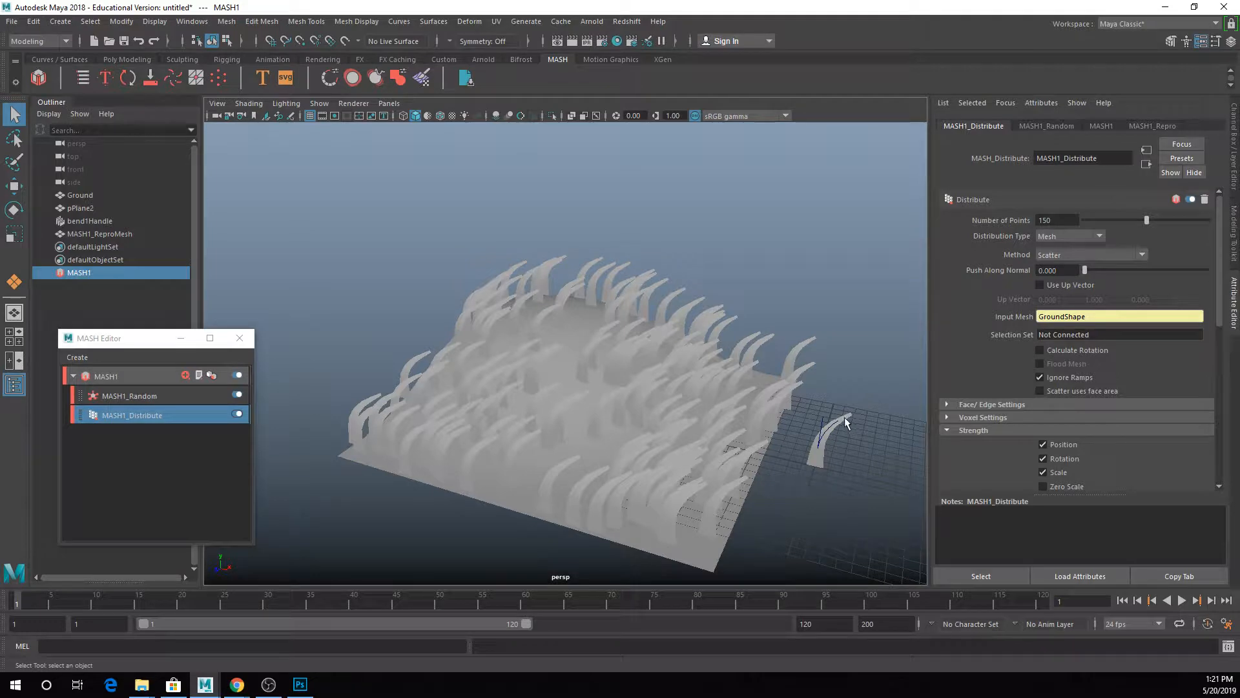
{"action": "left_click", "coordinate": [1069, 348]}
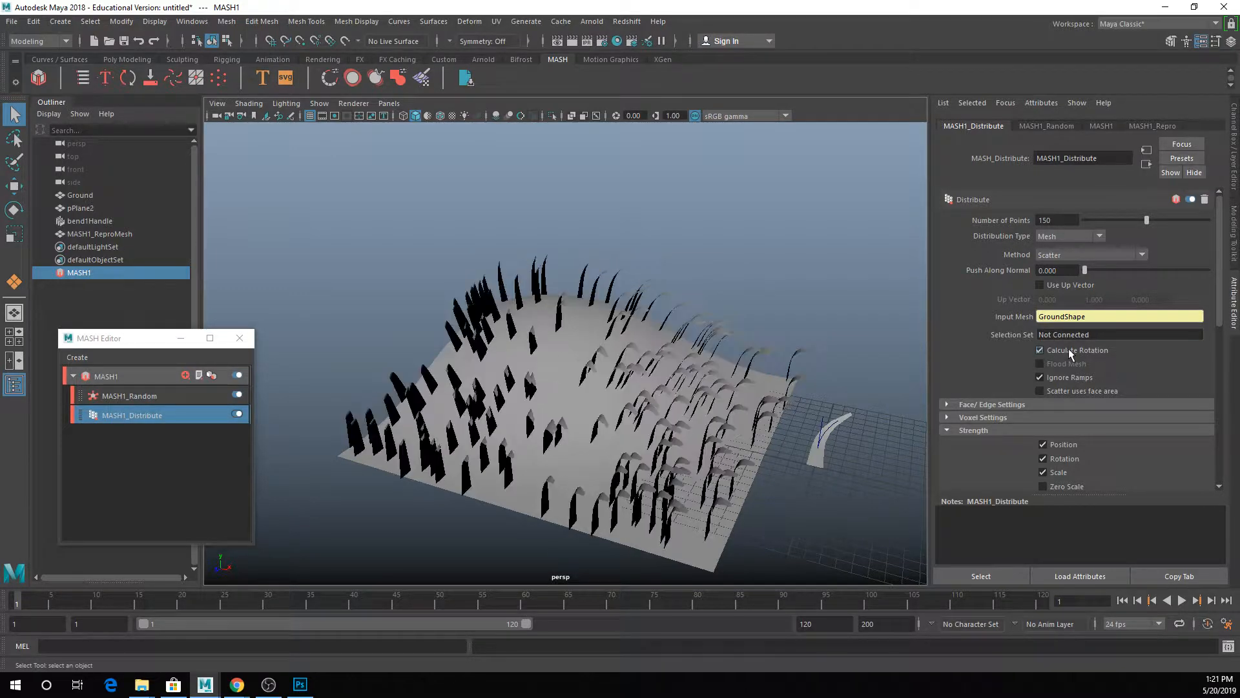
{"action": "left_click_drag", "start_coordinate": [628, 421], "coordinate": [563, 296], "text": "alt"}
{"action": "left_click_drag", "start_coordinate": [811, 392], "coordinate": [698, 348], "text": "alt"}
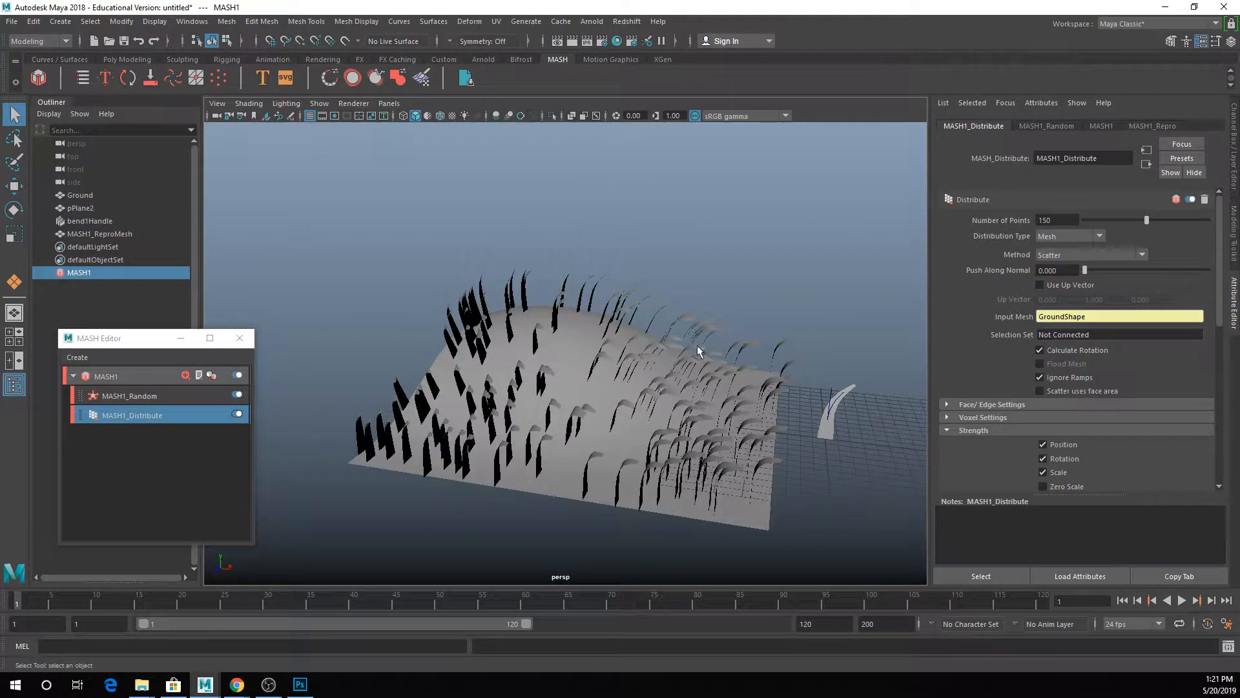
{"action": "left_click", "coordinate": [200, 396]}
{"action": "left_click_drag", "start_coordinate": [1086, 278], "coordinate": [1057, 286]}
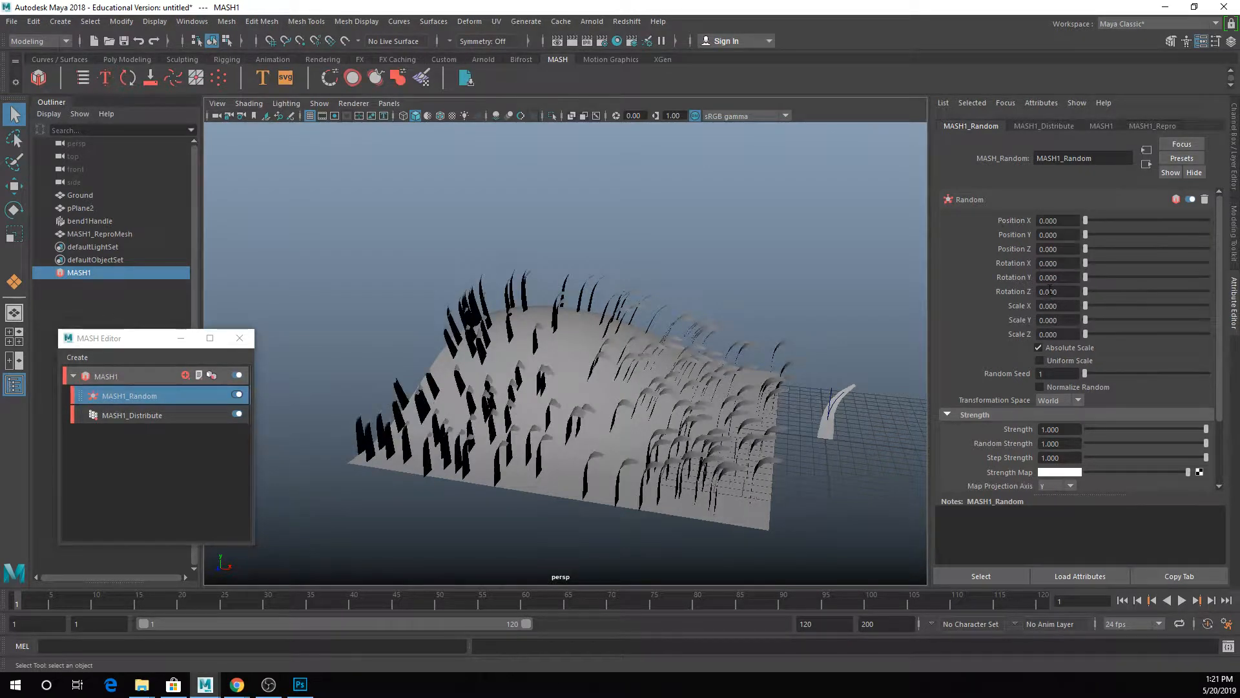
{"action": "left_click", "coordinate": [161, 415]}
{"action": "left_click", "coordinate": [1055, 350]}
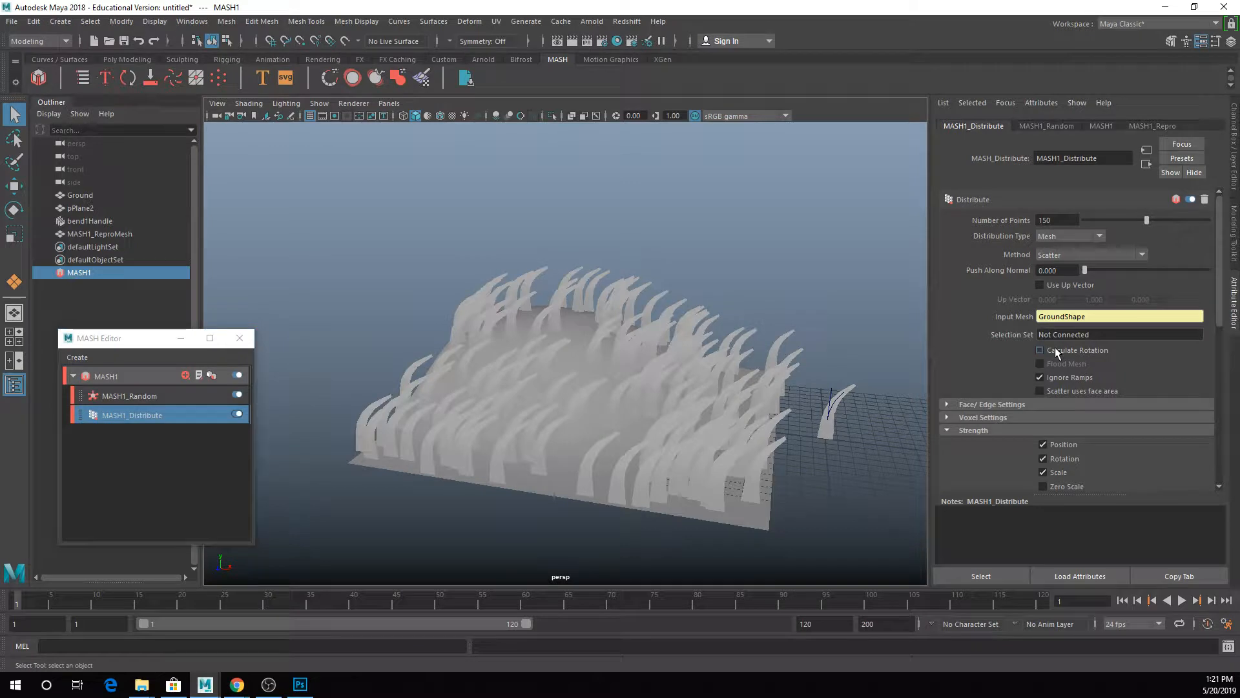
Step: Raise the Random node's Rotation Y and scale values to vary the blades' direction and size, and clear the selection
{"action": "left_click", "coordinate": [144, 397]}
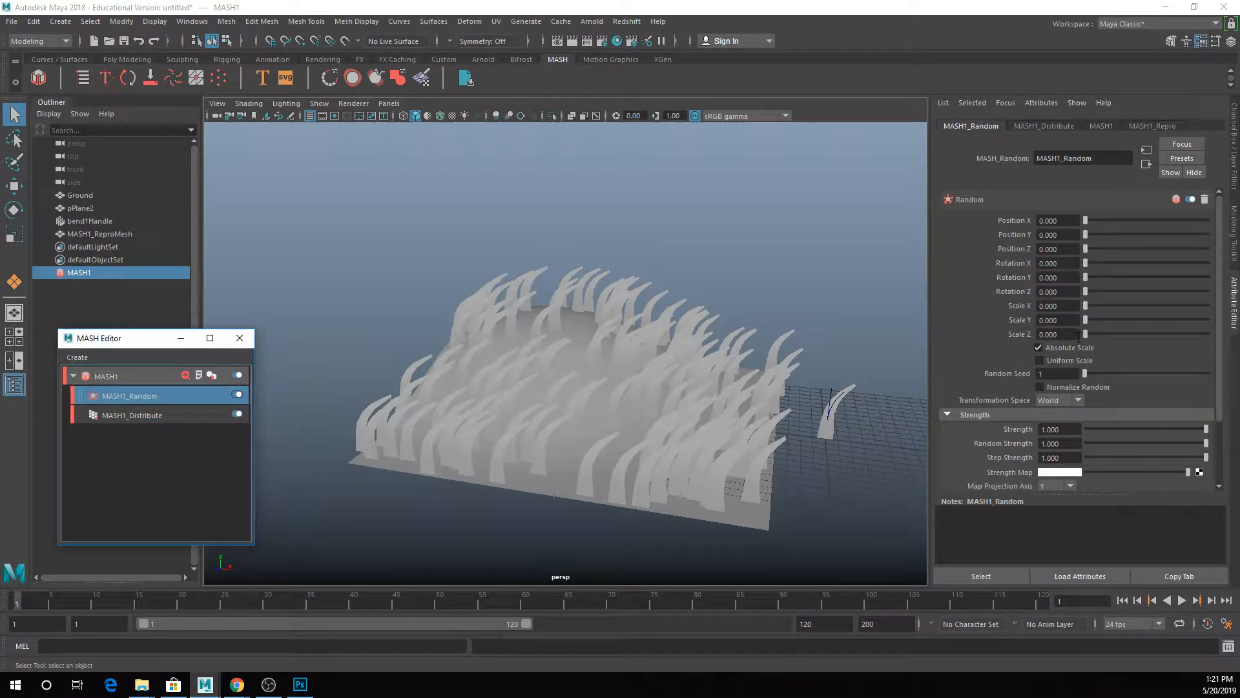
{"action": "left_click_drag", "start_coordinate": [1086, 277], "coordinate": [1170, 281]}
{"action": "left_click_drag", "start_coordinate": [778, 381], "coordinate": [496, 367], "text": "alt"}
{"action": "left_click_drag", "start_coordinate": [627, 362], "coordinate": [494, 354], "text": "alt"}
{"action": "left_click_drag", "start_coordinate": [775, 356], "coordinate": [626, 401], "text": "alt"}
{"action": "left_click_drag", "start_coordinate": [1085, 291], "coordinate": [1109, 335]}
{"action": "left_click_drag", "start_coordinate": [625, 424], "coordinate": [559, 378], "text": "alt"}
{"action": "left_click", "coordinate": [782, 177]}
{"action": "left_click_drag", "start_coordinate": [765, 308], "coordinate": [756, 334], "text": "alt"}
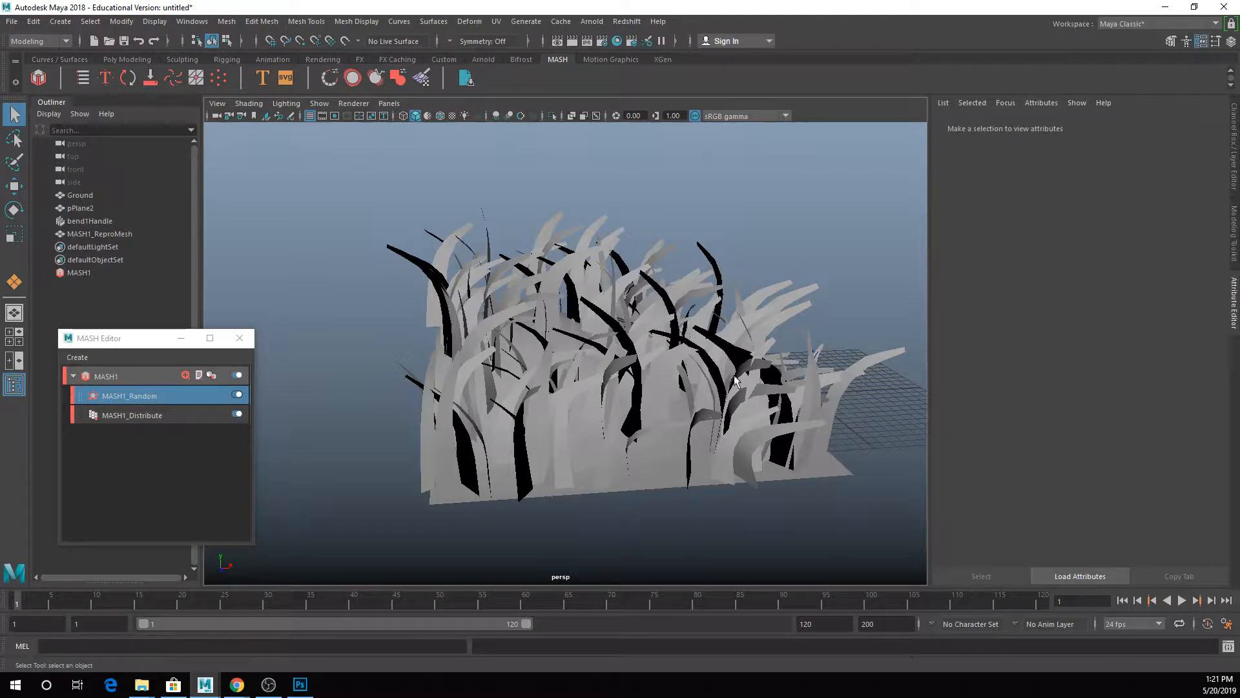
{"action": "left_click_drag", "start_coordinate": [572, 416], "coordinate": [621, 284], "text": "alt"}
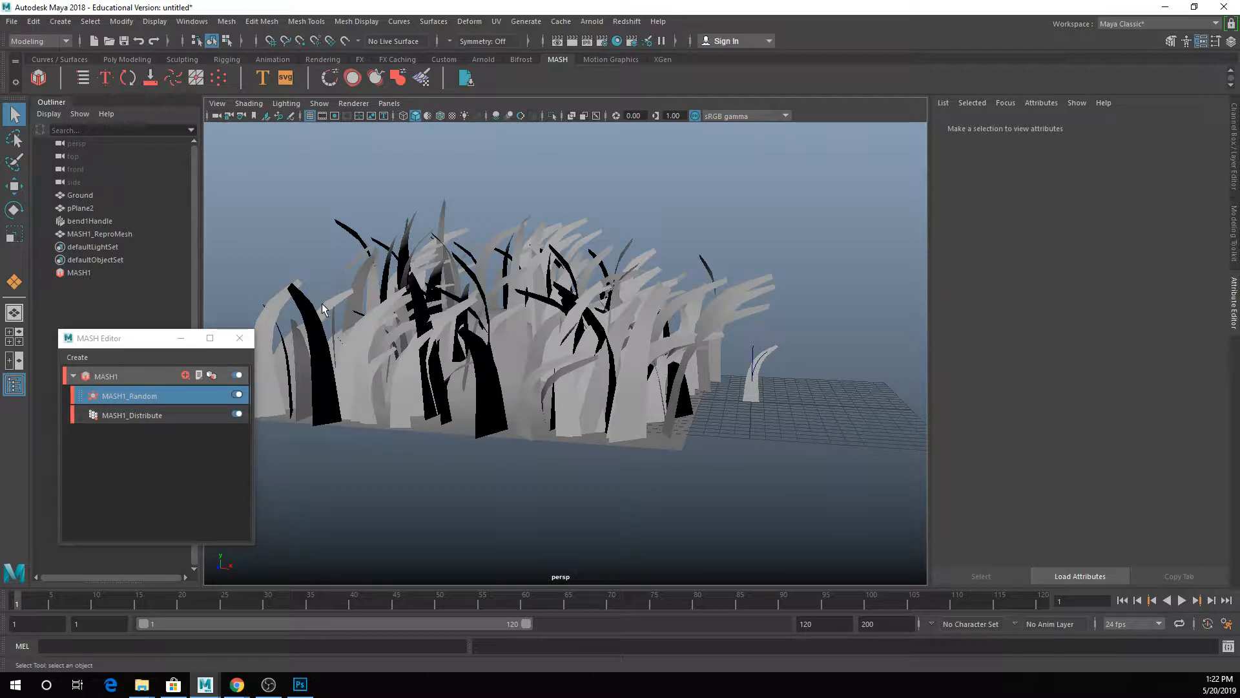
Step: Select the Curvature channel of bend1 on the source blade's bend1Handle, try a value of about 38 and undo it
{"action": "left_click", "coordinate": [752, 345]}
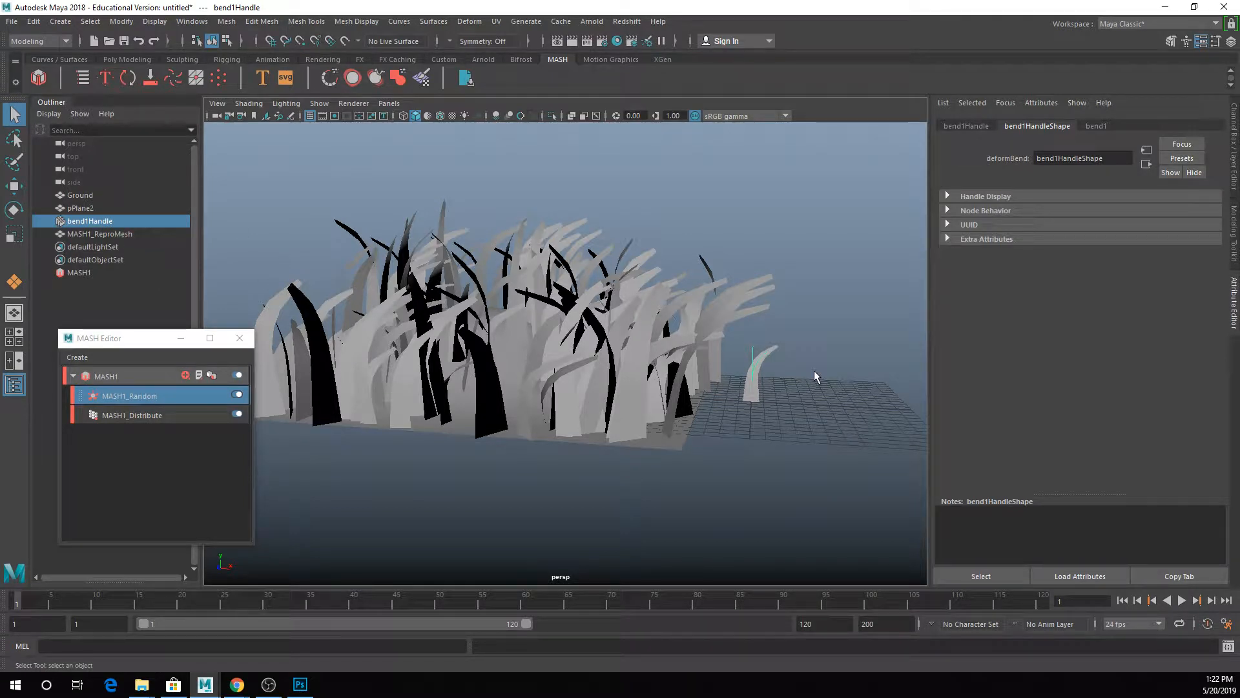
{"action": "left_click", "coordinate": [1235, 178]}
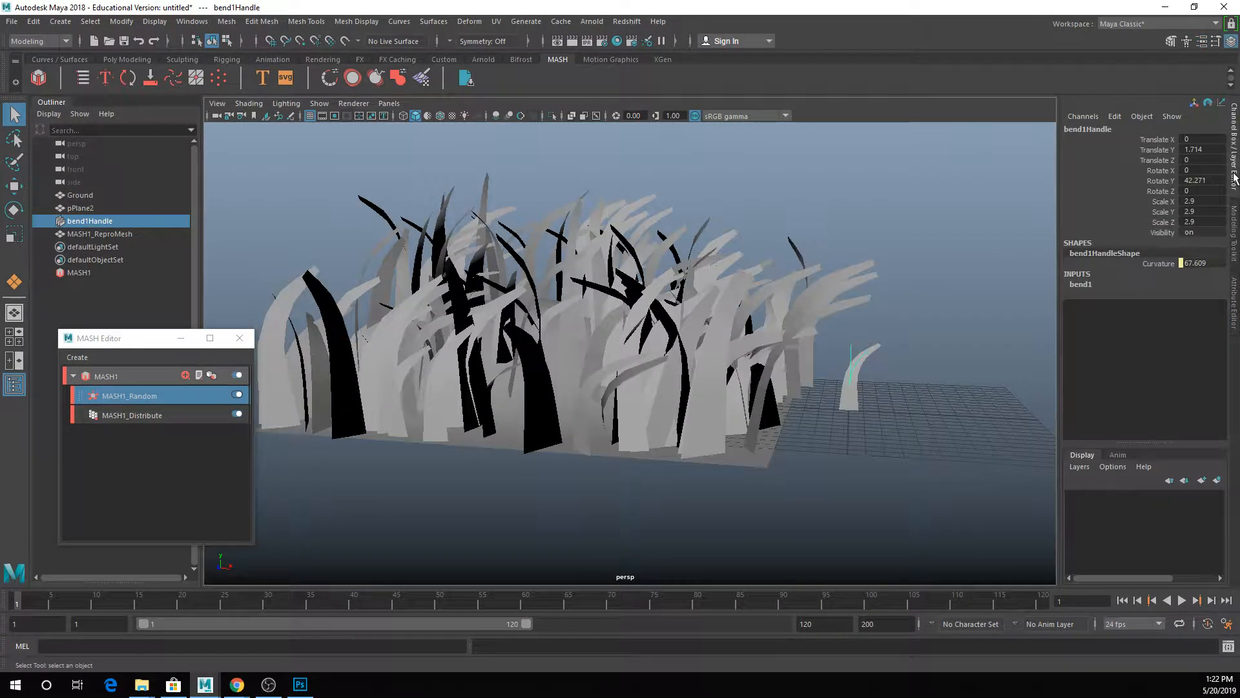
{"action": "left_click", "coordinate": [1080, 286]}
{"action": "left_click", "coordinate": [1098, 304]}
{"action": "middle_click_drag", "start_coordinate": [1022, 366], "coordinate": [1001, 528]}
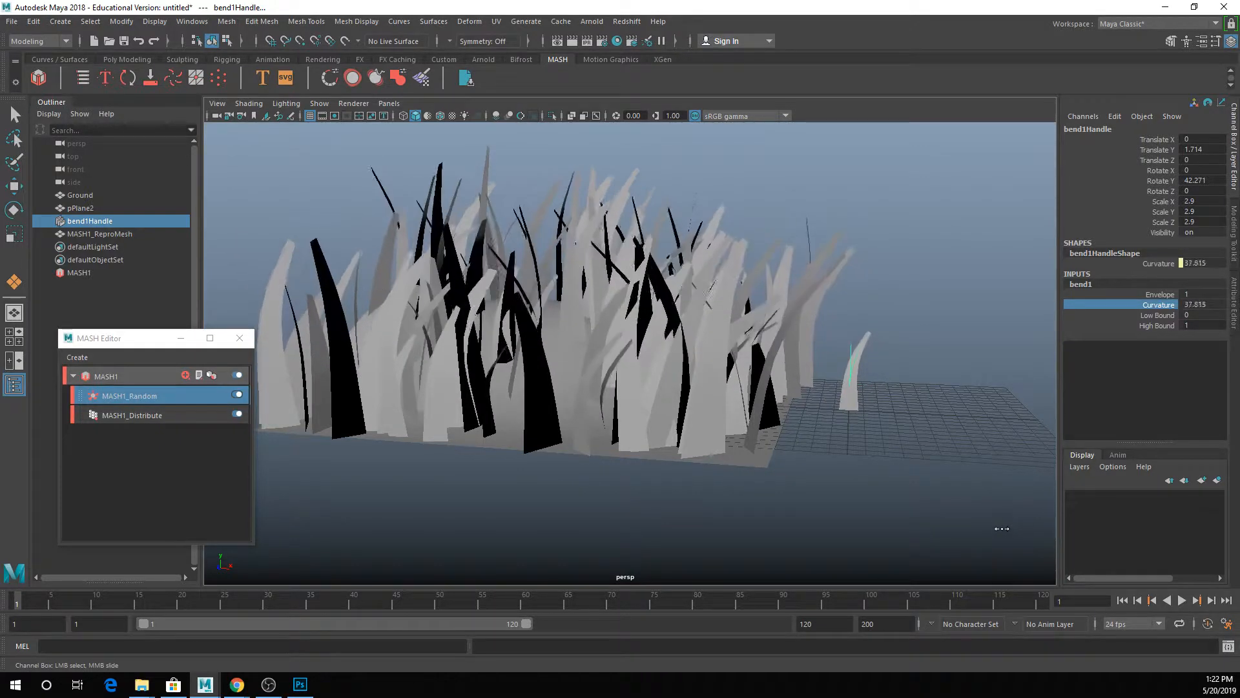
{"action": "key", "text": "ctrl+z"}
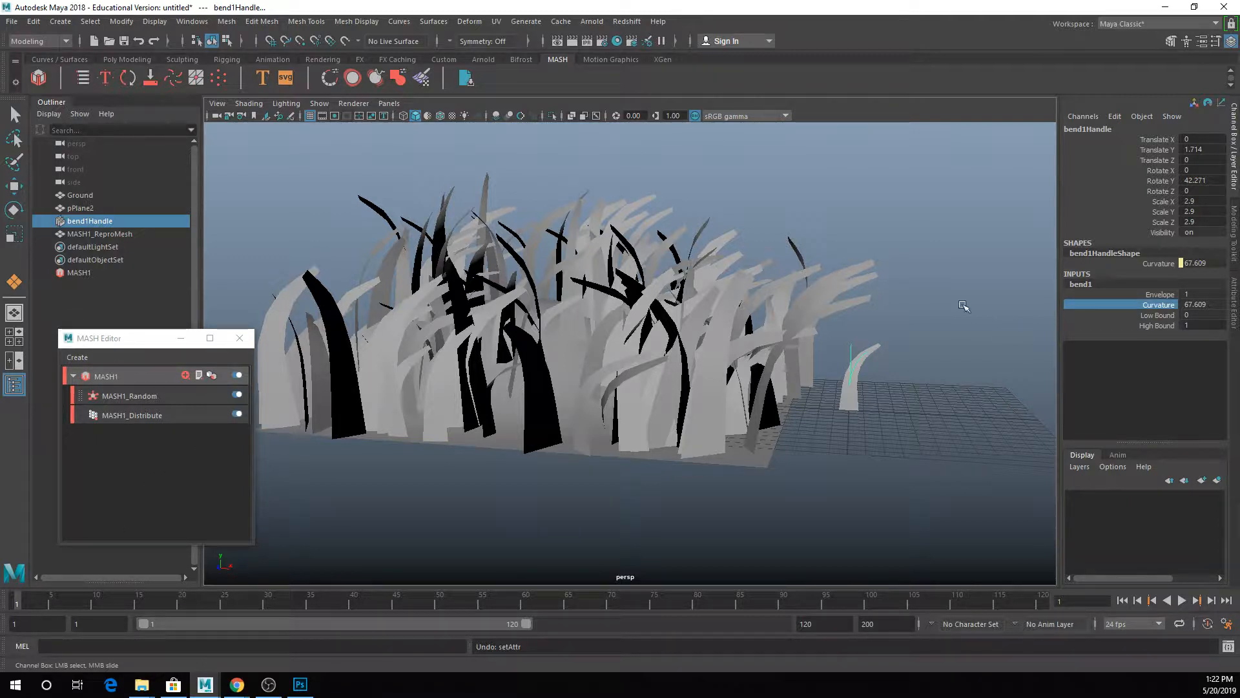
Step: Key bend1's Curvature at frame 1, and key it at frame 25 with a value of about -69.9
{"action": "right_click", "coordinate": [1158, 304]}
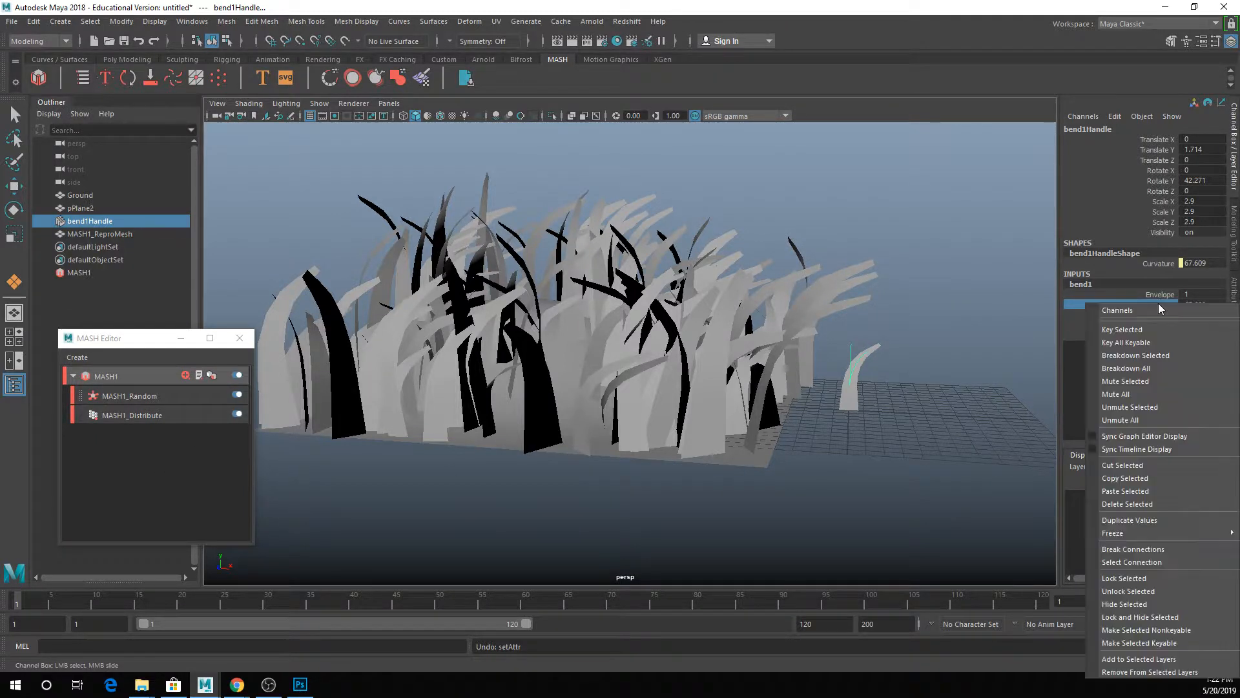
{"action": "left_click", "coordinate": [1142, 328]}
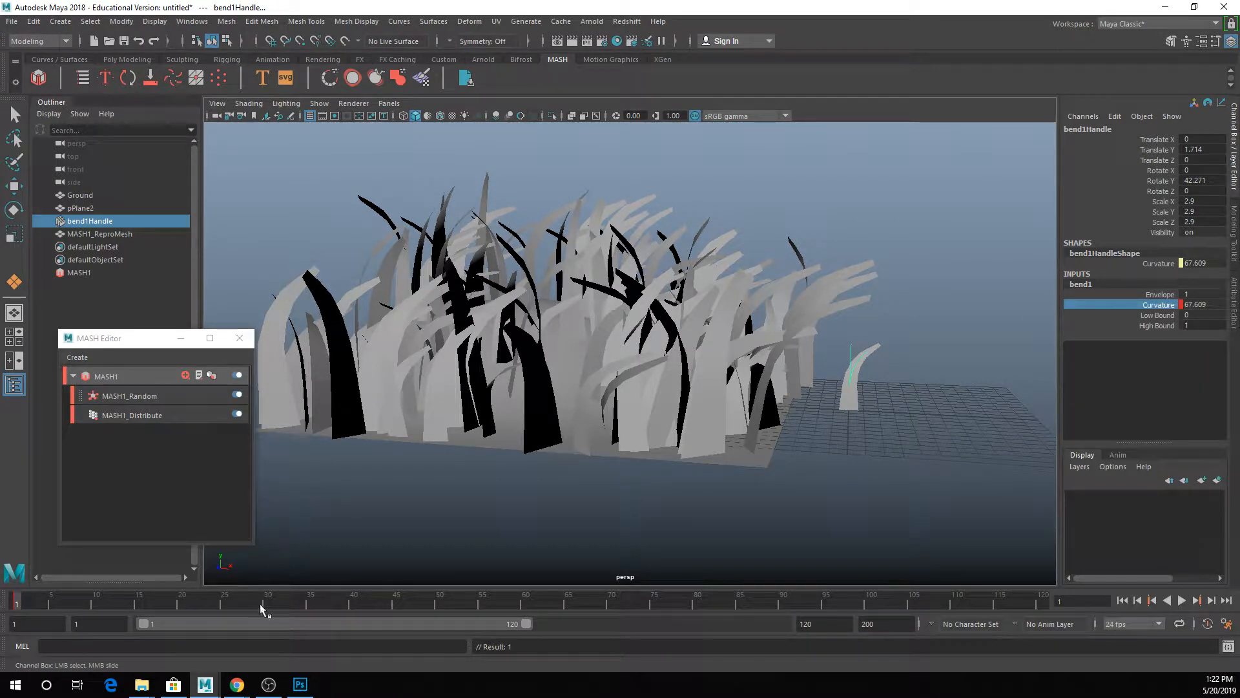
{"action": "left_click", "coordinate": [223, 602]}
{"action": "middle_click_drag", "start_coordinate": [961, 346], "coordinate": [884, 339]}
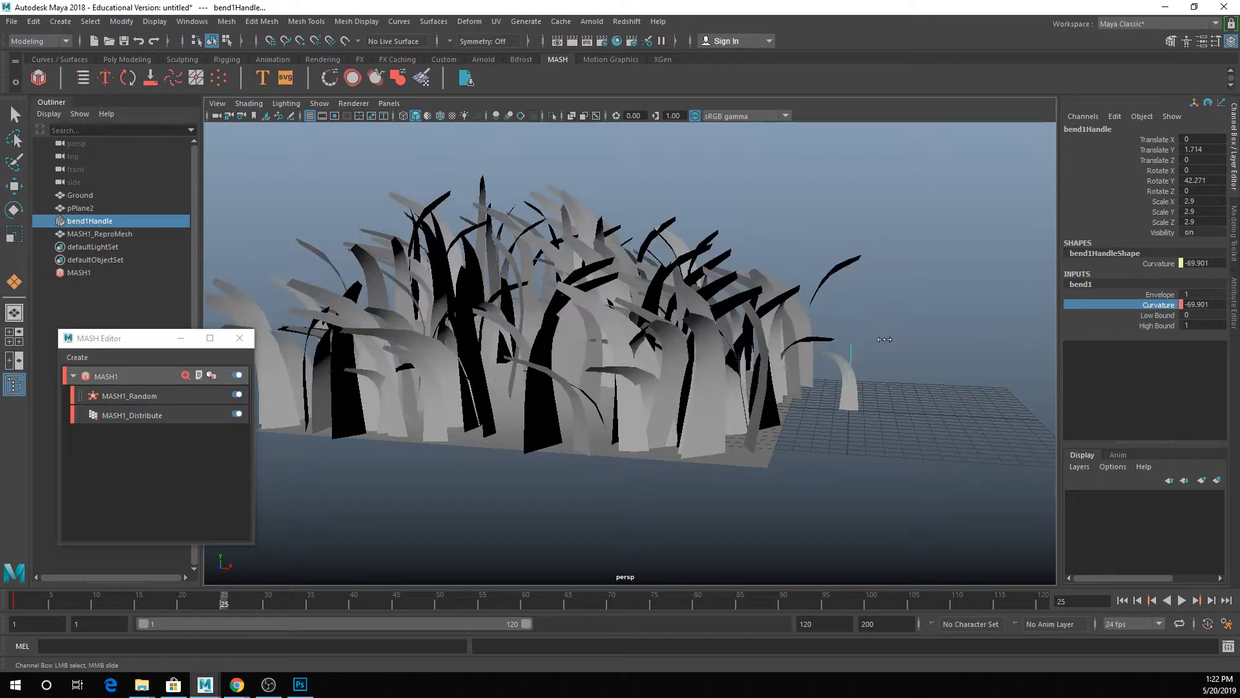
{"action": "right_click", "coordinate": [1160, 304]}
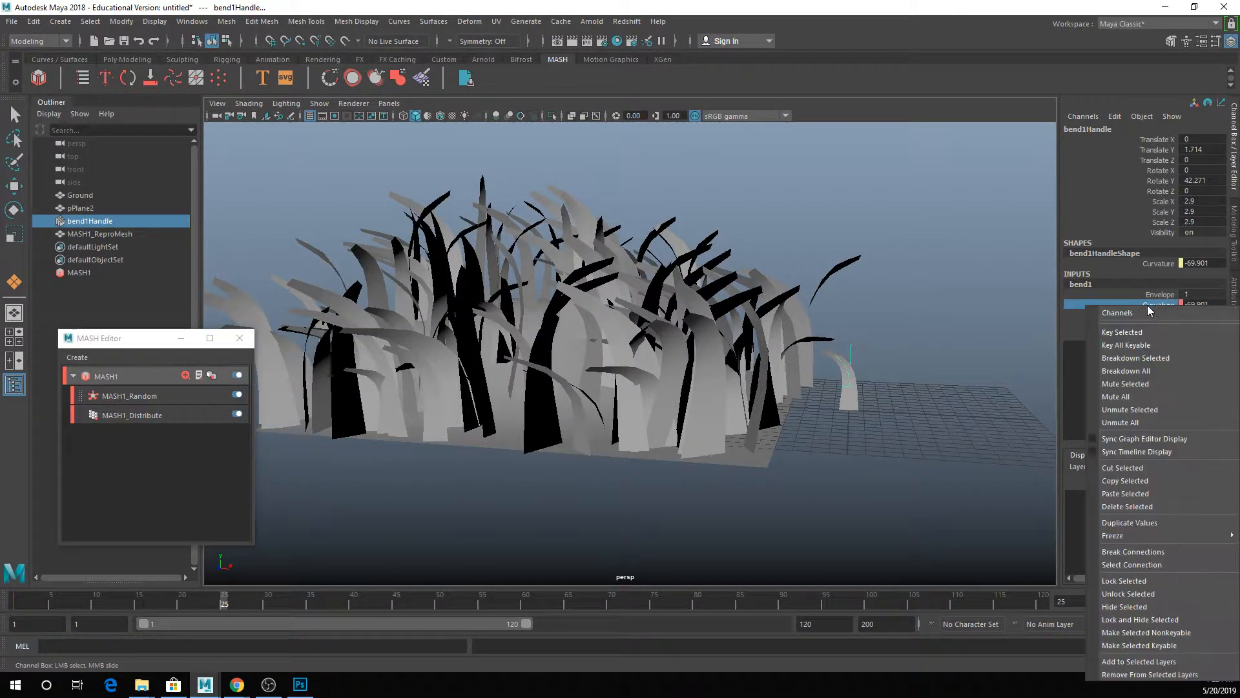
{"action": "left_click", "coordinate": [1135, 336]}
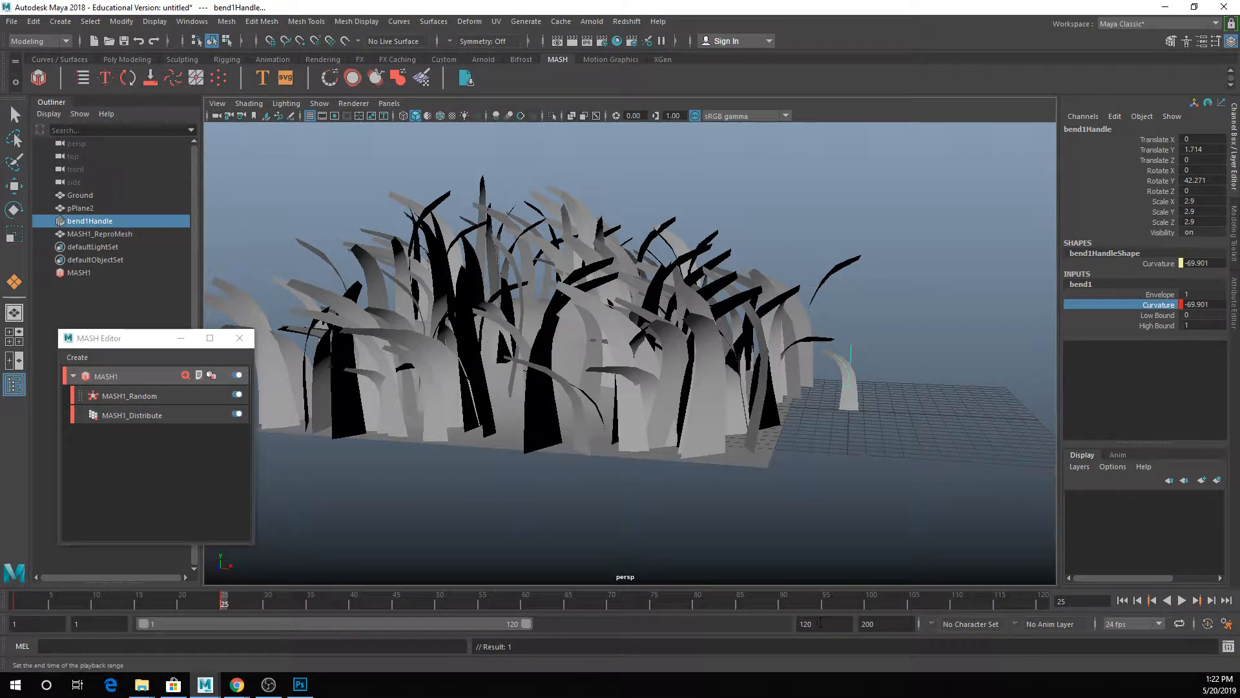
Step: Set bend1's Curvature to 67.609 at frame 45 and key it to match the frame 1 pose
{"action": "left_click", "coordinate": [16, 605]}
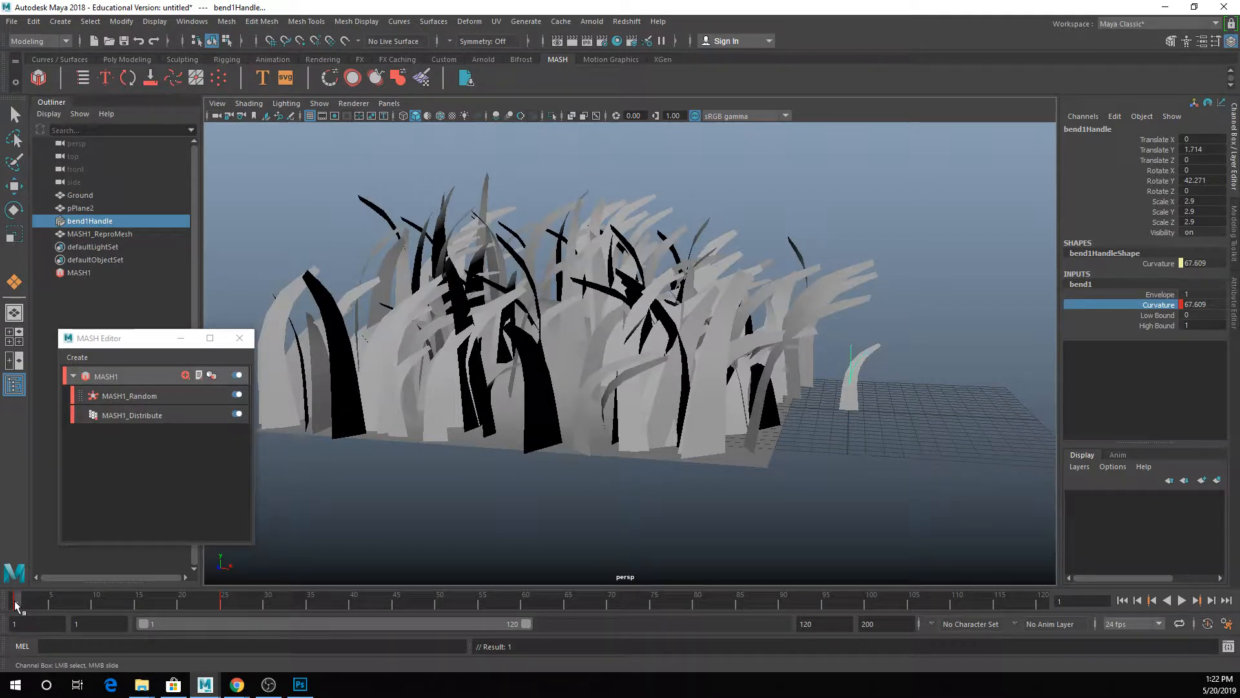
{"action": "left_click", "coordinate": [396, 602]}
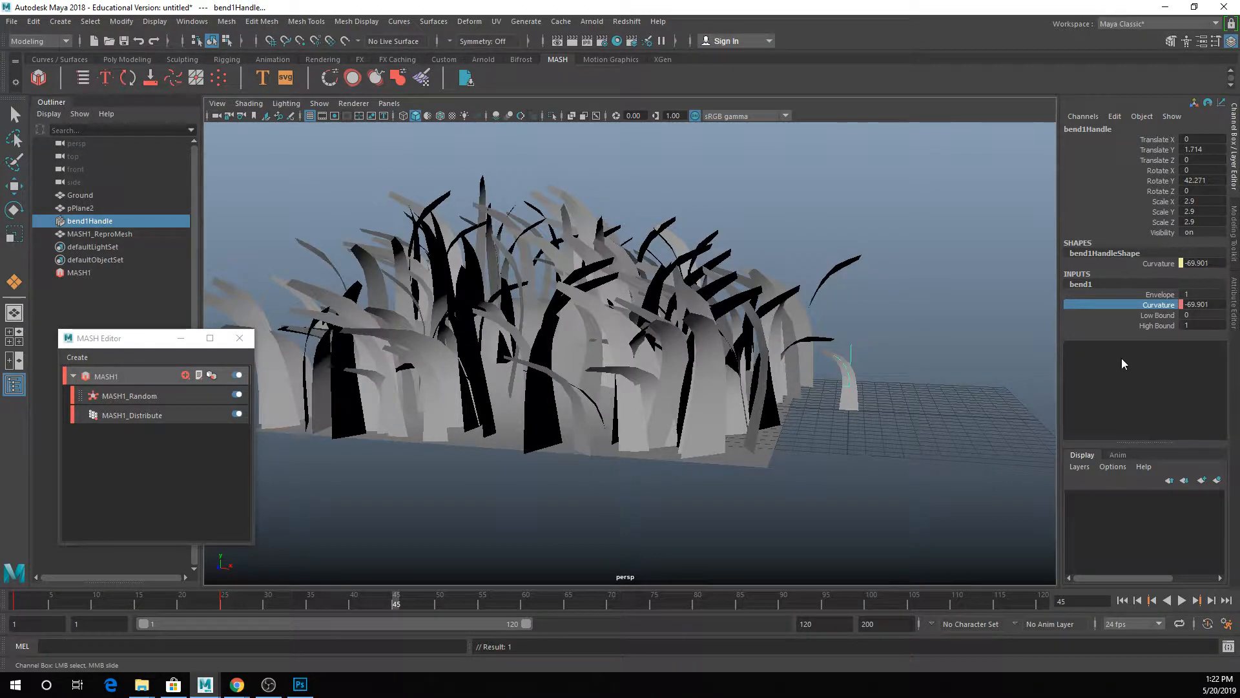
{"action": "left_click", "coordinate": [1201, 305]}
{"action": "type", "text": "67"}
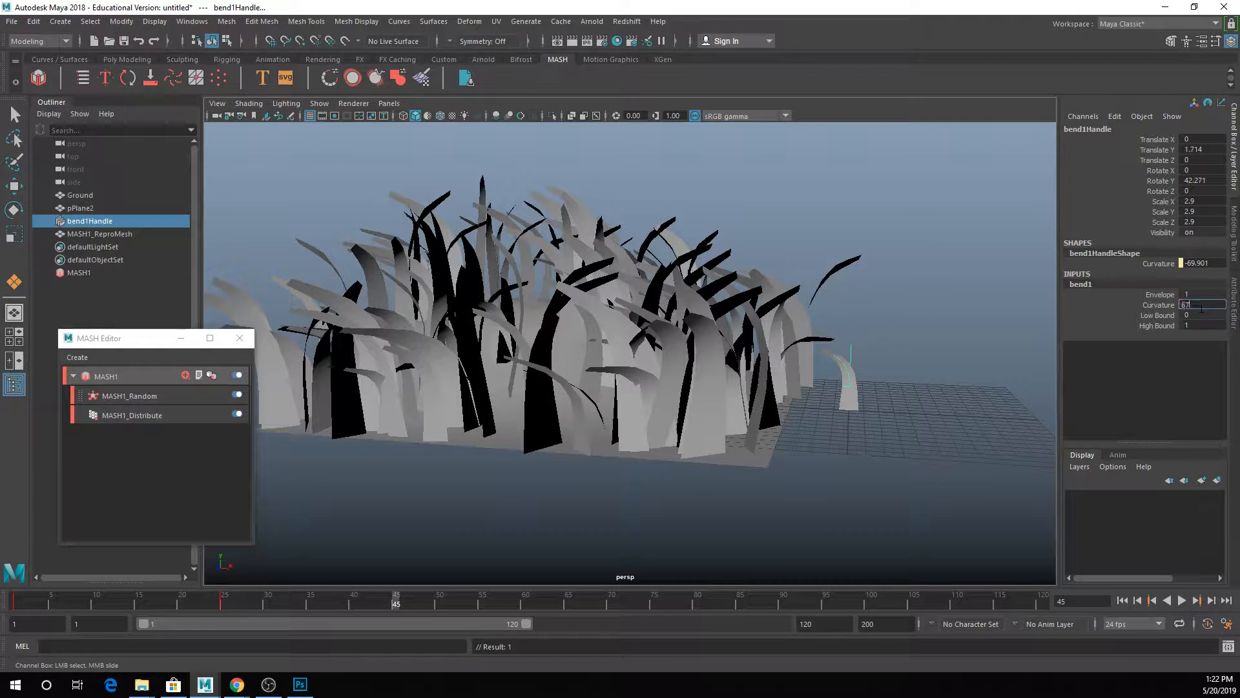
{"action": "type", "text": ".609"}
{"action": "key", "text": "Return"}
{"action": "right_click", "coordinate": [1151, 304]}
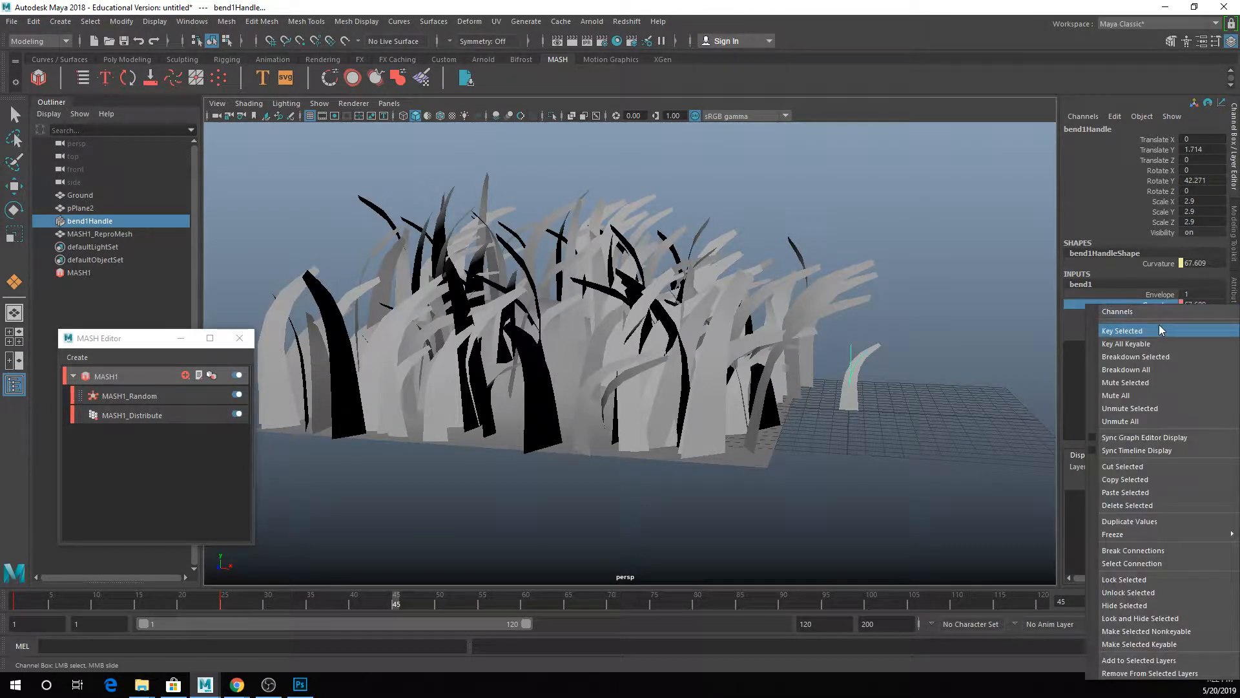
{"action": "left_click", "coordinate": [1160, 329]}
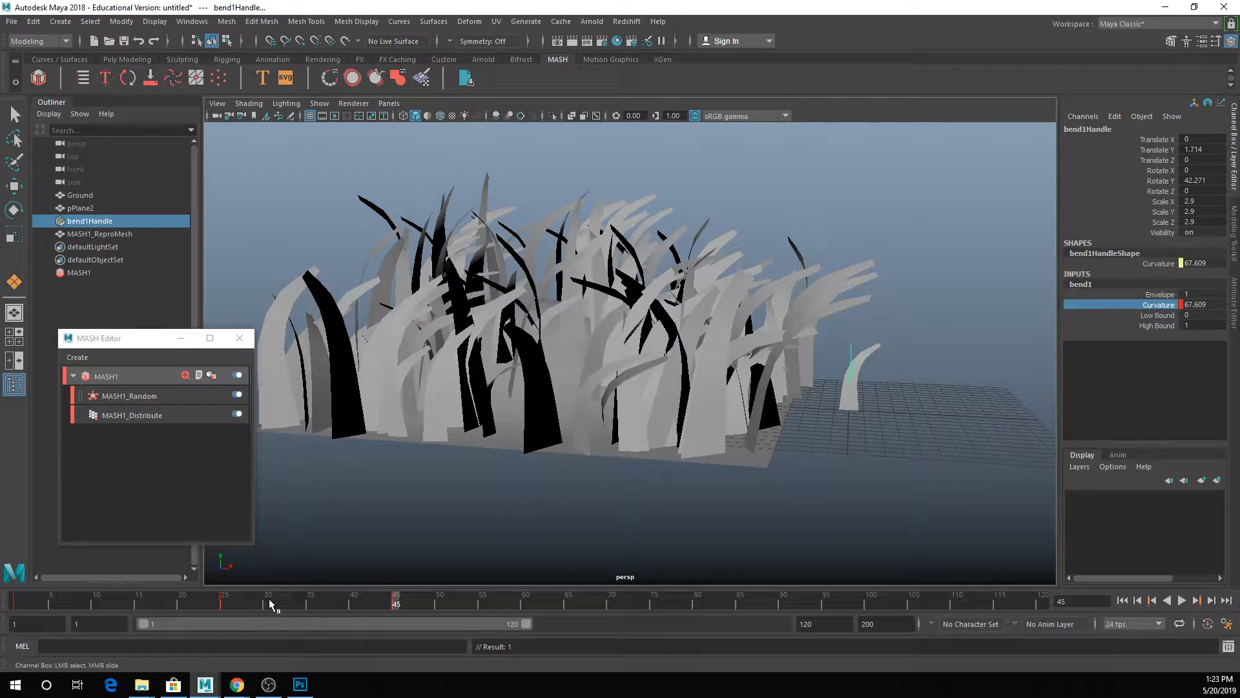
Step: Set the playback range to end at frame 45 and preview the swaying grass animation
{"action": "double_click", "coordinate": [842, 624]}
{"action": "type", "text": "45"}
{"action": "key", "text": "Return"}
{"action": "key", "text": "alt+v"}
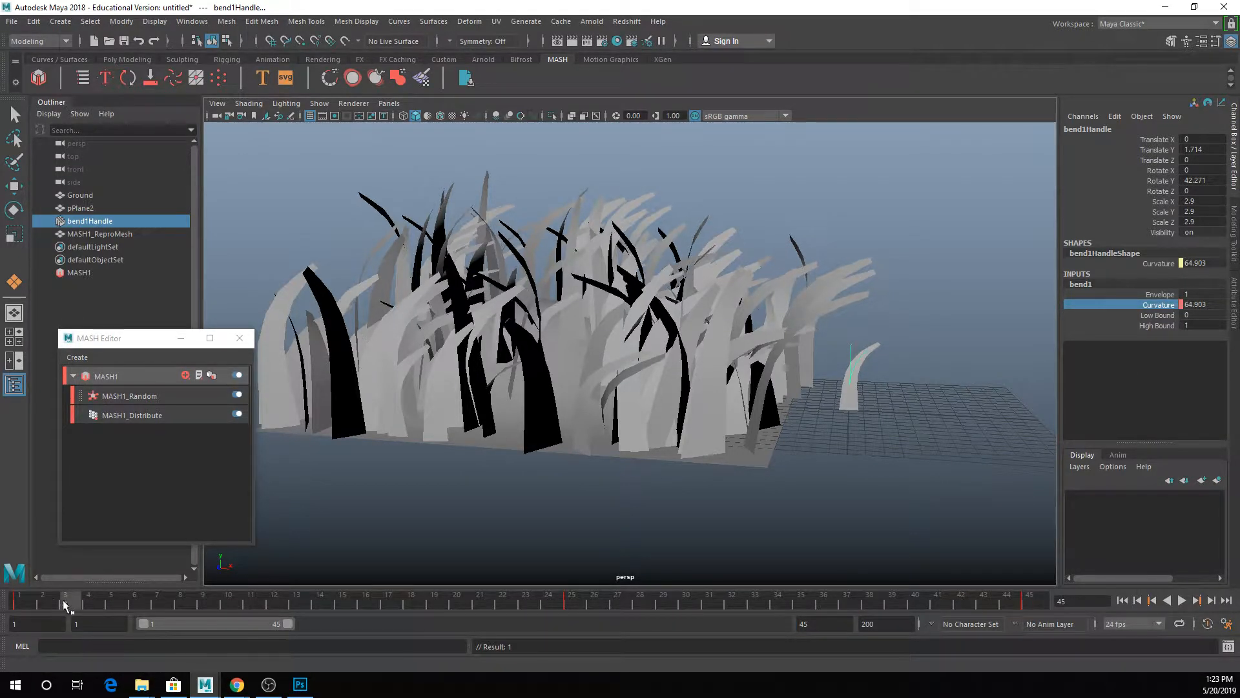
{"action": "key", "text": "Escape"}
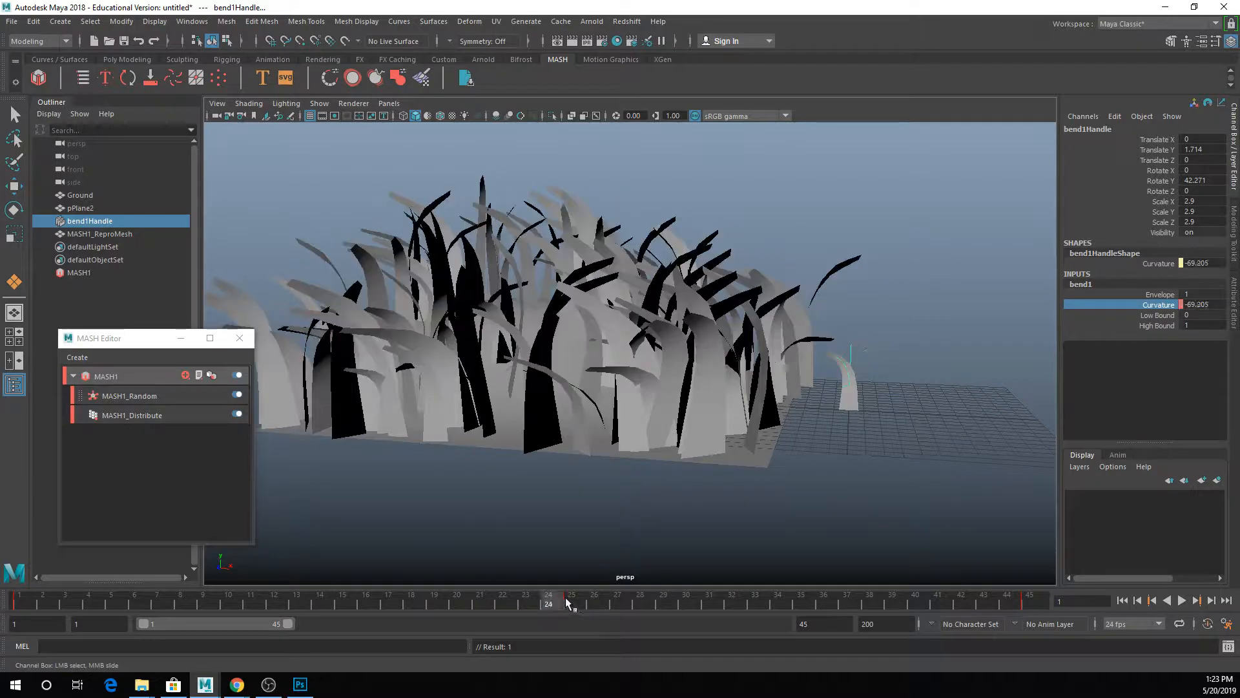
{"action": "key", "text": "alt+v"}
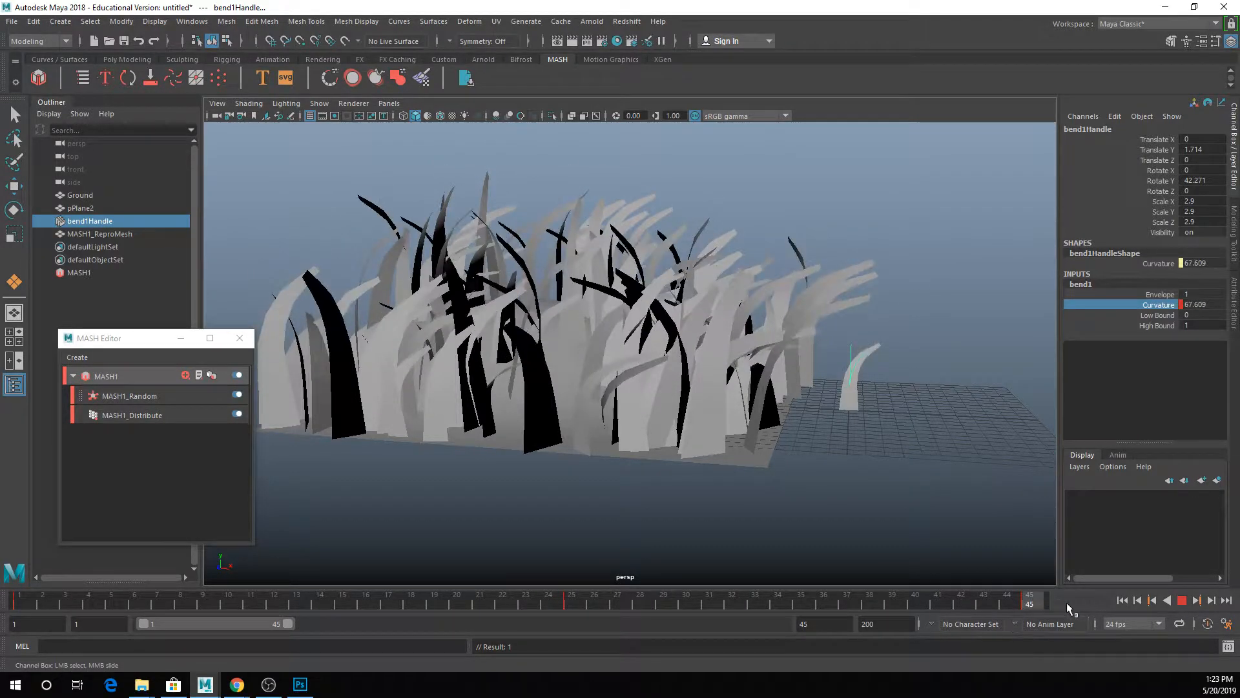
{"action": "left_click", "coordinate": [1181, 600]}
{"action": "left_click", "coordinate": [1181, 601]}
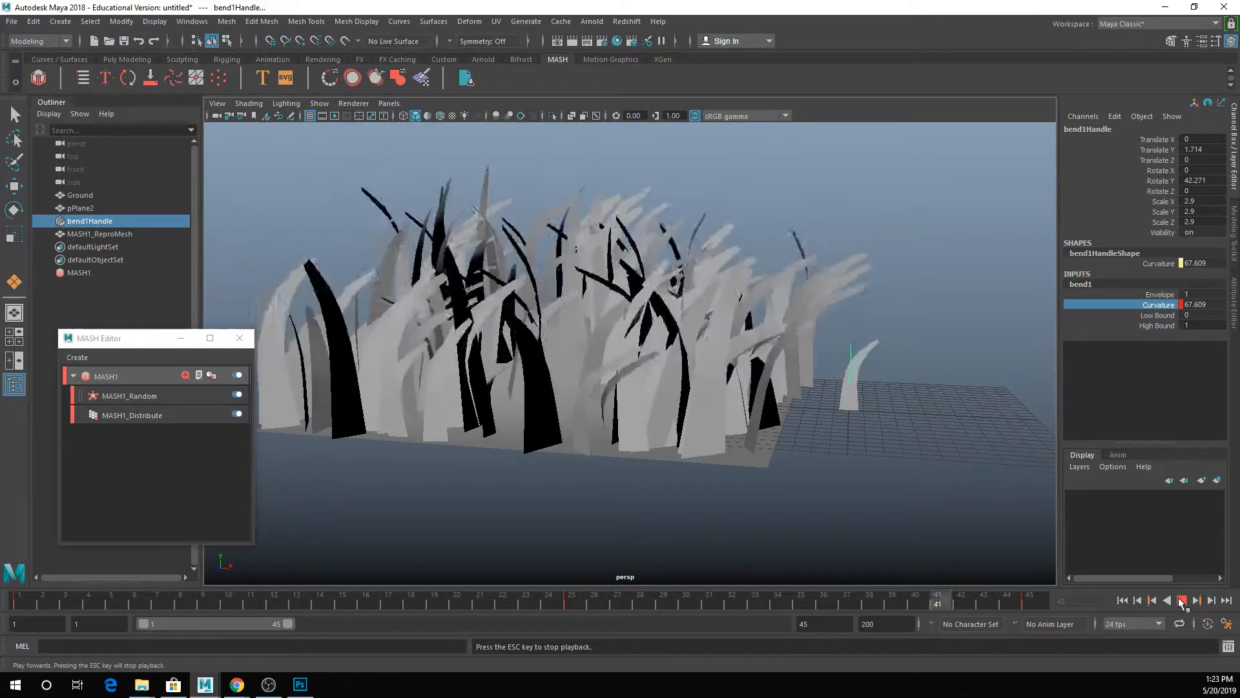
{"action": "left_click", "coordinate": [1181, 601]}
Step: Set the playback speed to Play Every Frame, Max Real-time and play the grass animation
{"action": "right_click", "coordinate": [660, 600]}
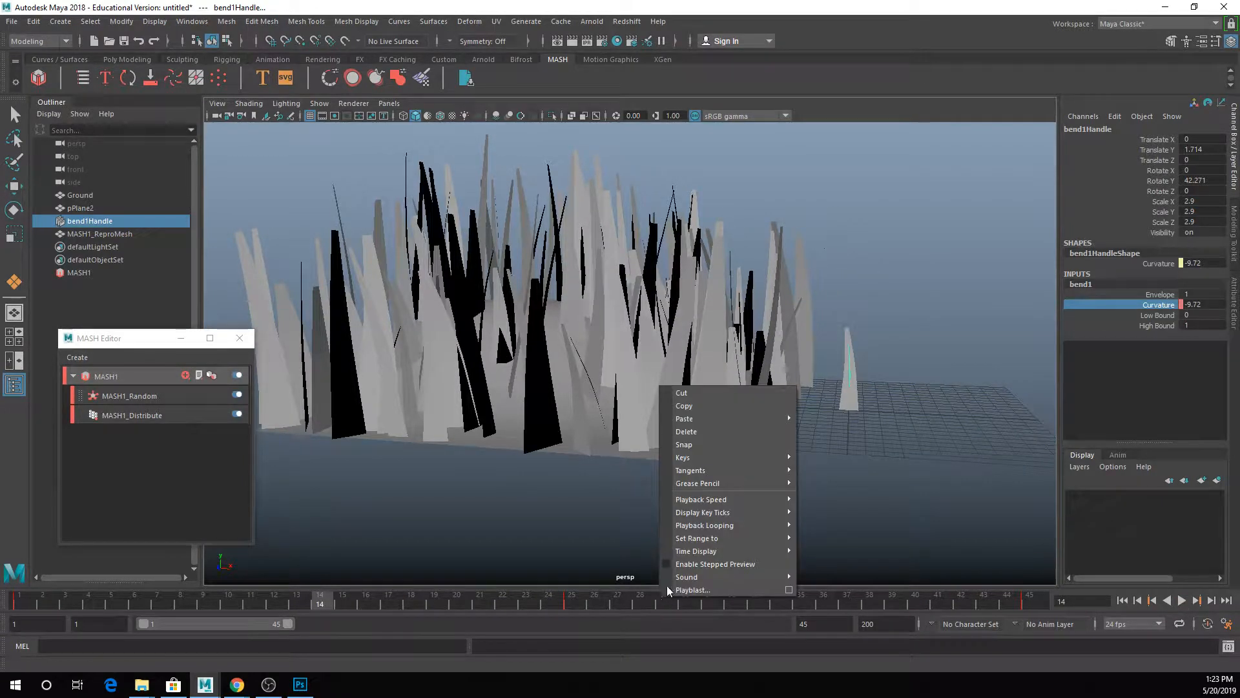
{"action": "mouse_move", "coordinate": [769, 499]}
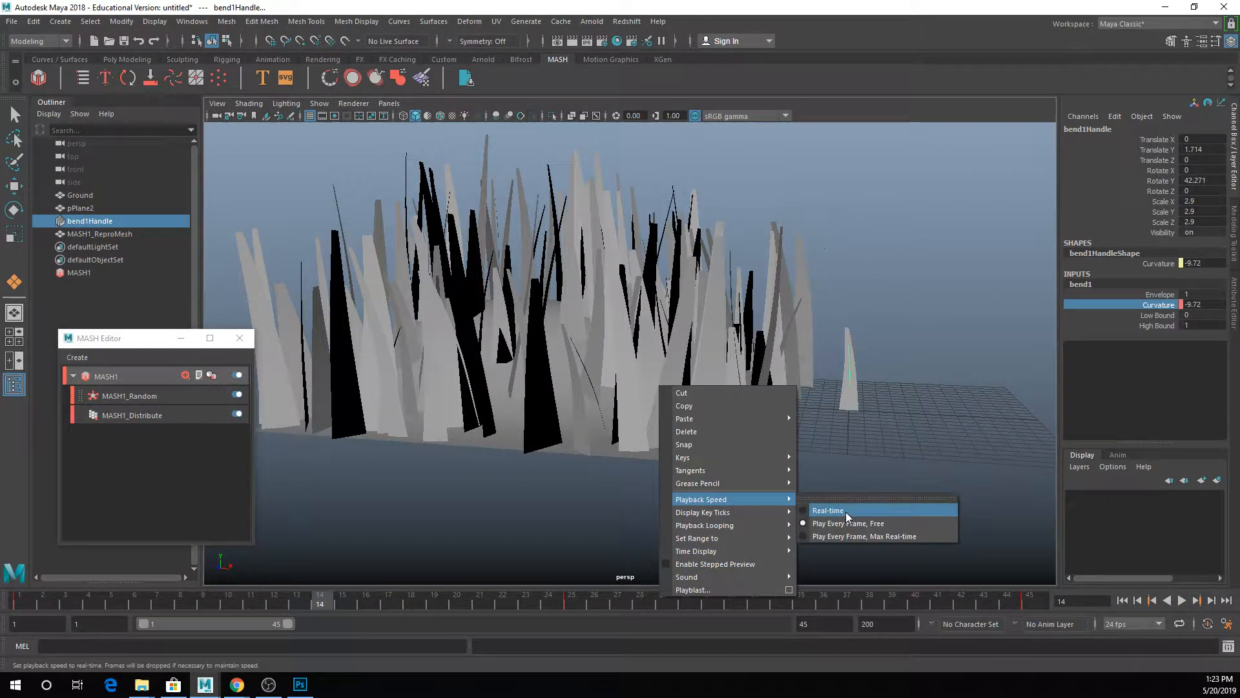
{"action": "left_click", "coordinate": [859, 536]}
{"action": "left_click", "coordinate": [1181, 601]}
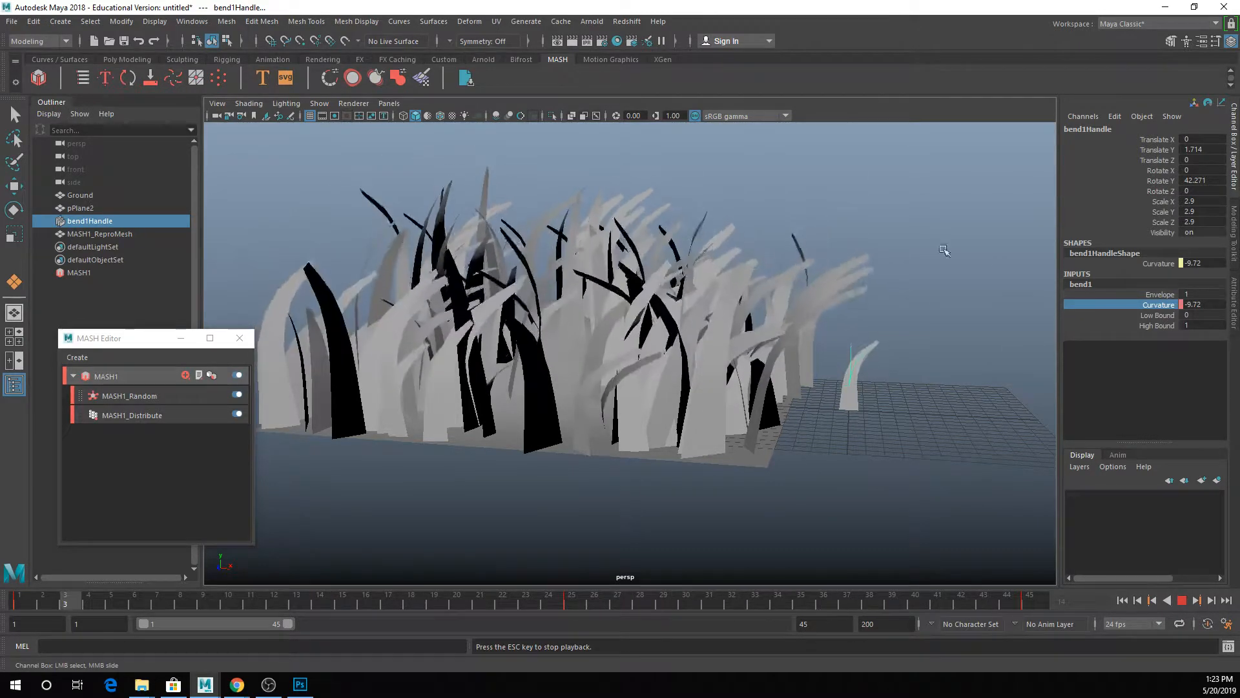
Step: Stop the playback, review the MASH1_Random settings and open the attributes of the MASH1 network
{"action": "left_click", "coordinate": [1185, 599]}
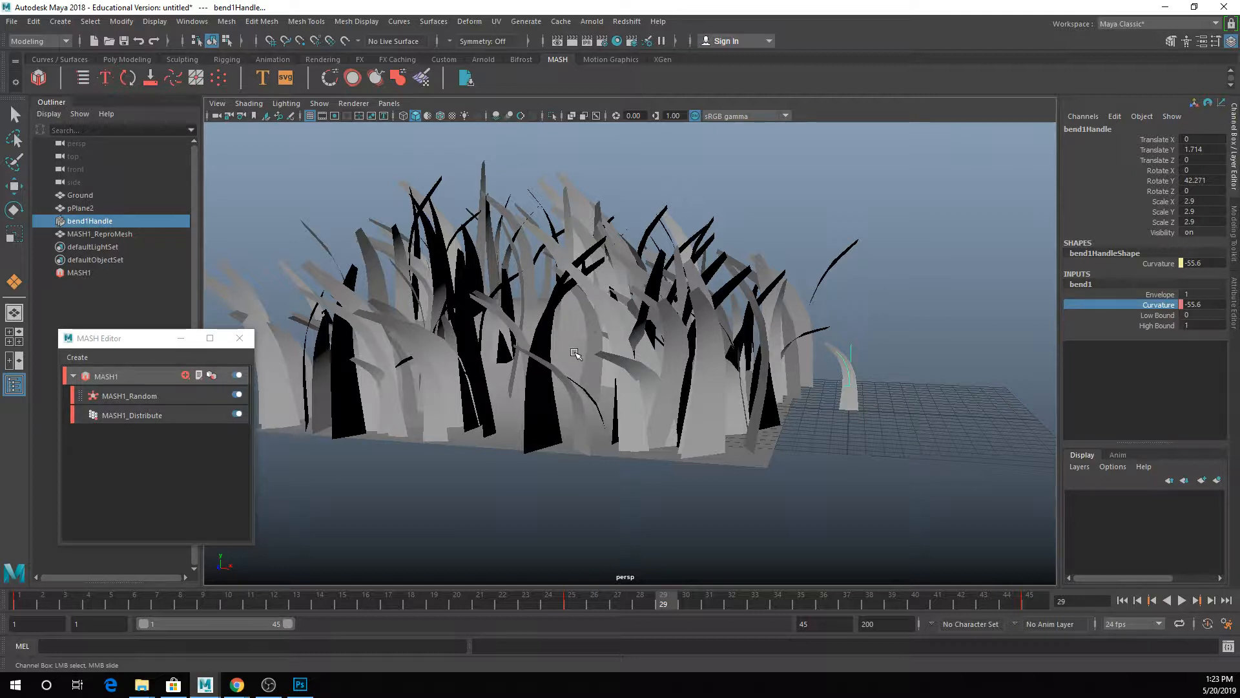
{"action": "scroll", "coordinate": [574, 353], "scroll_direction": "up", "scroll_amount": 2}
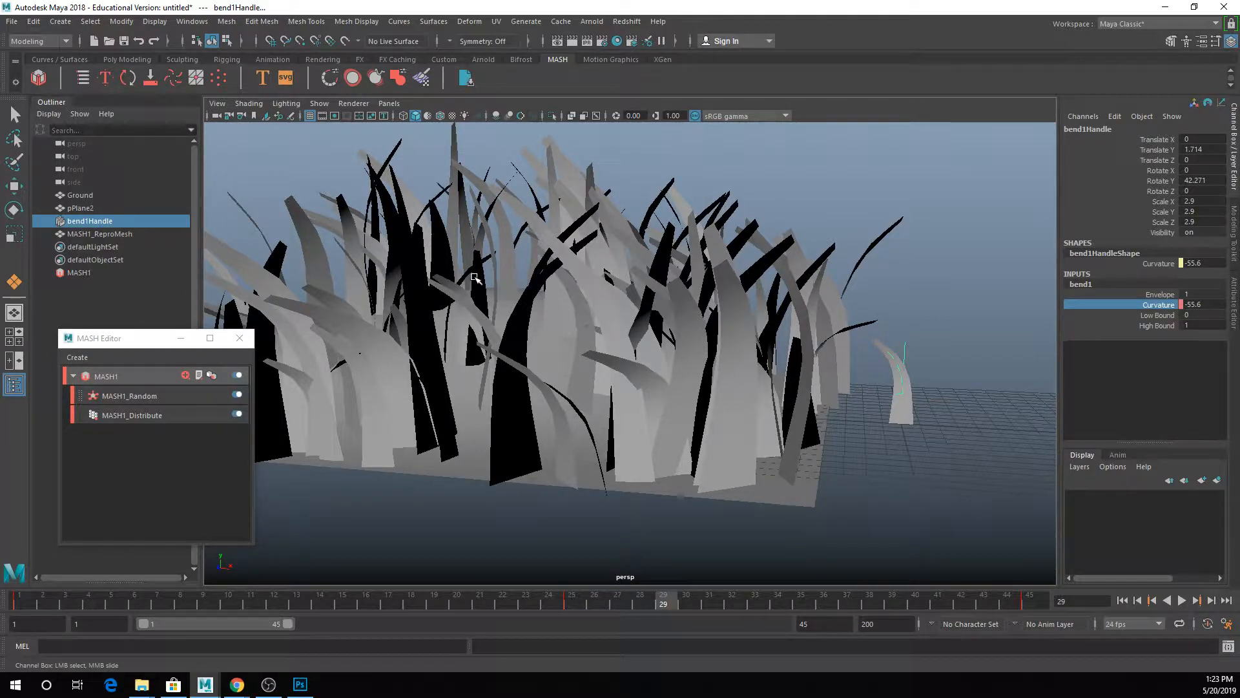
{"action": "left_click", "coordinate": [176, 399]}
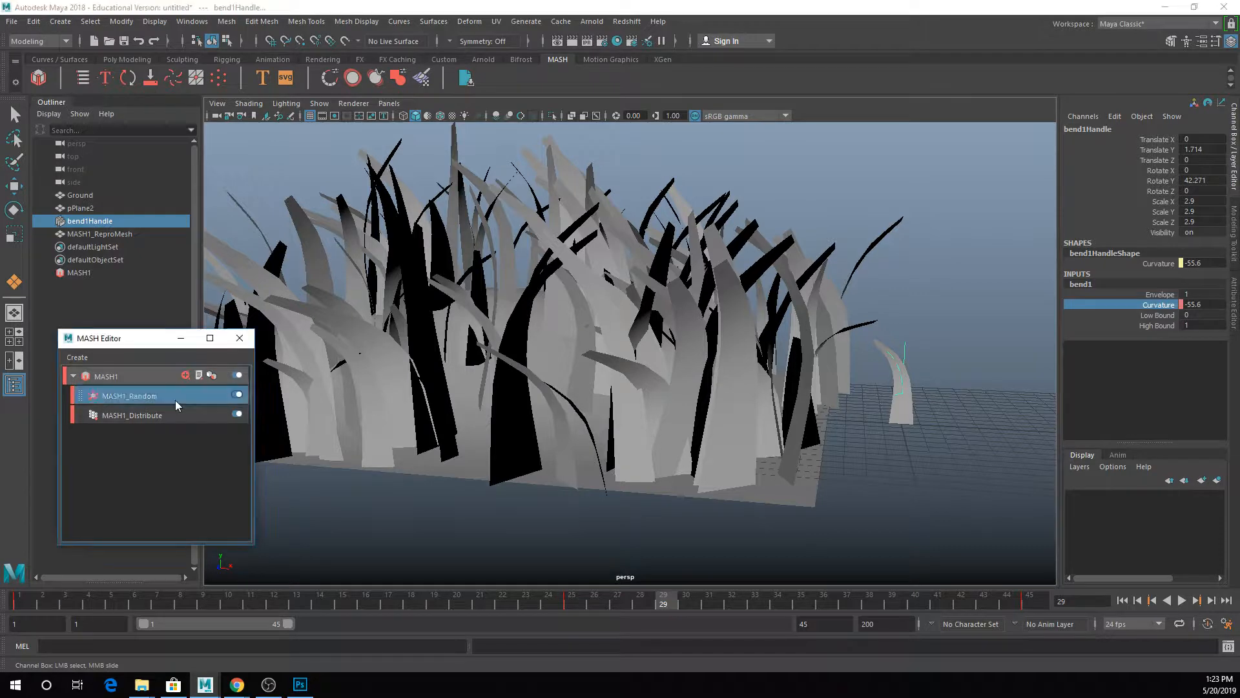
{"action": "key", "text": "ctrl+a"}
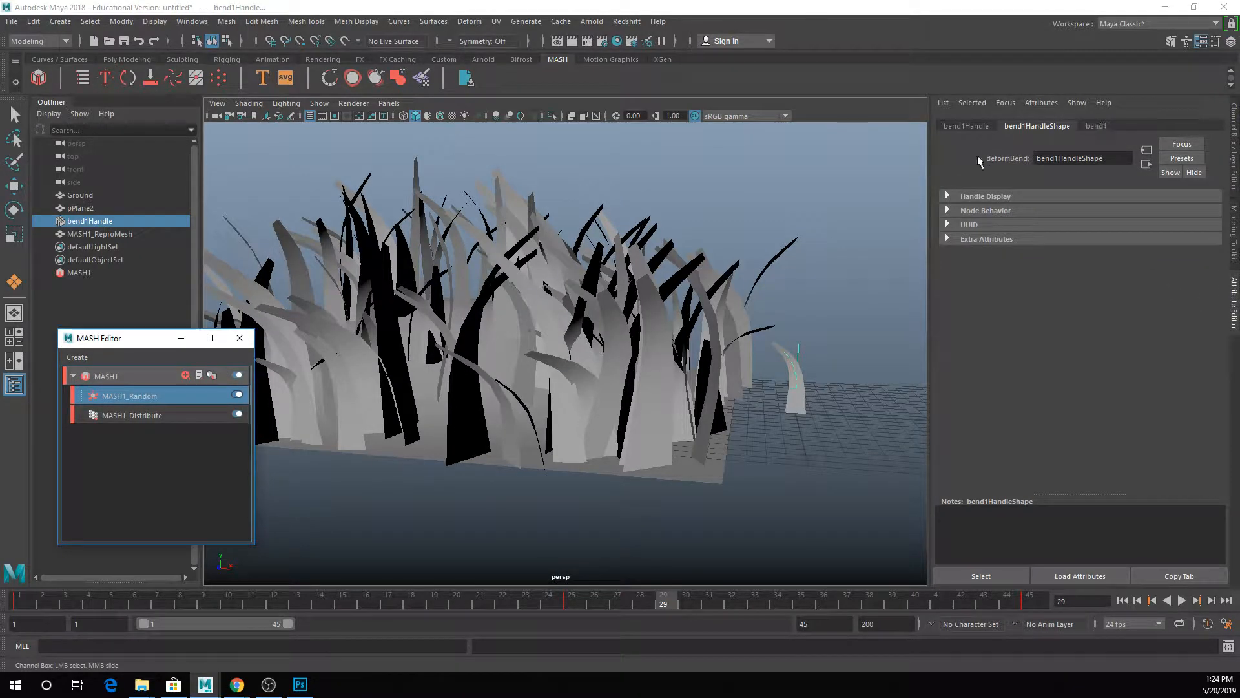
{"action": "left_click", "coordinate": [154, 404]}
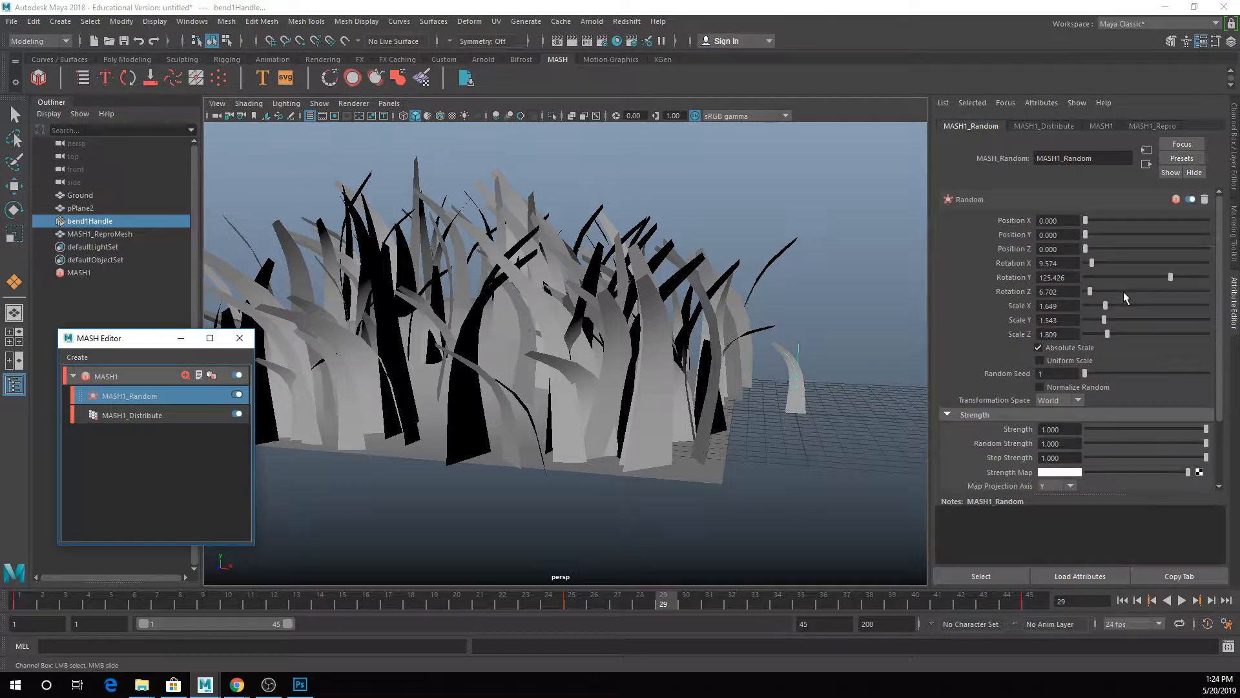
{"action": "left_click", "coordinate": [115, 375]}
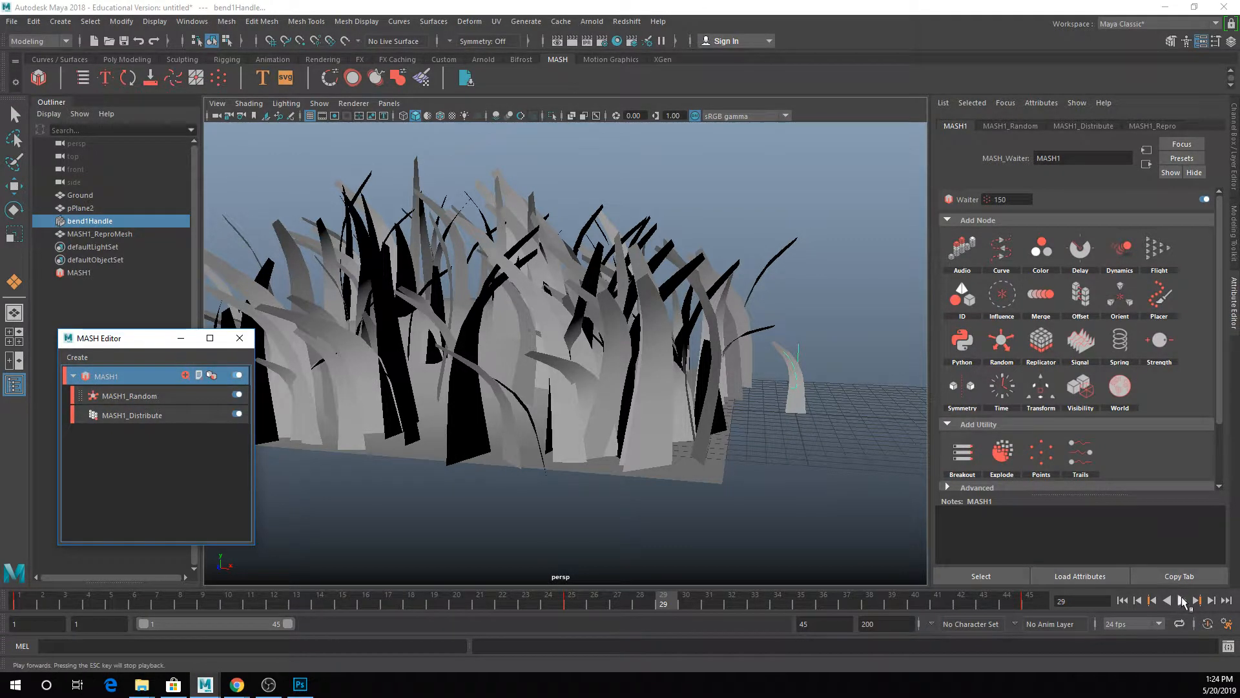
Step: Preview the sway, add a Time node to MASH1, and set its Animation Start to 1 and Animation End to 45
{"action": "left_click", "coordinate": [1182, 601]}
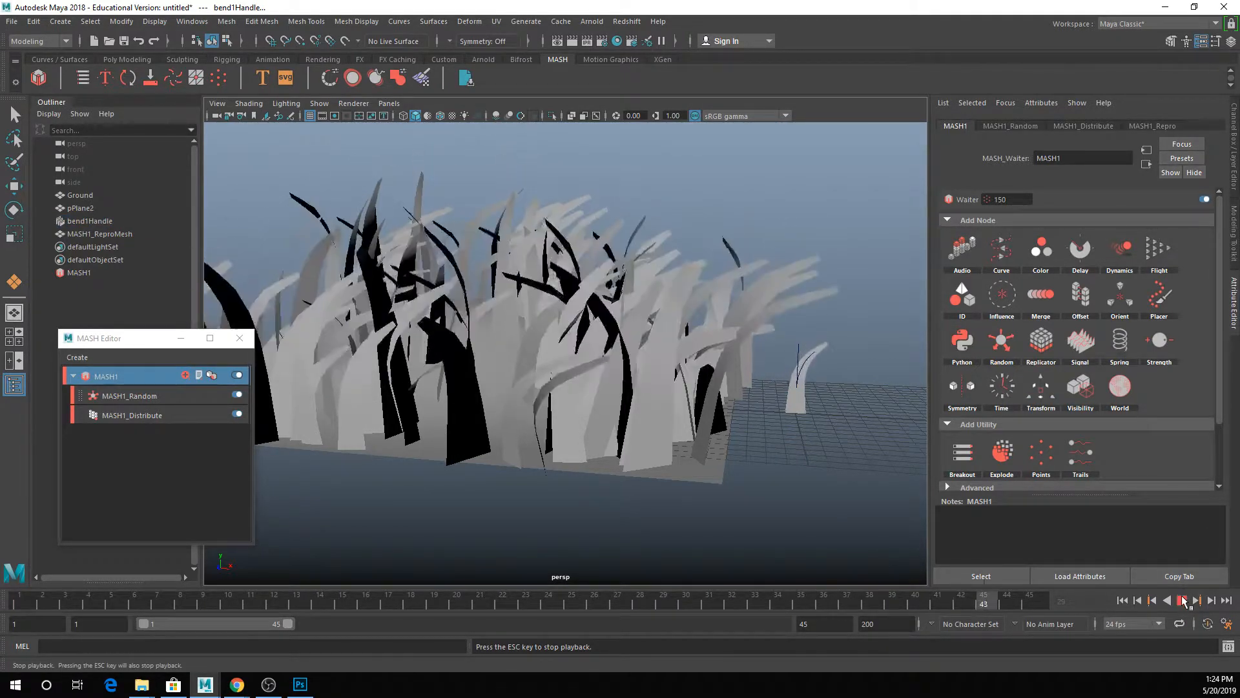
{"action": "left_click", "coordinate": [1182, 600]}
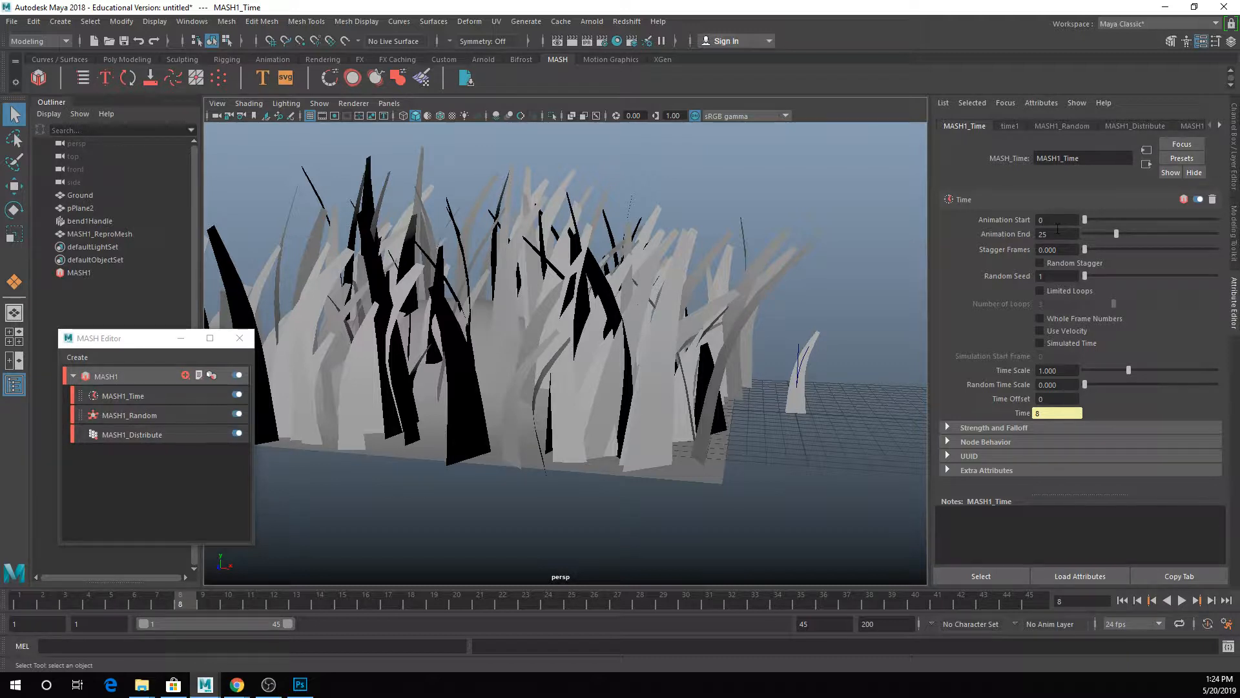
{"action": "key", "text": "Tab"}
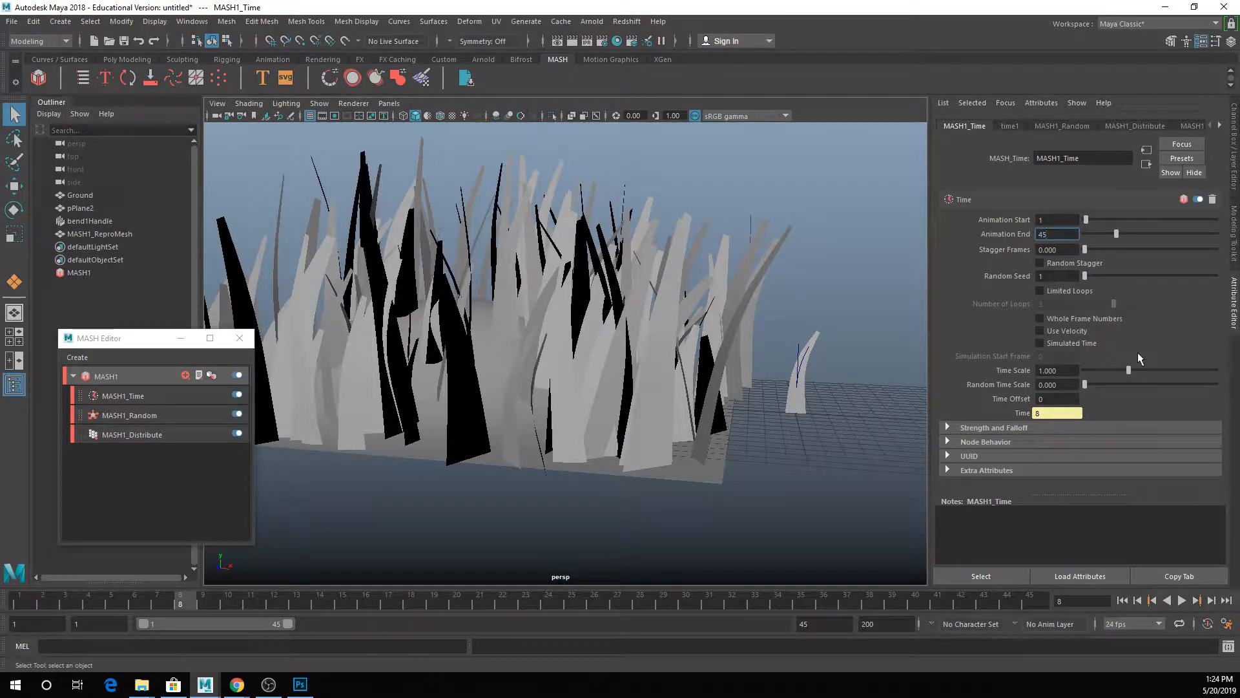
Step: Play the animation twice to check the sway with the Time node in the network
{"action": "left_click", "coordinate": [1181, 600]}
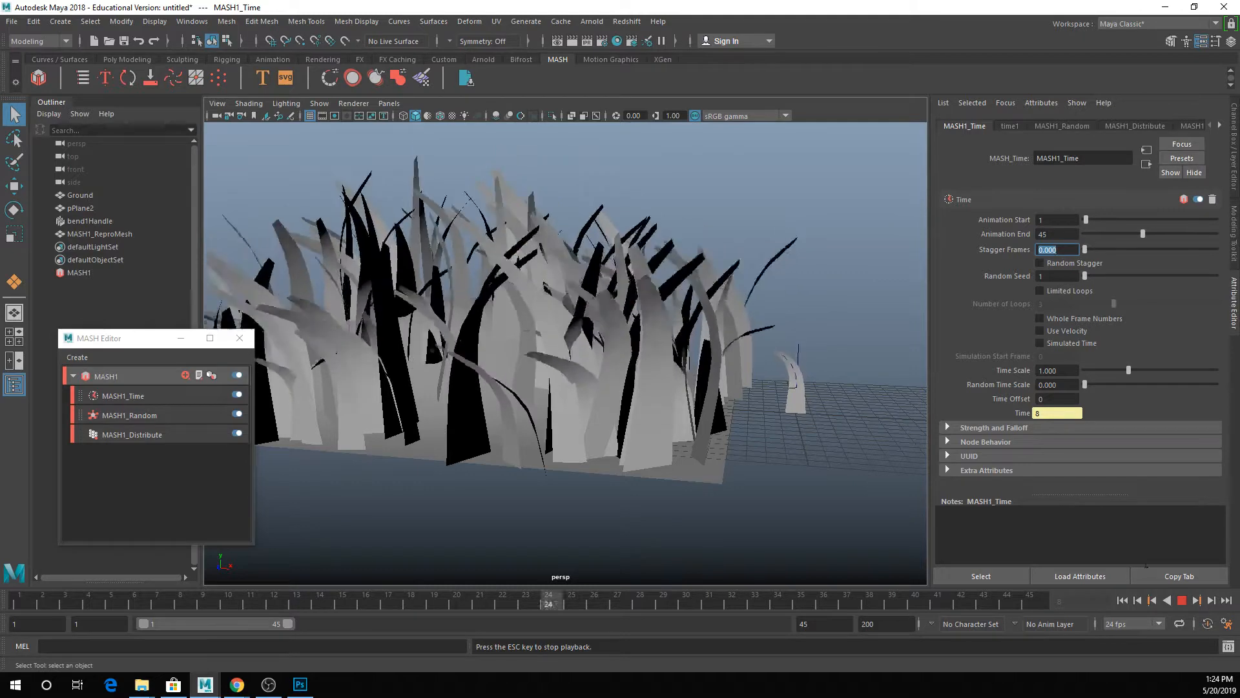
{"action": "left_click", "coordinate": [1181, 602]}
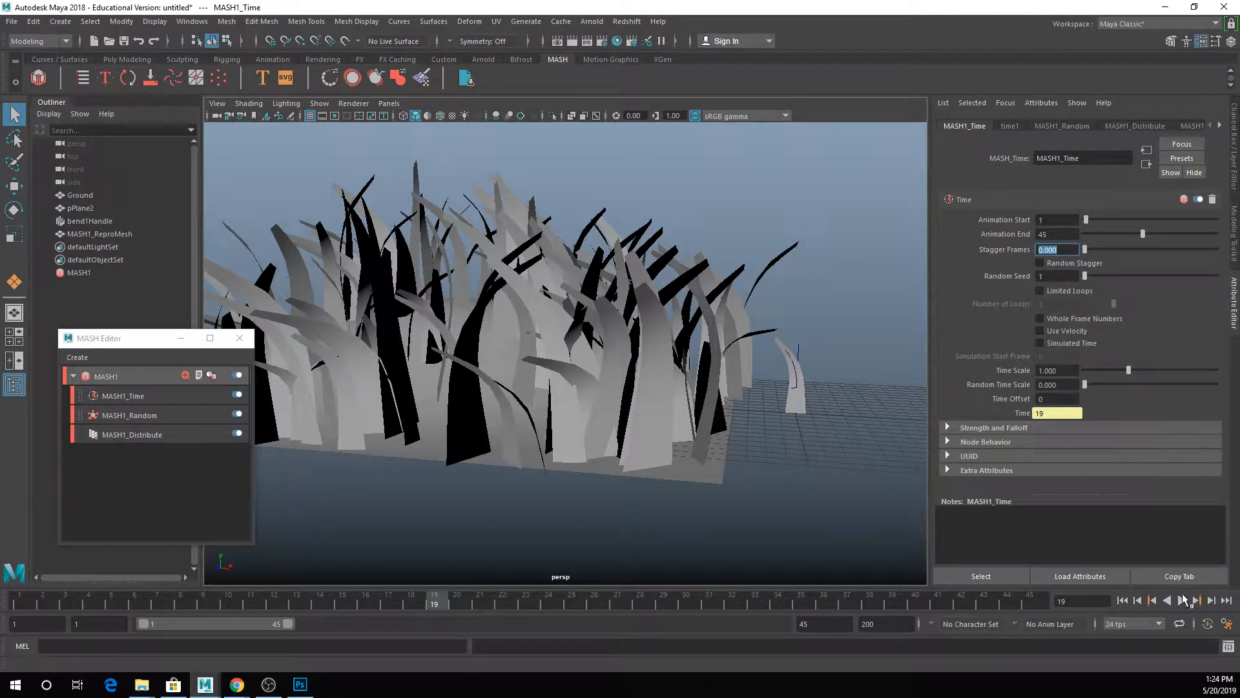
{"action": "left_click", "coordinate": [1182, 600]}
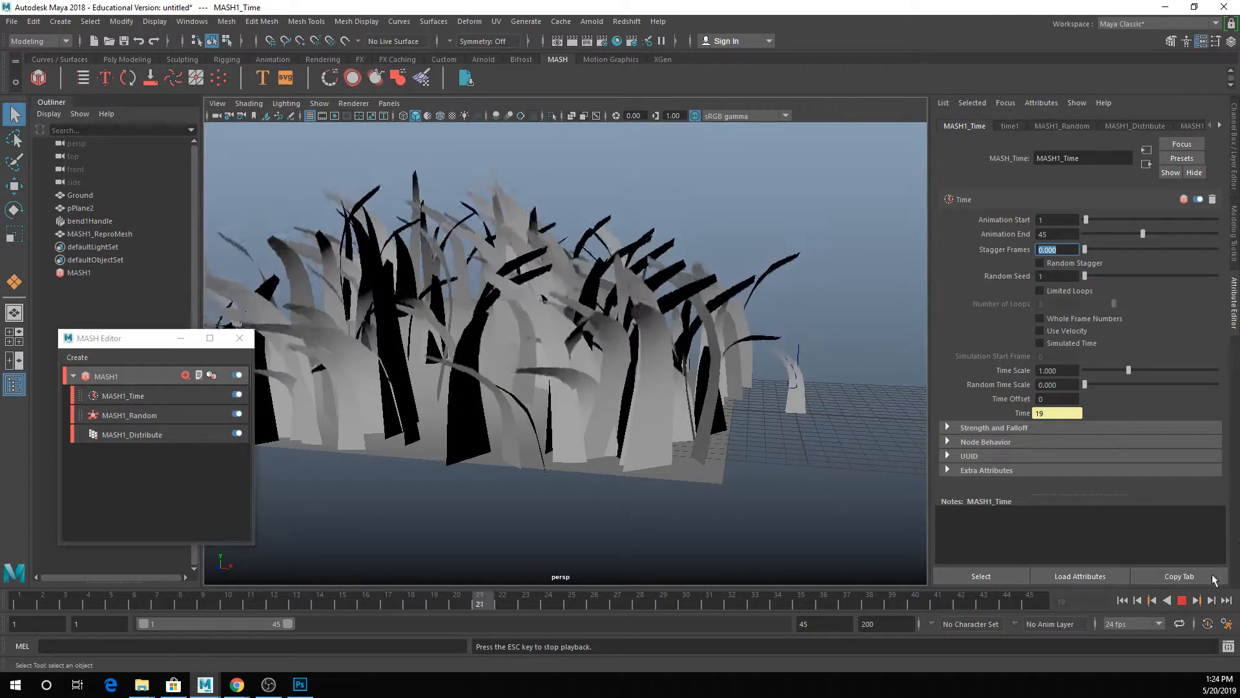
{"action": "key", "text": "Escape"}
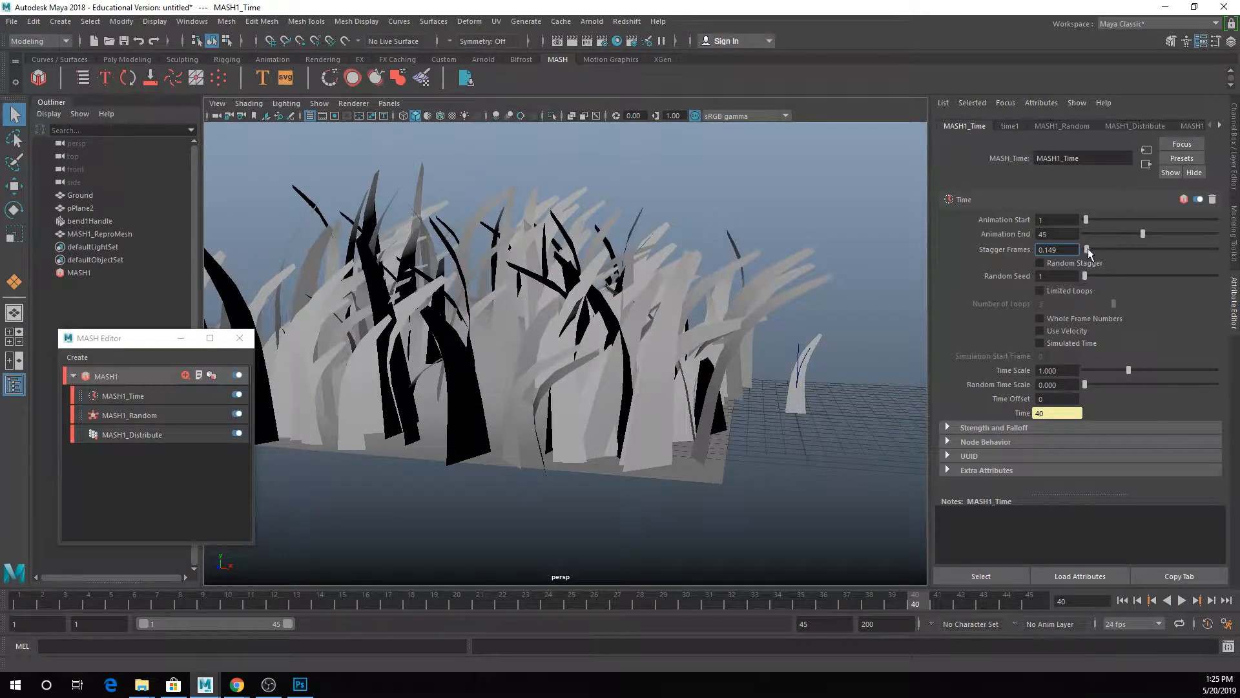
Step: Set the Time node's Stagger Frames to 10 and play the animation while viewing the grass from a higher angle
{"action": "left_click_drag", "start_coordinate": [1089, 252], "coordinate": [1150, 256]}
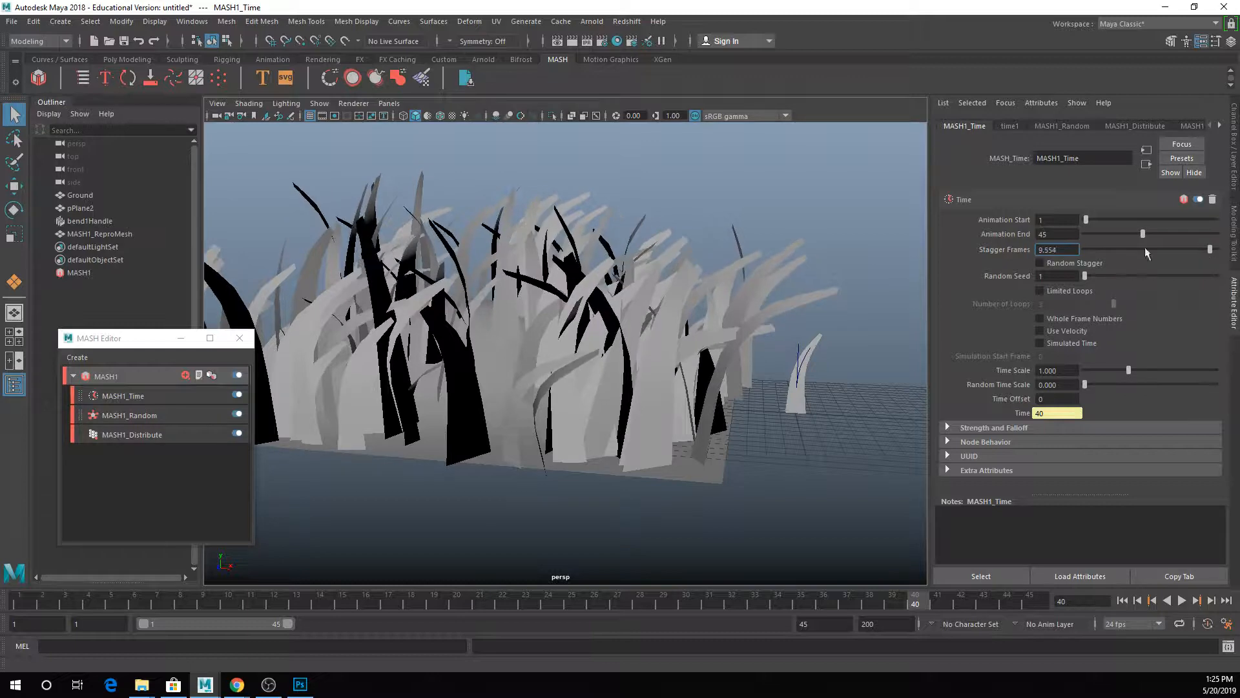
{"action": "type", "text": "10"}
{"action": "key", "text": "Return"}
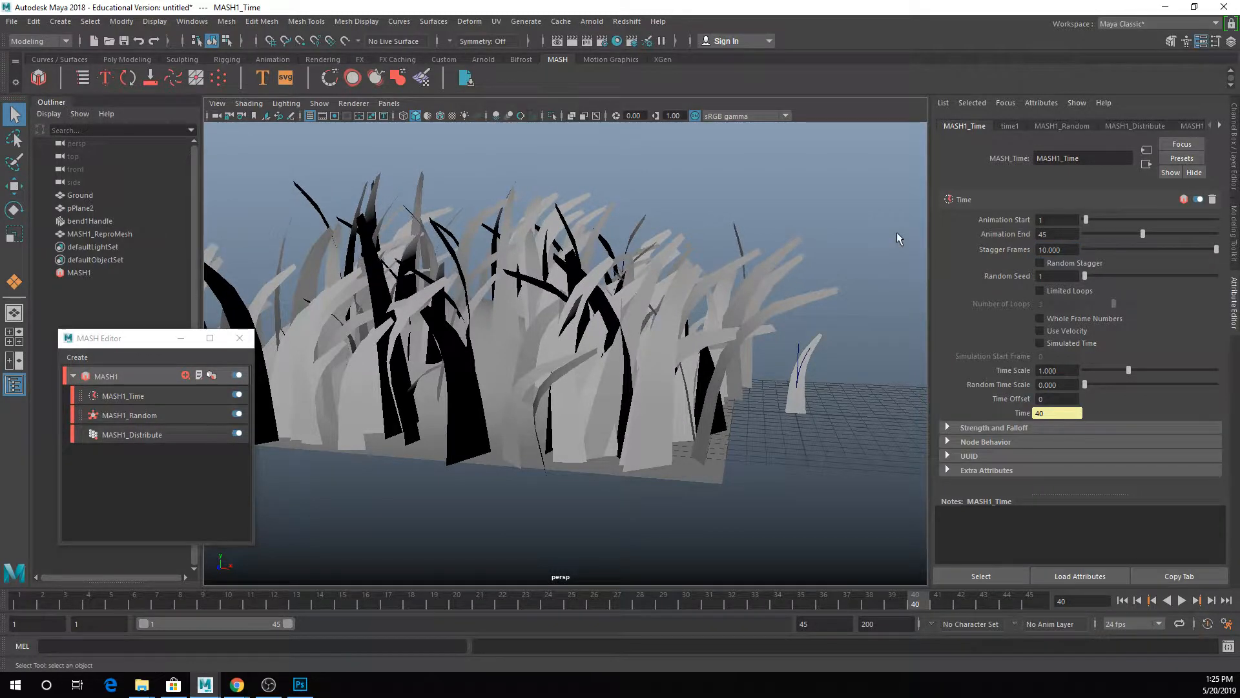
{"action": "left_click", "coordinate": [1181, 600]}
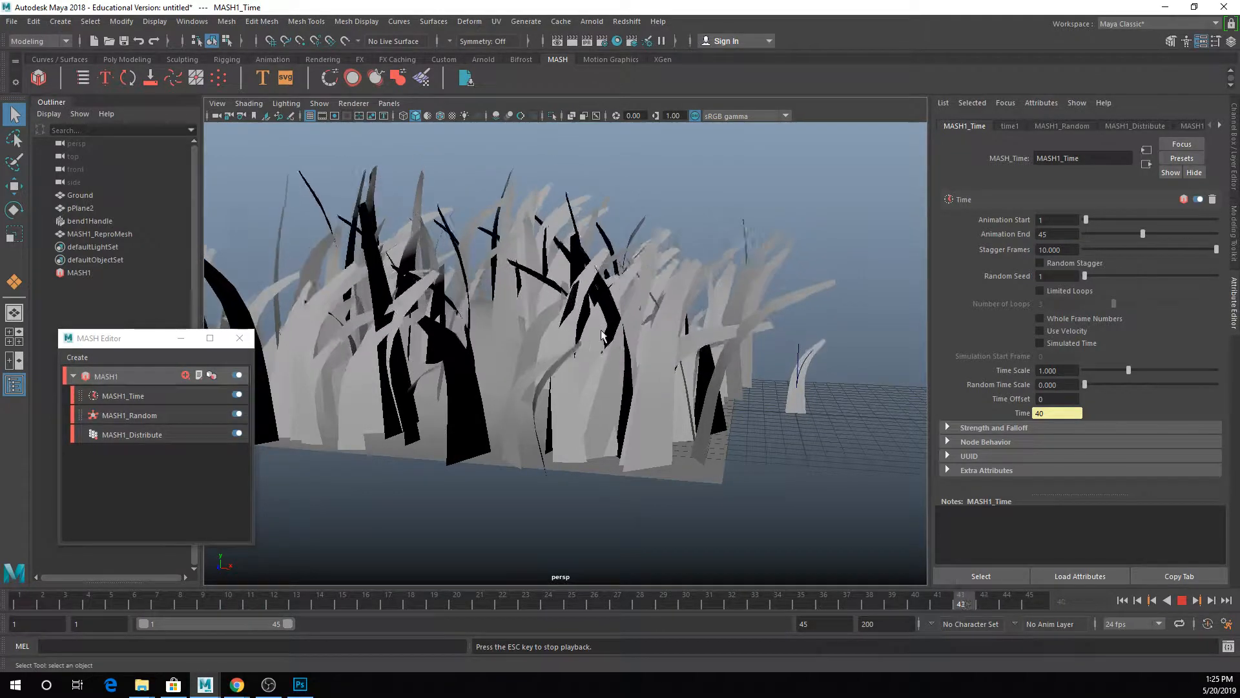
{"action": "left_click_drag", "start_coordinate": [518, 305], "coordinate": [568, 354], "text": "alt"}
{"action": "middle_click_drag", "start_coordinate": [570, 355], "coordinate": [650, 303], "text": "alt"}
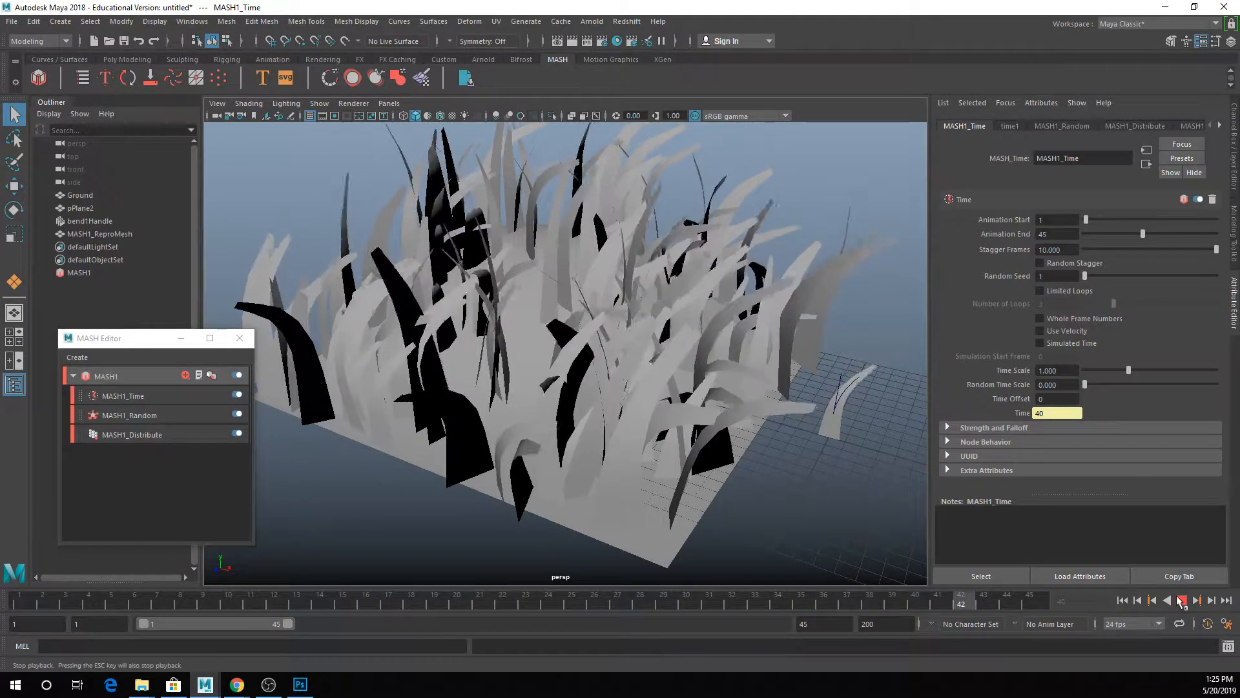
{"action": "key", "text": "Escape"}
Step: Compare the Distribute node's Number of Points with the Time node's Stagger Frames setting
{"action": "left_click", "coordinate": [175, 435]}
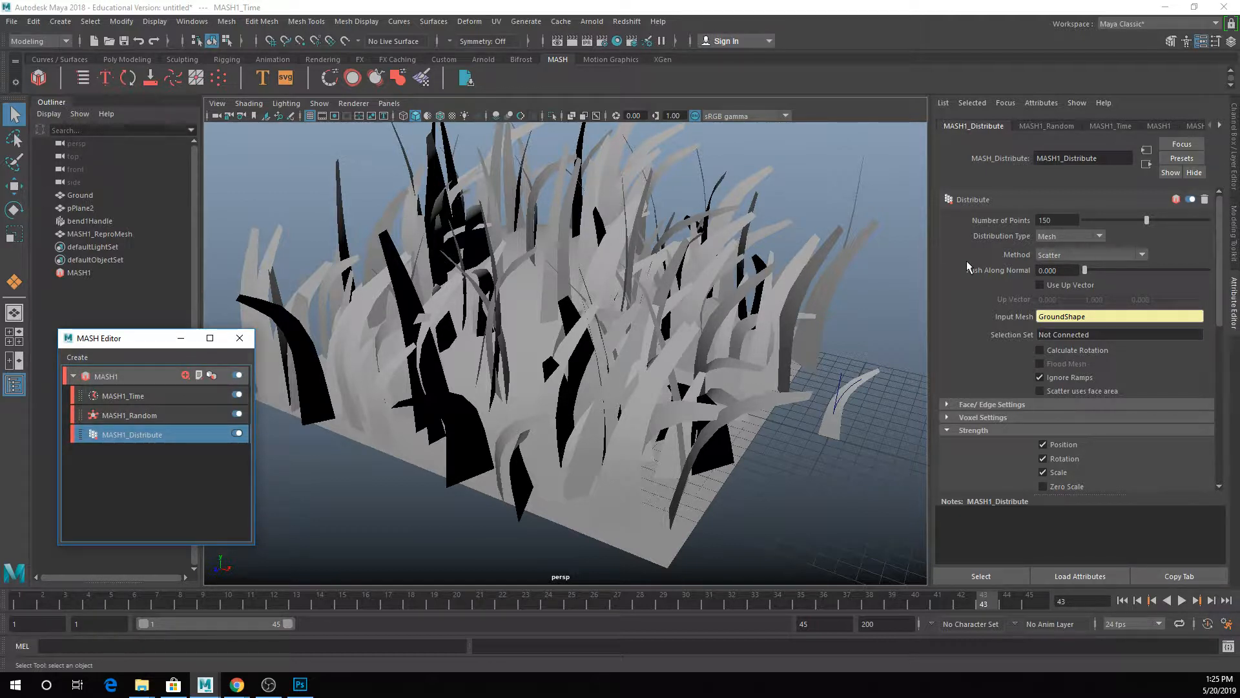
{"action": "left_click", "coordinate": [178, 399]}
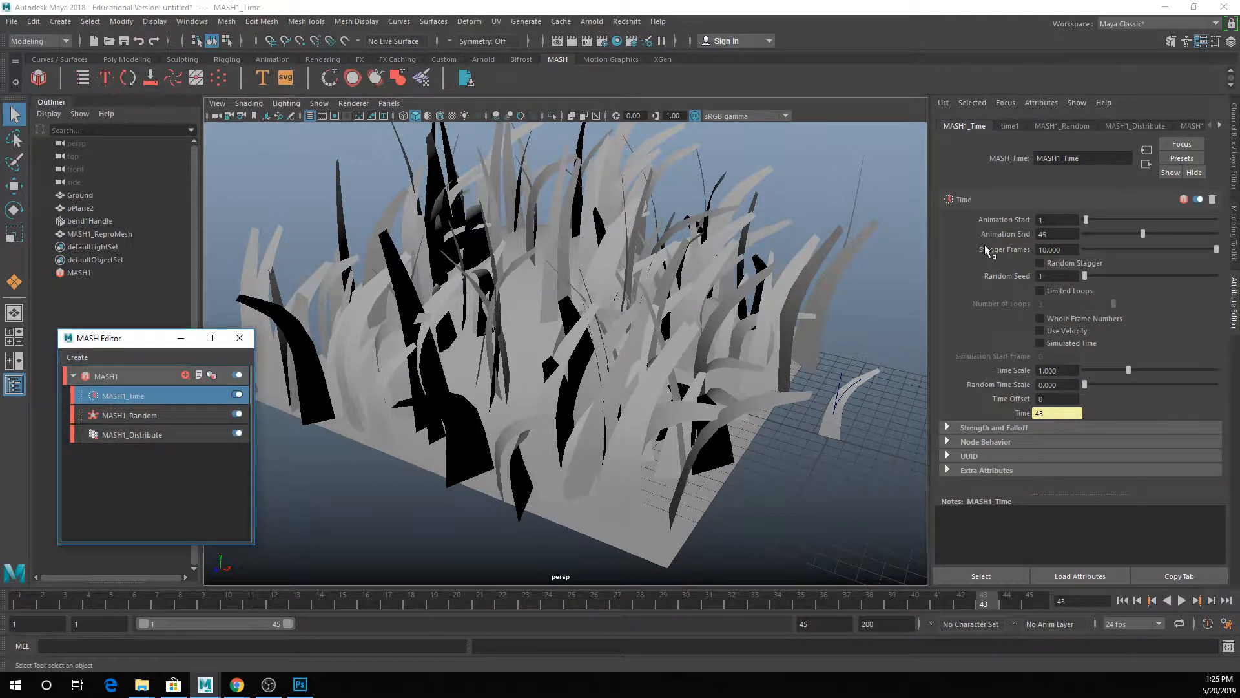
{"action": "left_click", "coordinate": [175, 437]}
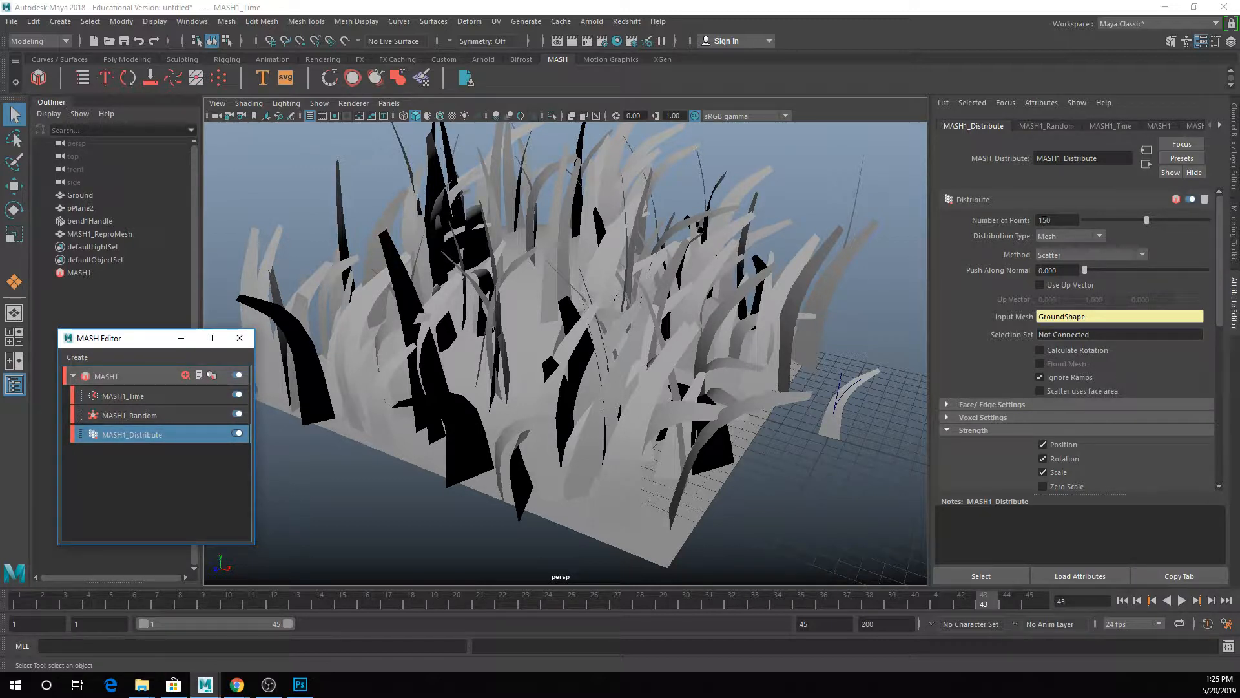
{"action": "left_click", "coordinate": [96, 397]}
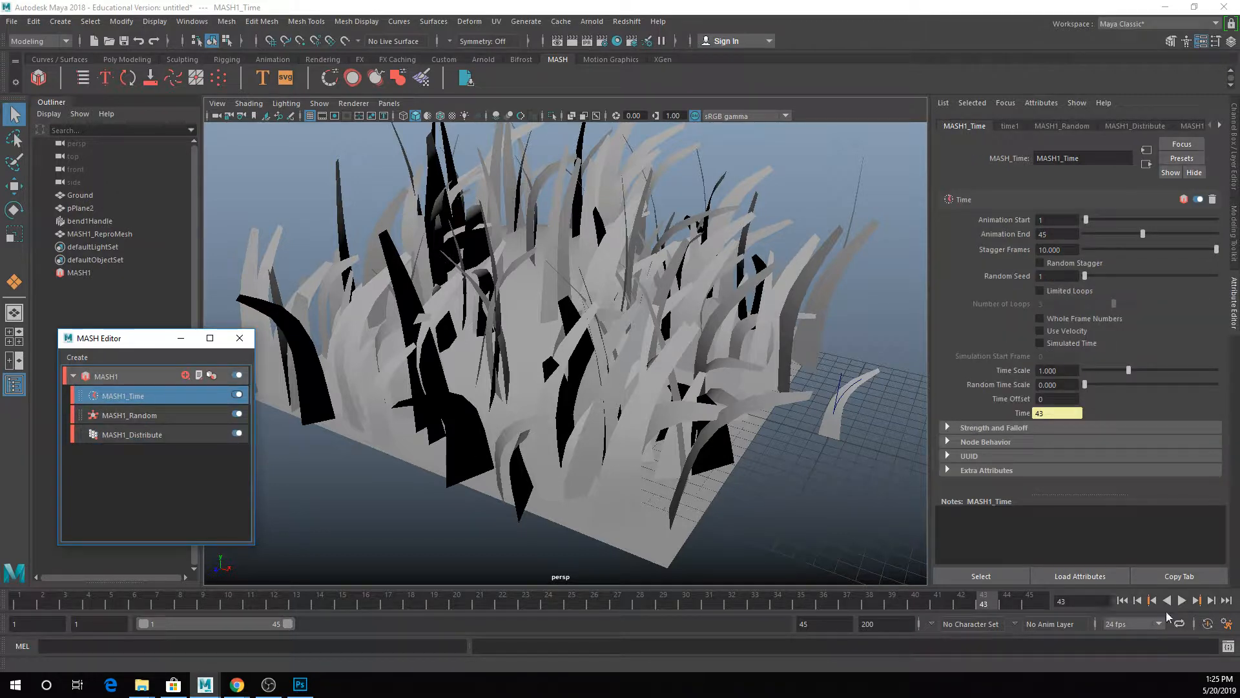
Step: Try Time Scale values between 0 and 3 on the Time node during playback, and return it to 1
{"action": "left_click", "coordinate": [1182, 600]}
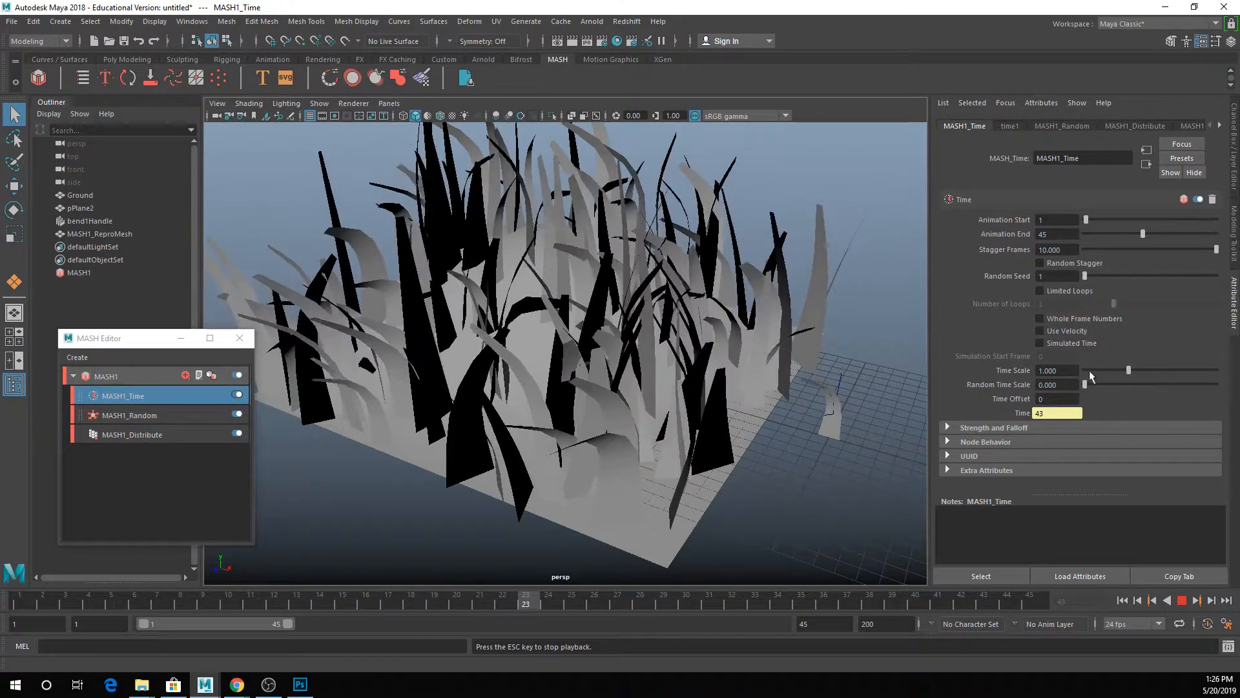
{"action": "left_click_drag", "start_coordinate": [1127, 370], "coordinate": [1096, 365]}
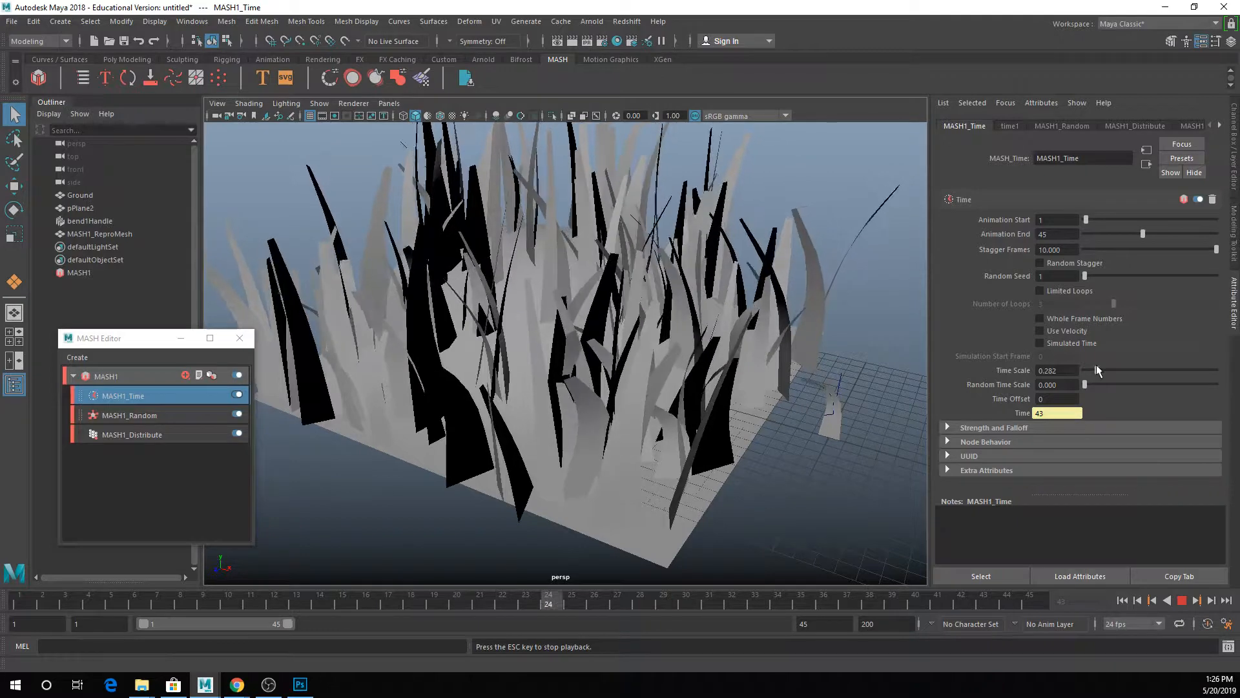
{"action": "left_click_drag", "start_coordinate": [1095, 364], "coordinate": [1084, 363]}
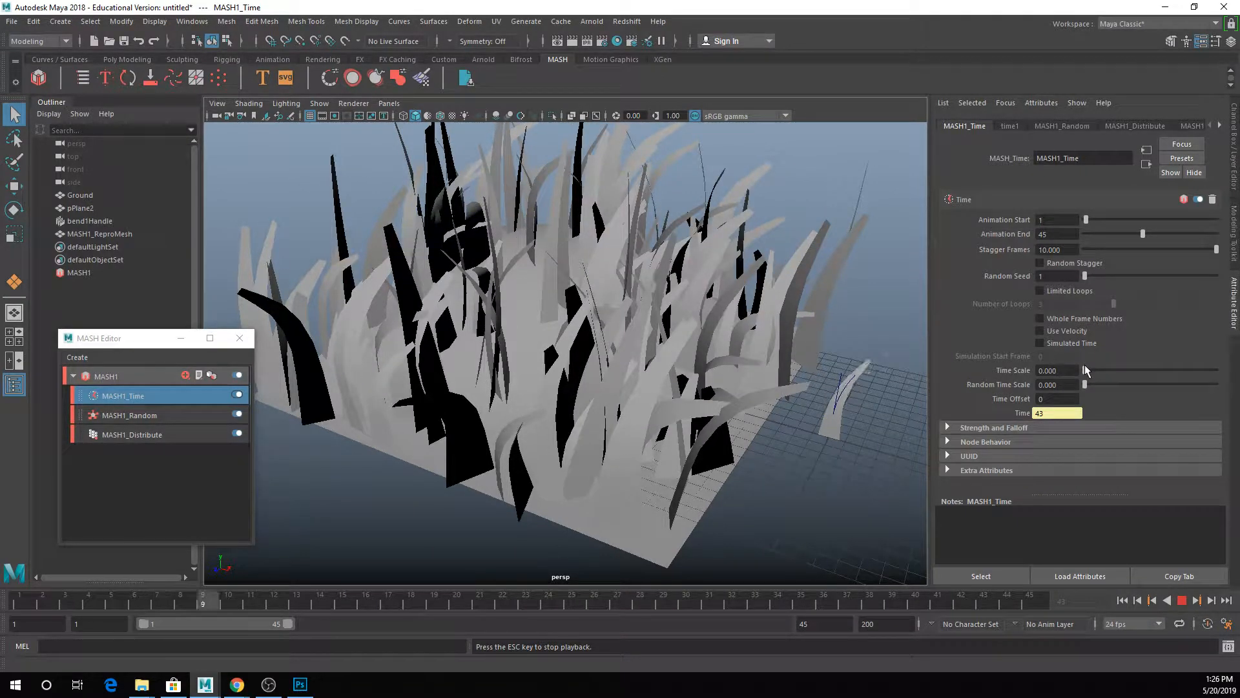
{"action": "left_click_drag", "start_coordinate": [1084, 364], "coordinate": [1094, 365]}
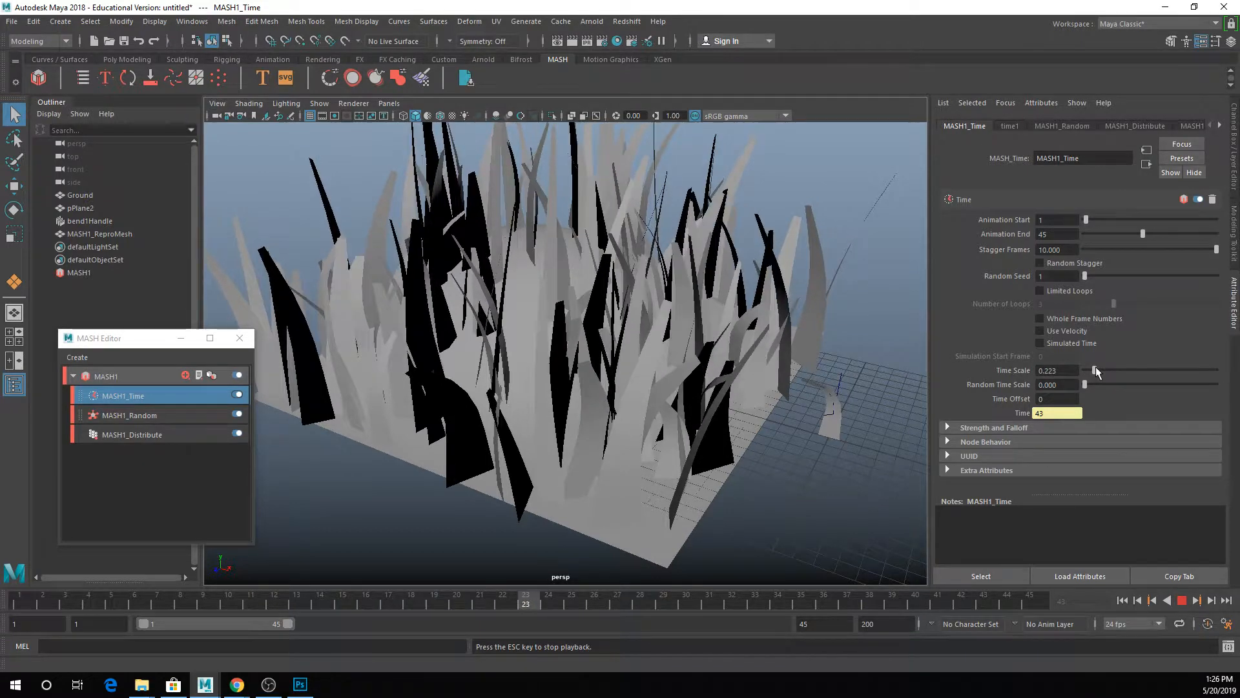
{"action": "left_click_drag", "start_coordinate": [1095, 369], "coordinate": [1239, 381]}
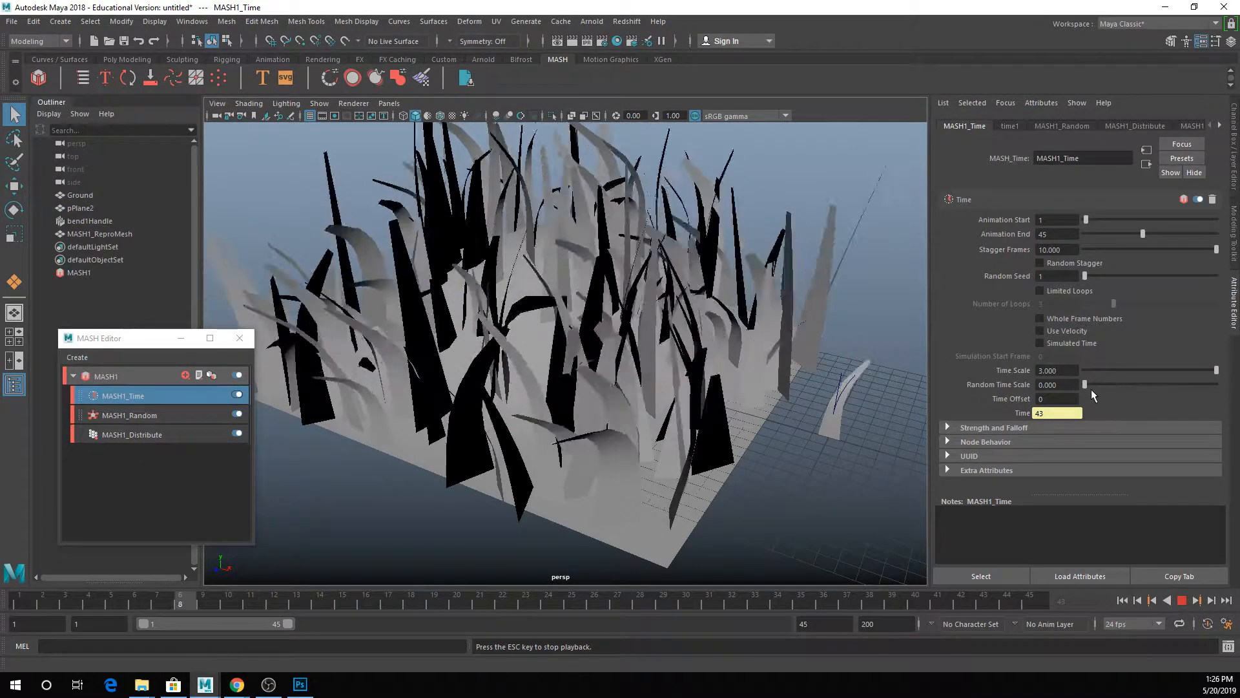
{"action": "key", "text": "ctrl+z"}
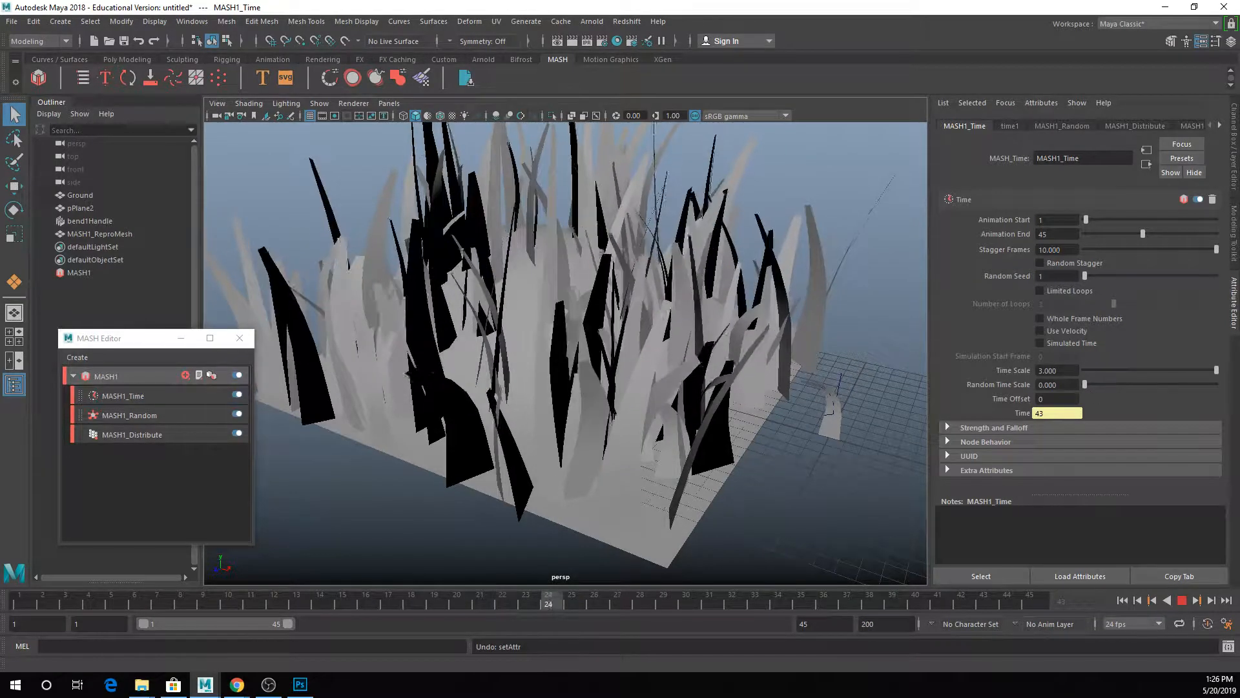
{"action": "left_click_drag", "start_coordinate": [1064, 371], "coordinate": [984, 369]}
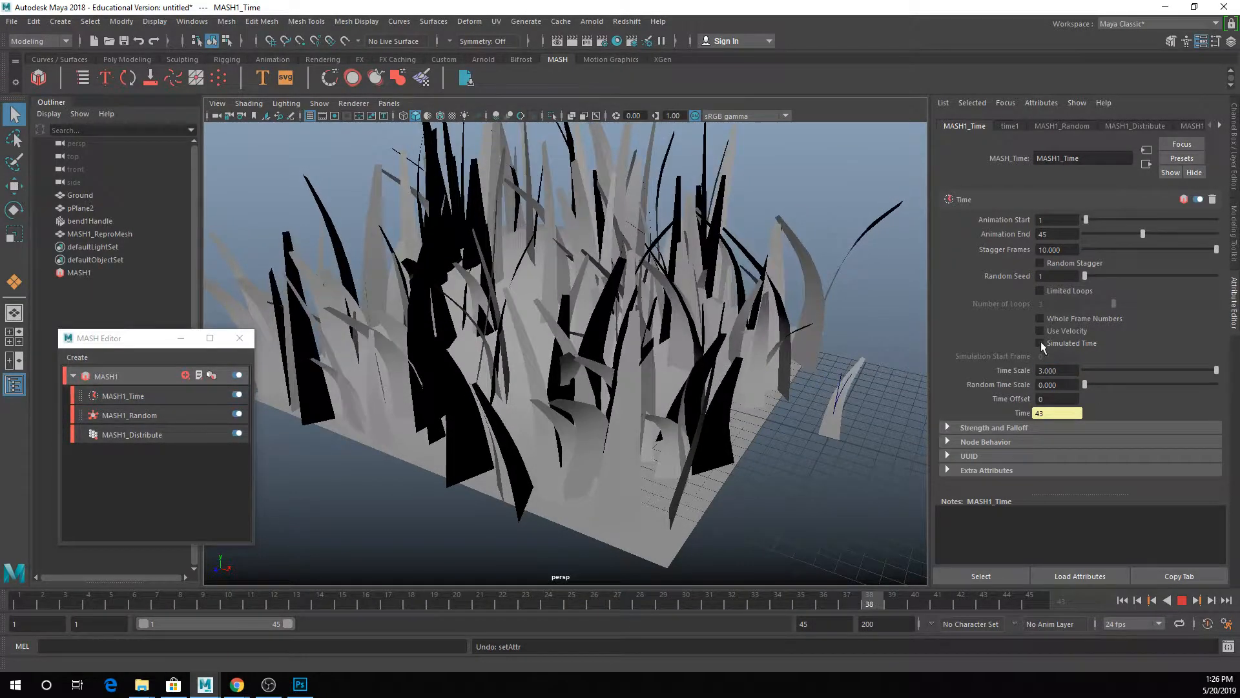
{"action": "type", "text": "1"}
{"action": "key", "text": "Return"}
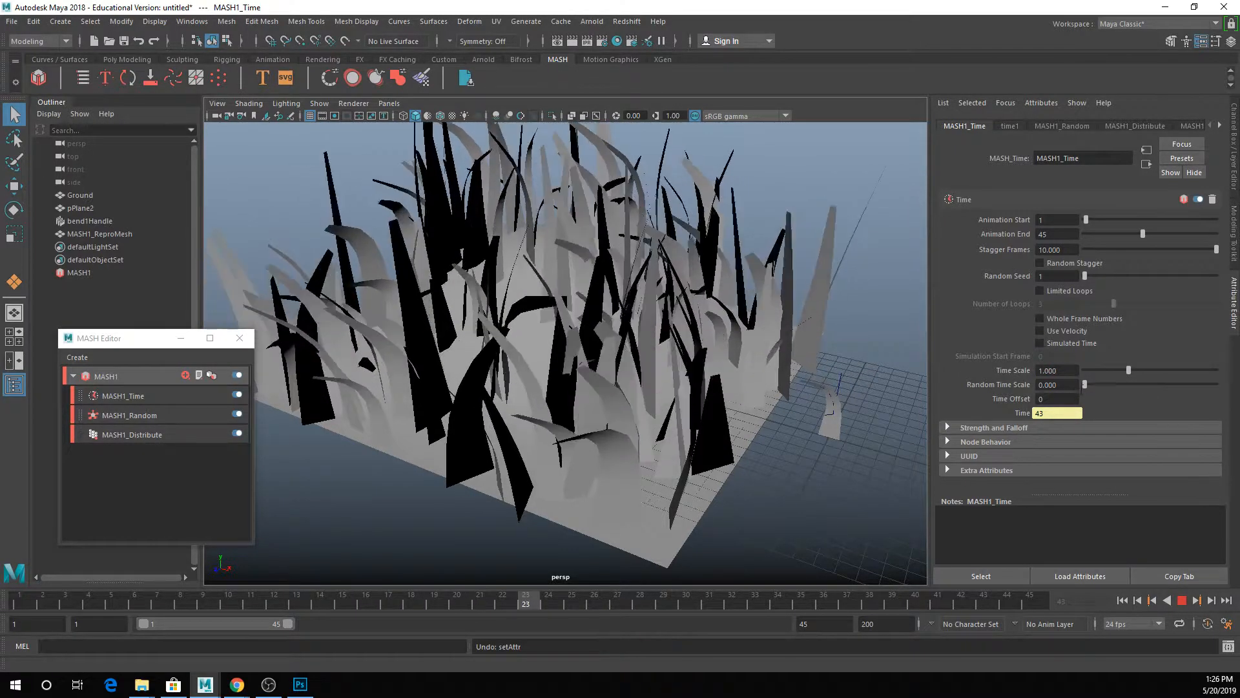
Step: Set the Time node's Random Time Scale to 0.787 and stop the playback
{"action": "left_click_drag", "start_coordinate": [1089, 382], "coordinate": [1118, 379]}
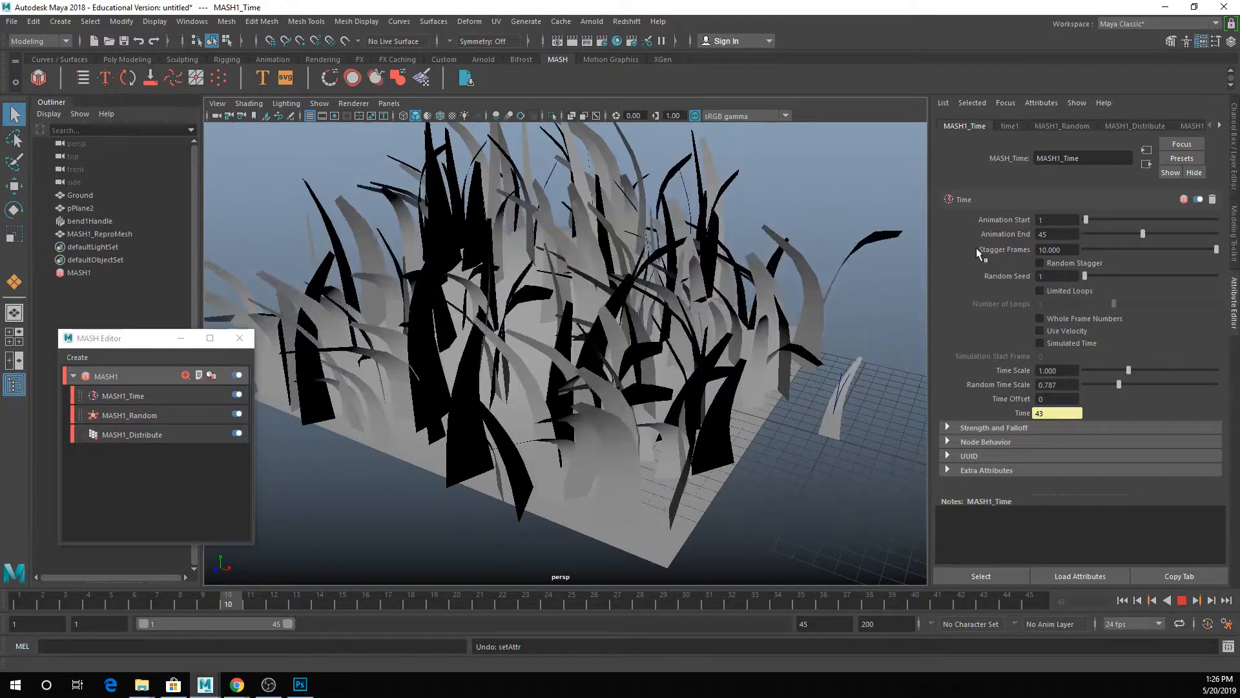
{"action": "left_click", "coordinate": [1182, 600]}
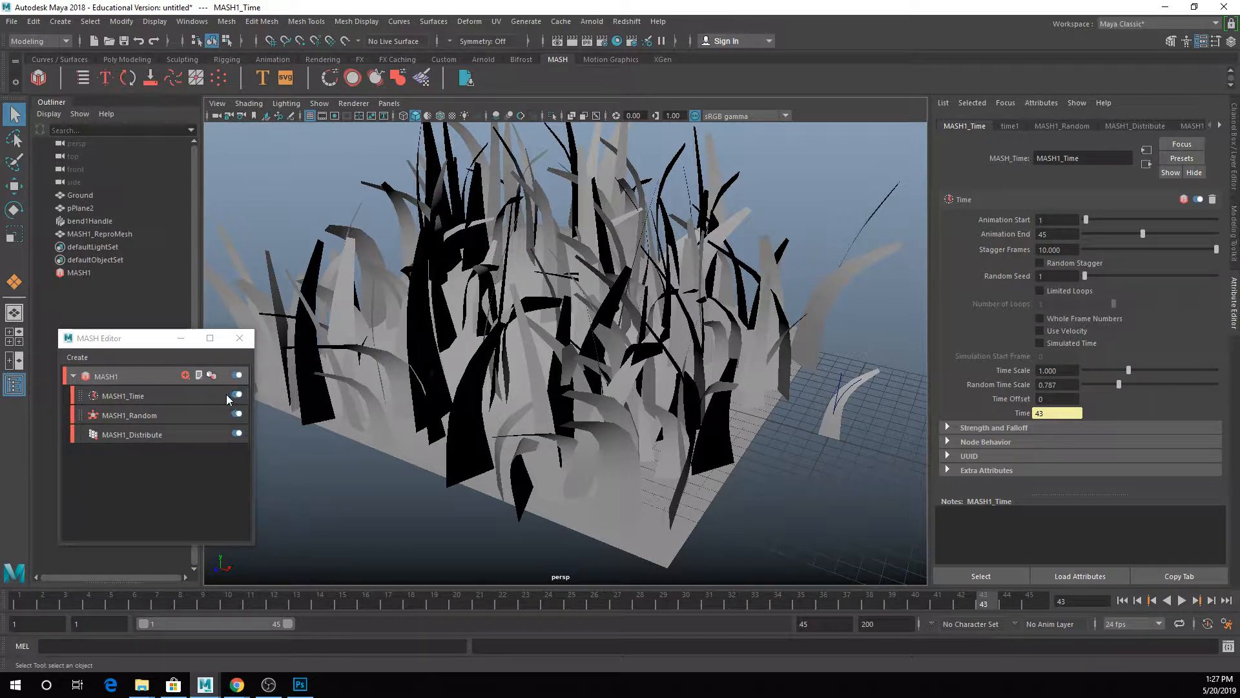
Step: Move the MASH Editor window higher, disable the MASH1_Time node and preview the grass animation without it
{"action": "left_click_drag", "start_coordinate": [144, 340], "coordinate": [137, 230]}
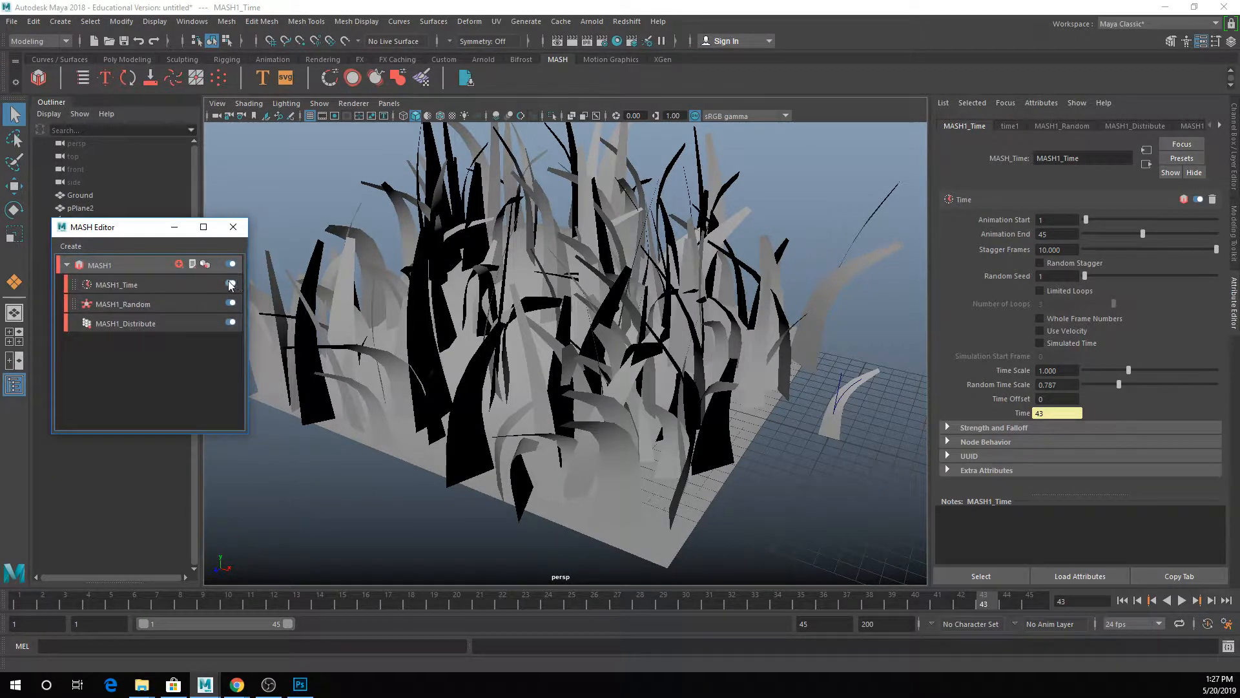
{"action": "left_click", "coordinate": [231, 284]}
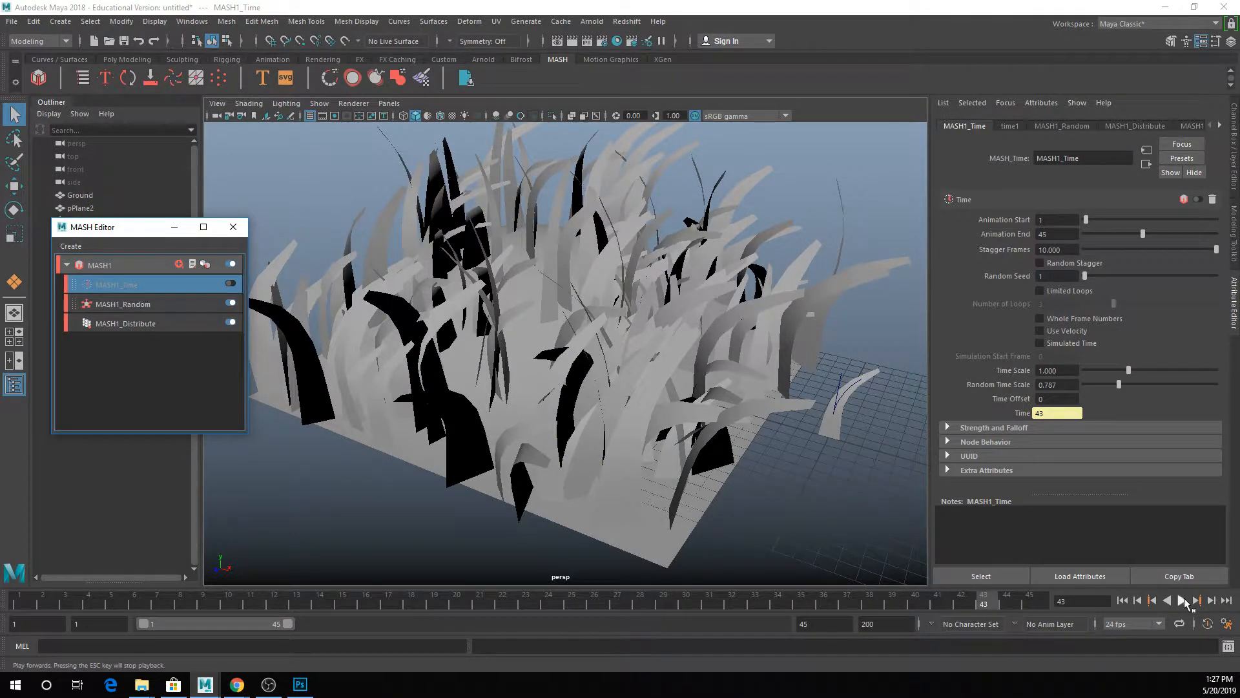
{"action": "left_click", "coordinate": [1182, 601]}
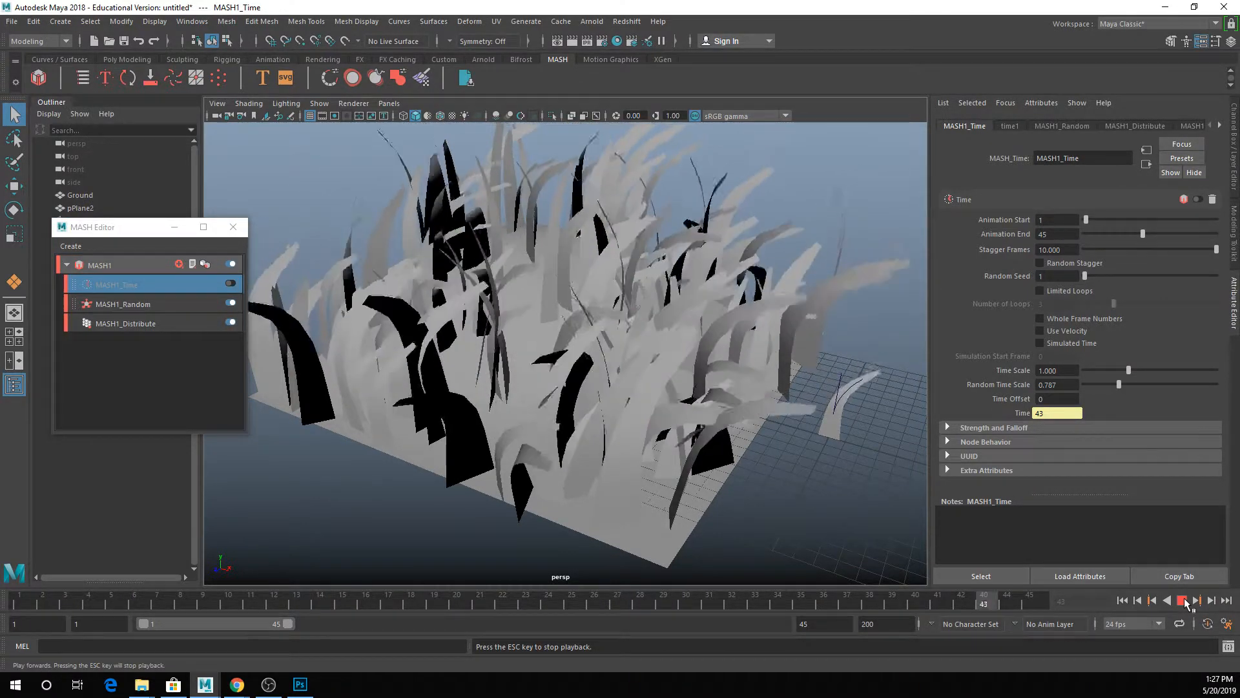
{"action": "left_click", "coordinate": [1182, 600]}
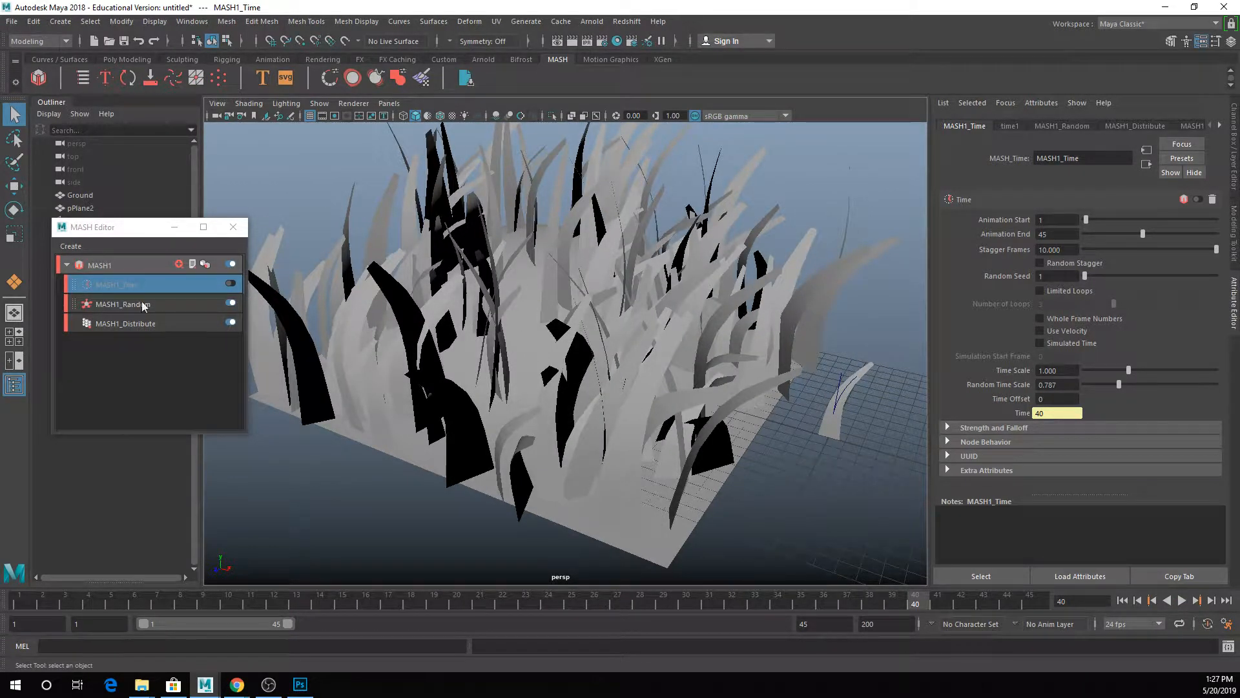
Step: Add an Orient node to the MASH1 network
{"action": "left_click", "coordinate": [117, 265]}
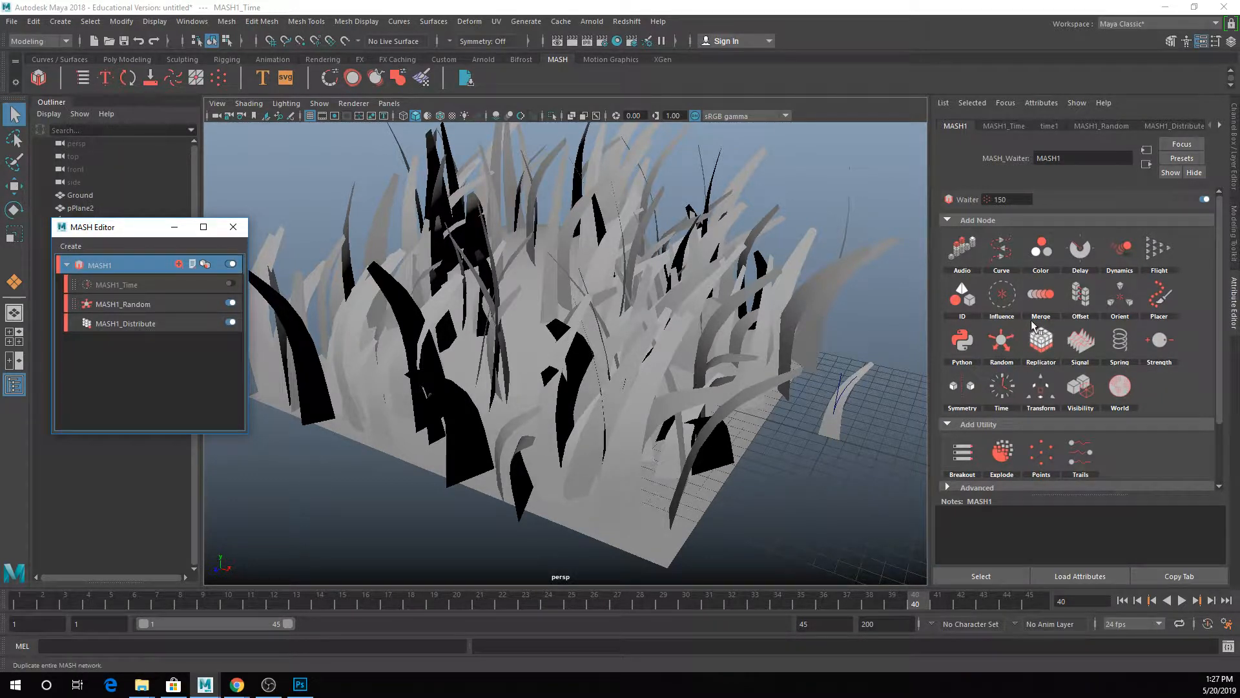
{"action": "left_click", "coordinate": [1119, 297]}
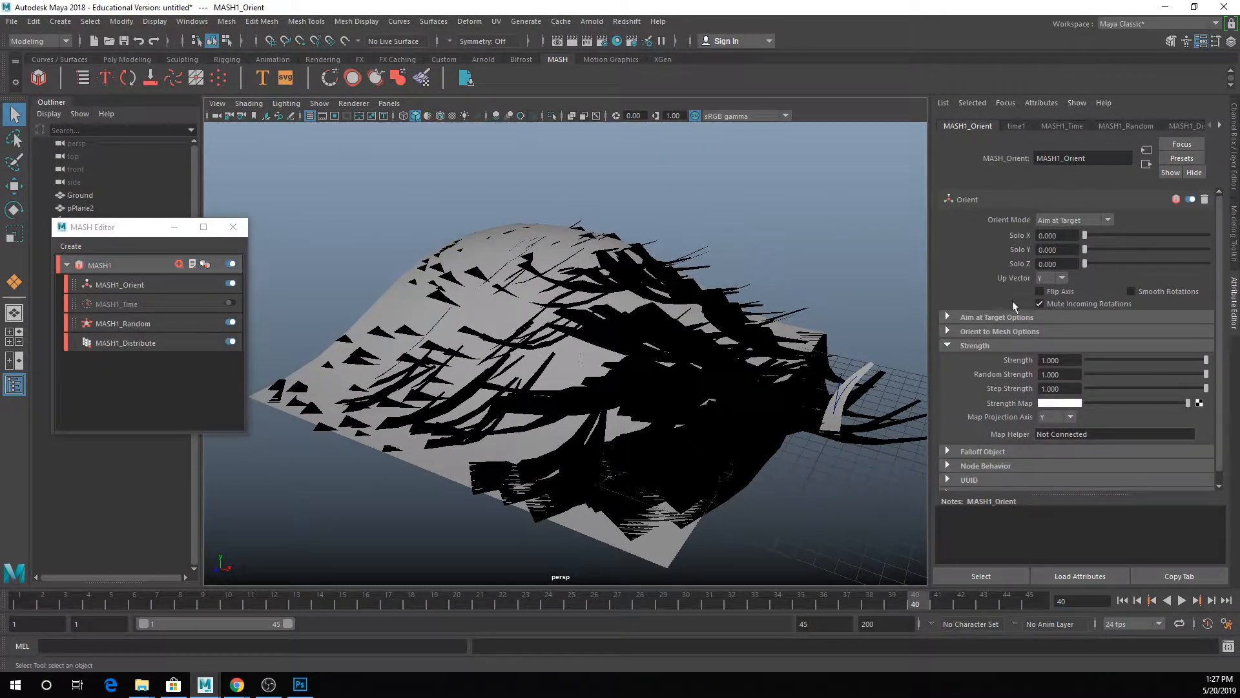
{"action": "left_click_drag", "start_coordinate": [605, 309], "coordinate": [670, 274], "text": "alt"}
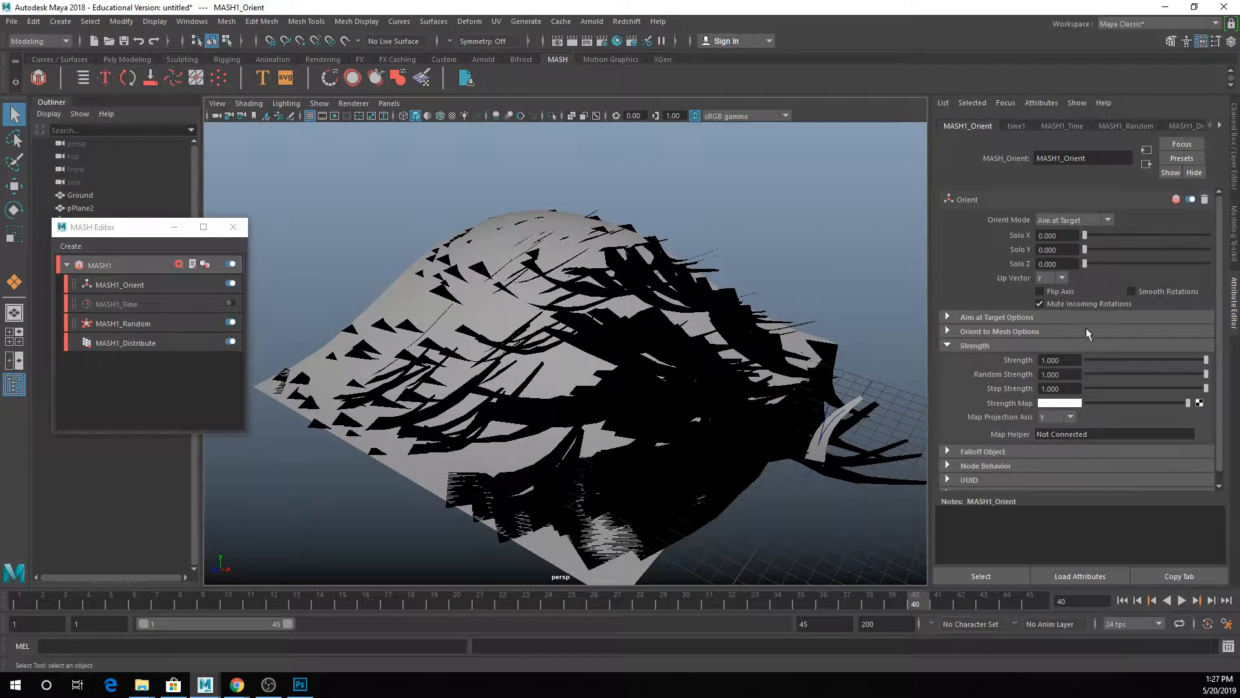
Step: Try the Velocity Orient Mode on the Orient node, and set the mode to Orient To Mesh
{"action": "mouse_move", "coordinate": [1085, 236]}
{"action": "left_mouse_down"}
{"action": "mouse_move", "coordinate": [1194, 243]}
{"action": "mouse_move", "coordinate": [1022, 241]}
{"action": "mouse_move", "coordinate": [1115, 249]}
{"action": "mouse_move", "coordinate": [1067, 250]}
{"action": "left_mouse_up"}
{"action": "left_click", "coordinate": [1070, 223]}
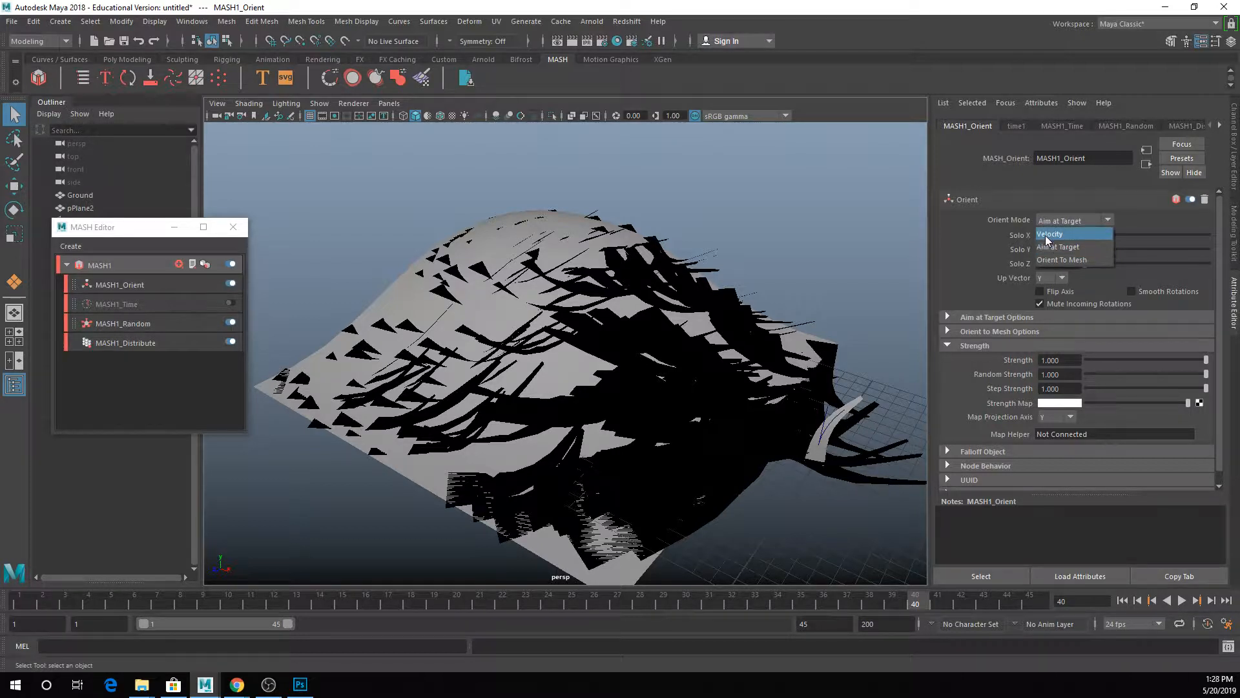
{"action": "left_click", "coordinate": [1047, 235]}
{"action": "left_click", "coordinate": [1058, 219]}
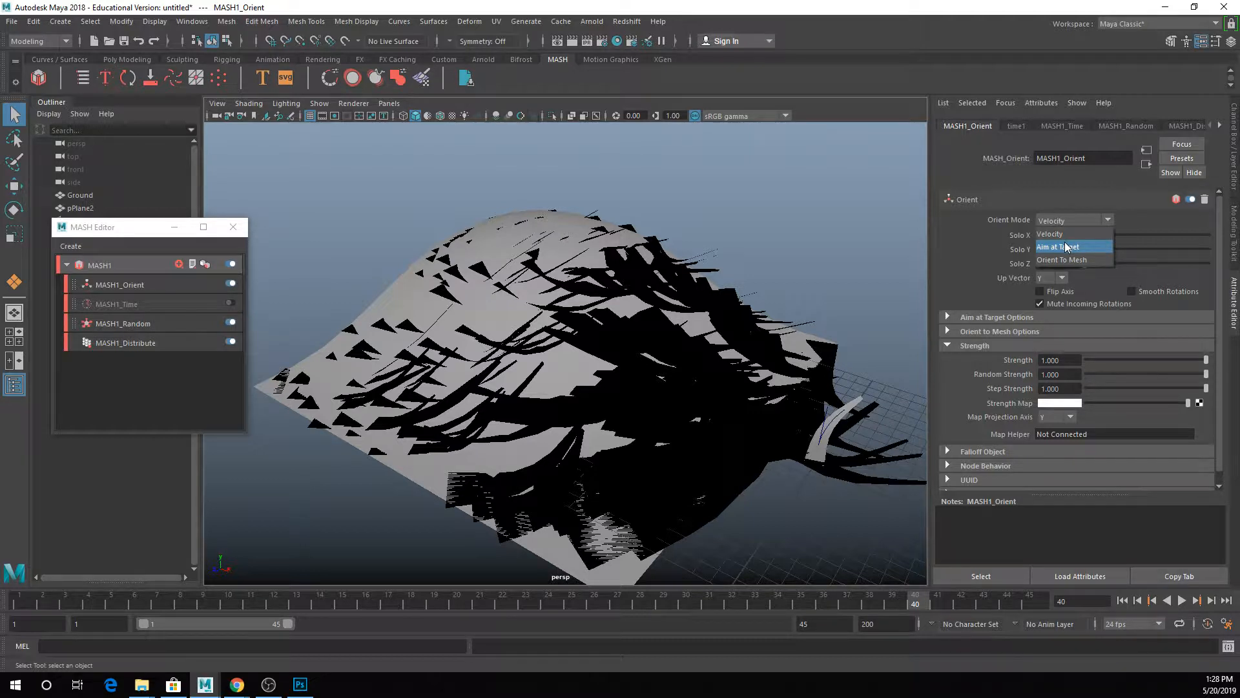
{"action": "left_click", "coordinate": [1094, 262]}
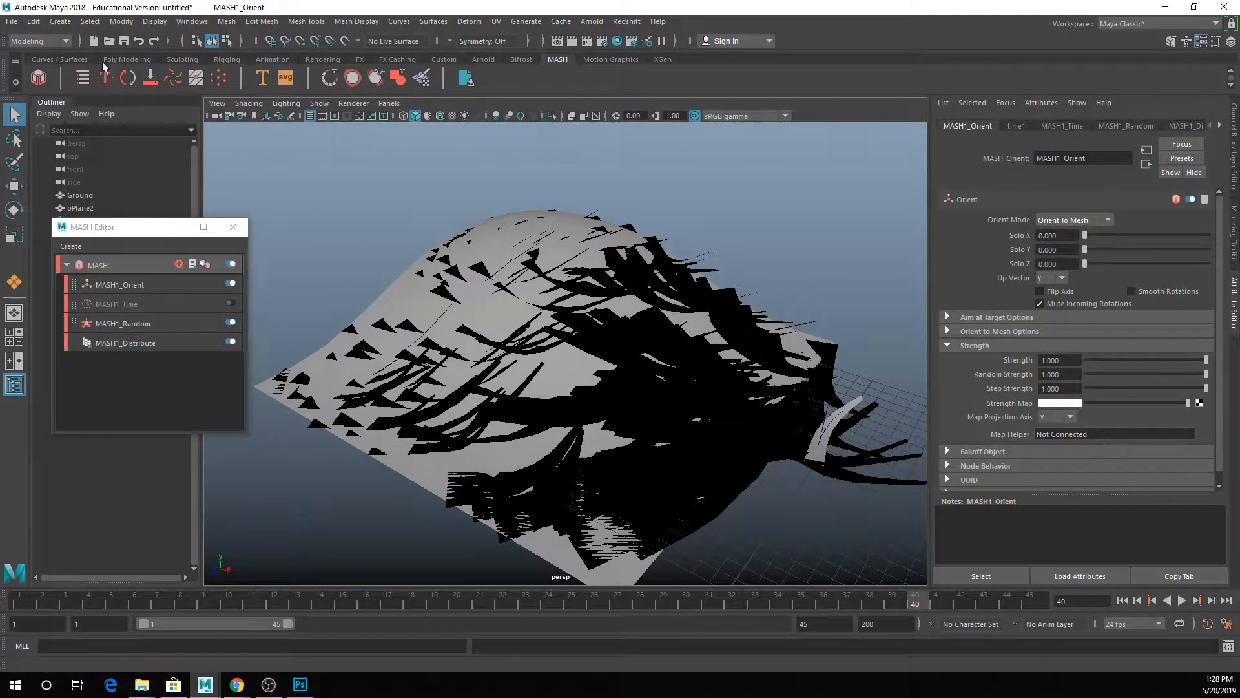
Step: Create a polygon sphere and raise it above the hill of grass
{"action": "left_click", "coordinate": [73, 63]}
{"action": "left_click", "coordinate": [113, 61]}
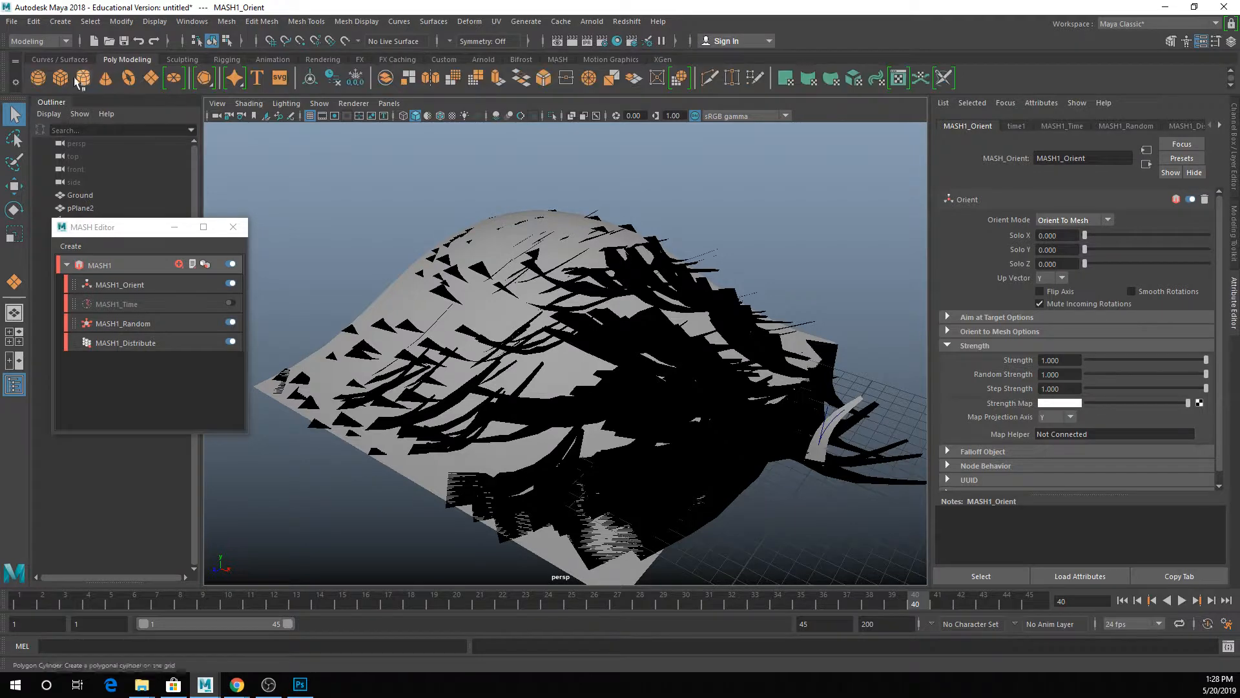
{"action": "left_click", "coordinate": [39, 77]}
{"action": "left_click_drag", "start_coordinate": [625, 365], "coordinate": [648, 385]}
{"action": "left_click_drag", "start_coordinate": [632, 322], "coordinate": [645, 113]}
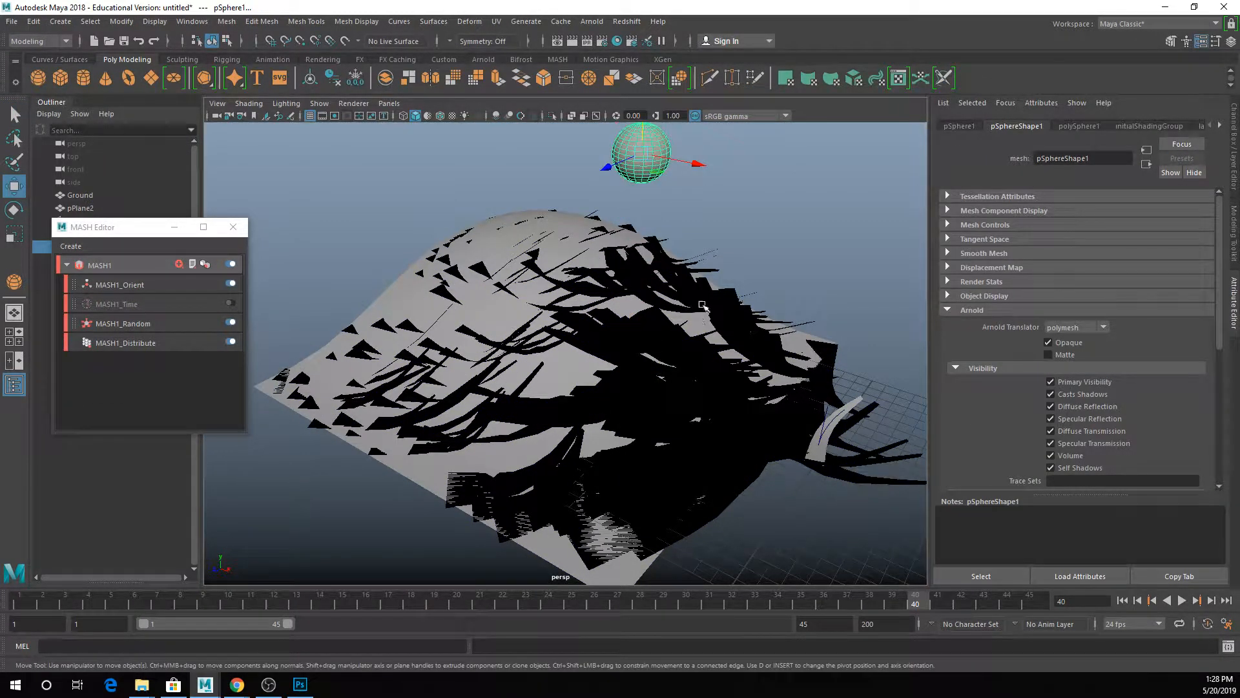
Step: Move the MASH Editor clear of the Outliner entries and expand the Orient node's Orient to Mesh Options
{"action": "left_click_drag", "start_coordinate": [115, 239], "coordinate": [142, 307]}
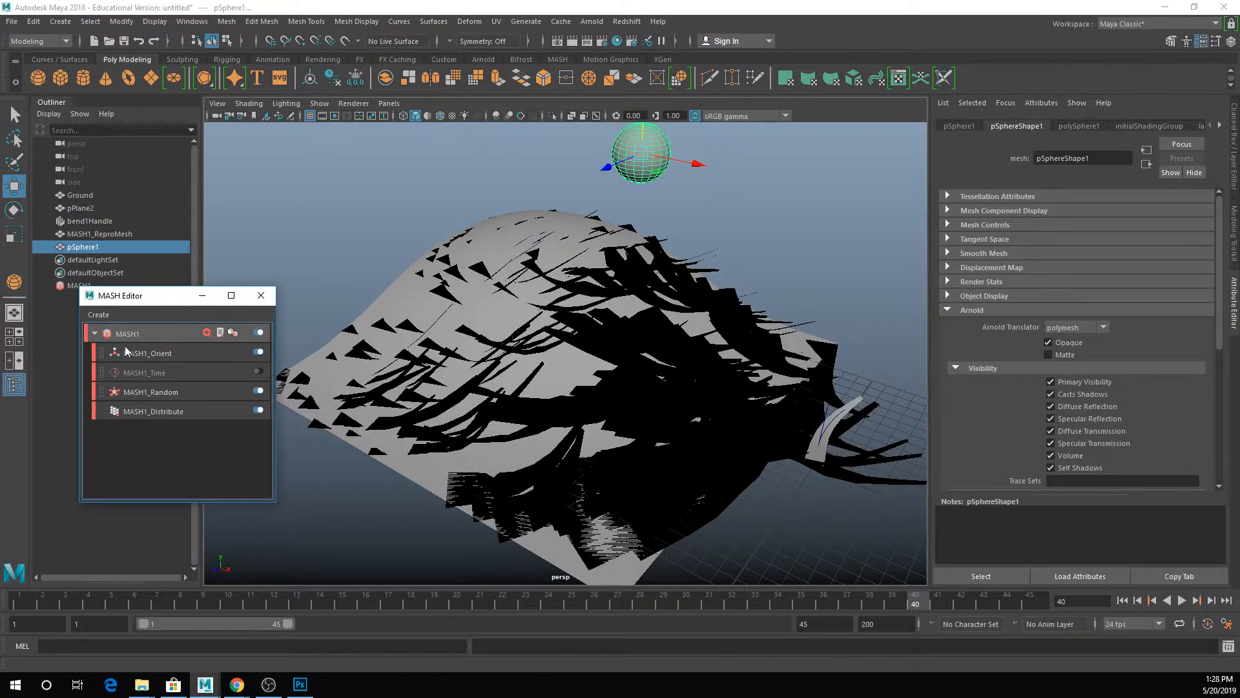
{"action": "left_click", "coordinate": [124, 351]}
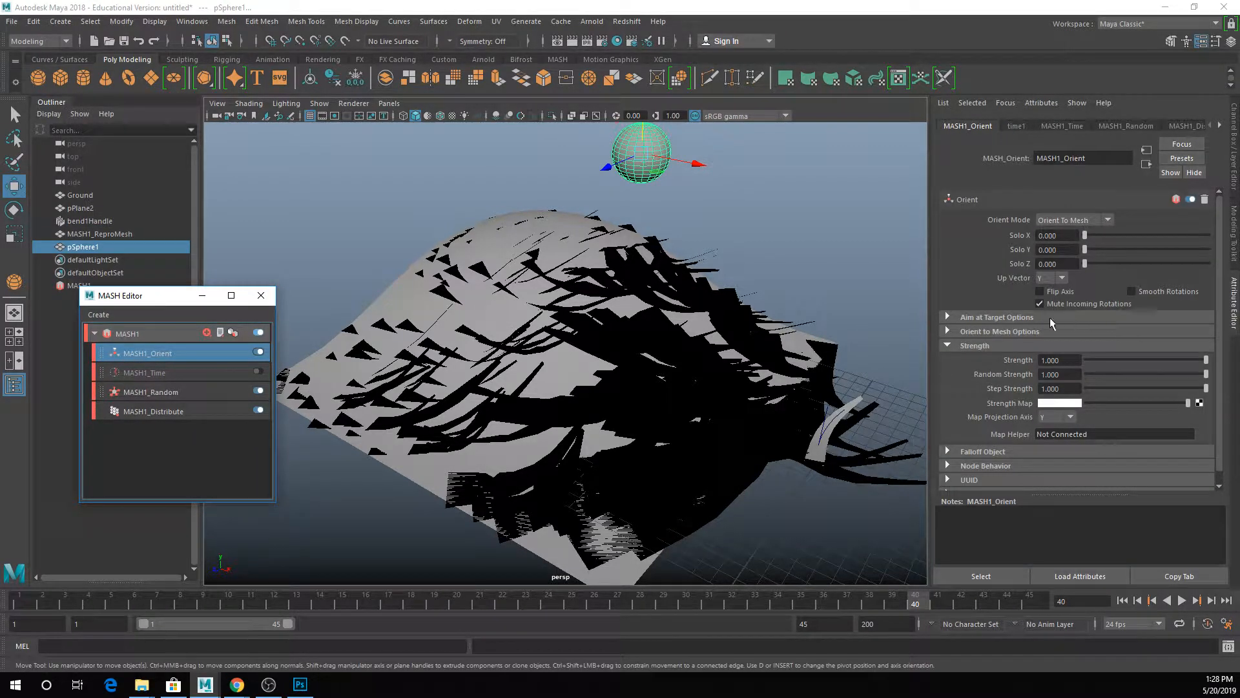
{"action": "left_click", "coordinate": [960, 334]}
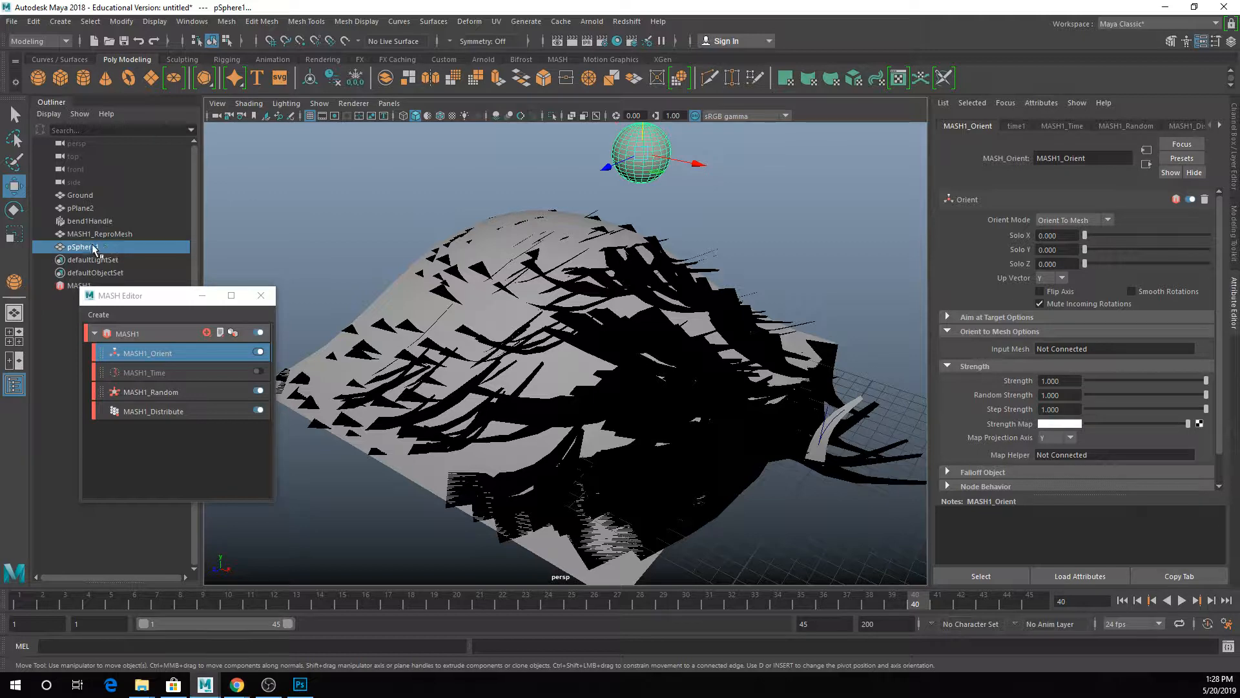
Step: Try to connect pSphere1 from the Outliner as the Orient node's Input Mesh
{"action": "middle_click_drag", "start_coordinate": [92, 245], "coordinate": [963, 329]}
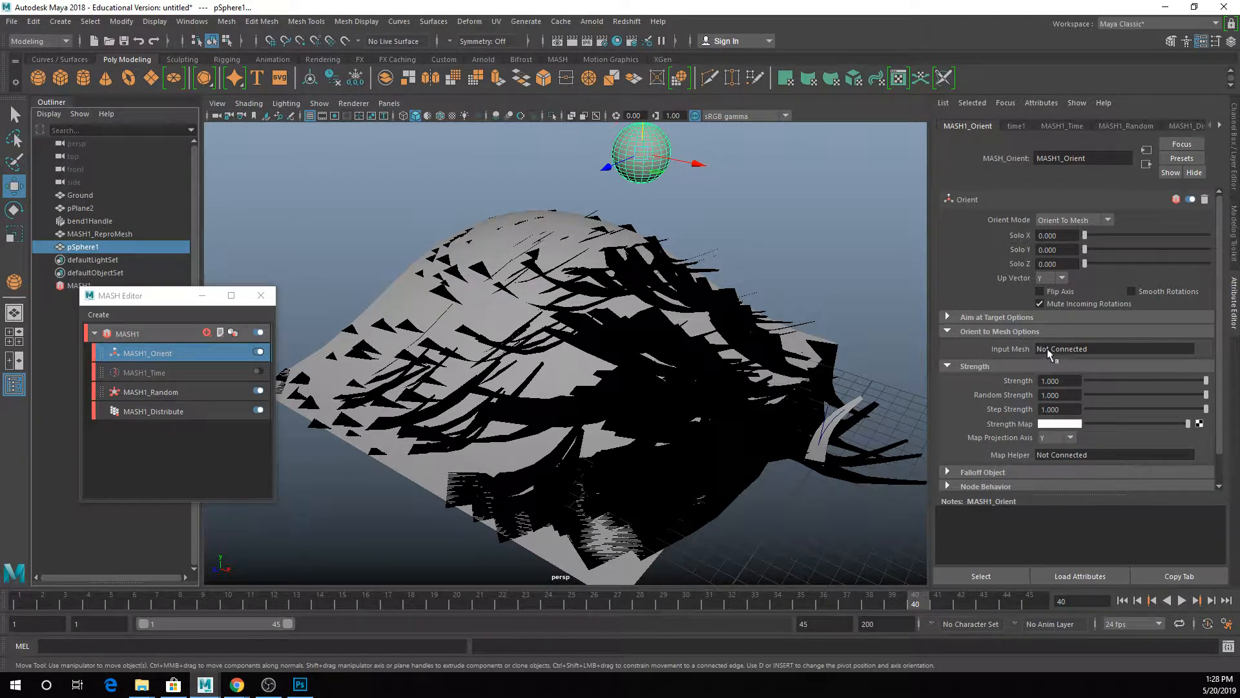
{"action": "middle_click_drag", "start_coordinate": [113, 239], "coordinate": [966, 348]}
{"action": "middle_click_drag", "start_coordinate": [1050, 354], "coordinate": [1049, 354]}
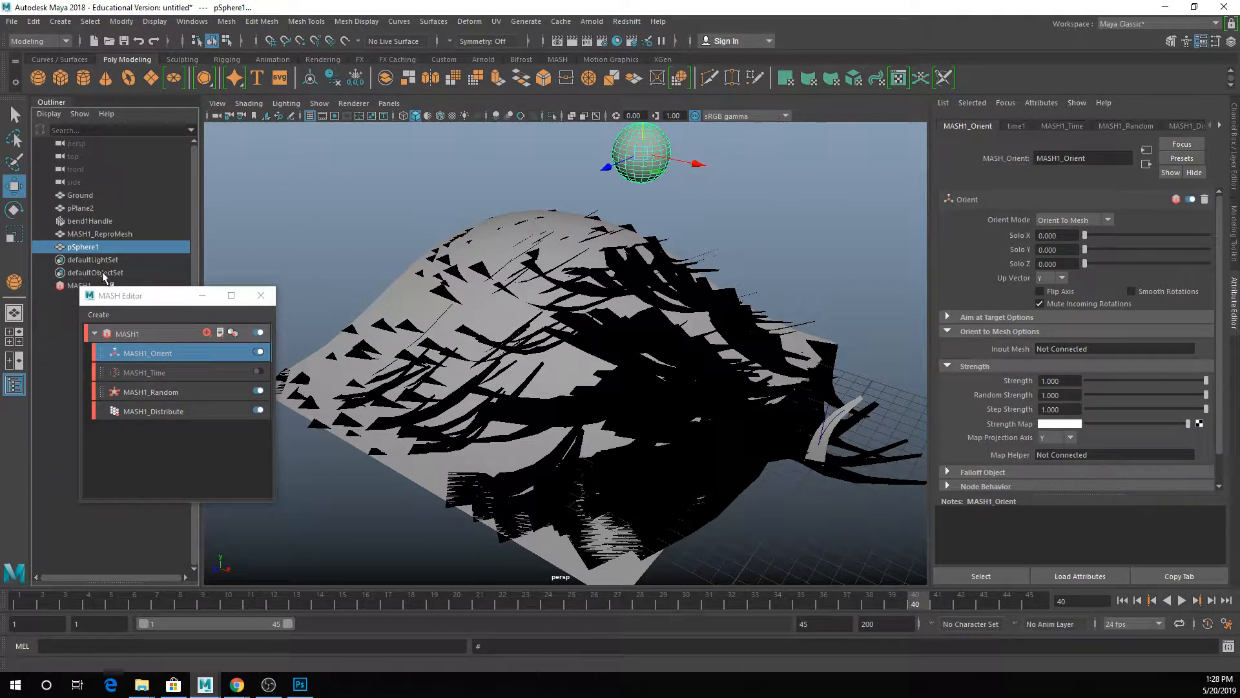
{"action": "middle_click_drag", "start_coordinate": [77, 248], "coordinate": [1079, 381]}
{"action": "middle_click_drag", "start_coordinate": [86, 251], "coordinate": [1063, 353]}
{"action": "middle_click_drag", "start_coordinate": [1034, 348], "coordinate": [1054, 352]}
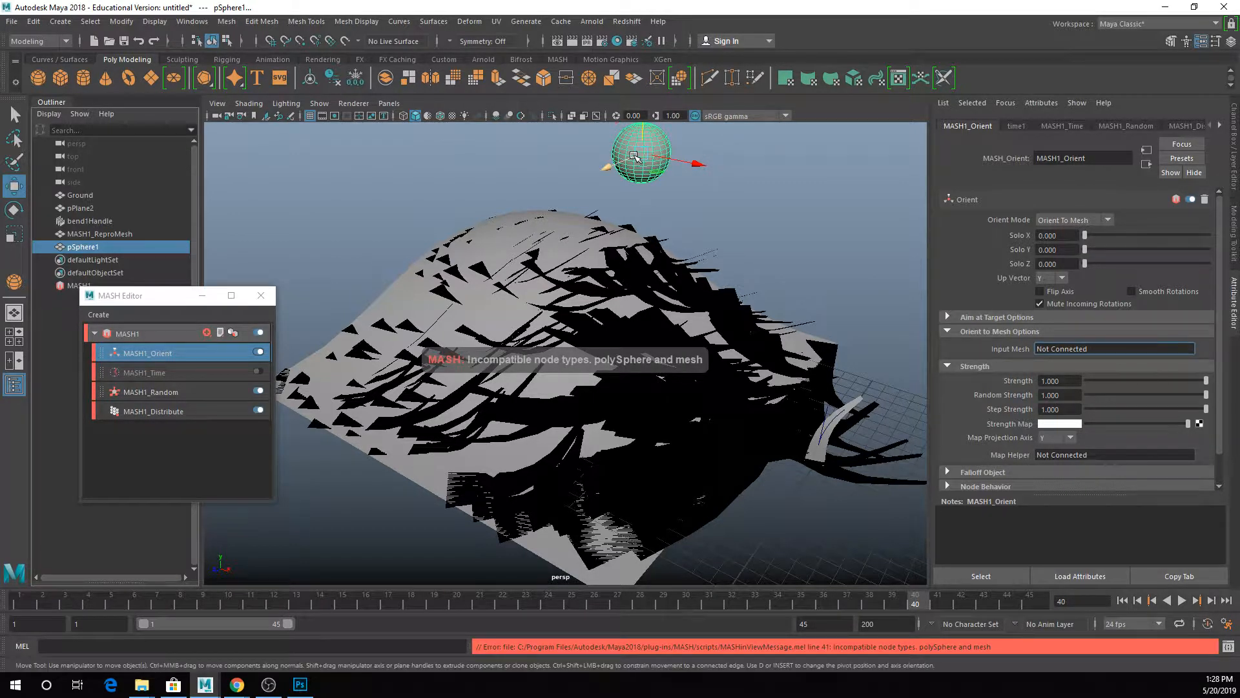
Step: Reselect the sphere, return to the MASH1_Orient settings and connect pSphere1 as the Input Mesh
{"action": "left_click", "coordinate": [635, 157]}
{"action": "left_click", "coordinate": [374, 201]}
{"action": "left_click", "coordinate": [100, 248]}
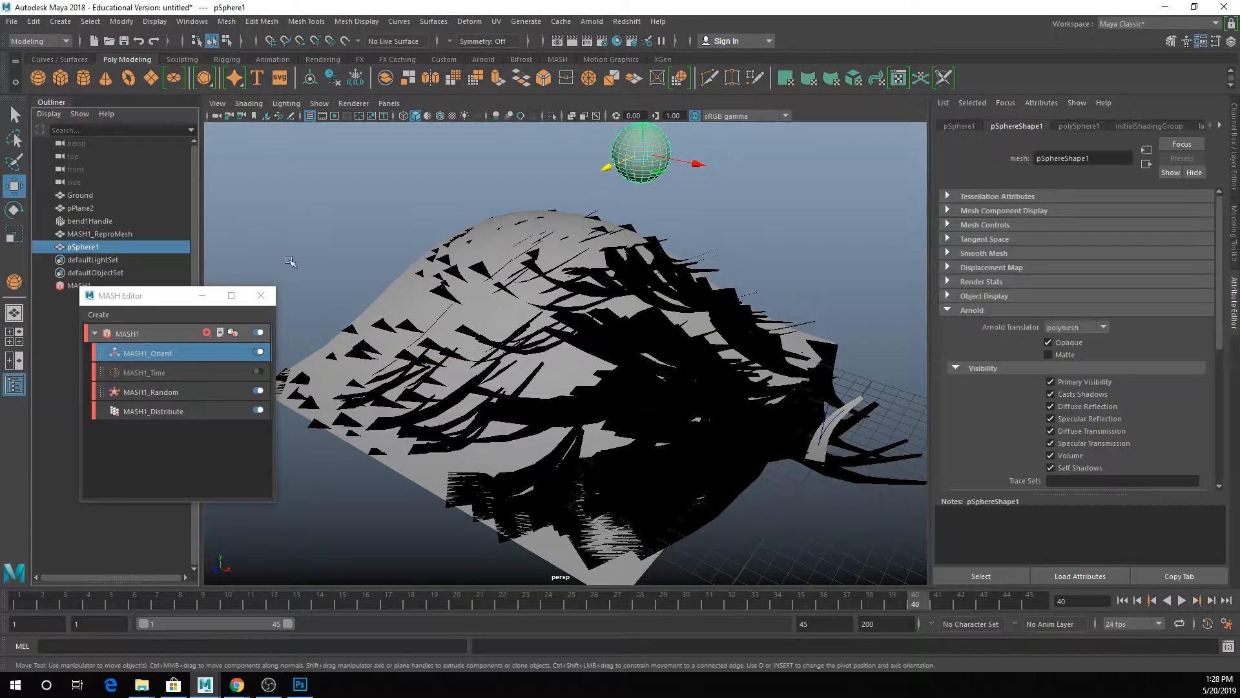
{"action": "left_click", "coordinate": [151, 367]}
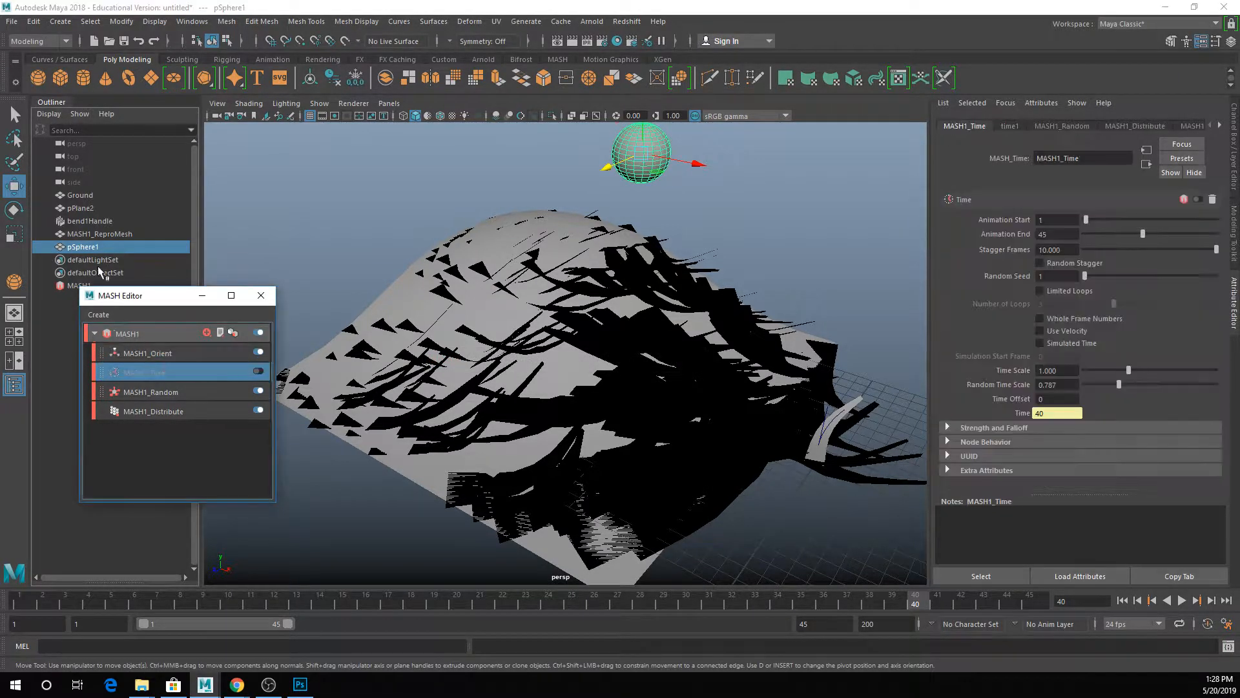
{"action": "left_click", "coordinate": [145, 351]}
{"action": "middle_click_drag", "start_coordinate": [78, 246], "coordinate": [1093, 346]}
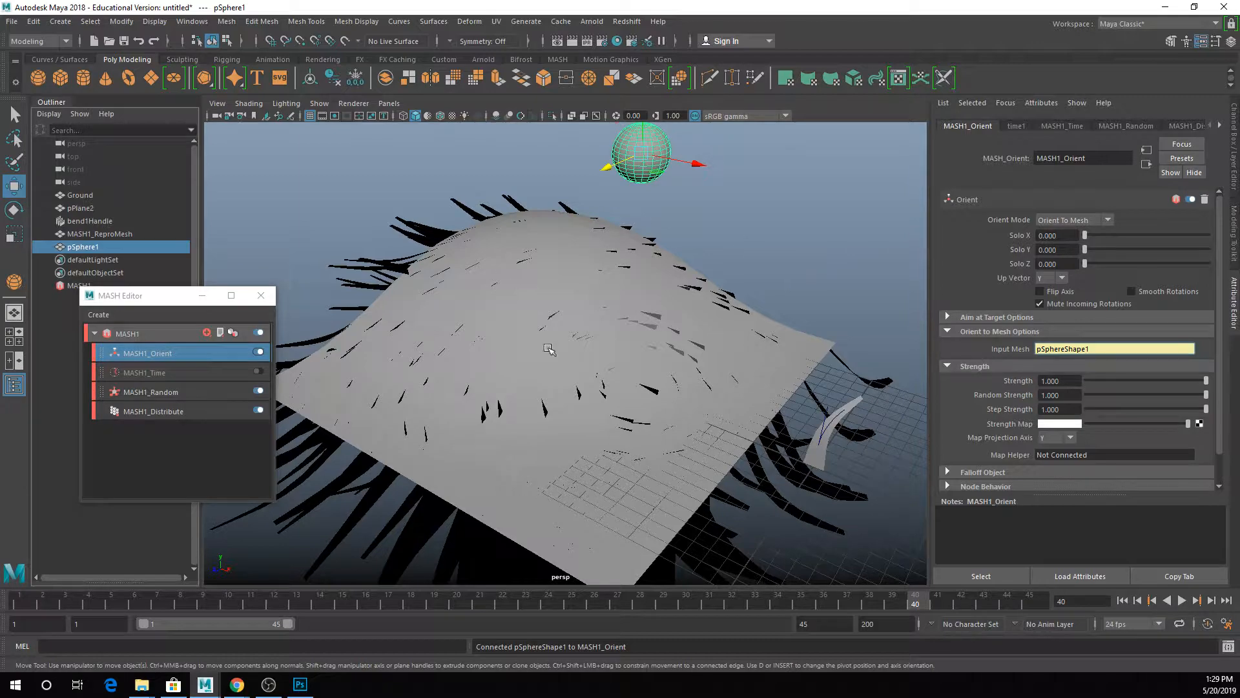
Step: Enable Flip Axis on the Orient node so the blades reverse their direction
{"action": "left_click_drag", "start_coordinate": [550, 349], "coordinate": [606, 345], "text": "alt"}
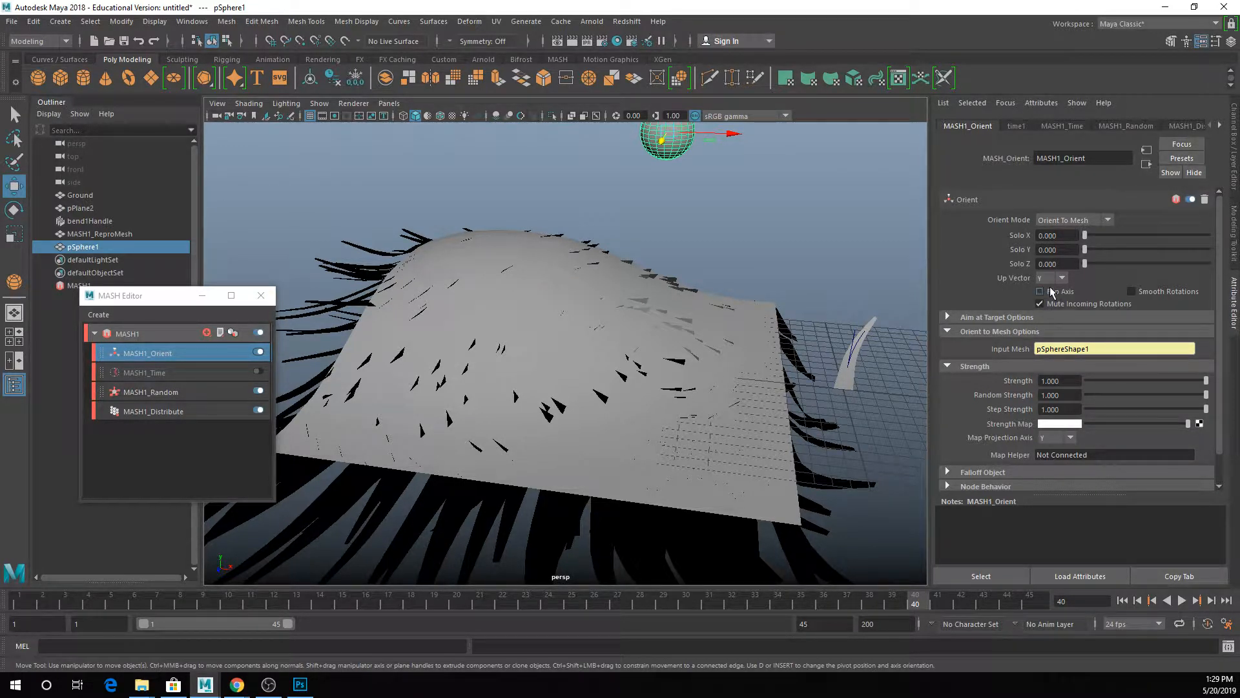
{"action": "left_click", "coordinate": [1040, 291]}
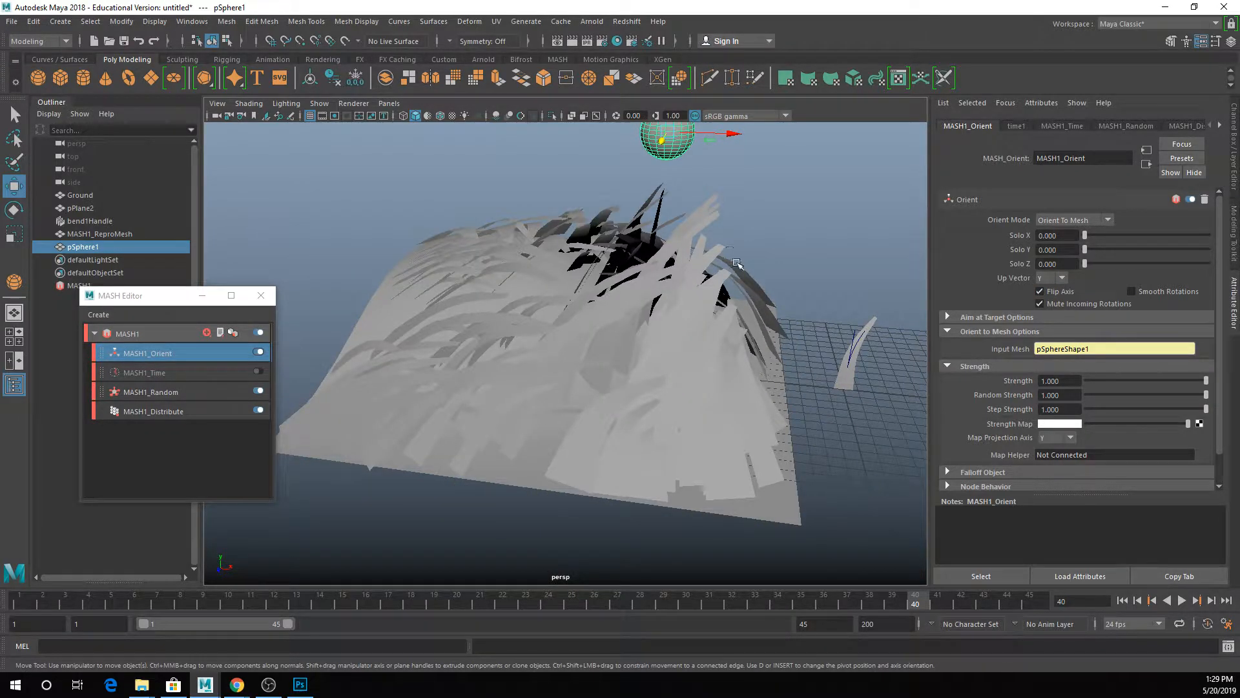
{"action": "left_click_drag", "start_coordinate": [736, 264], "coordinate": [621, 323], "text": "alt"}
Step: Move the sphere around above the grass to test how the blades orient to it
{"action": "left_click", "coordinate": [547, 231]}
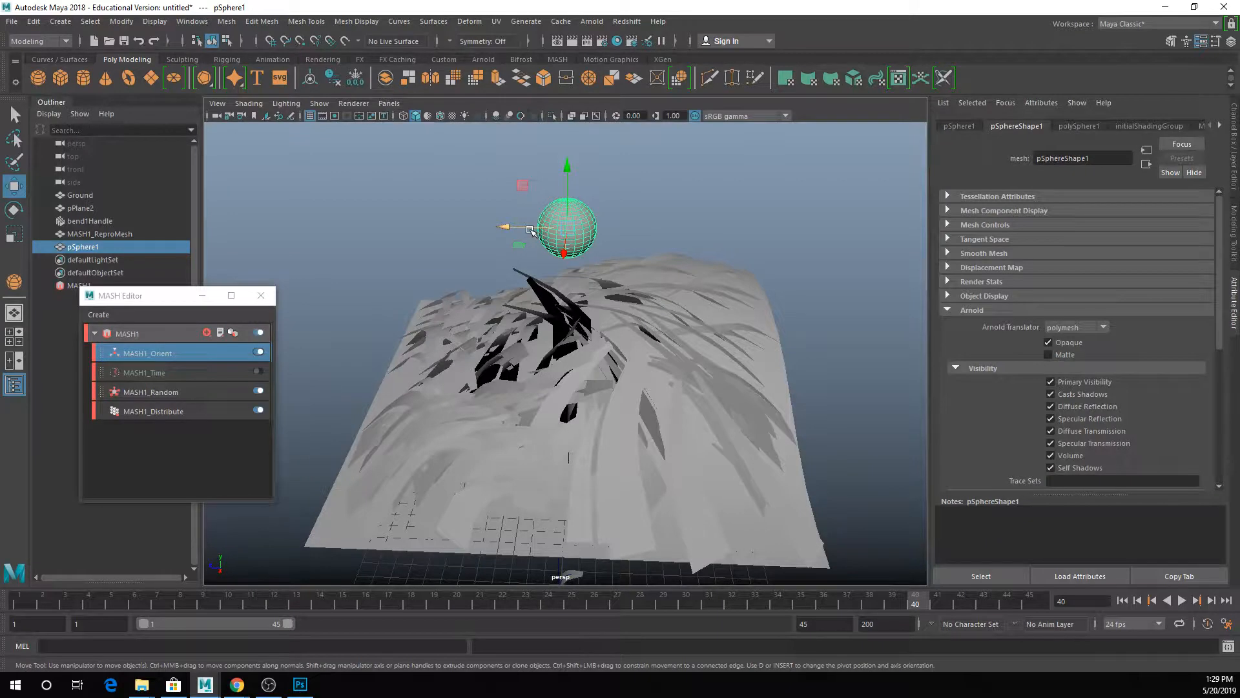
{"action": "left_click_drag", "start_coordinate": [530, 230], "coordinate": [645, 343]}
{"action": "left_click_drag", "start_coordinate": [754, 228], "coordinate": [670, 355]}
{"action": "middle_click_drag", "start_coordinate": [670, 355], "coordinate": [624, 286]}
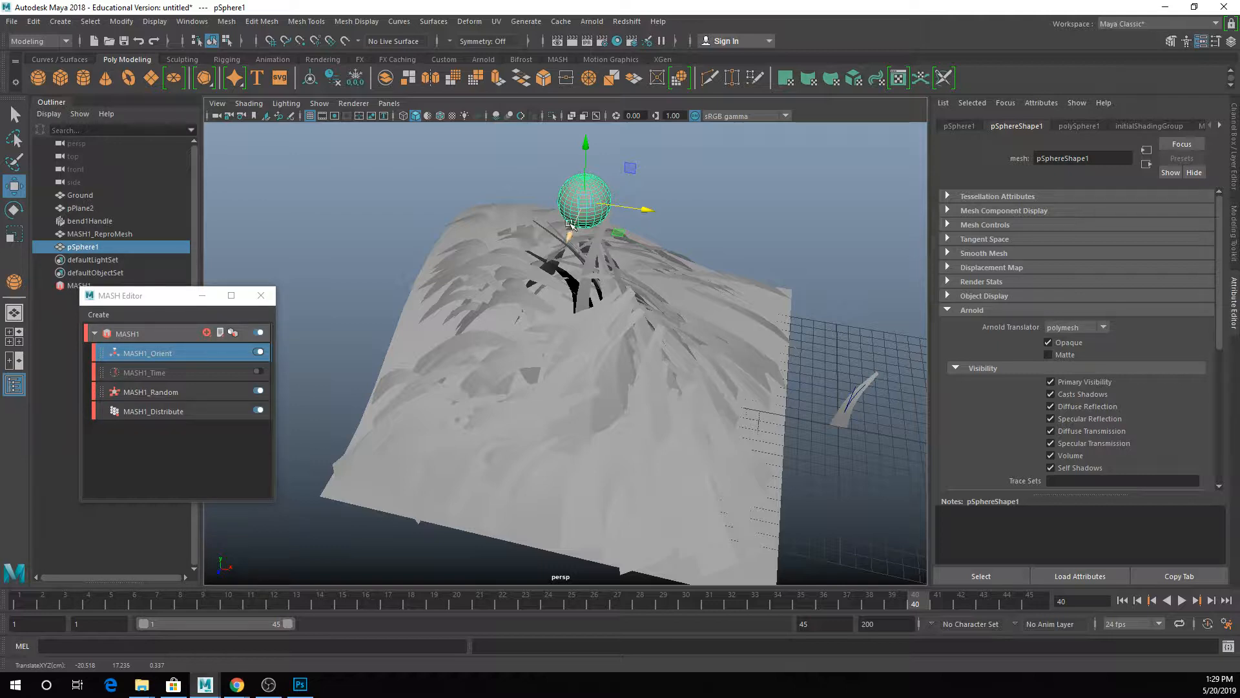
{"action": "left_click_drag", "start_coordinate": [569, 236], "coordinate": [680, 222]}
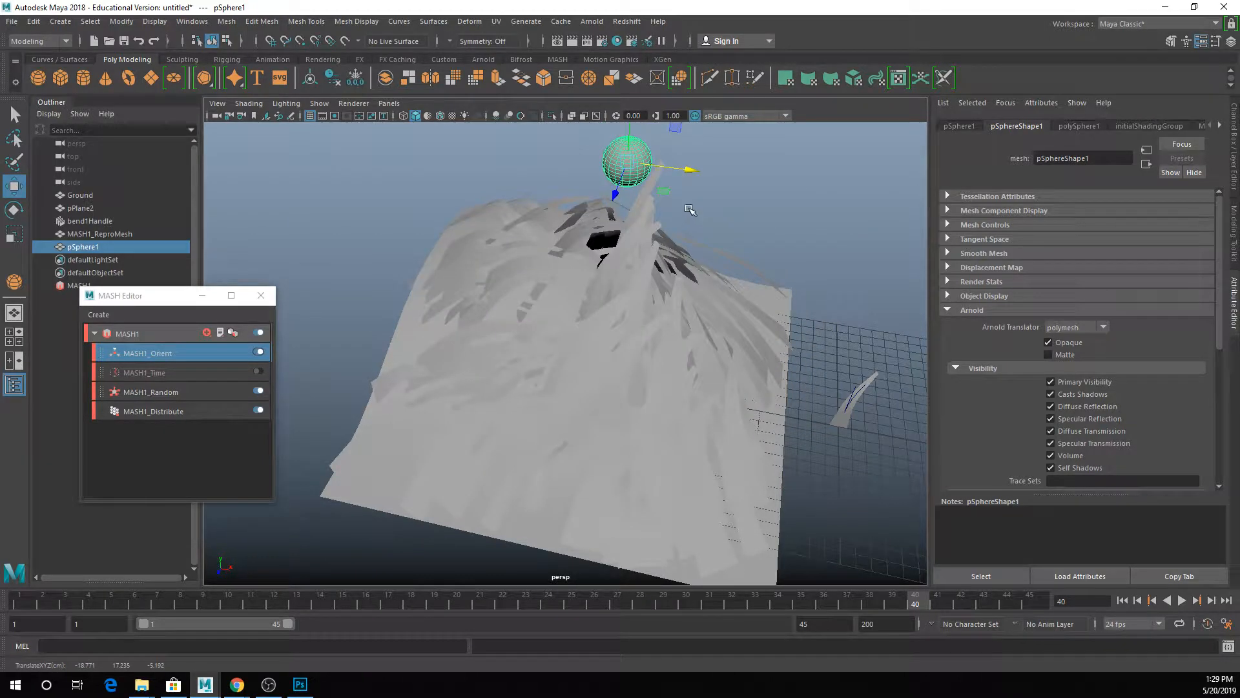
{"action": "left_click_drag", "start_coordinate": [710, 330], "coordinate": [761, 257], "text": "alt"}
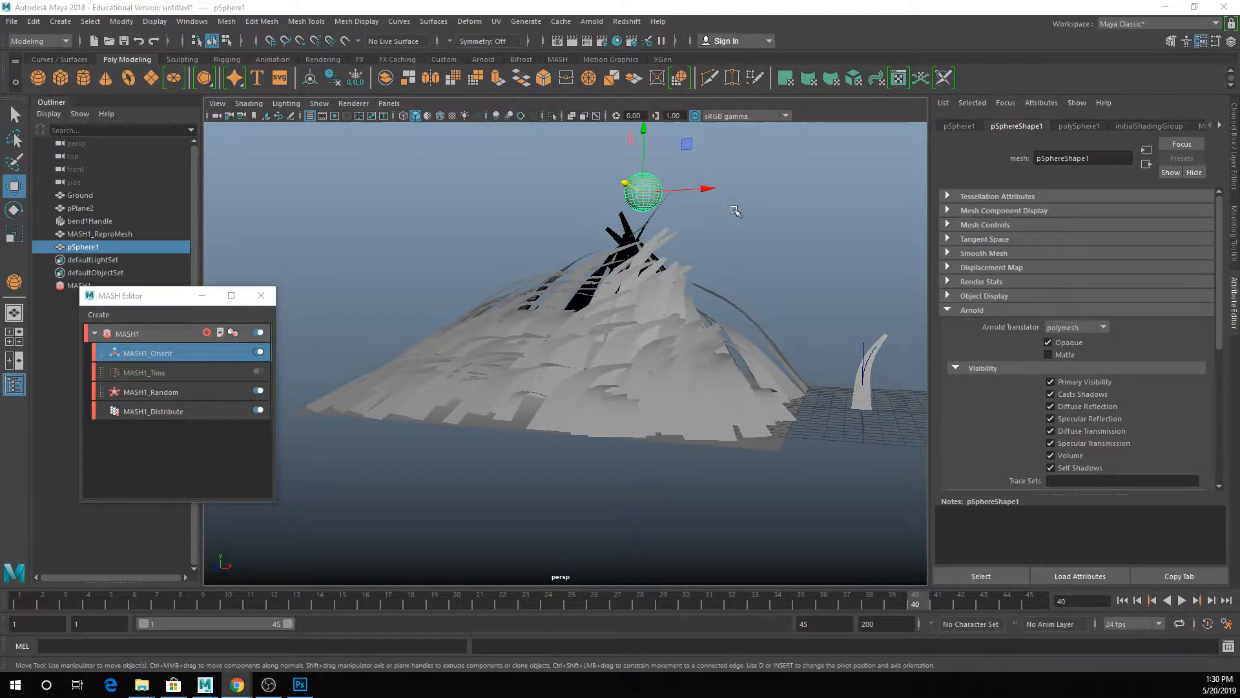
Step: Shift the sphere sideways over the grass and delete it from the scene
{"action": "left_click_drag", "start_coordinate": [734, 211], "coordinate": [671, 236], "text": "alt"}
{"action": "left_click_drag", "start_coordinate": [689, 193], "coordinate": [385, 218]}
{"action": "key", "text": "Delete"}
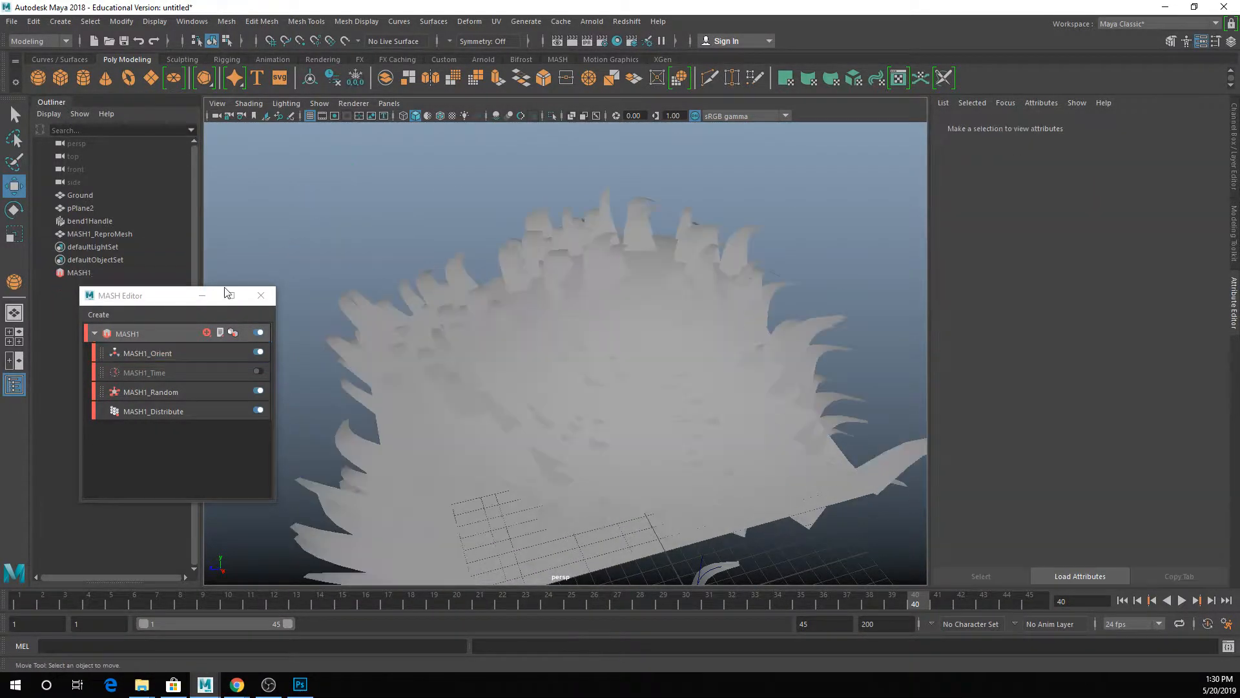
Step: Show the MASH1_Orient settings and turn on ambient occlusion and anti-aliasing in the viewport
{"action": "left_click", "coordinate": [156, 354]}
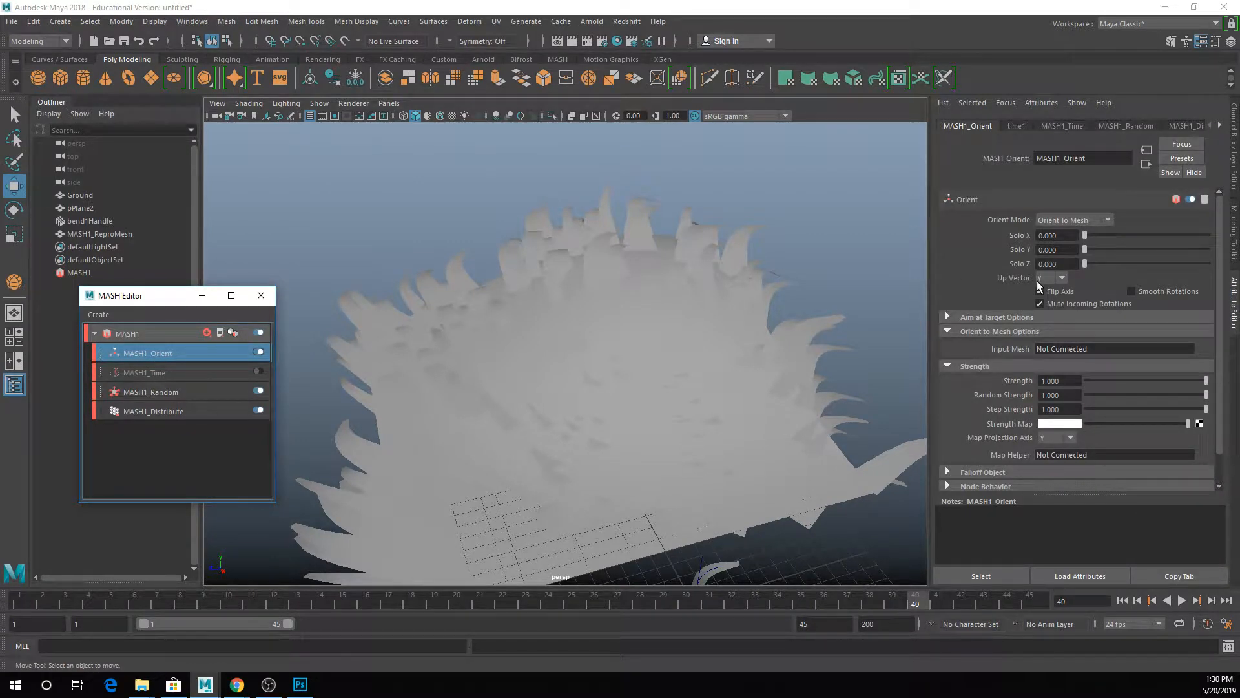
{"action": "scroll", "coordinate": [1038, 282], "scroll_direction": "down", "scroll_amount": 2}
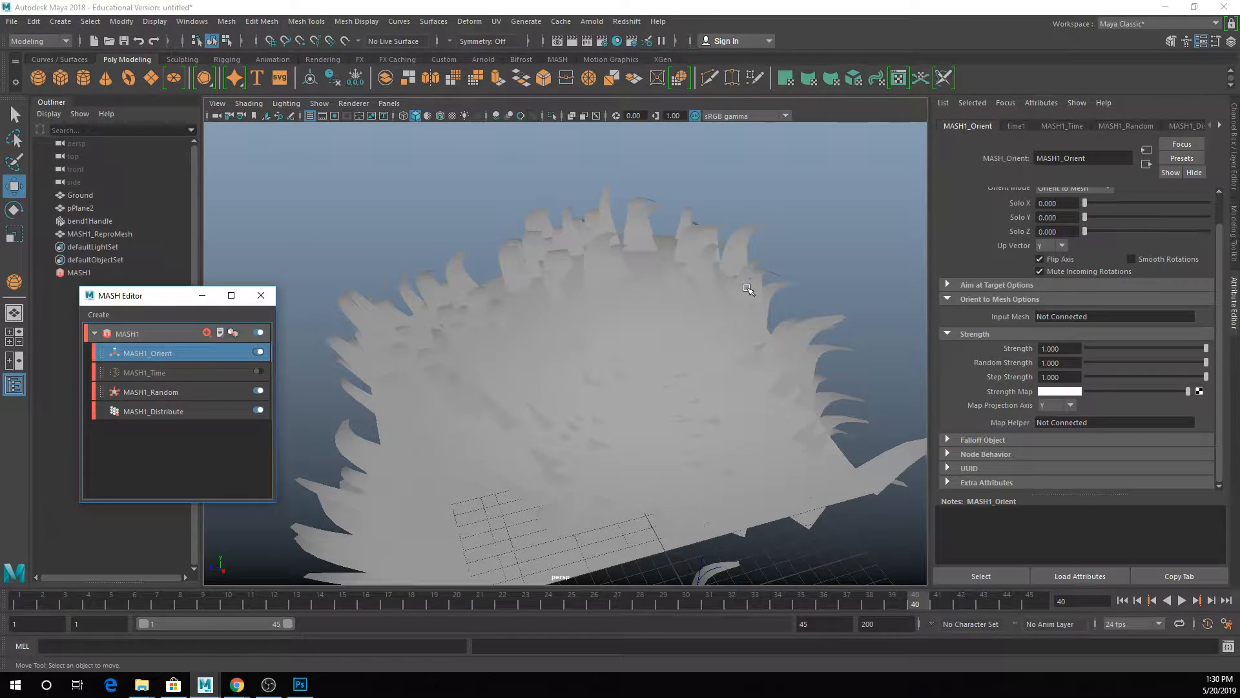
{"action": "left_click", "coordinate": [495, 116]}
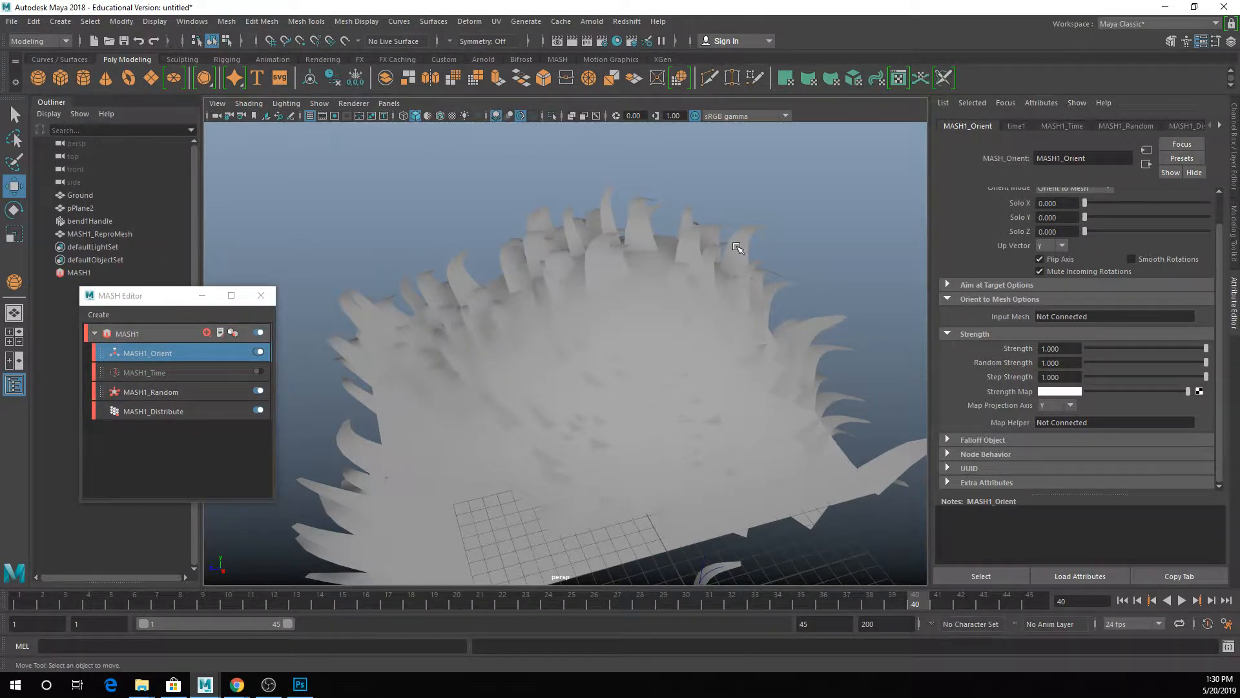
Step: Create a falloff object for the Orient node and bring the whole grass patch into view
{"action": "left_click", "coordinate": [974, 441]}
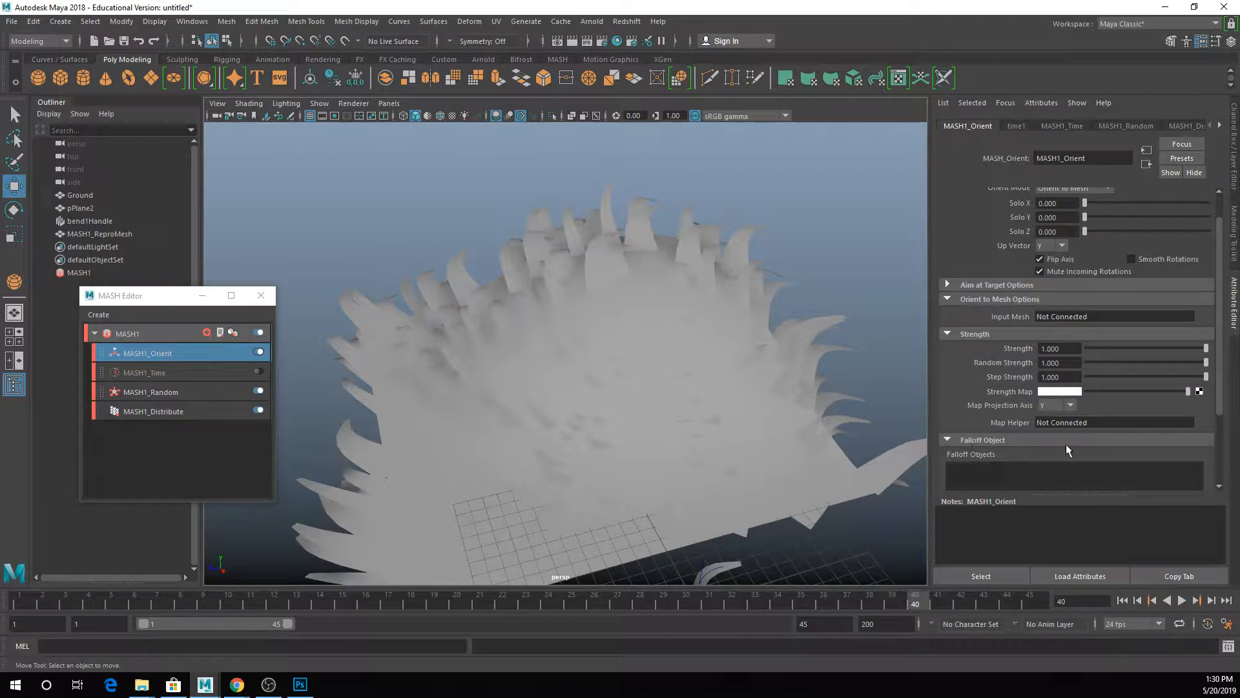
{"action": "scroll", "coordinate": [982, 397], "scroll_direction": "down", "scroll_amount": 2}
{"action": "right_click", "coordinate": [989, 377]}
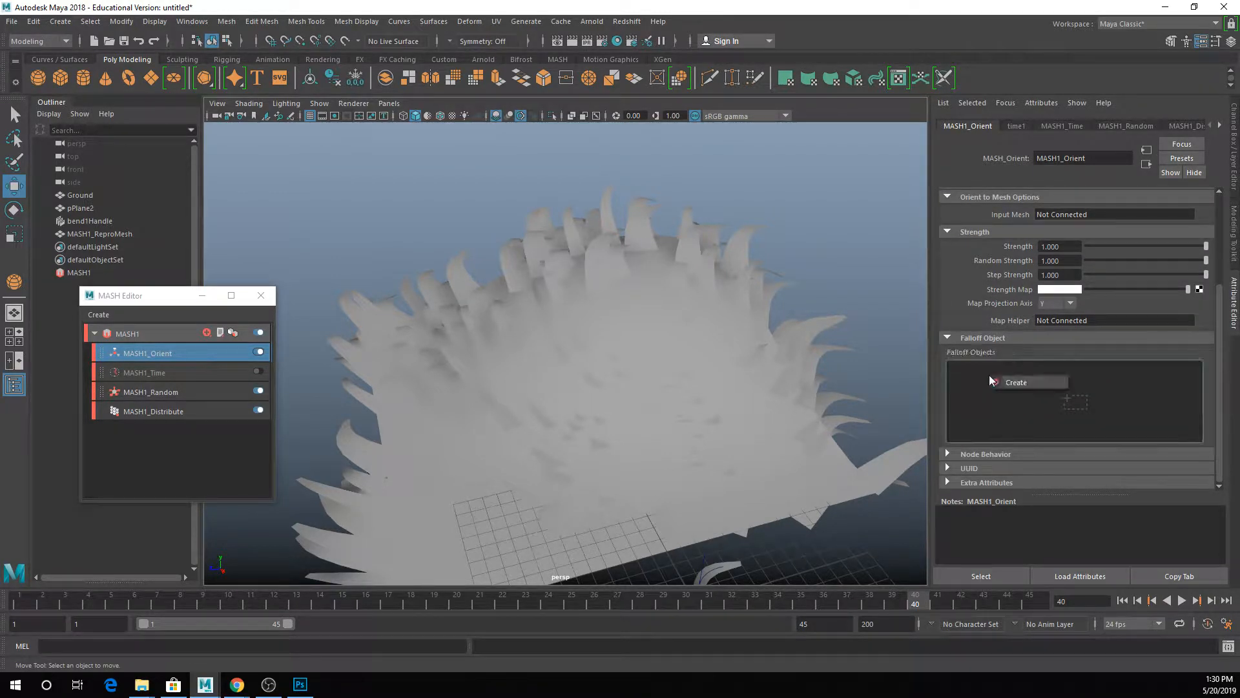
{"action": "left_click", "coordinate": [1027, 382]}
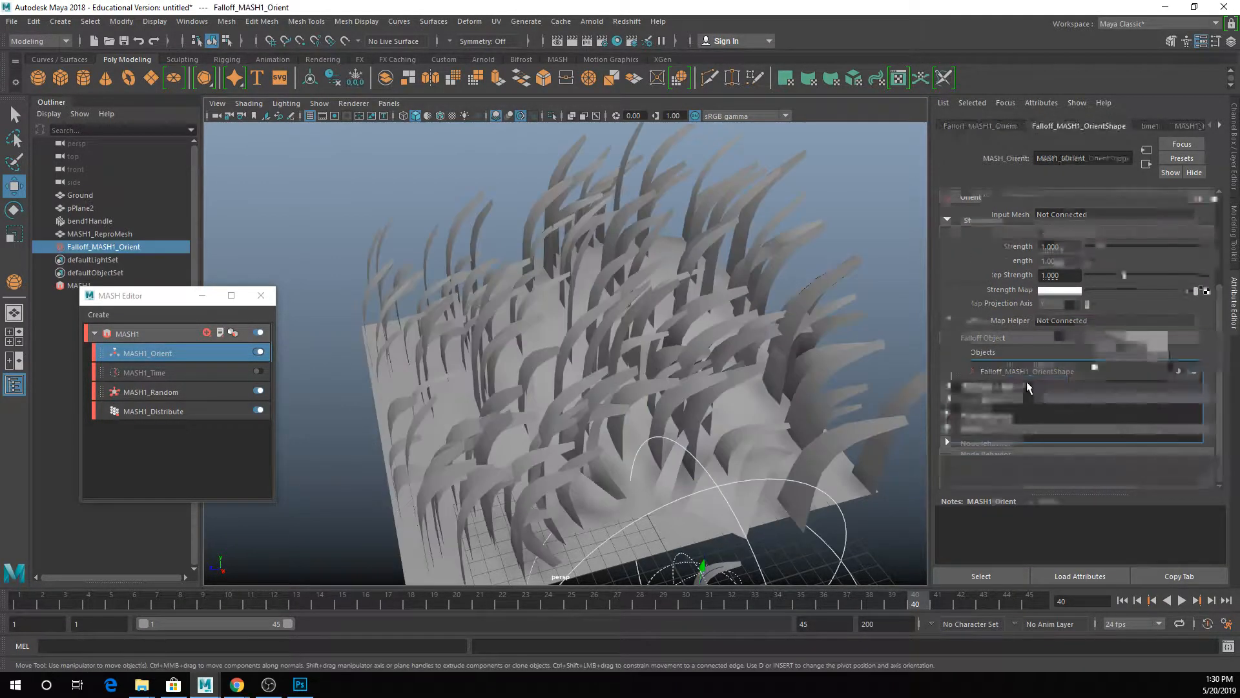
{"action": "scroll", "coordinate": [784, 382], "scroll_direction": "down", "scroll_amount": 5}
{"action": "left_click_drag", "start_coordinate": [687, 384], "coordinate": [560, 478], "text": "alt"}
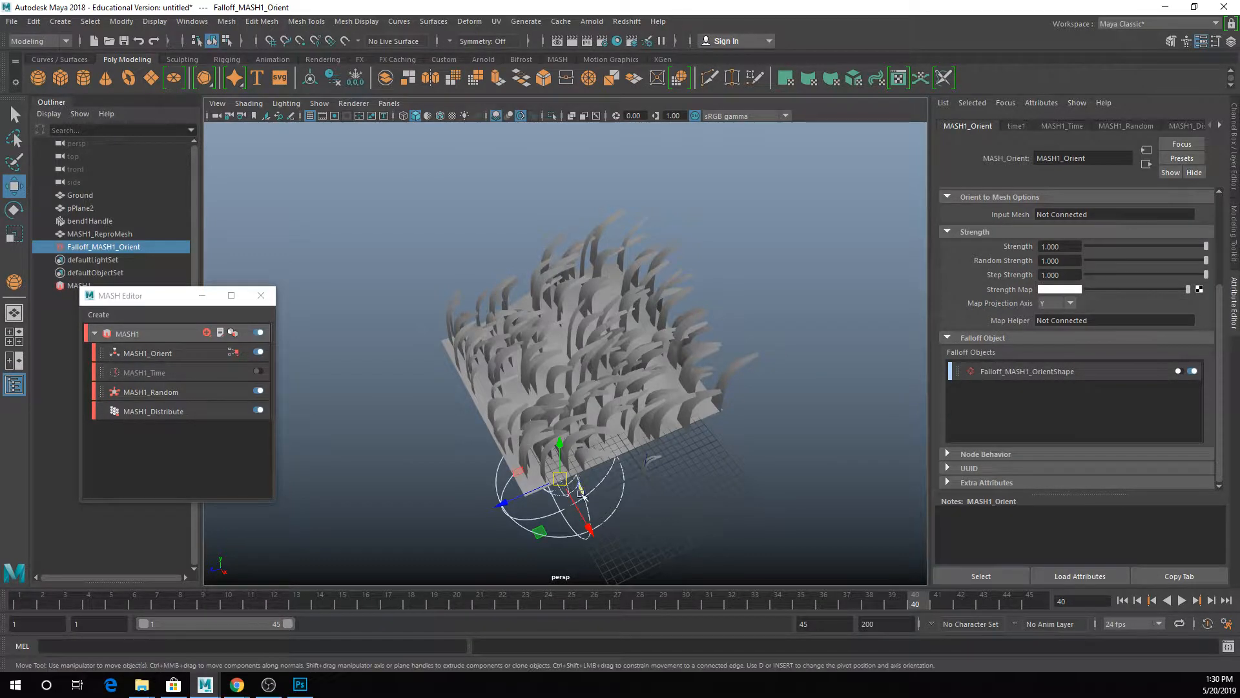
Step: Set the Orient falloff's shape to Cube and move it into the middle of the grass, undoing the last small move
{"action": "left_click_drag", "start_coordinate": [606, 497], "coordinate": [653, 548]}
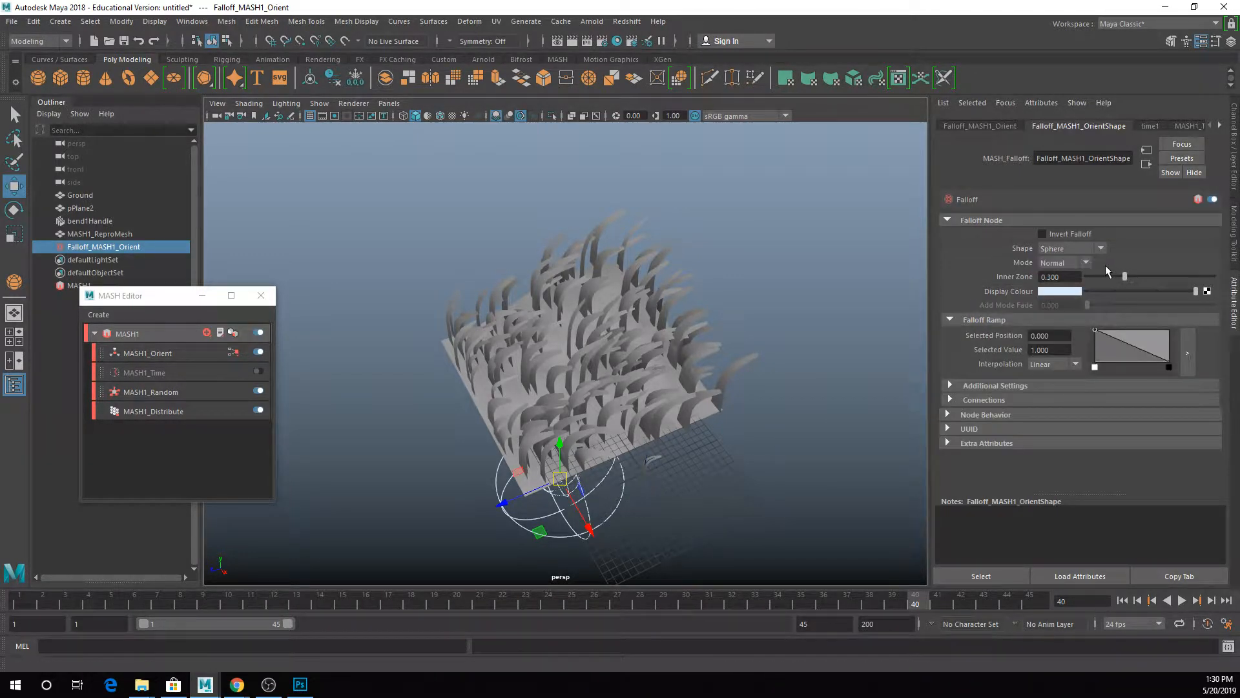
{"action": "left_click", "coordinate": [1071, 248]}
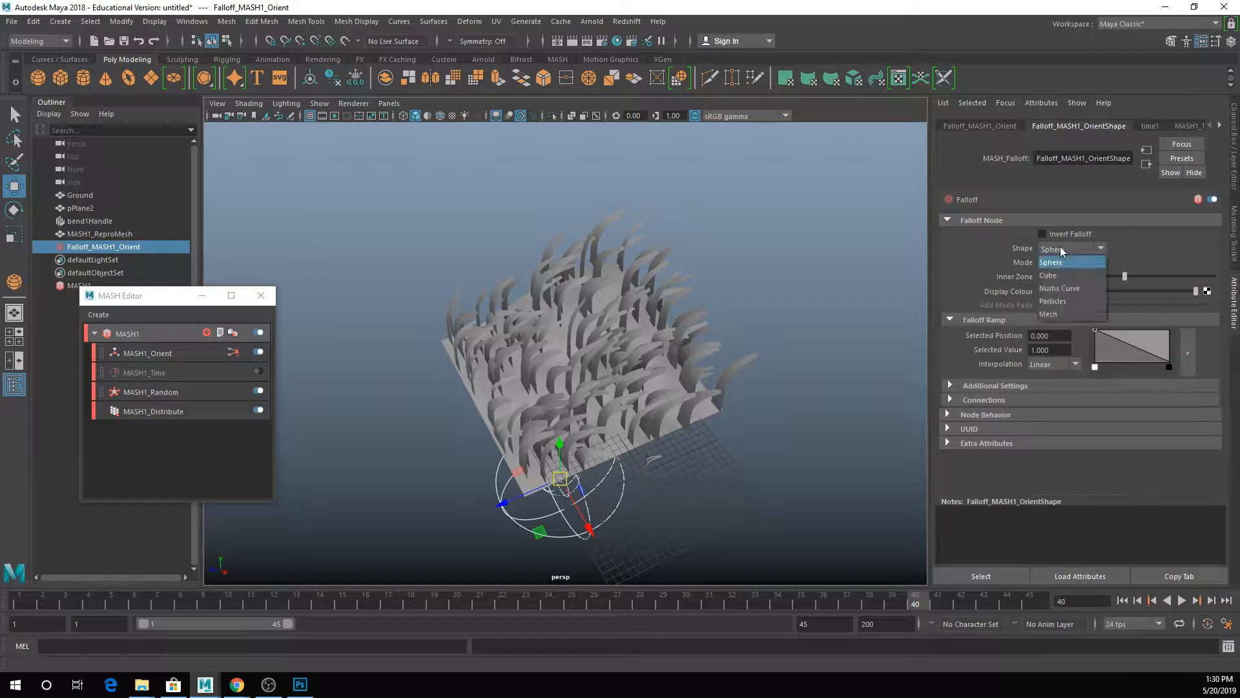
{"action": "left_click", "coordinate": [1069, 275]}
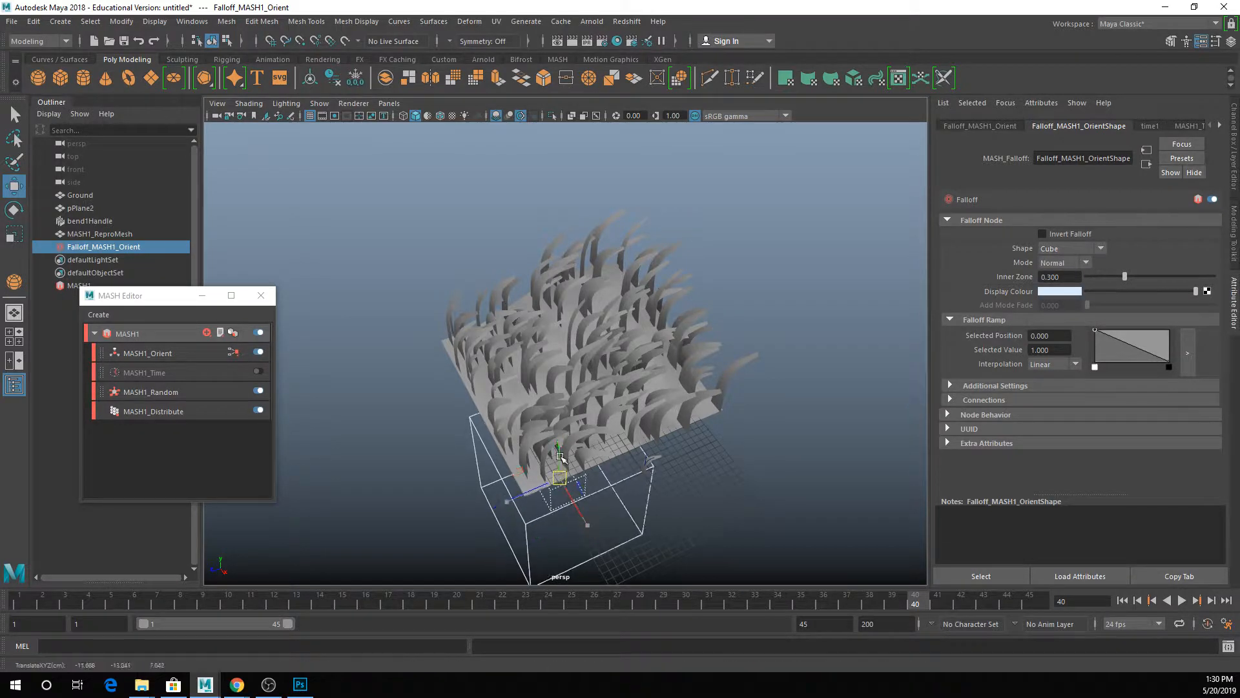
{"action": "left_click_drag", "start_coordinate": [560, 479], "coordinate": [568, 351]}
{"action": "key", "text": "ctrl+z"}
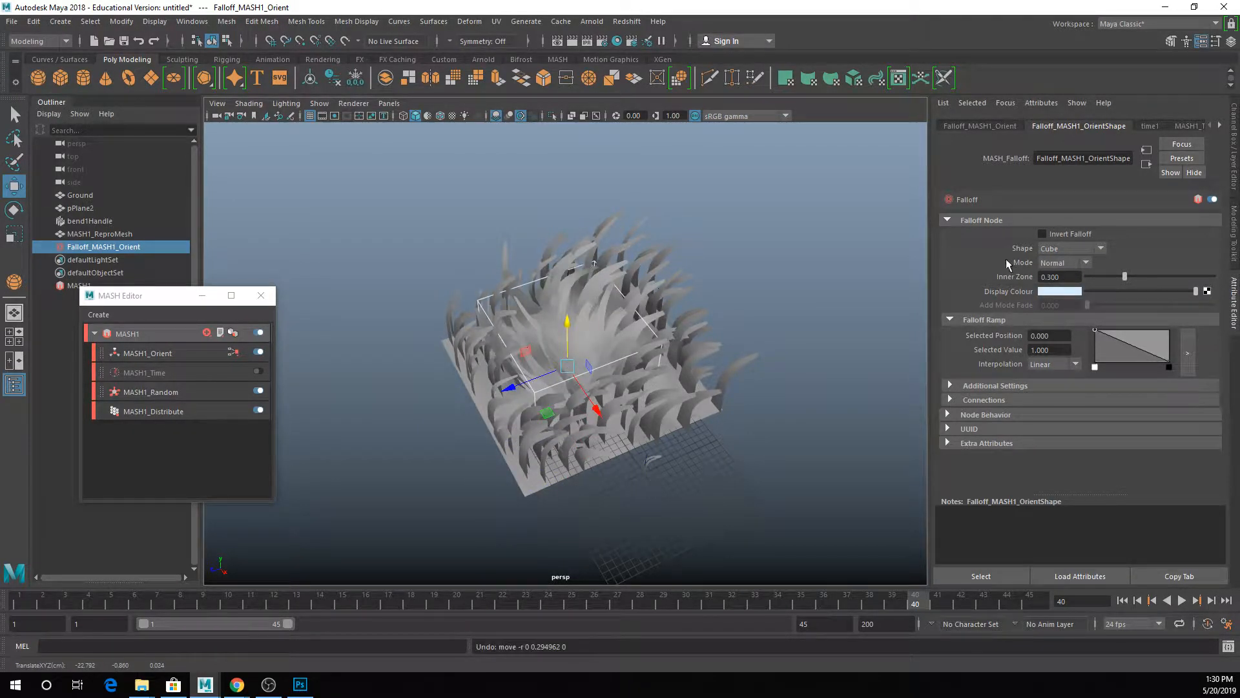
Step: Set the Orient falloff's shape to Sphere, keep its mode Normal, and raise it above the grass
{"action": "left_click", "coordinate": [1046, 250]}
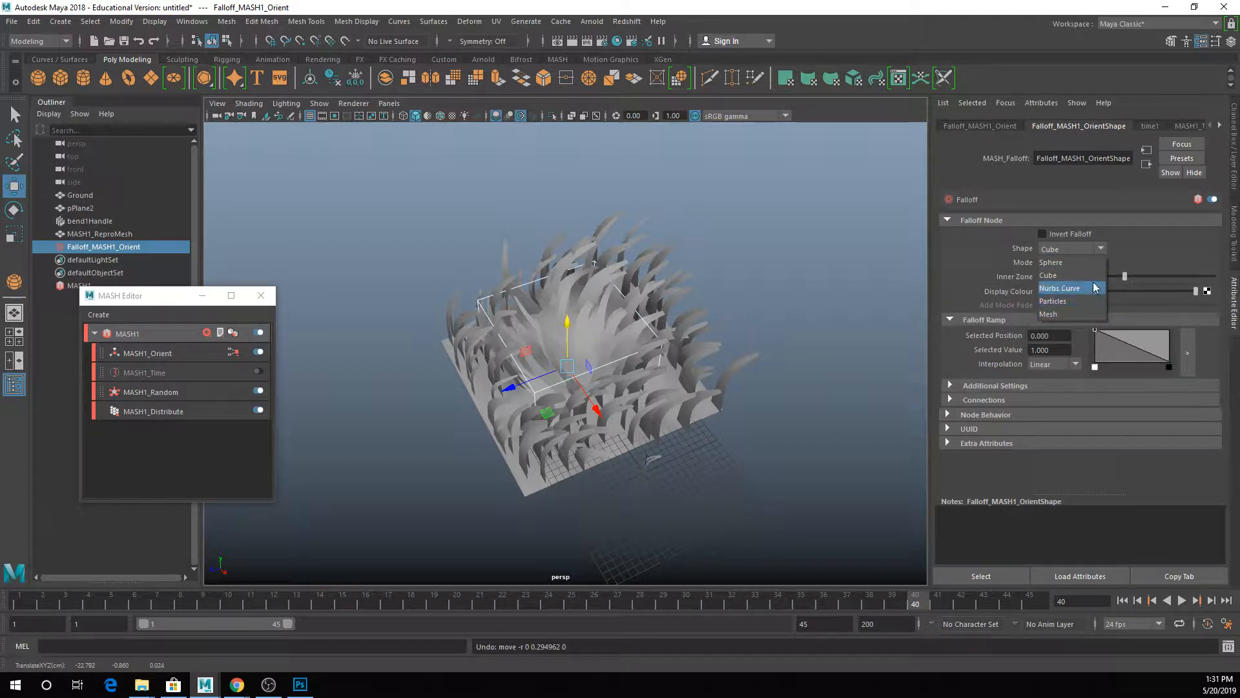
{"action": "left_click", "coordinate": [1076, 265]}
{"action": "left_click", "coordinate": [1074, 269]}
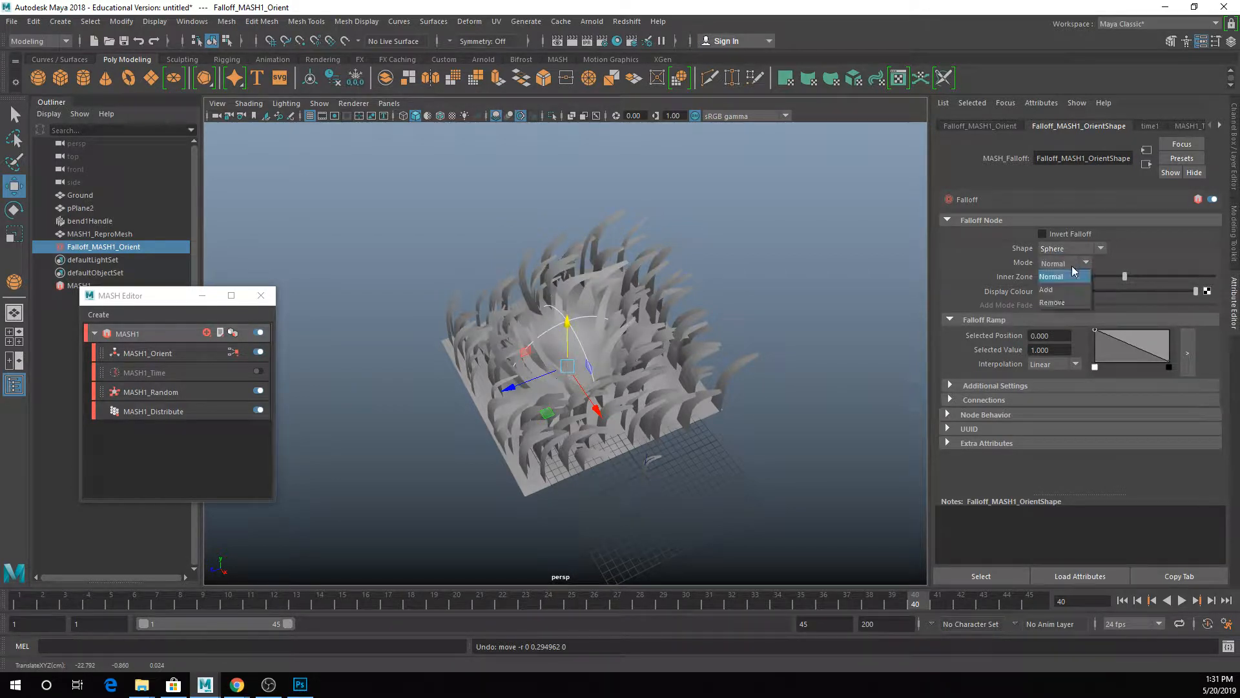
{"action": "left_click", "coordinate": [1105, 258]}
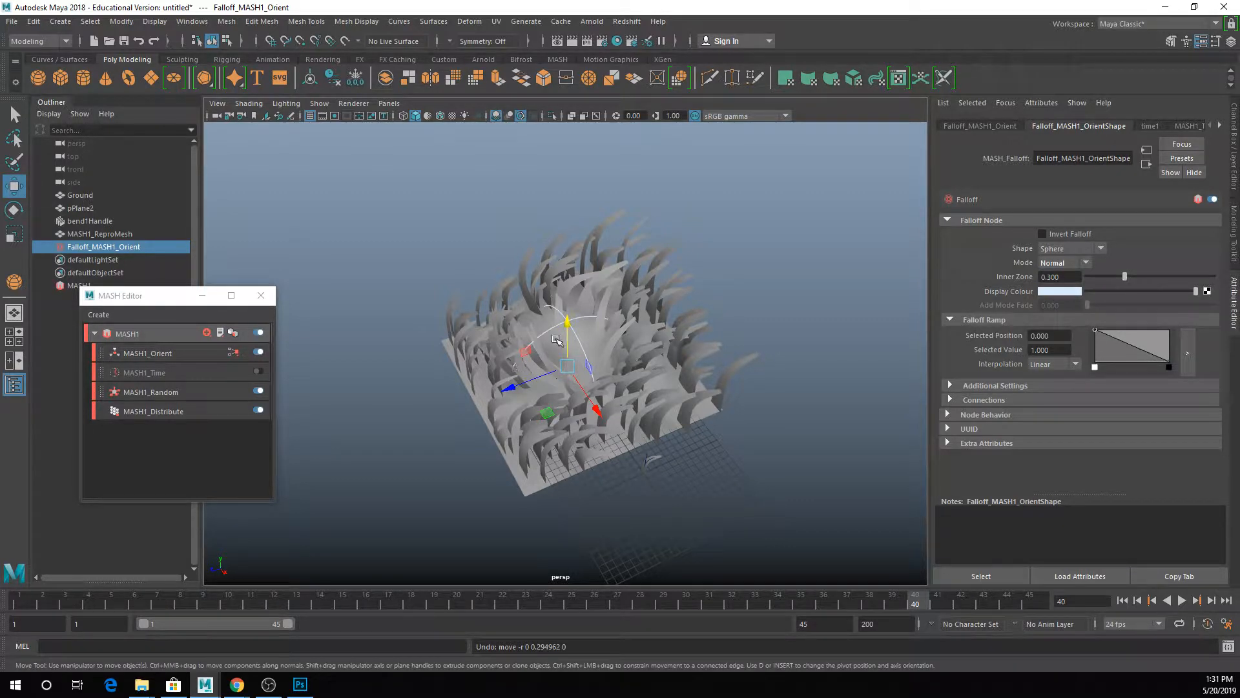
{"action": "left_click_drag", "start_coordinate": [567, 326], "coordinate": [553, 207]}
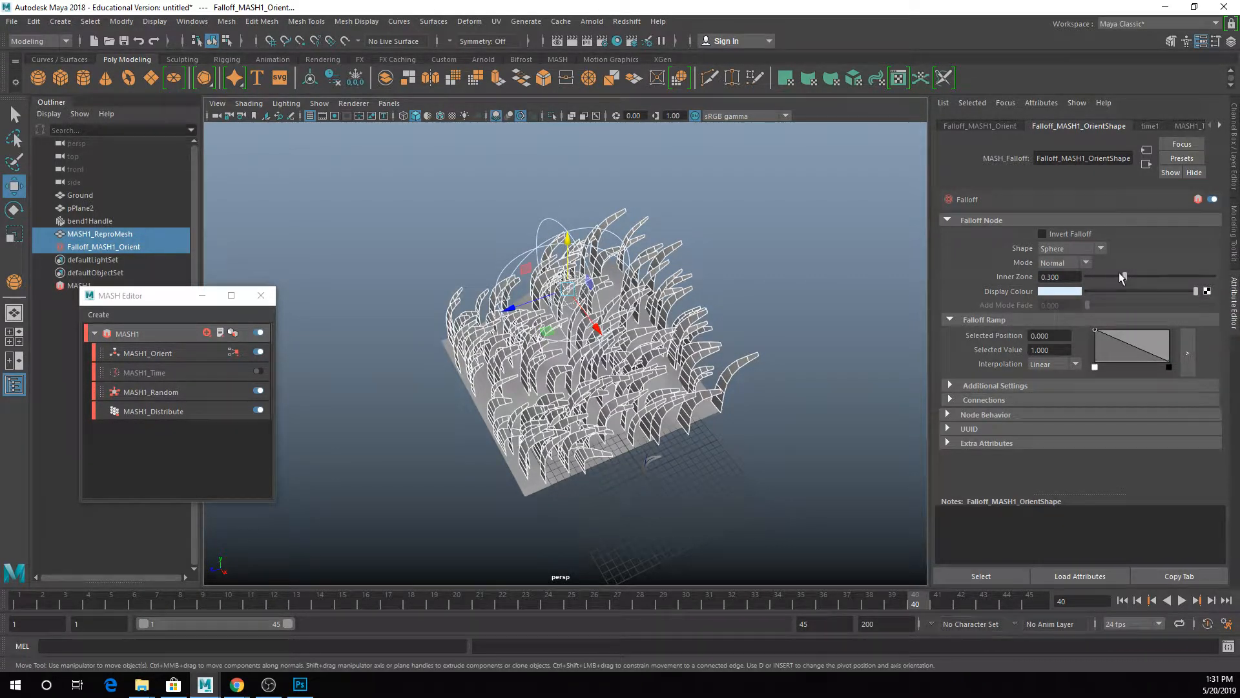
Step: Try Inner Zone values of 0.155 and 1, lower the falloff sphere into the grass, and set the Inner Zone to 0.49
{"action": "left_click_drag", "start_coordinate": [1122, 277], "coordinate": [1106, 277]}
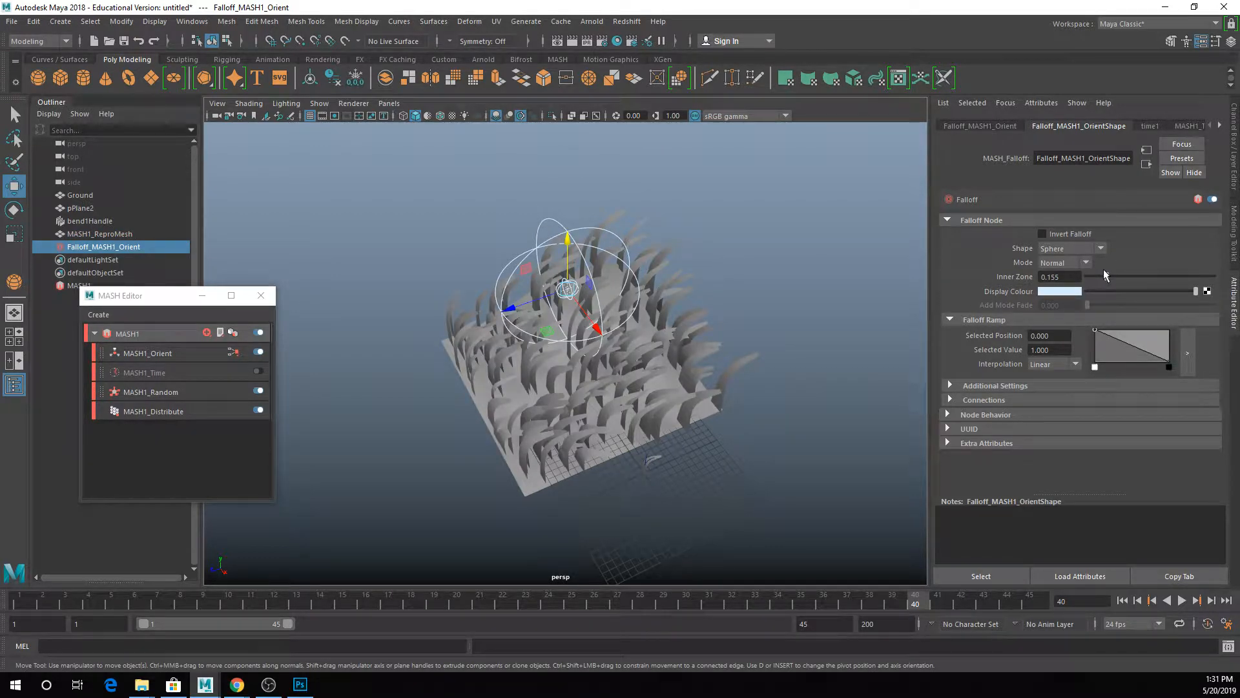
{"action": "scroll", "coordinate": [567, 304], "scroll_direction": "up", "scroll_amount": 5}
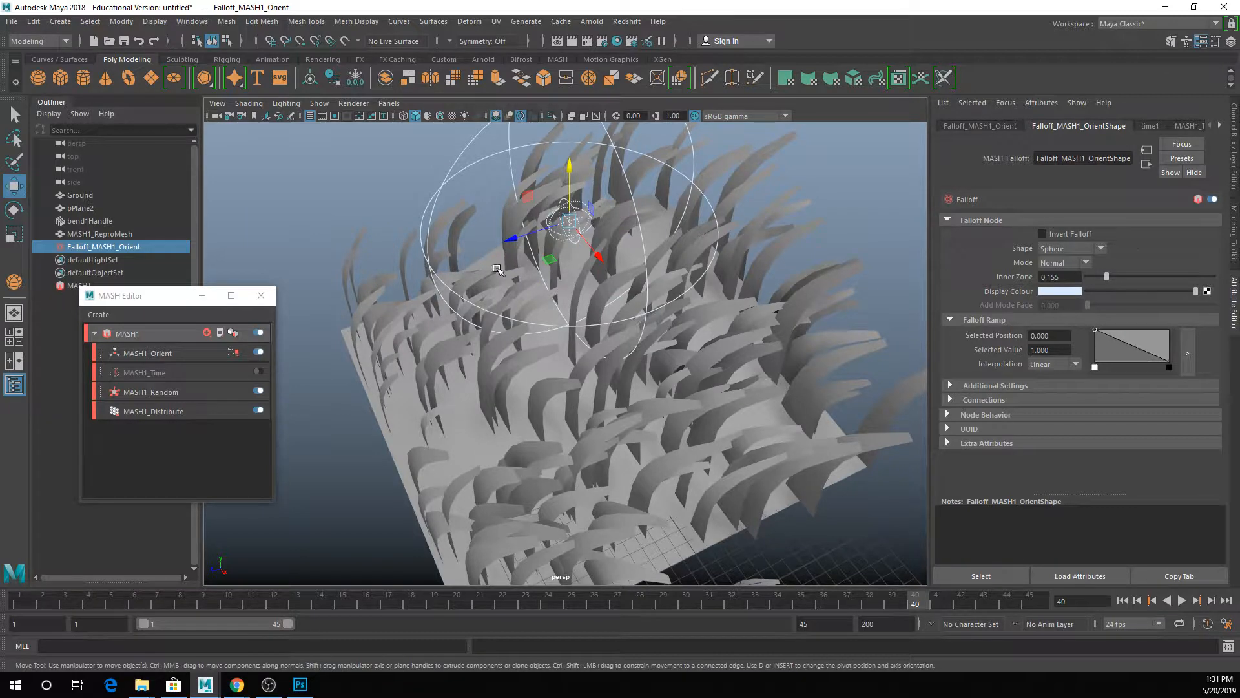
{"action": "left_click_drag", "start_coordinate": [1107, 277], "coordinate": [1238, 279]}
{"action": "left_click_drag", "start_coordinate": [569, 182], "coordinate": [567, 297]}
{"action": "mouse_move", "coordinate": [578, 355]}
{"action": "left_mouse_down"}
{"action": "mouse_move", "coordinate": [638, 456]}
{"action": "mouse_move", "coordinate": [606, 362]}
{"action": "mouse_move", "coordinate": [589, 352]}
{"action": "mouse_move", "coordinate": [675, 446]}
{"action": "mouse_move", "coordinate": [583, 343]}
{"action": "left_mouse_up"}
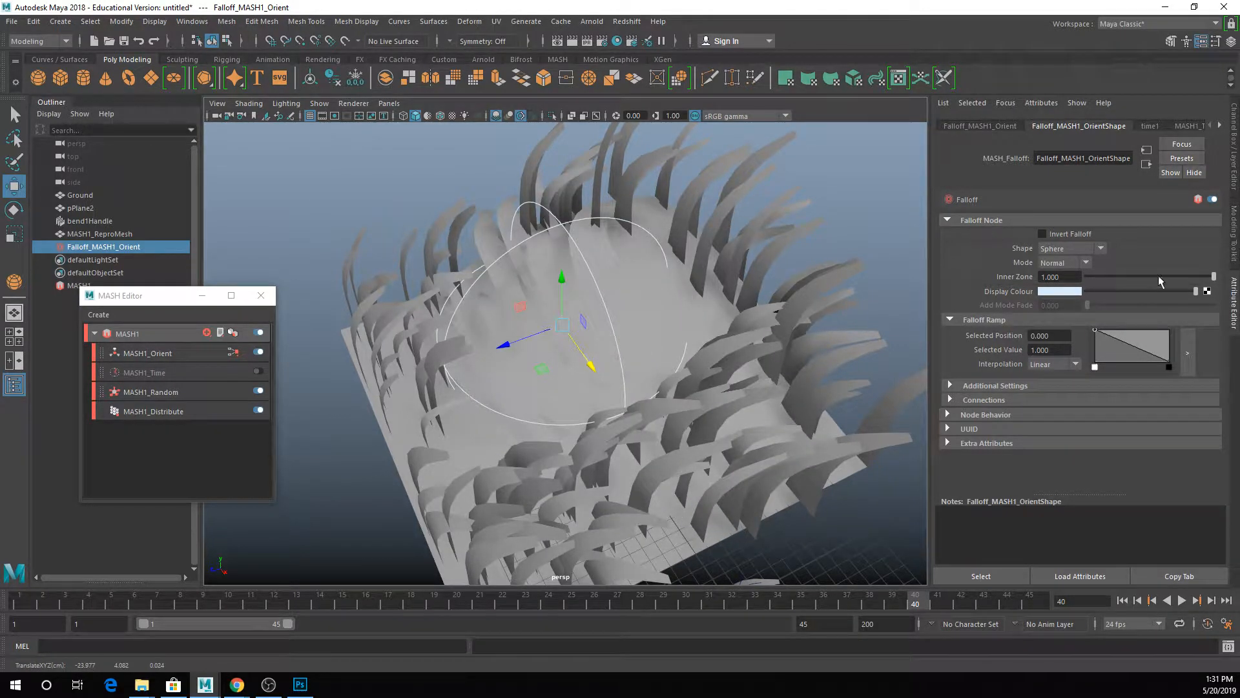
{"action": "left_click_drag", "start_coordinate": [1208, 279], "coordinate": [1150, 284]}
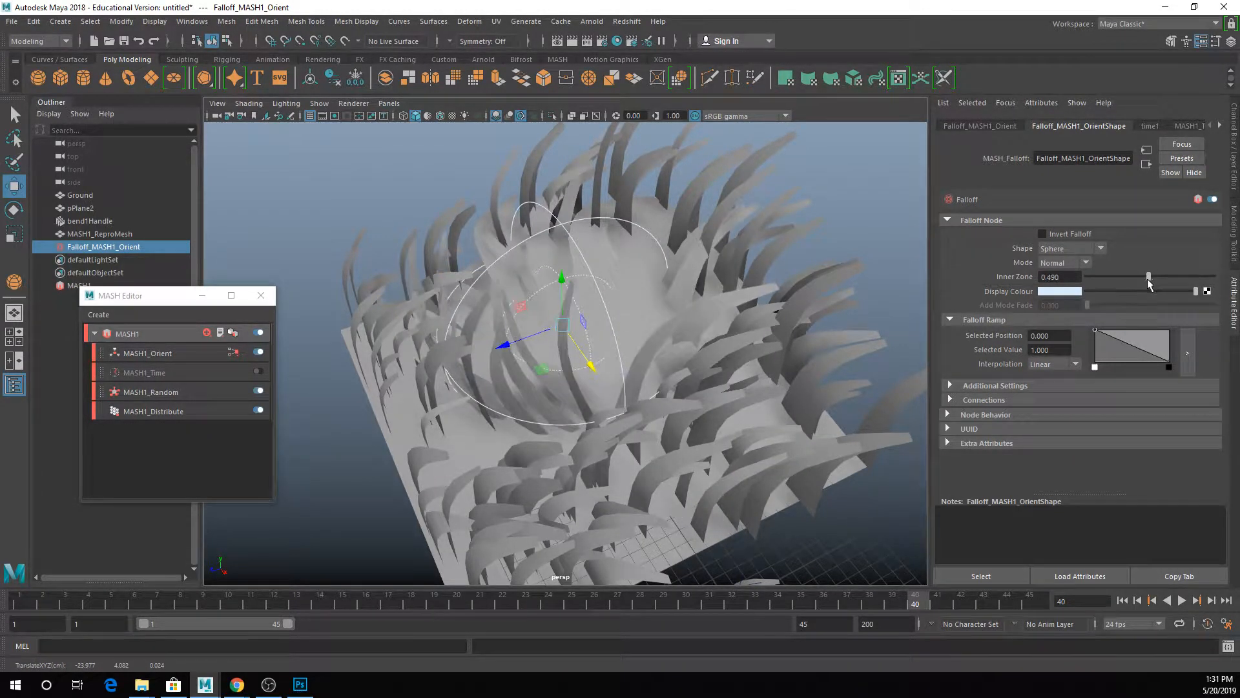
Step: Slide the falloff sphere sideways through the grass to the far edge of the patch
{"action": "left_click_drag", "start_coordinate": [504, 346], "coordinate": [730, 285]}
{"action": "left_click_drag", "start_coordinate": [757, 306], "coordinate": [542, 345]}
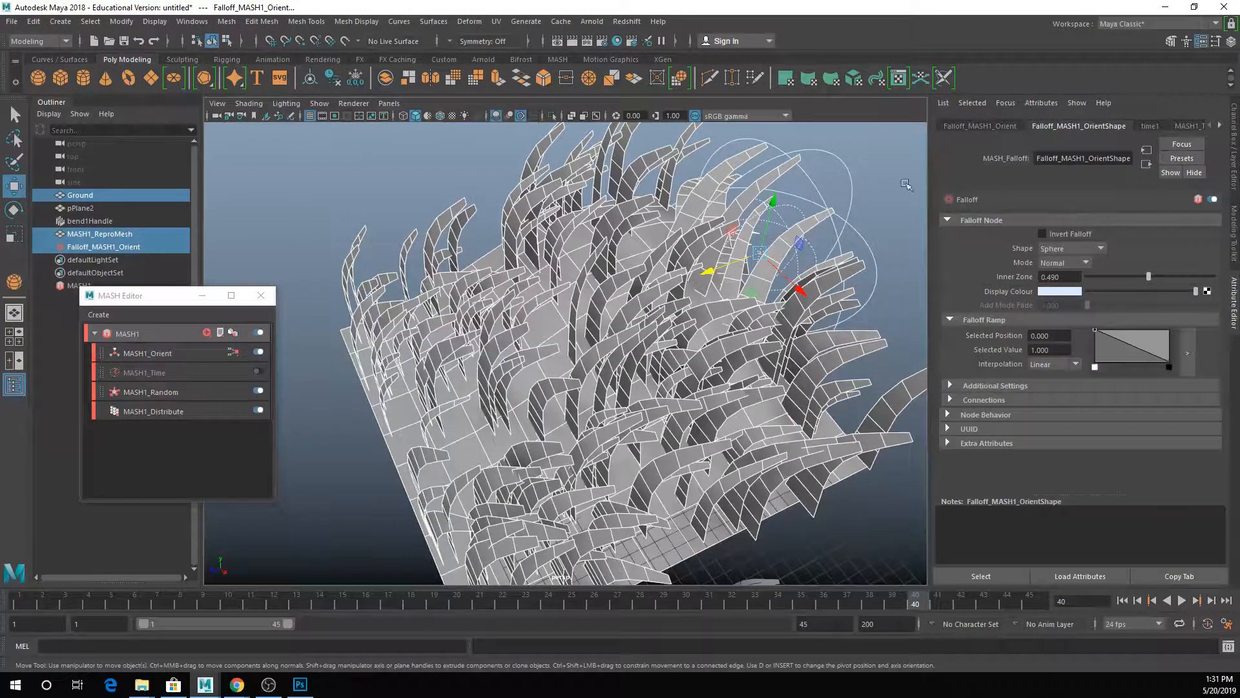
{"action": "left_click", "coordinate": [842, 174]}
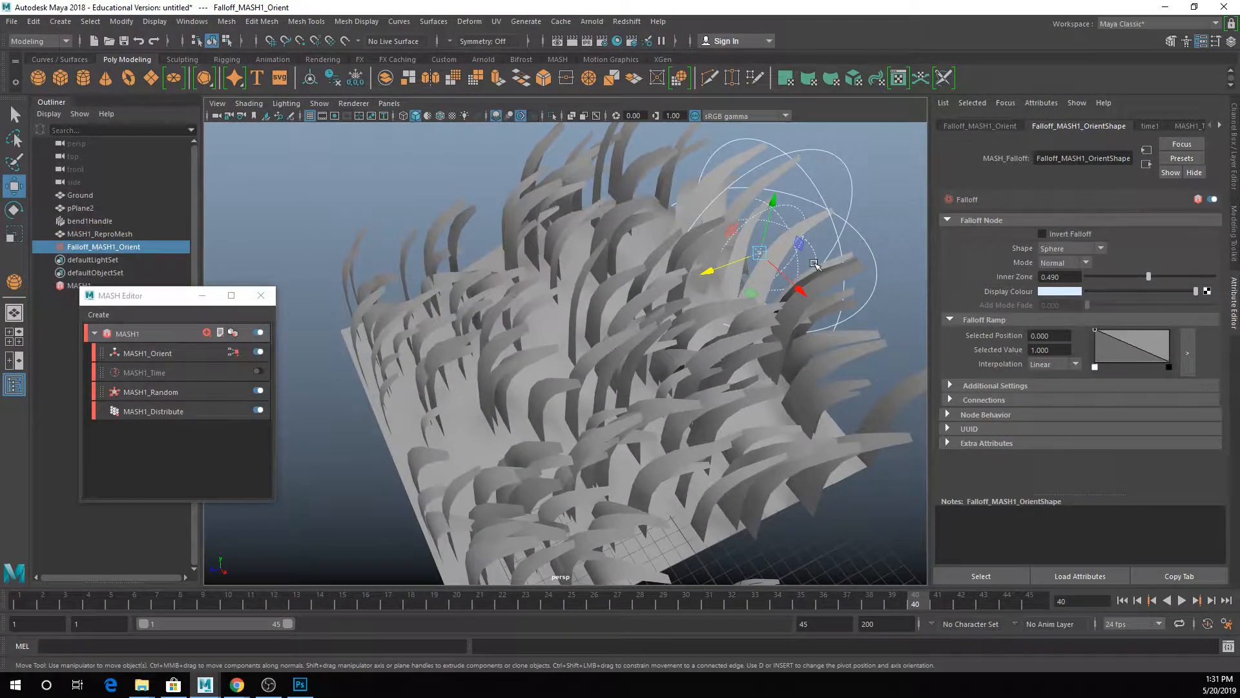
Step: Add falloff ramp points at position 0.139 with value 0 and position 0.617 with value 0.96, undoing a test move of the falloff
{"action": "left_click", "coordinate": [1104, 364]}
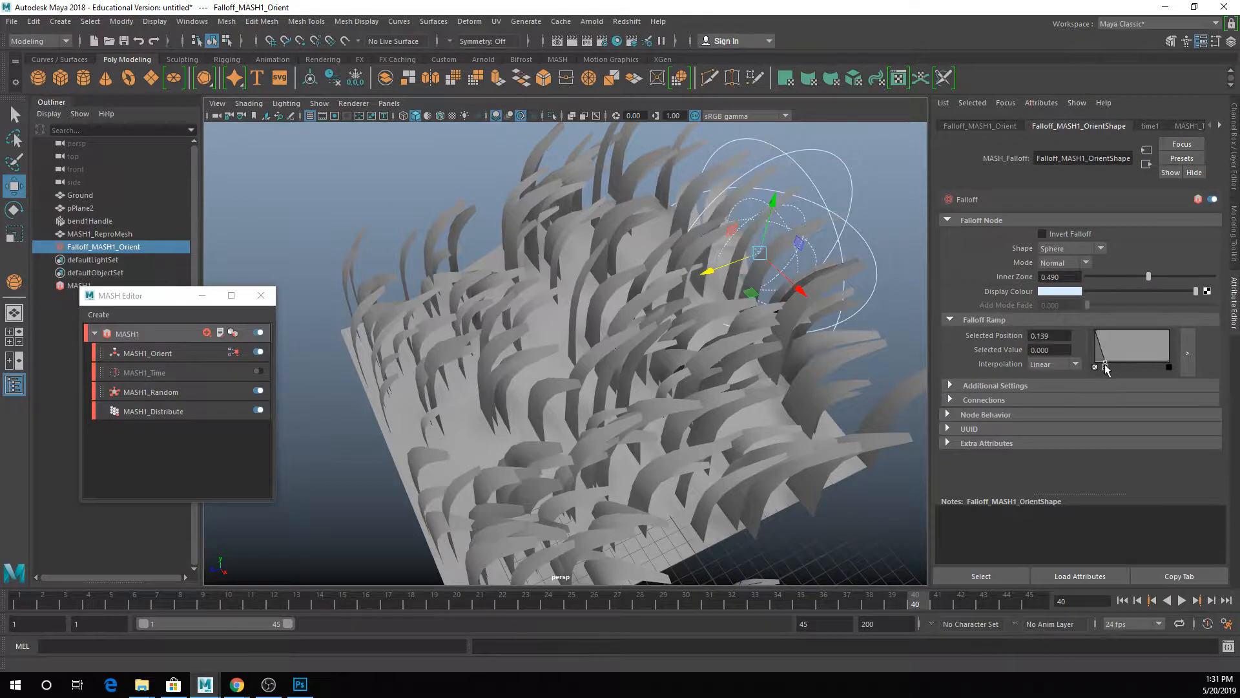
{"action": "left_click_drag", "start_coordinate": [1133, 361], "coordinate": [1141, 331]}
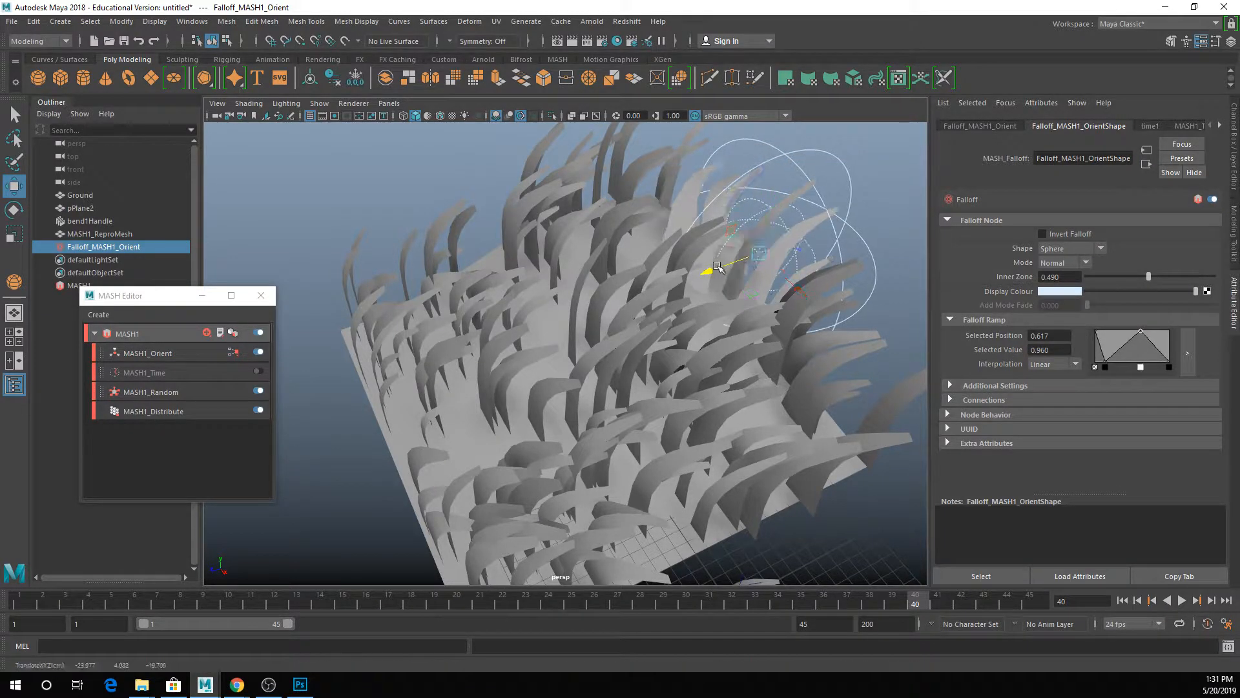
{"action": "left_click_drag", "start_coordinate": [602, 290], "coordinate": [432, 353]}
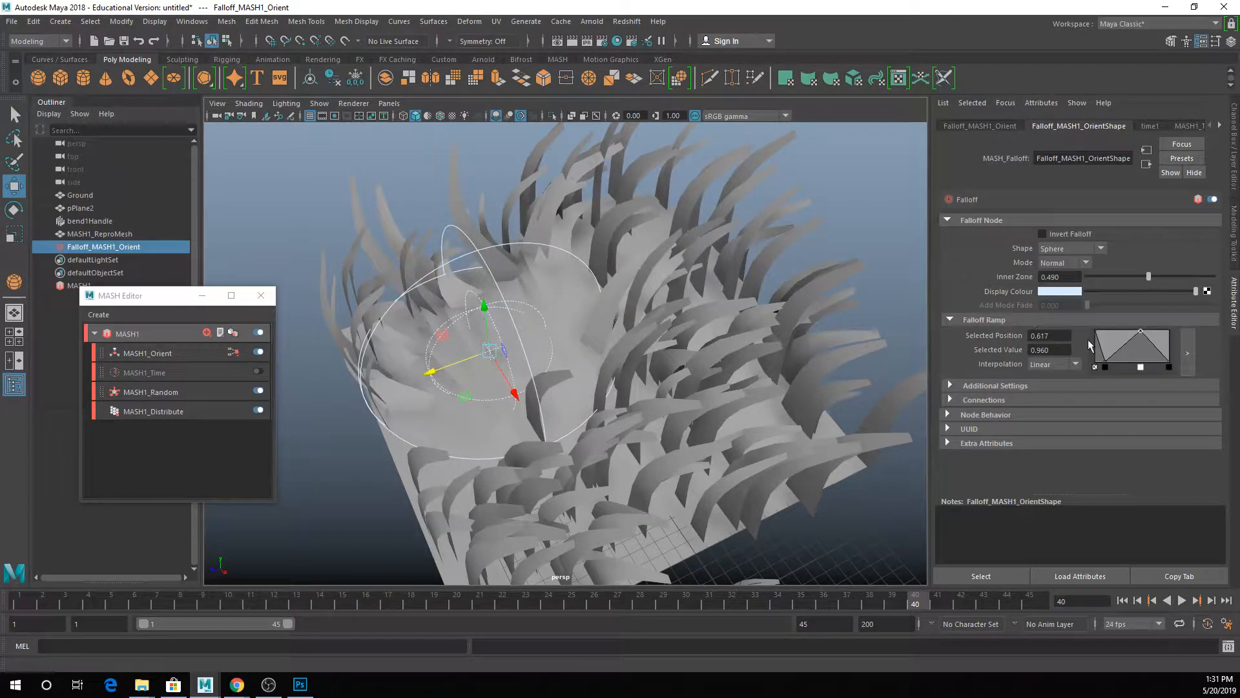
{"action": "key", "text": "ctrl+z"}
{"action": "key", "text": "ctrl+z"}
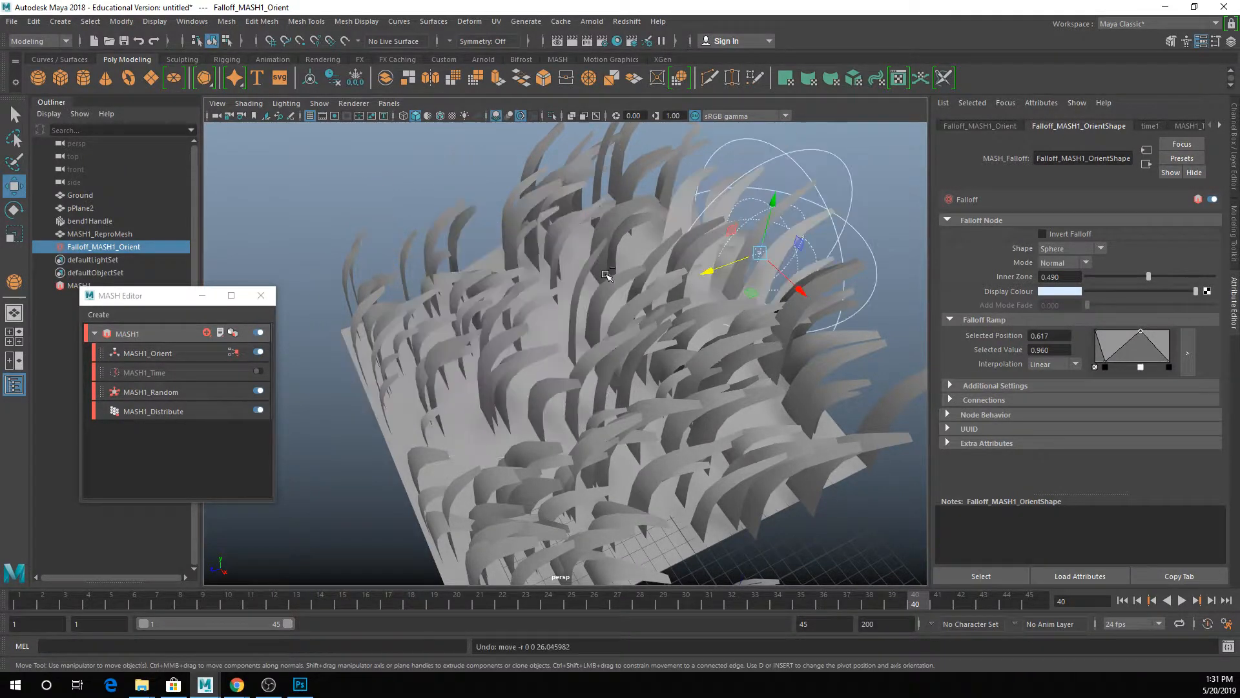
{"action": "key", "text": "ctrl+z"}
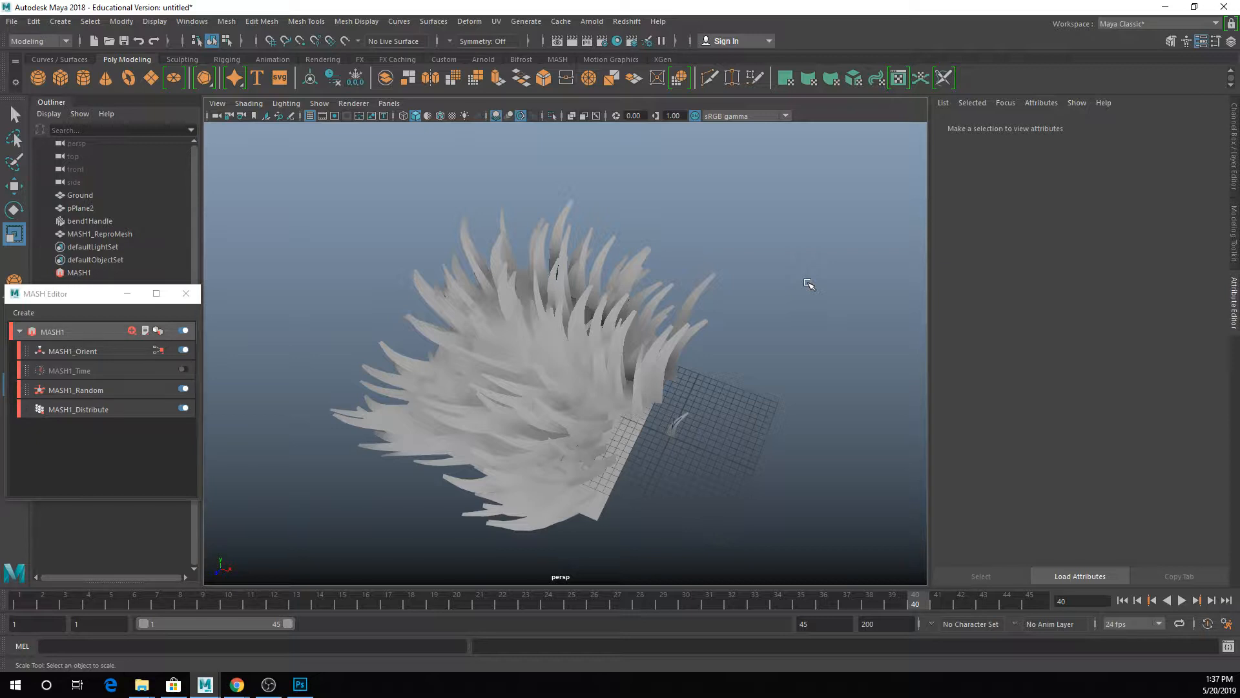
Step: Start a new scene without saving the grass scene and draw a large polygon plane over the grid as ground
{"action": "key", "text": "ctrl+n"}
{"action": "left_click", "coordinate": [629, 342]}
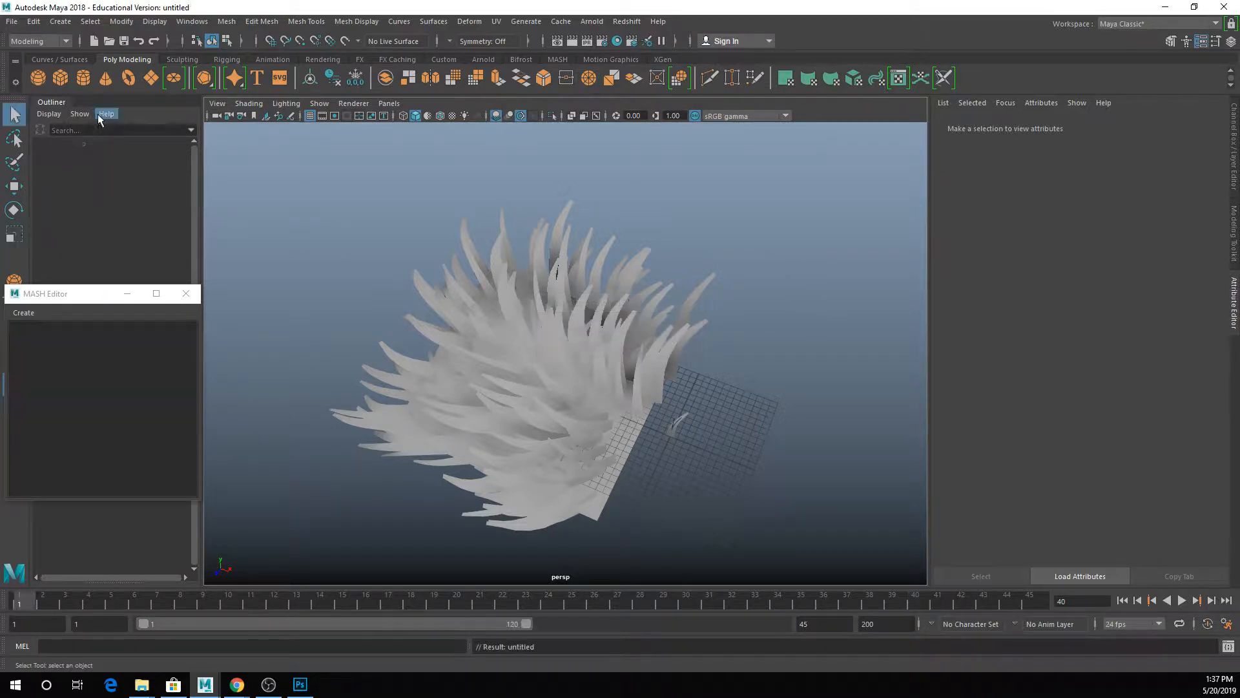
{"action": "left_click", "coordinate": [150, 77]}
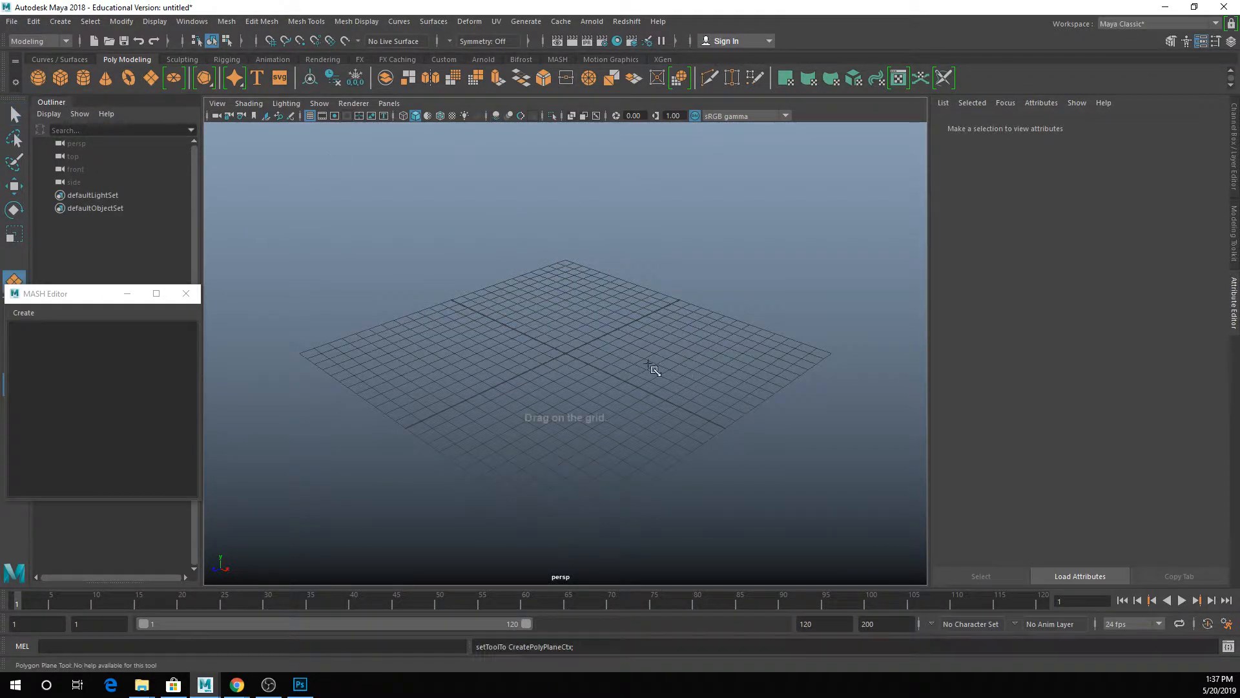
{"action": "left_click_drag", "start_coordinate": [649, 365], "coordinate": [761, 400]}
Step: Move the large ground plane along X until it is clear of the grid
{"action": "key", "text": "w"}
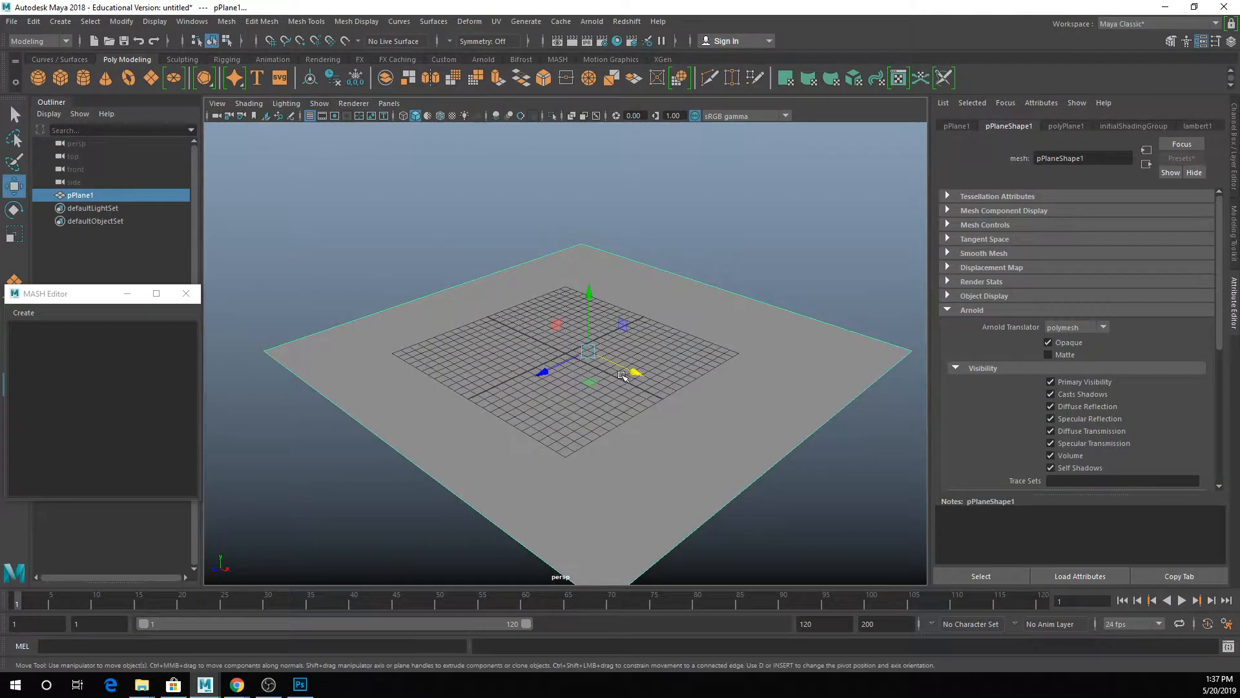
{"action": "left_click_drag", "start_coordinate": [622, 375], "coordinate": [391, 268]}
{"action": "left_click_drag", "start_coordinate": [517, 332], "coordinate": [579, 423], "text": "alt"}
Step: Draw a second polygon plane about 8.6 by 3.25 units on the grid and set its Rotate X to 90
{"action": "left_click", "coordinate": [156, 79]}
{"action": "key", "text": "e"}
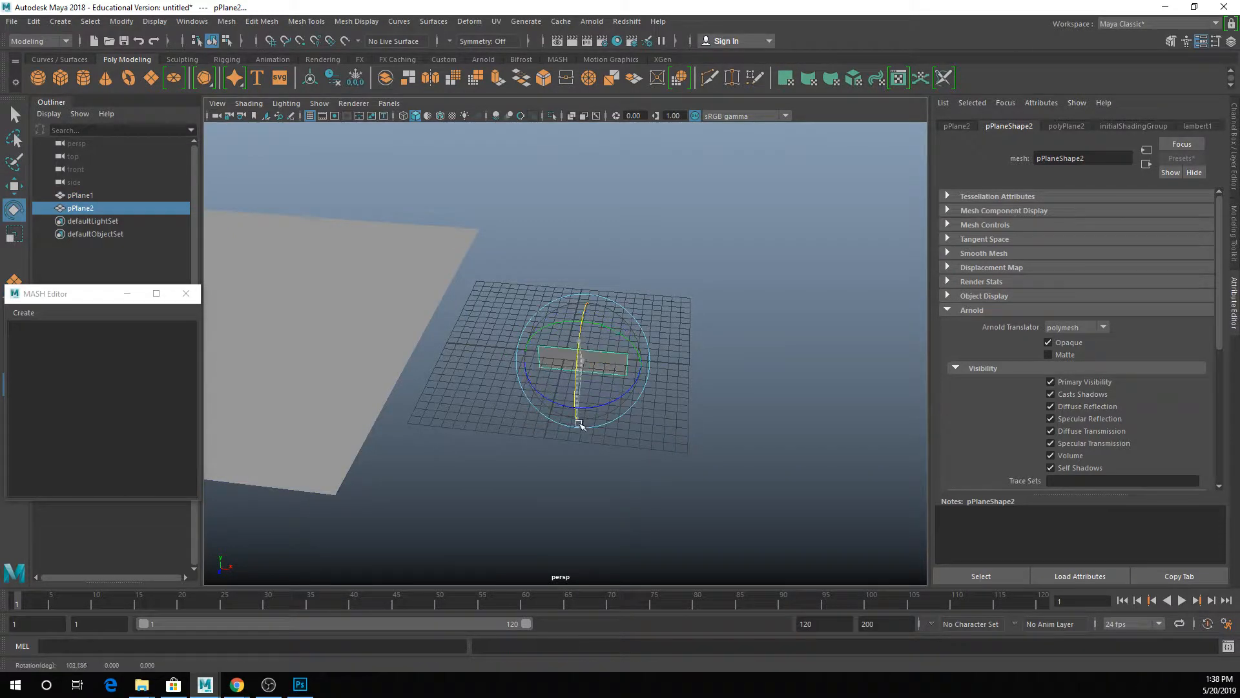
{"action": "left_click", "coordinate": [1234, 134]}
{"action": "double_click", "coordinate": [1202, 170]}
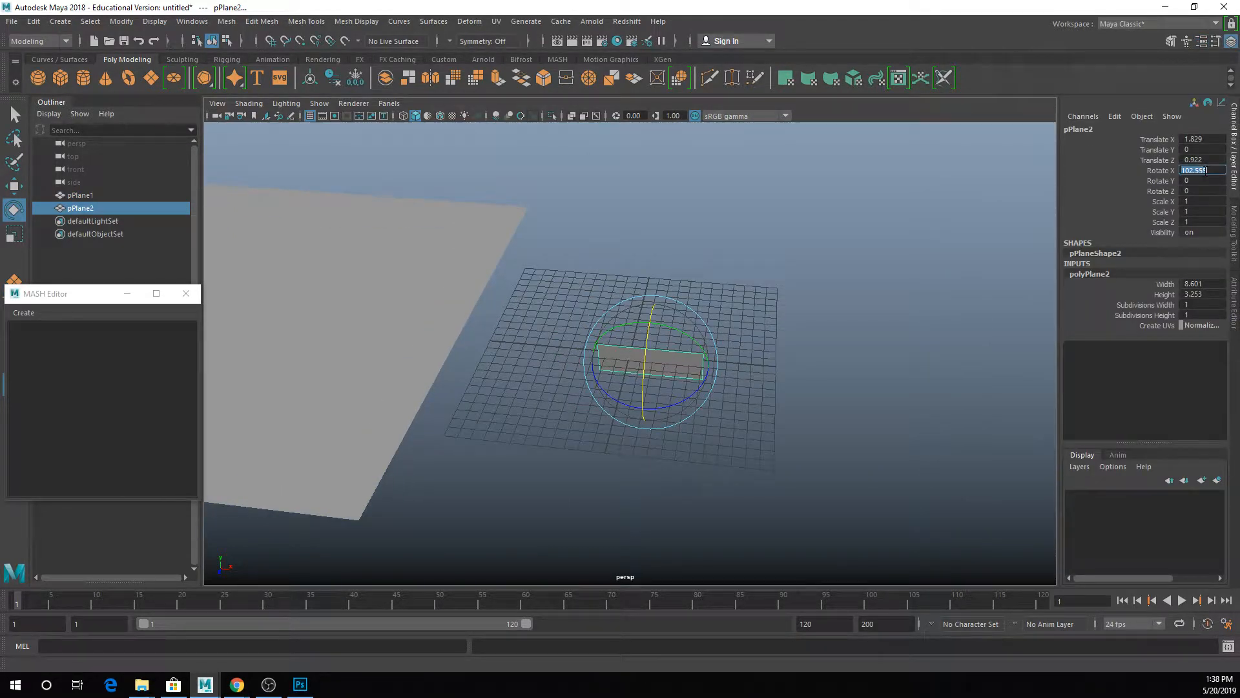
{"action": "type", "text": "90"}
{"action": "key", "text": "Return"}
Step: Set the small plane's Translate X, Y and Z to 0
{"action": "key", "text": "w"}
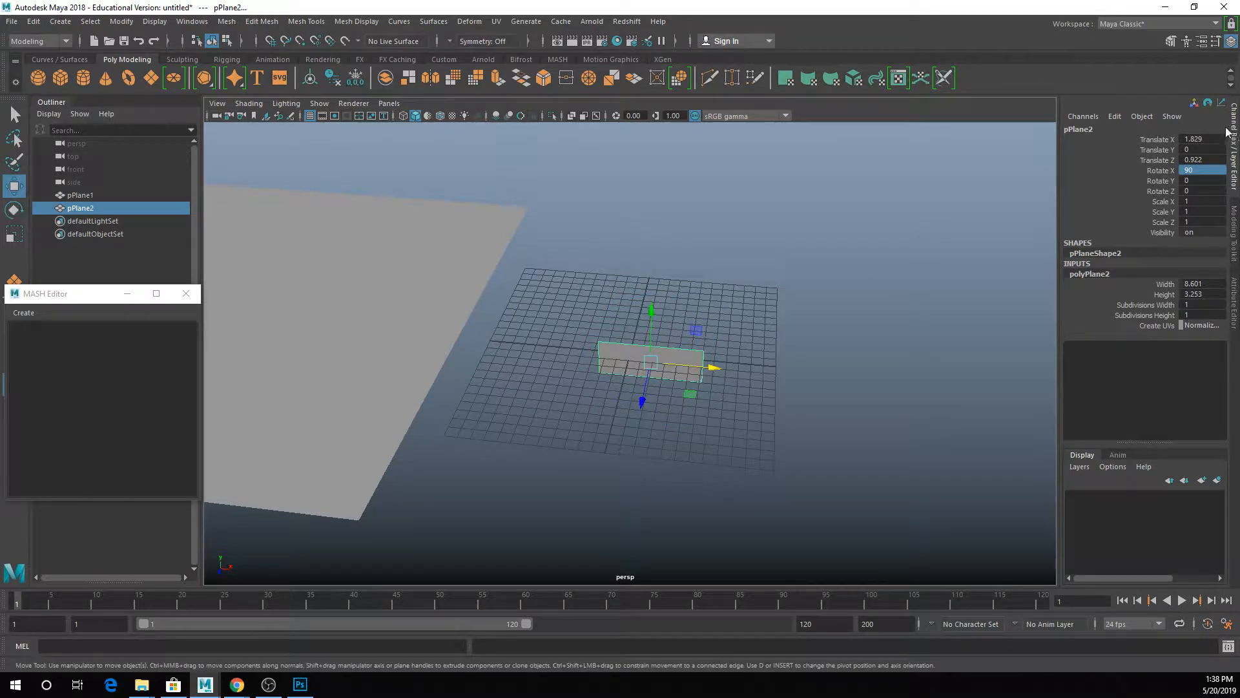
{"action": "left_click_drag", "start_coordinate": [1200, 139], "coordinate": [1199, 156]}
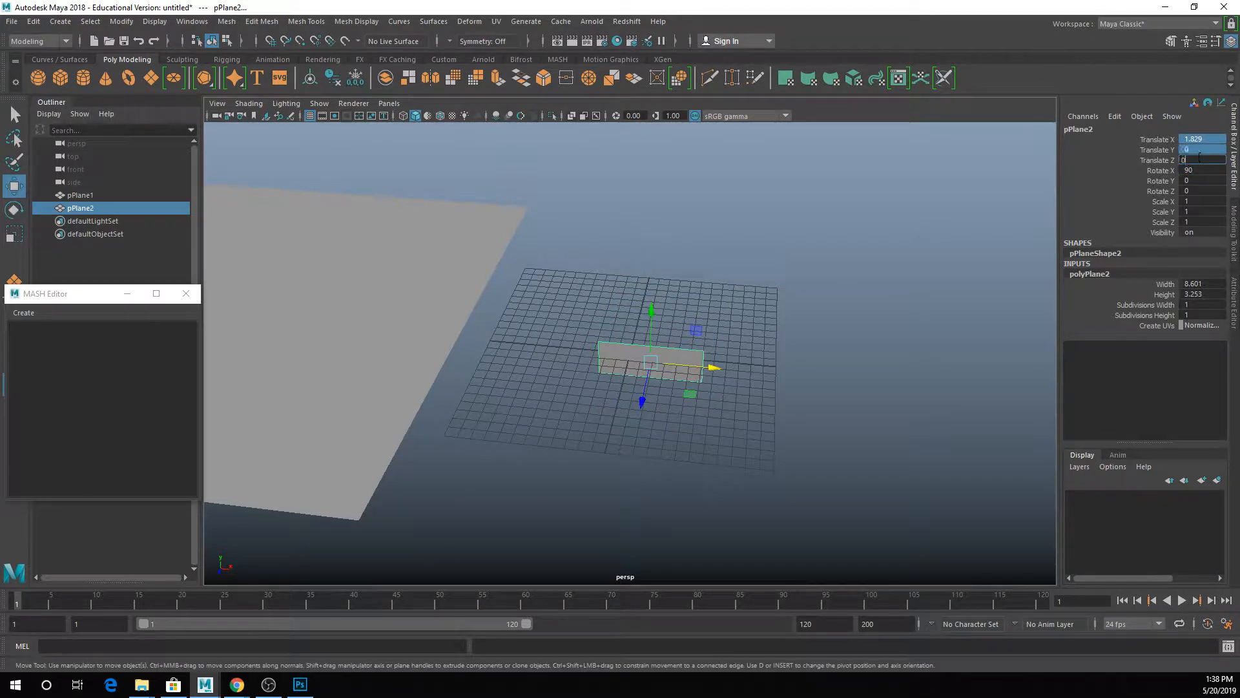
{"action": "type", "text": "0"}
{"action": "key", "text": "Return"}
Step: Raise the small plane about 3.5 units in Y and snap its pivot to its lower edge
{"action": "mouse_move", "coordinate": [637, 318]}
{"action": "left_mouse_down"}
{"action": "mouse_move", "coordinate": [655, 268]}
{"action": "mouse_move", "coordinate": [664, 275]}
{"action": "mouse_move", "coordinate": [627, 327]}
{"action": "left_mouse_up"}
{"action": "key", "text": "d"}
{"action": "key", "text": "v"}
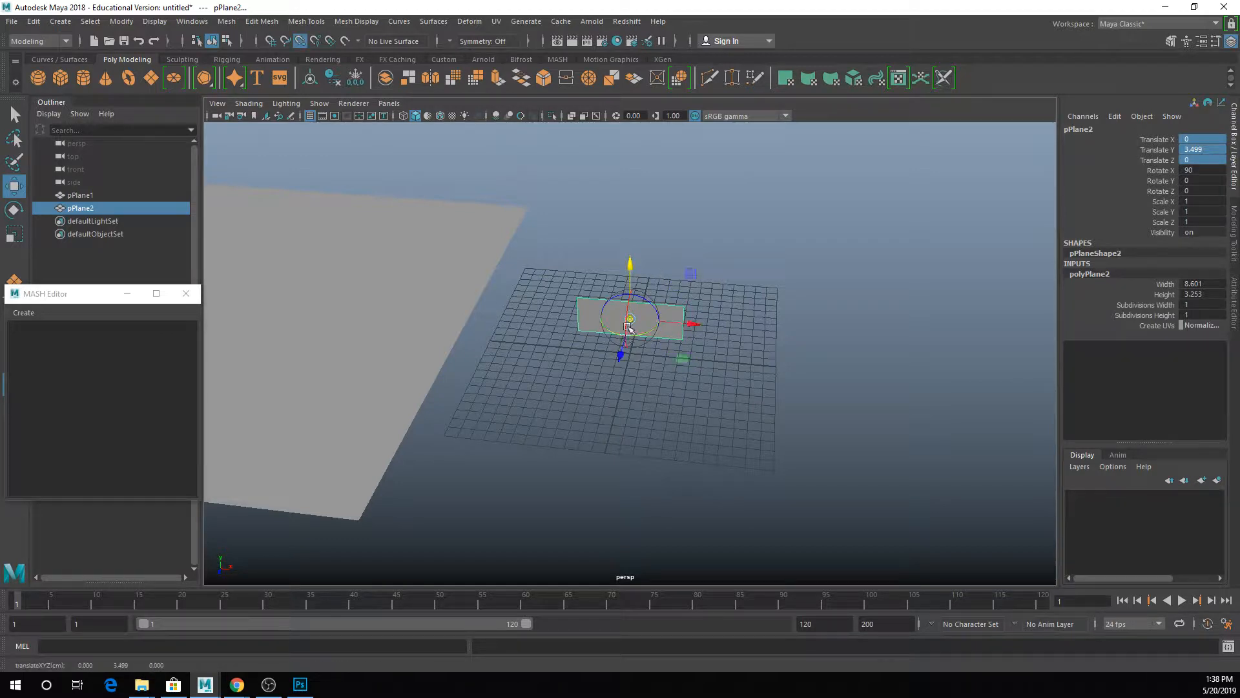
{"action": "left_click_drag", "start_coordinate": [630, 280], "coordinate": [632, 340]}
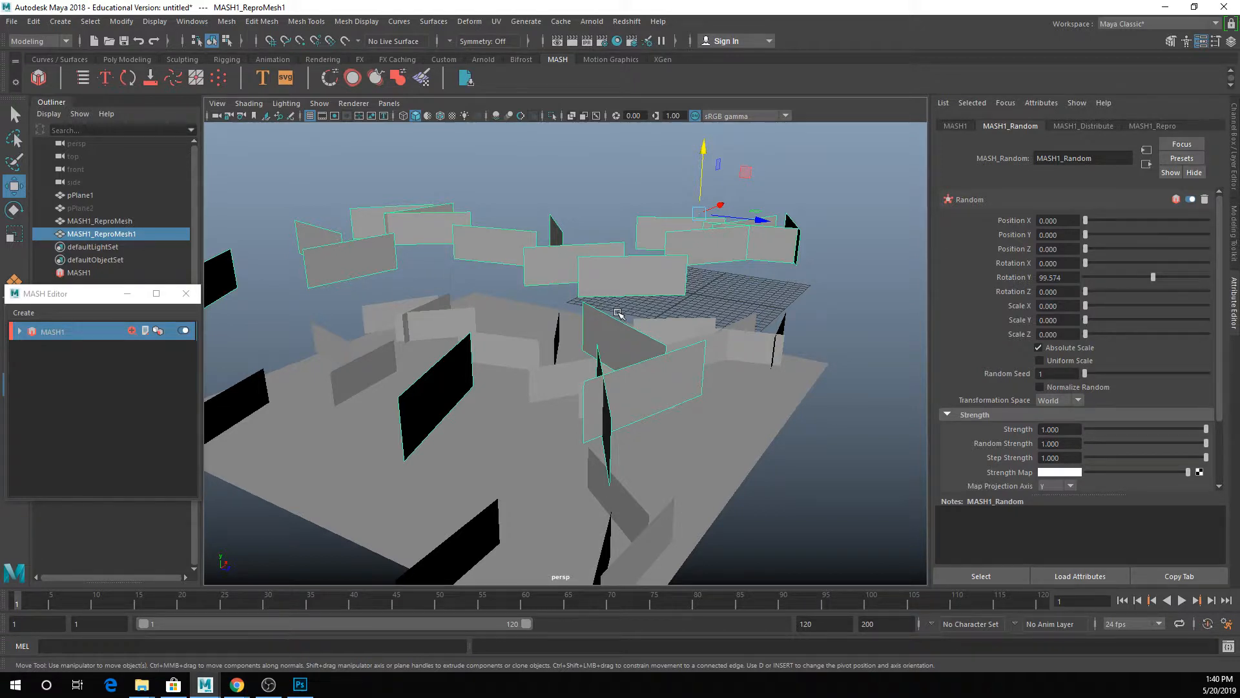
Step: Delete the duplicate MASH mesh floating above the ground and unhide the source plane pPlane2
{"action": "key", "text": "Delete"}
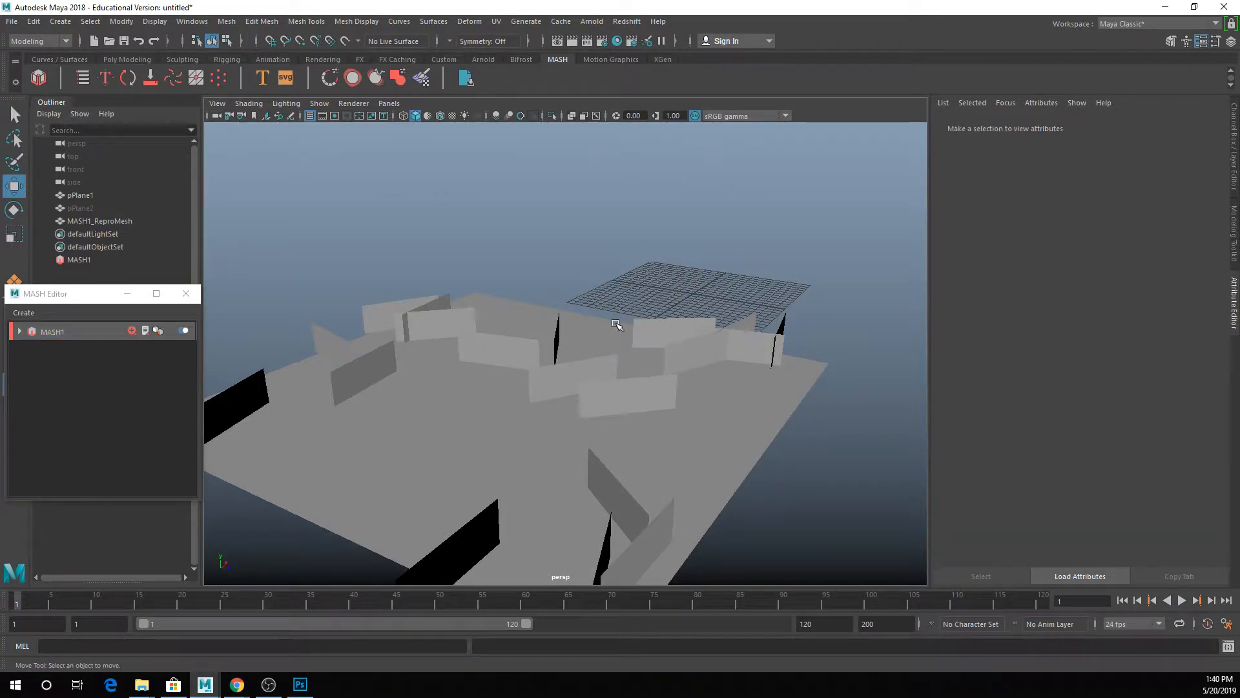
{"action": "left_click", "coordinate": [571, 382]}
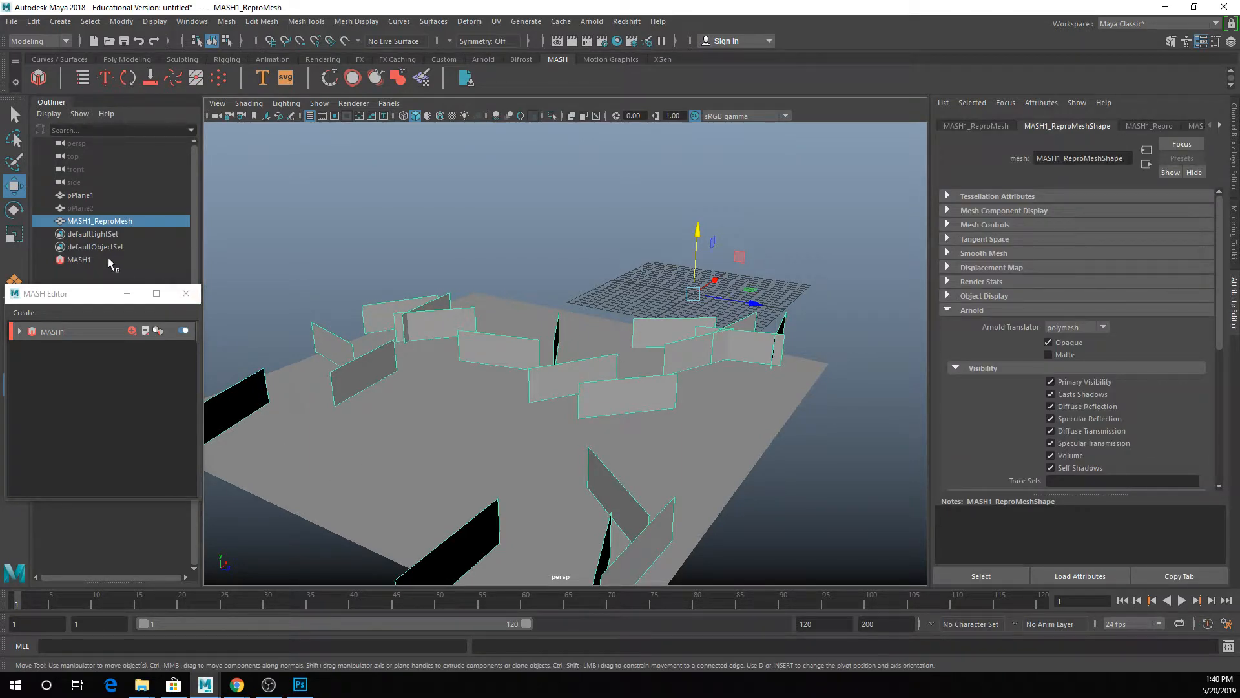
{"action": "left_click", "coordinate": [90, 207]}
{"action": "key", "text": "shift+h"}
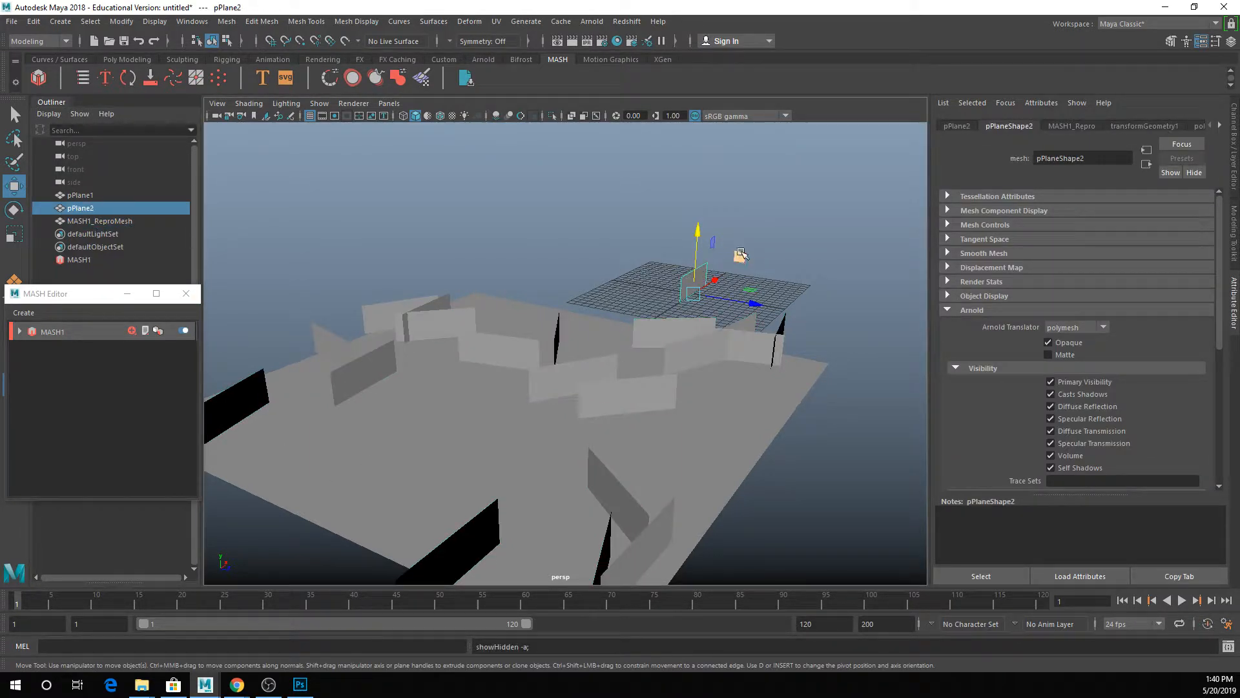
Step: Scale up the source plane pPlane2 to enlarge all the scattered copies
{"action": "key", "text": "r"}
{"action": "left_click_drag", "start_coordinate": [696, 292], "coordinate": [650, 272], "text": "alt"}
{"action": "left_click_drag", "start_coordinate": [786, 356], "coordinate": [937, 350]}
{"action": "scroll", "coordinate": [815, 337], "scroll_direction": "down", "scroll_amount": 4}
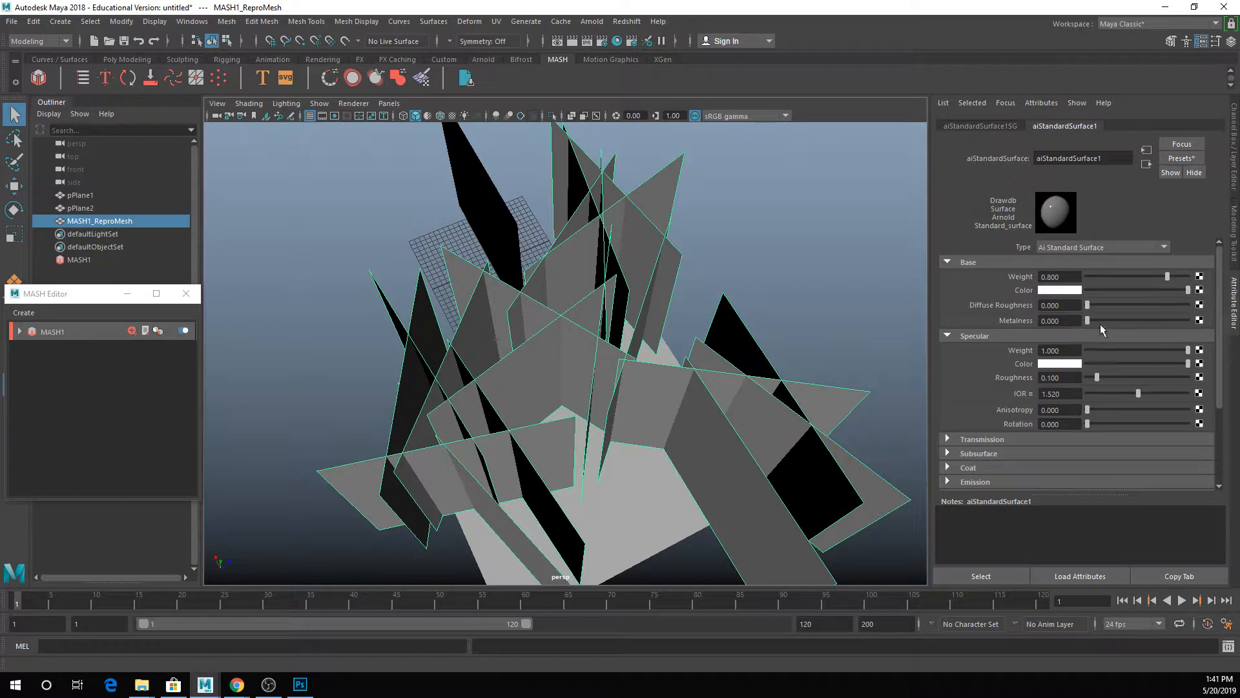
Step: Add a File texture map in the Geometry attributes of the aiStandardSurface1 material, leaving the specular colour white
{"action": "left_click", "coordinate": [1044, 365]}
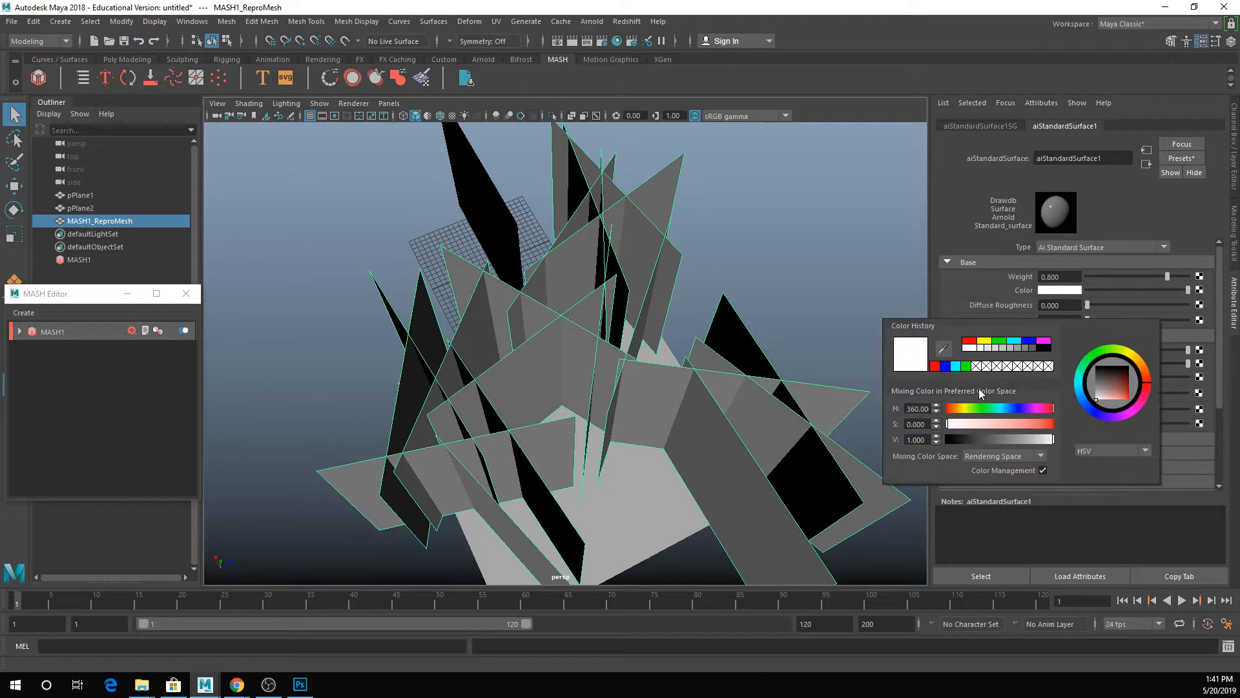
{"action": "scroll", "coordinate": [998, 358], "scroll_direction": "down", "scroll_amount": 3}
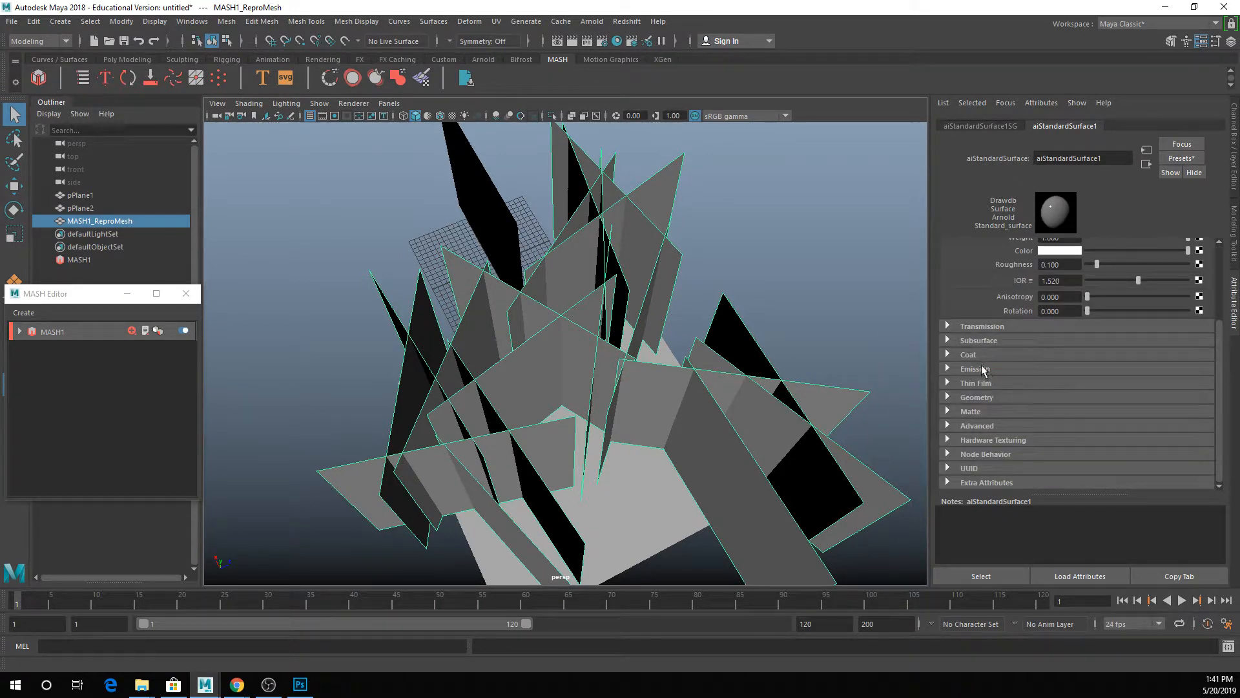
{"action": "left_click", "coordinate": [979, 397]}
{"action": "left_click", "coordinate": [1199, 425]}
{"action": "left_click", "coordinate": [411, 233]}
Step: Load DotTex.jpg as the File node's image and turn on textured display to view the planes
{"action": "left_click", "coordinate": [1203, 301]}
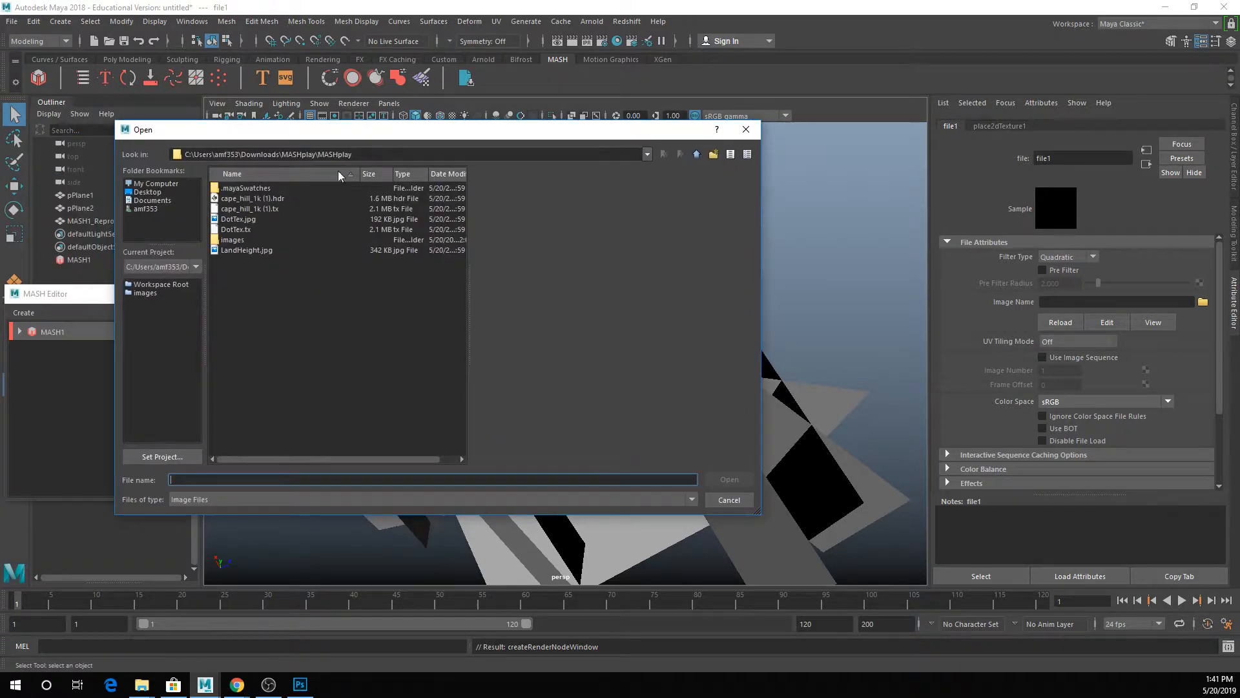
{"action": "left_click", "coordinate": [238, 220]}
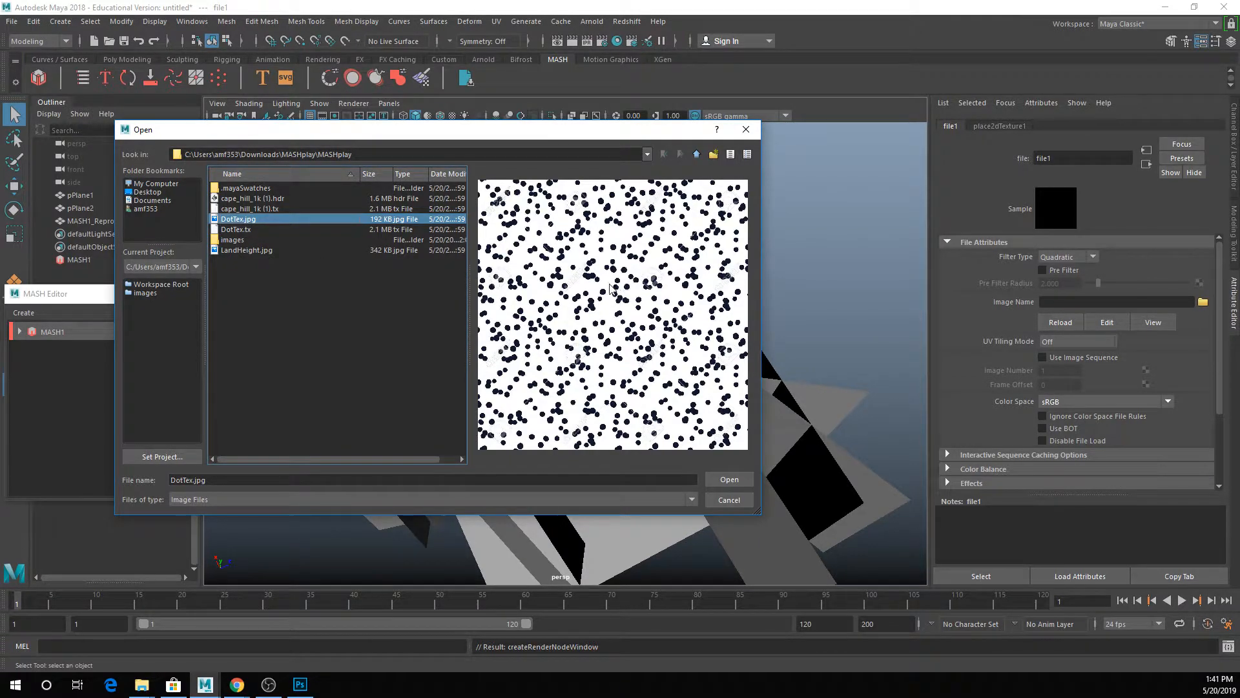
{"action": "double_click", "coordinate": [237, 219]}
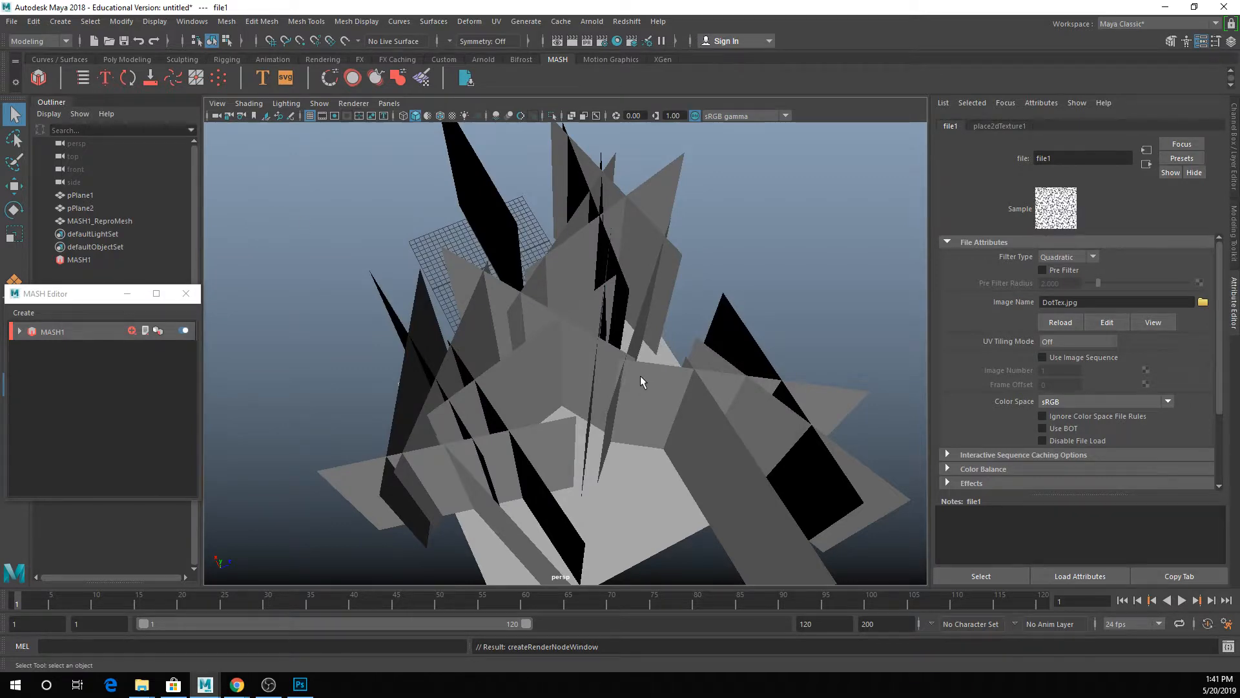
{"action": "key", "text": "6"}
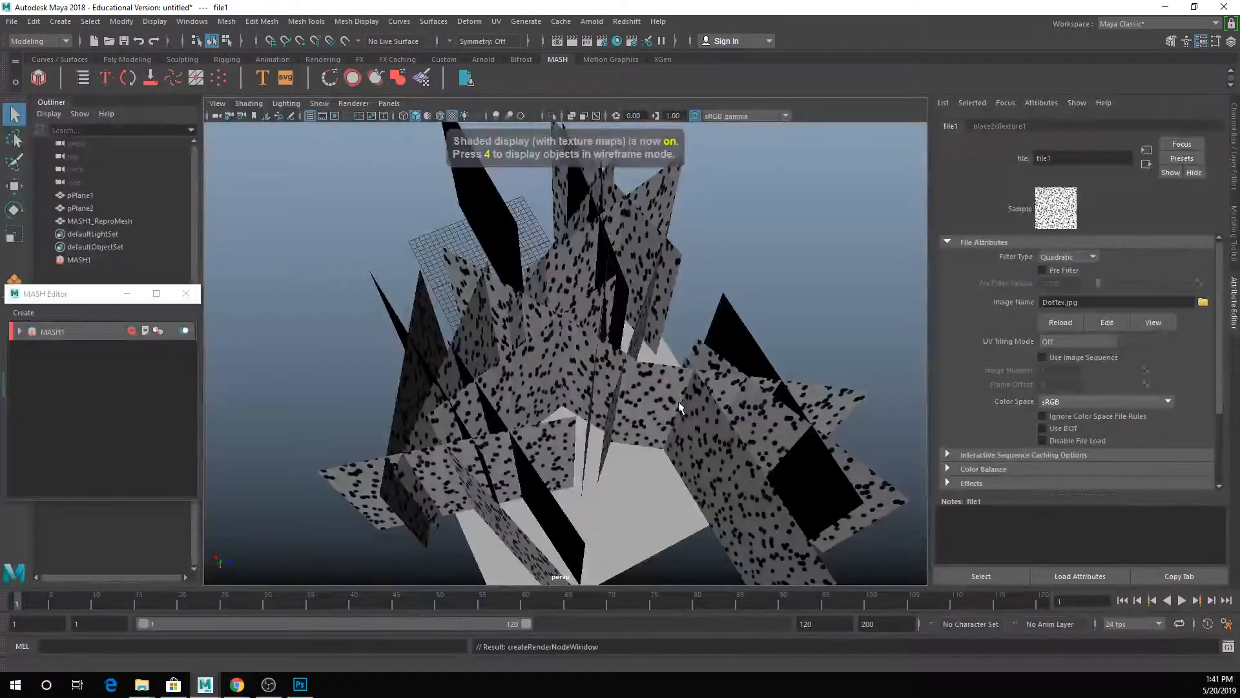
{"action": "left_click_drag", "start_coordinate": [679, 406], "coordinate": [677, 381], "text": "alt"}
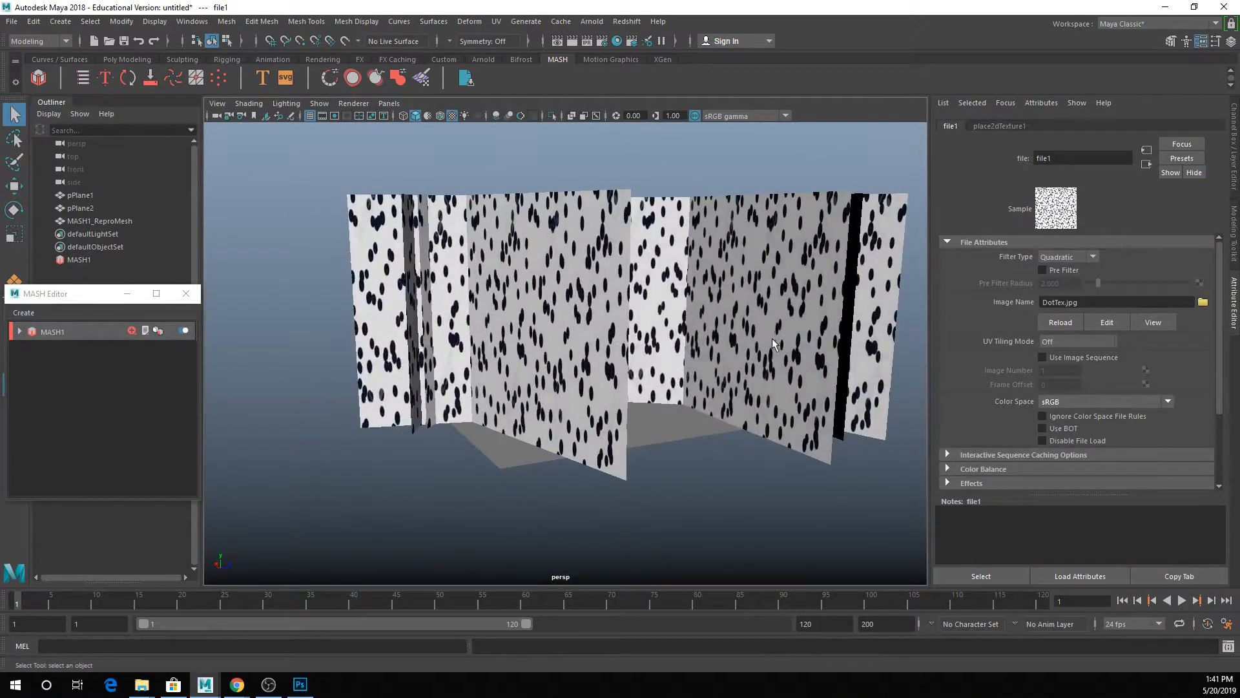
Step: Turn off Opaque in the Arnold attributes of MASH1_ReproMesh and bring up its aiStandardSurface1 material
{"action": "scroll", "coordinate": [773, 343], "scroll_direction": "up", "scroll_amount": 3}
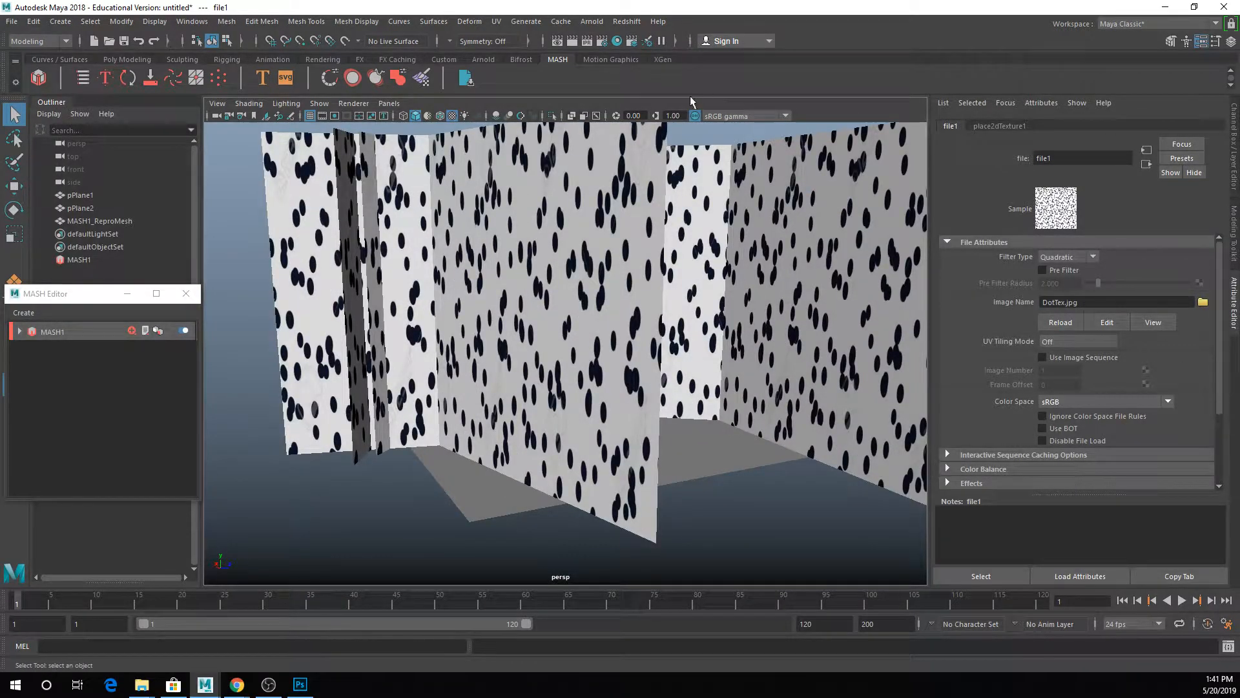
{"action": "left_click", "coordinate": [782, 208]}
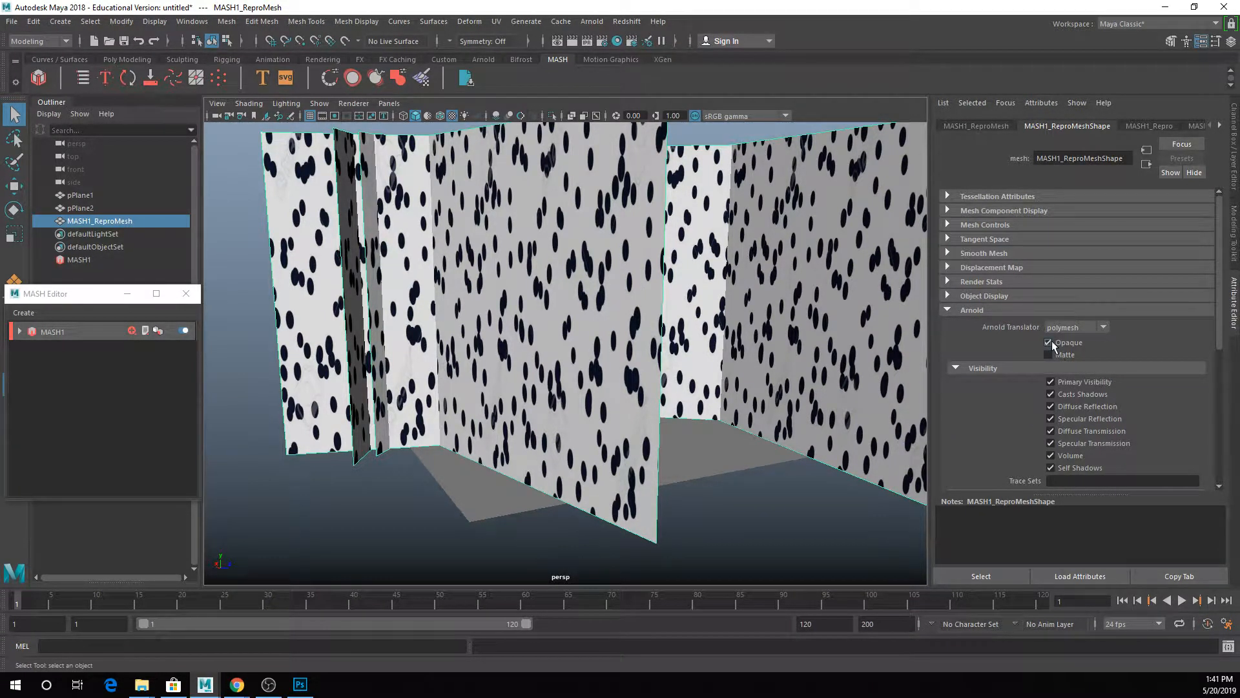
{"action": "left_click", "coordinate": [1220, 126]}
{"action": "left_click", "coordinate": [1219, 126]}
{"action": "left_click", "coordinate": [1192, 127]}
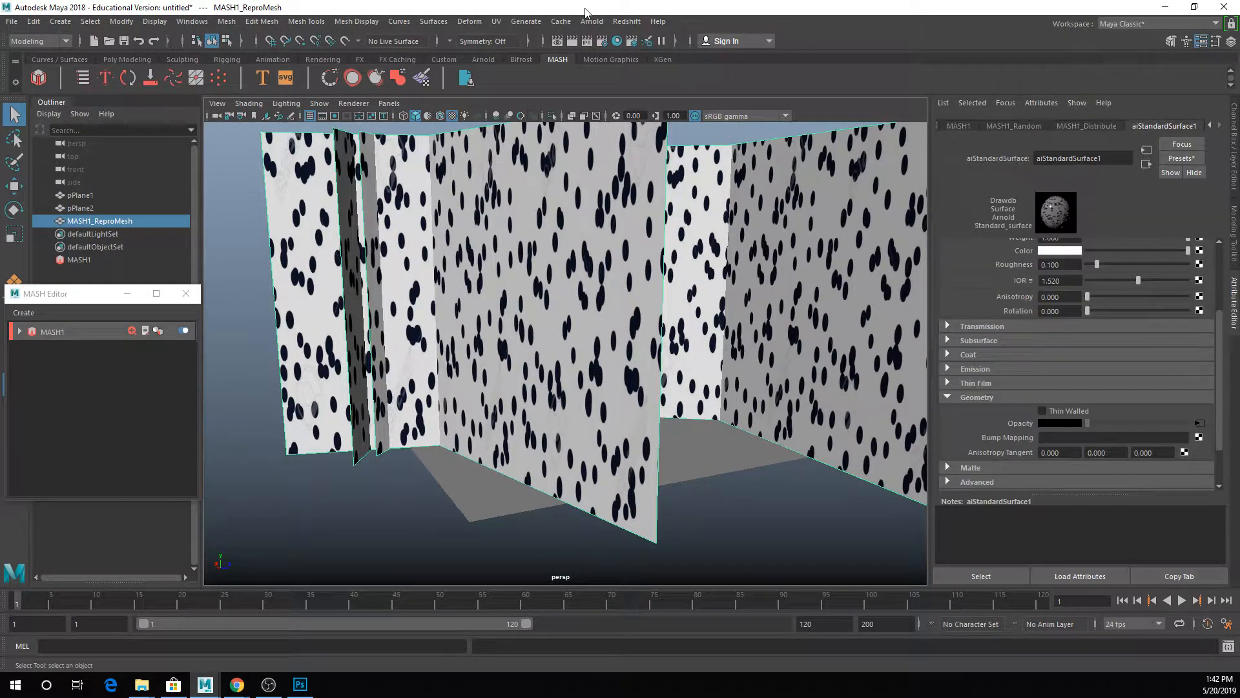
Step: Add an Arnold Physical Sky light to the scene
{"action": "left_click", "coordinate": [592, 22]}
{"action": "mouse_move", "coordinate": [614, 87]}
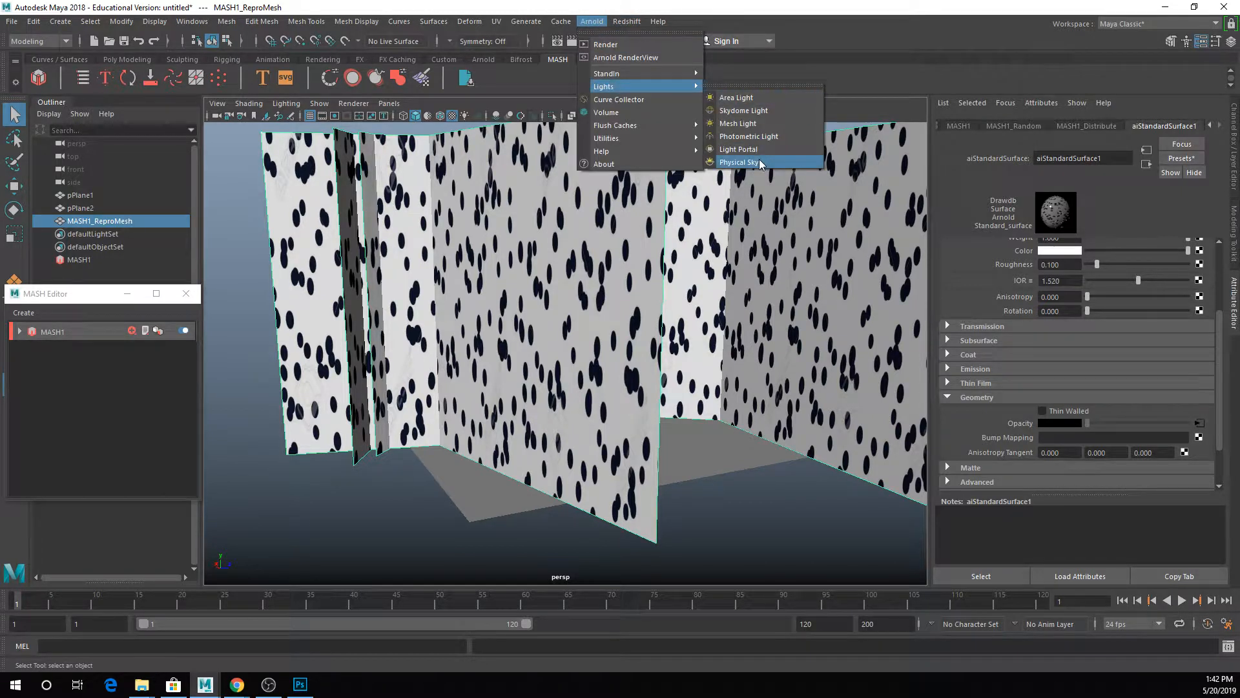
{"action": "left_click", "coordinate": [749, 153]}
{"action": "left_click", "coordinate": [620, 344]}
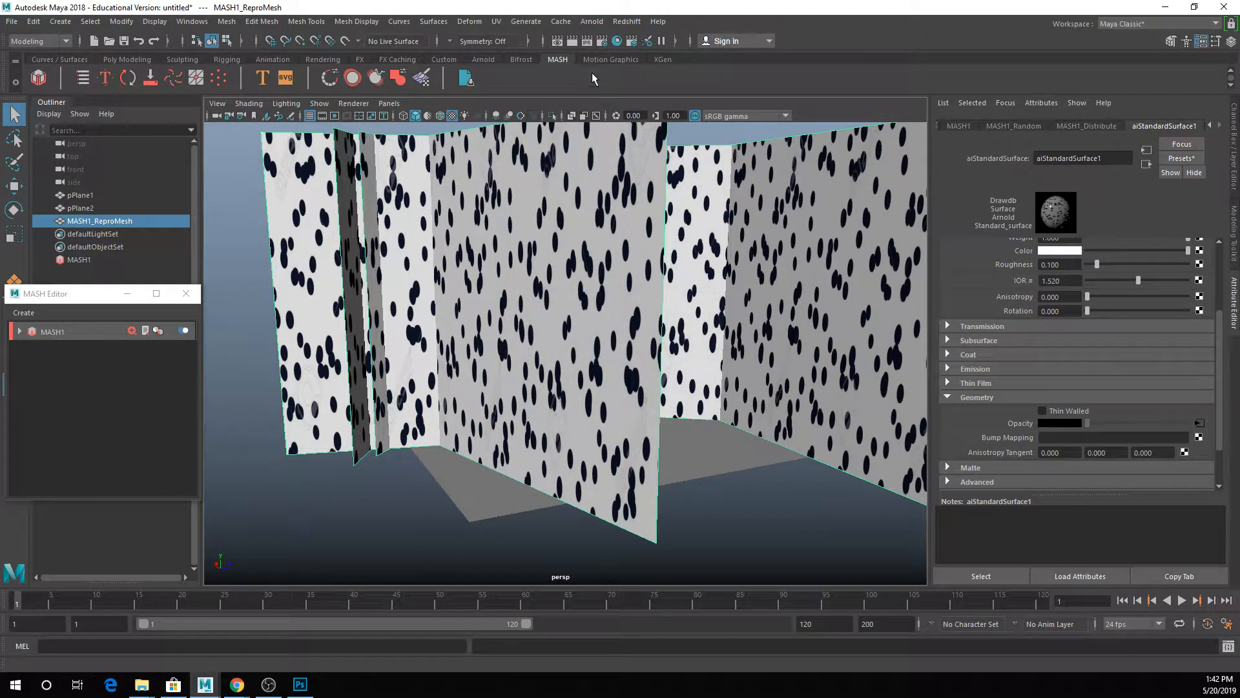
{"action": "left_click", "coordinate": [588, 24]}
{"action": "mouse_move", "coordinate": [678, 88]}
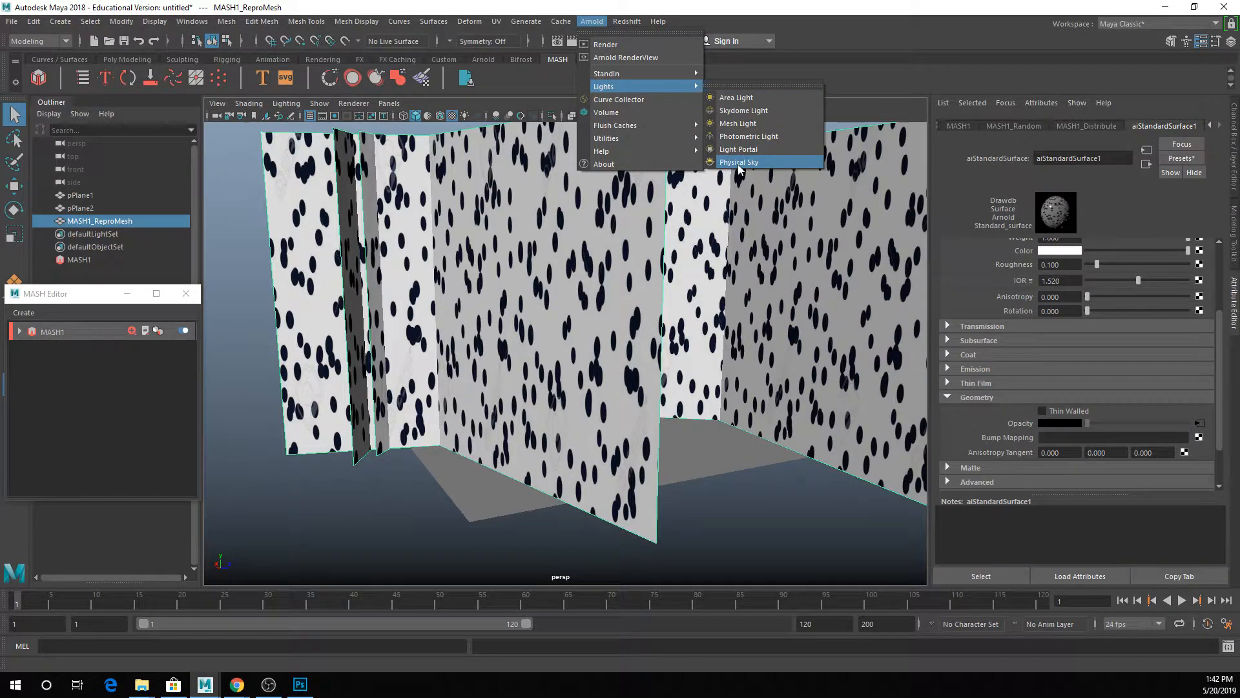
{"action": "left_click", "coordinate": [738, 161]}
Step: Open the Arnold RenderView and start a live render of the perspective view
{"action": "left_click", "coordinate": [592, 22]}
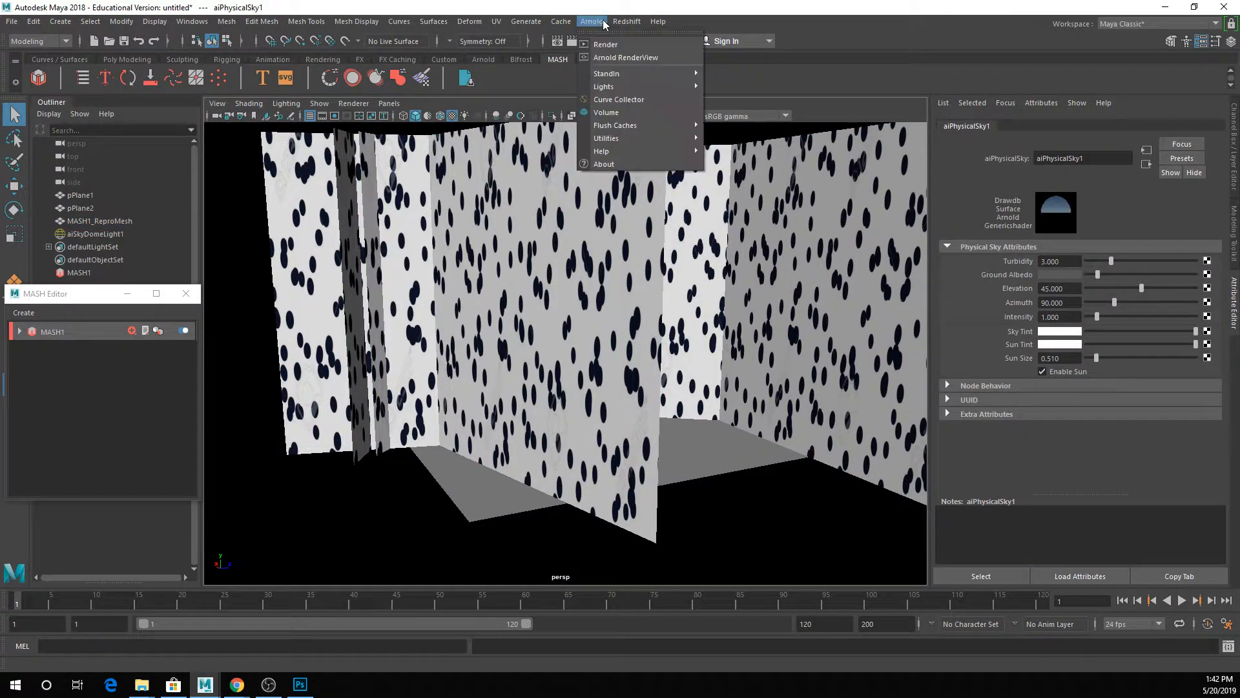
{"action": "left_click", "coordinate": [632, 58]}
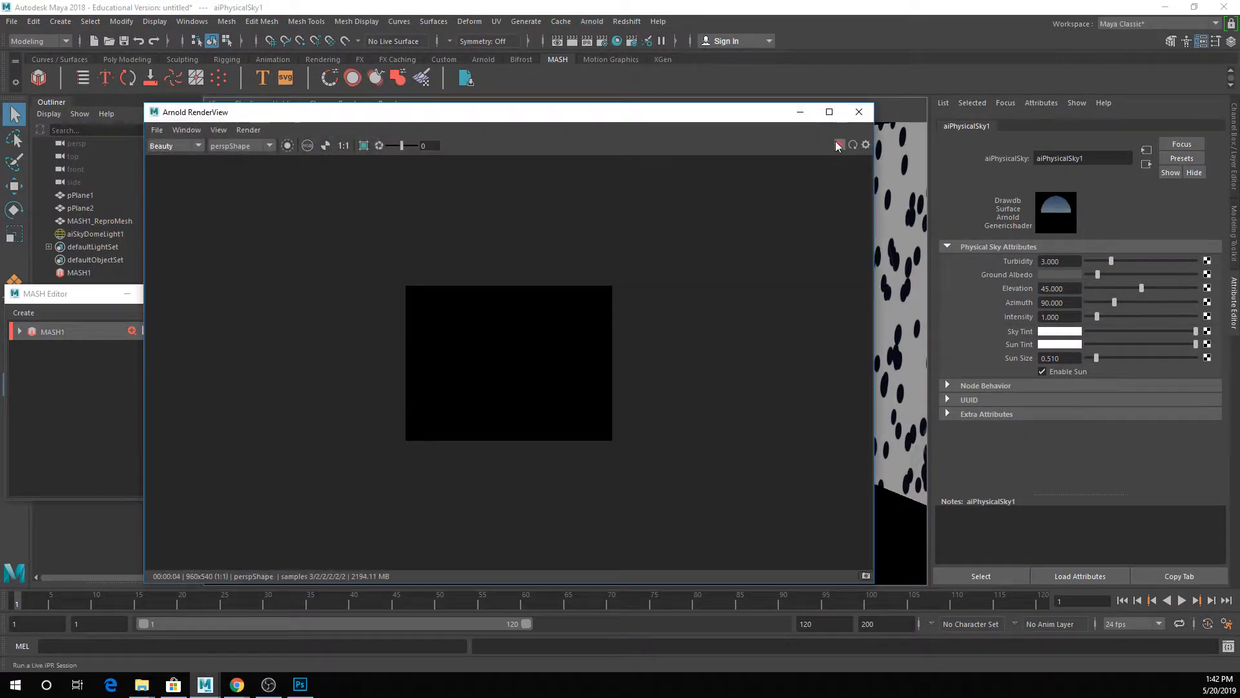
{"action": "left_click", "coordinate": [838, 146]}
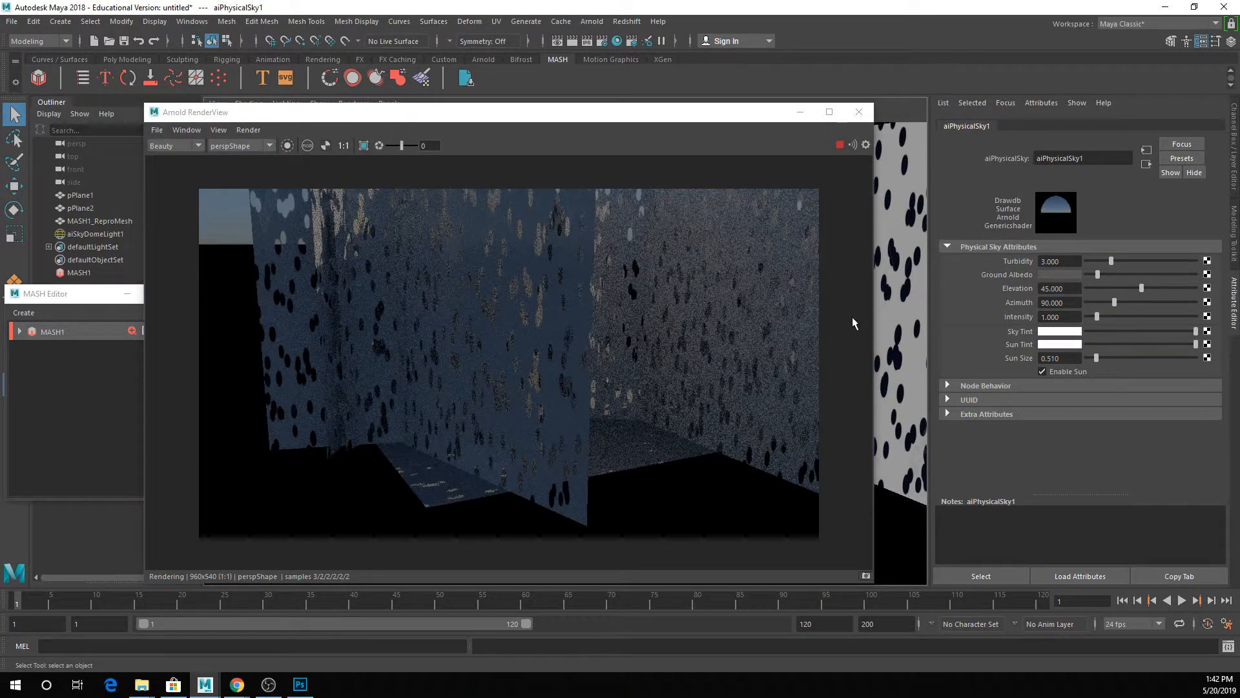
Step: Stop the render and turn on Invert in the Effects attributes of the opacity File node file1
{"action": "left_click", "coordinate": [907, 205]}
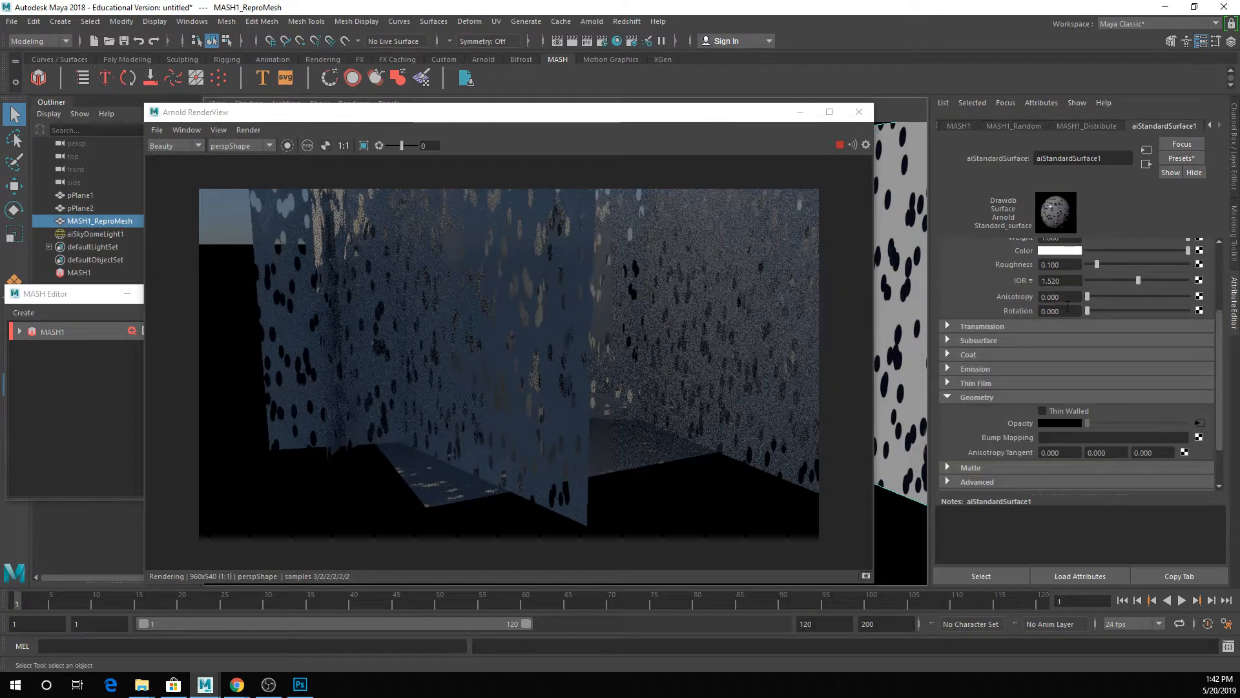
{"action": "left_click", "coordinate": [1203, 428]}
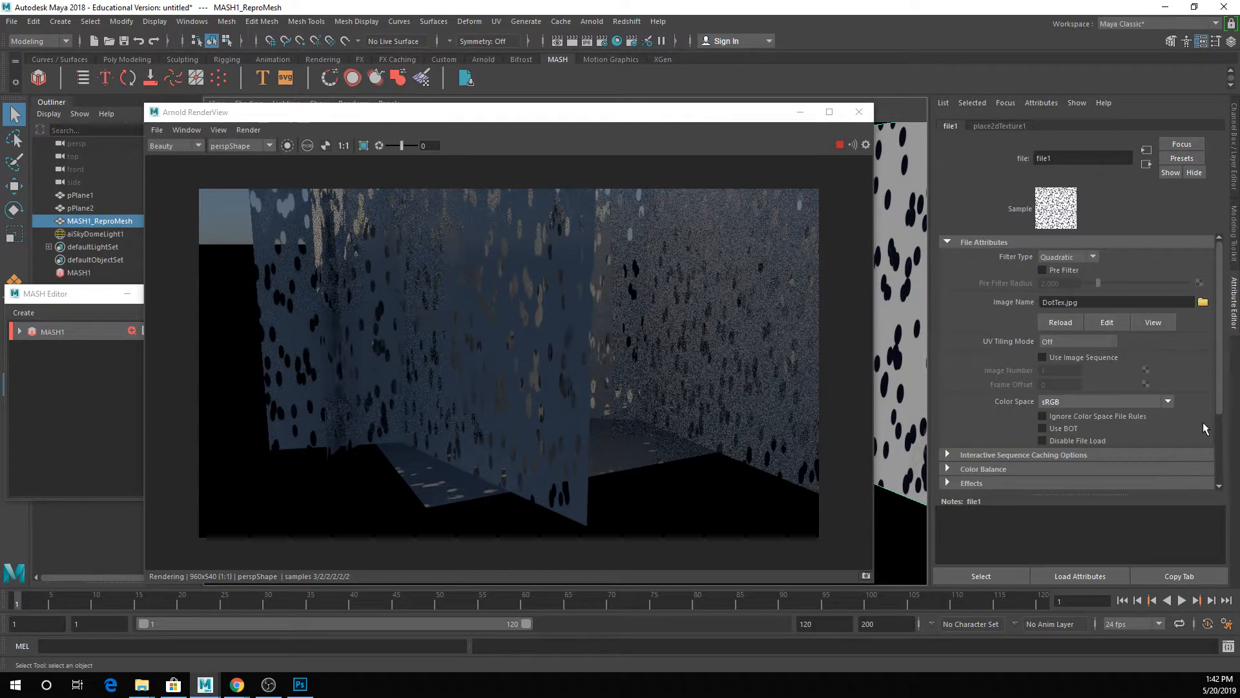
{"action": "scroll", "coordinate": [1130, 395], "scroll_direction": "down", "scroll_amount": 2}
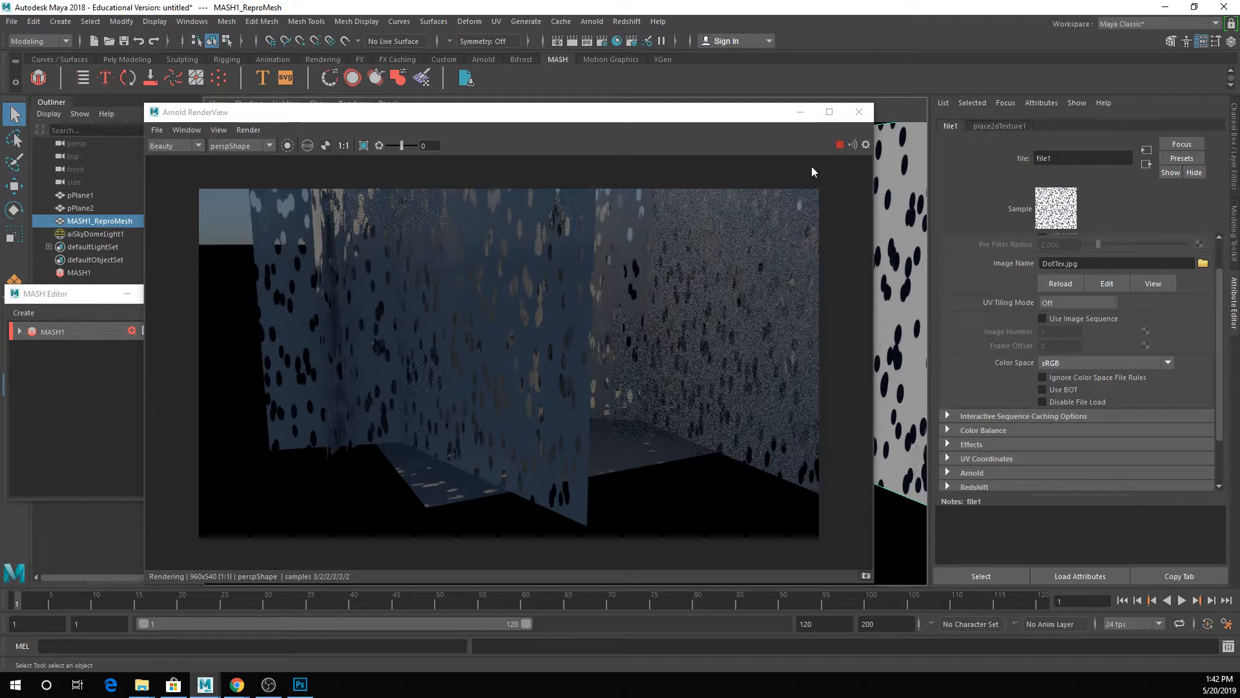
{"action": "left_click", "coordinate": [840, 145]}
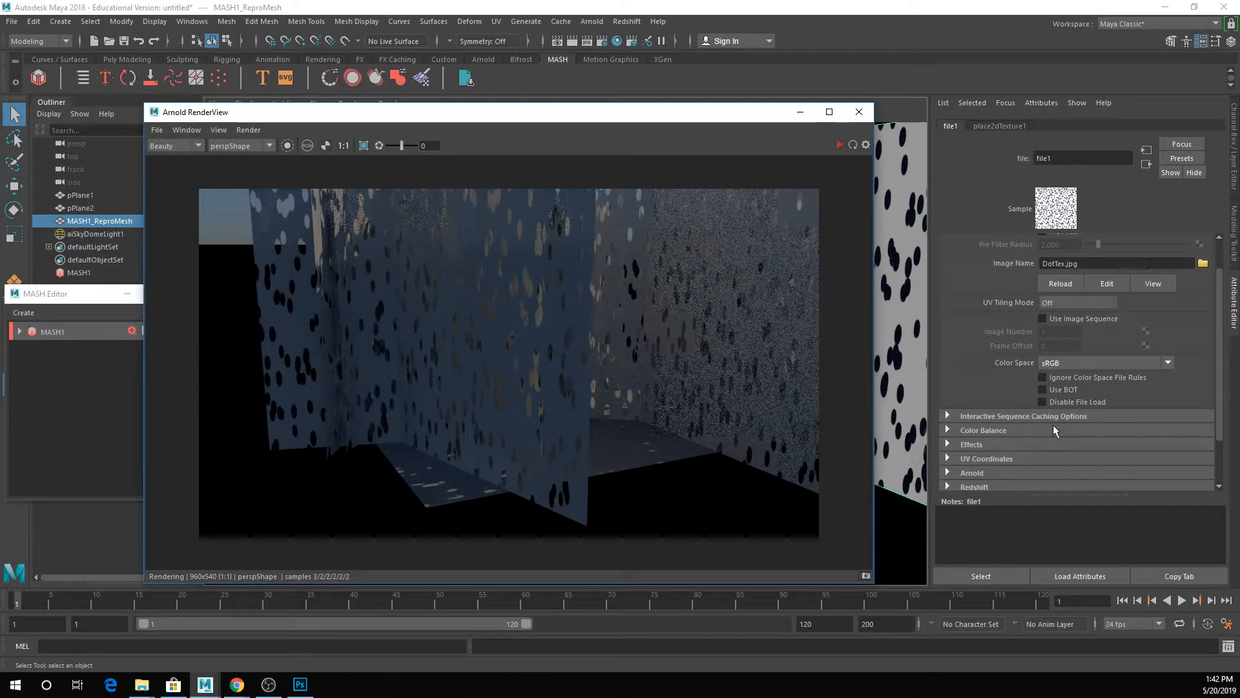
{"action": "left_click", "coordinate": [971, 444]}
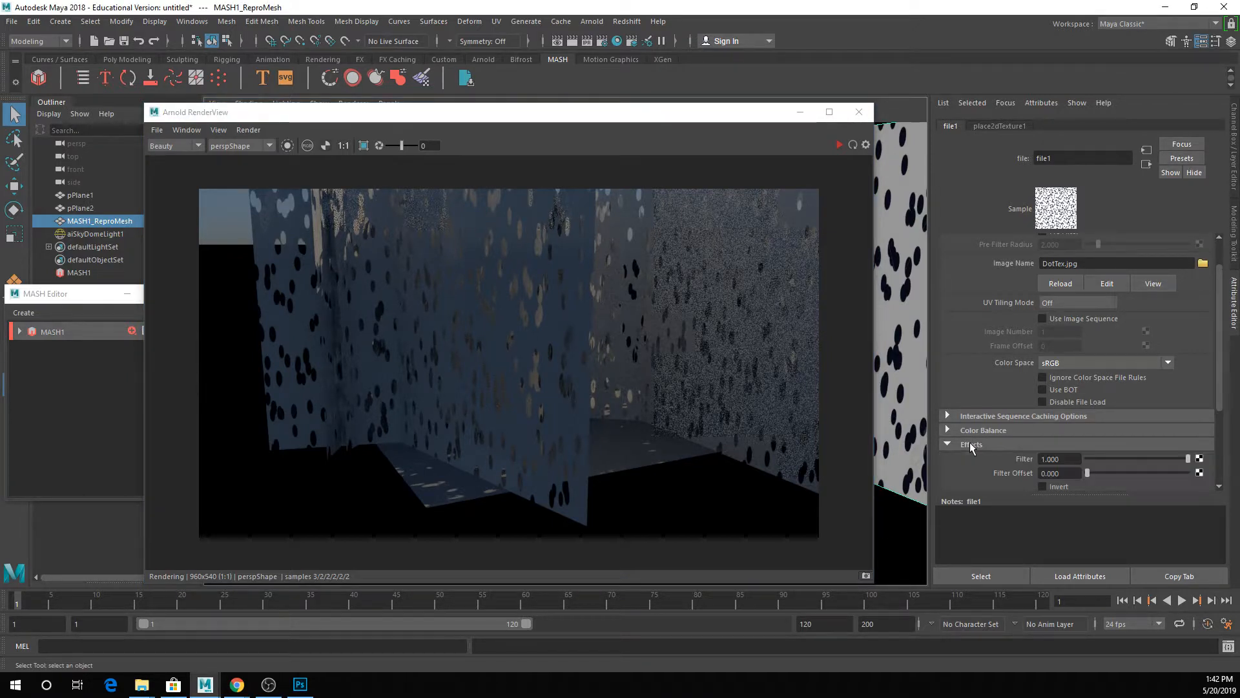
{"action": "scroll", "coordinate": [1054, 448], "scroll_direction": "down", "scroll_amount": 1}
{"action": "left_click", "coordinate": [1053, 448]}
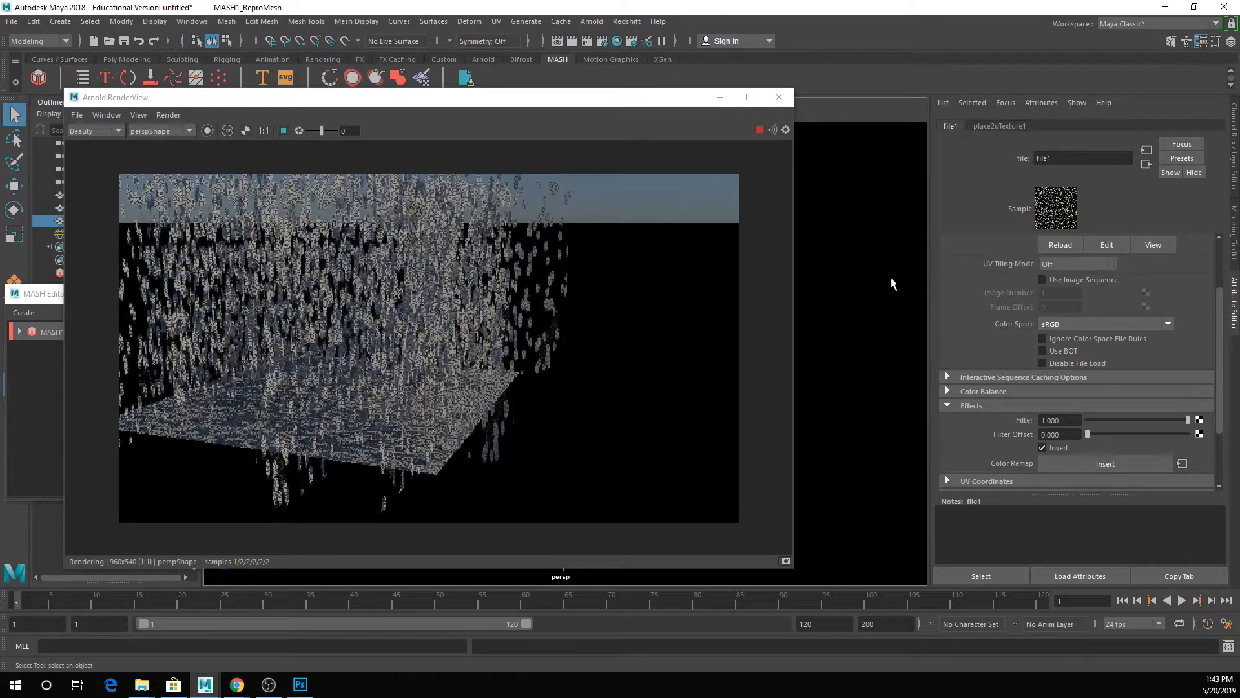
Step: Check the live render from several angles and turn off Self Shadows in the Arnold visibility attributes of MASH1_ReproMeshShape
{"action": "left_click_drag", "start_coordinate": [869, 285], "coordinate": [847, 284], "text": "alt"}
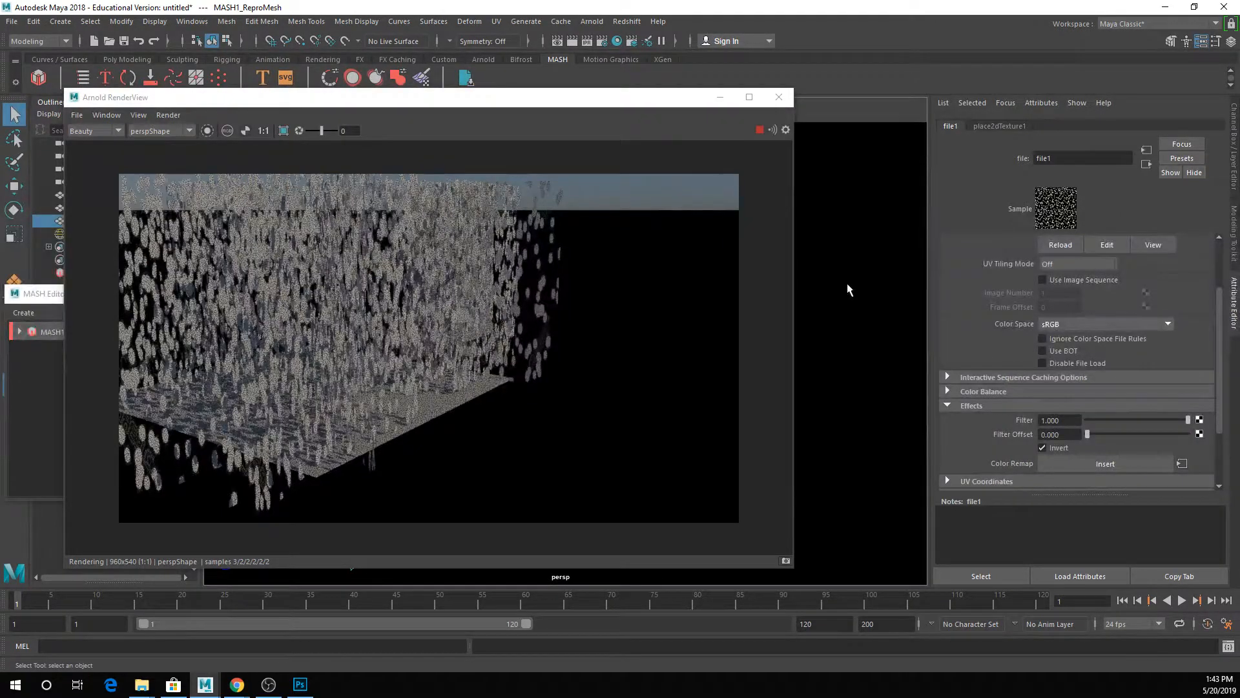
{"action": "left_click_drag", "start_coordinate": [915, 277], "coordinate": [930, 283], "text": "alt"}
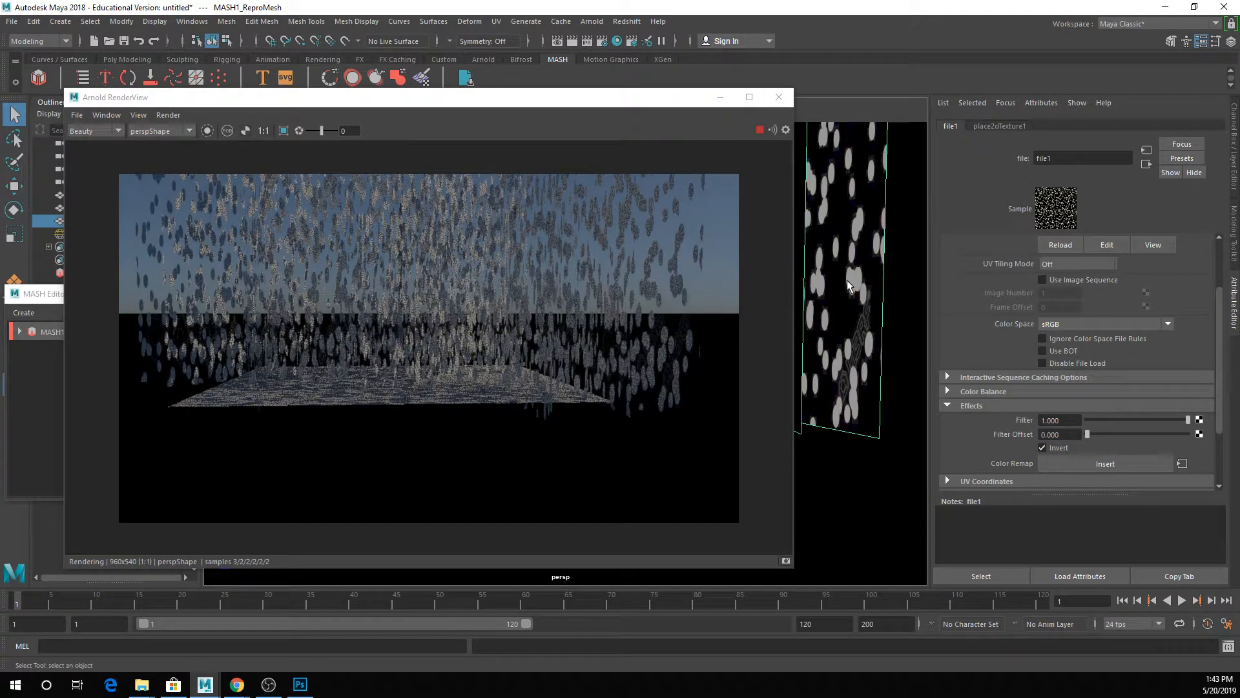
{"action": "left_click_drag", "start_coordinate": [848, 285], "coordinate": [850, 249], "text": "alt"}
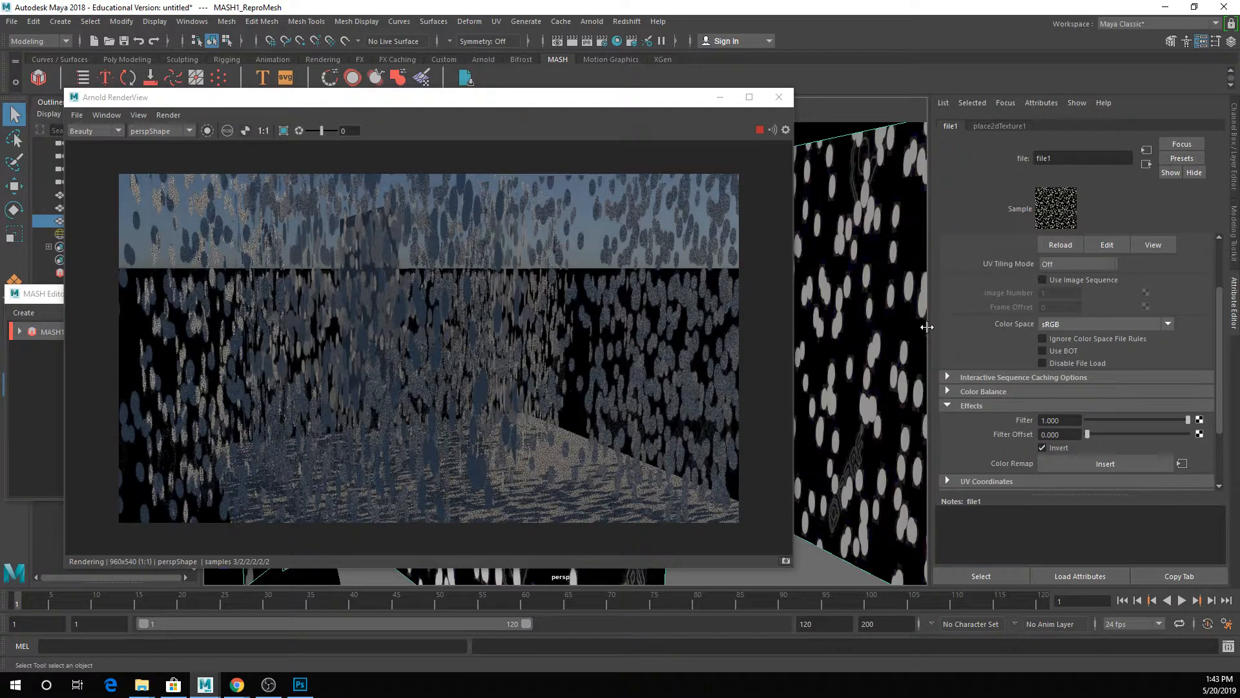
{"action": "left_click", "coordinate": [892, 262]}
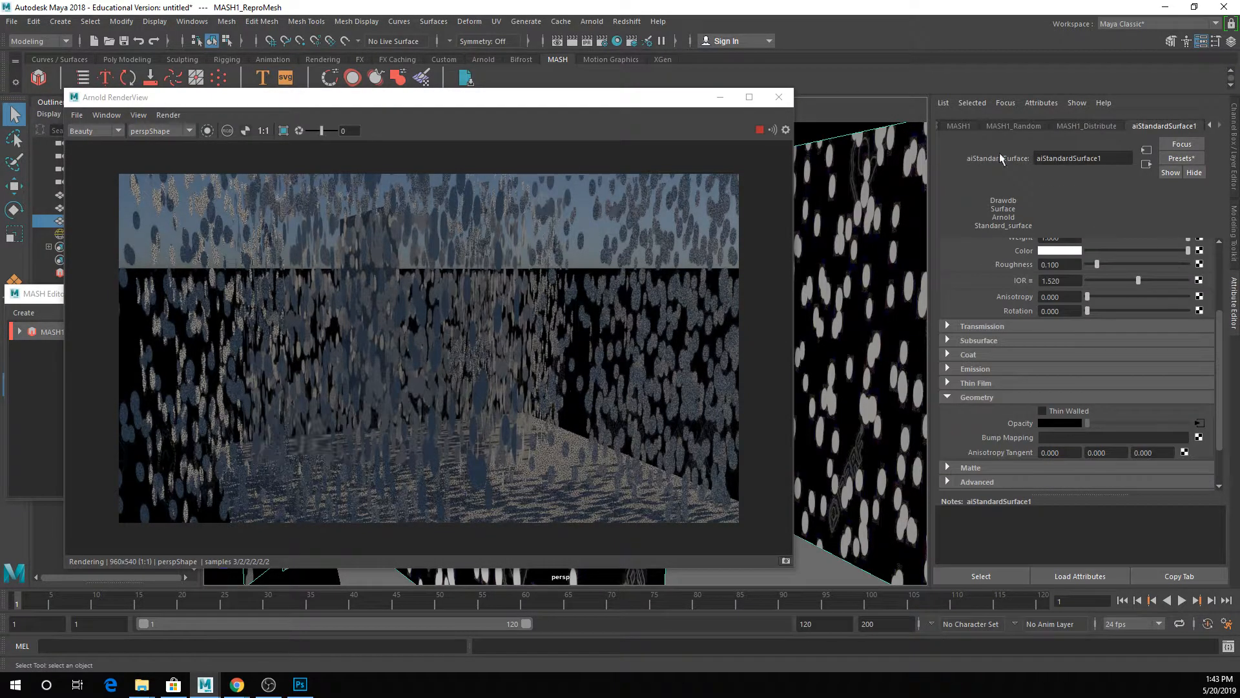
{"action": "left_click", "coordinate": [952, 126]}
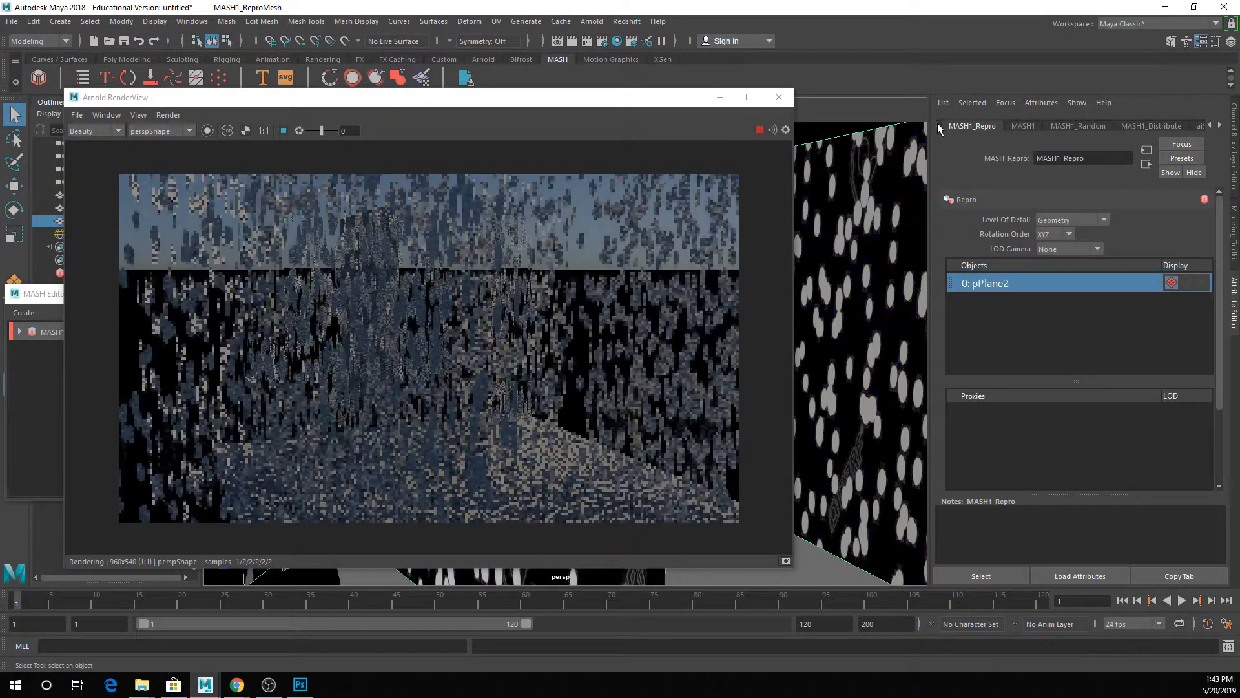
{"action": "left_click", "coordinate": [941, 124]}
{"action": "left_click", "coordinate": [940, 124]}
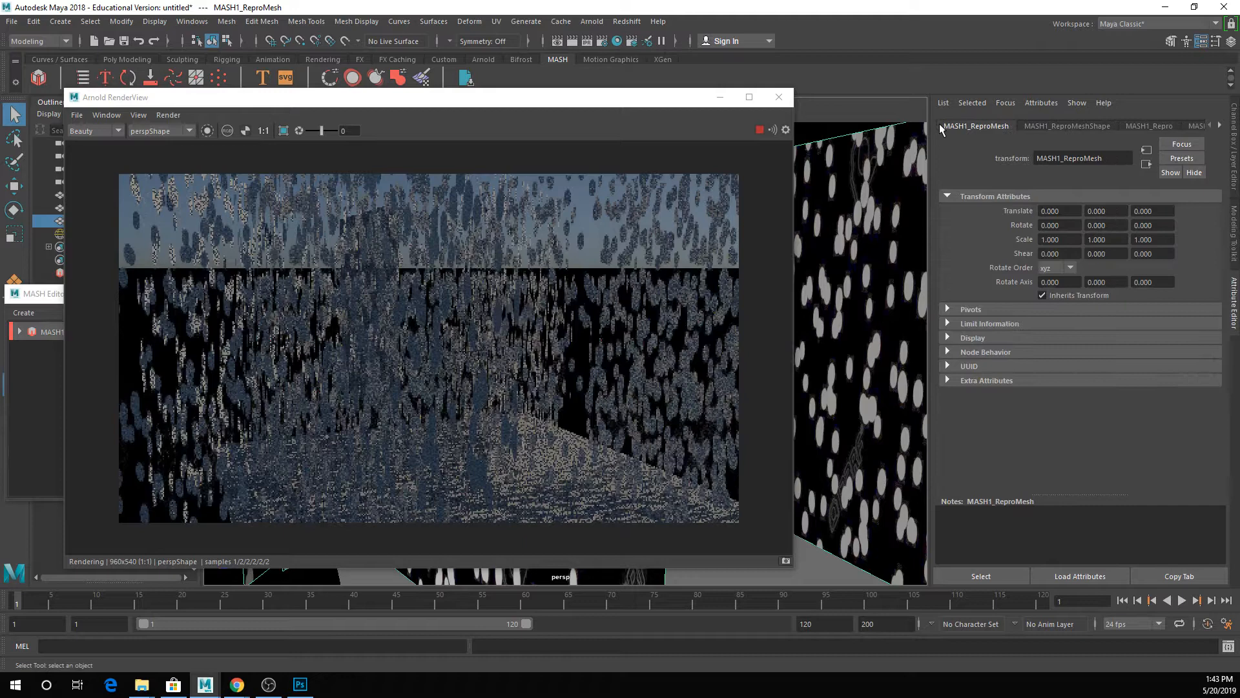
{"action": "left_click", "coordinate": [1049, 125]}
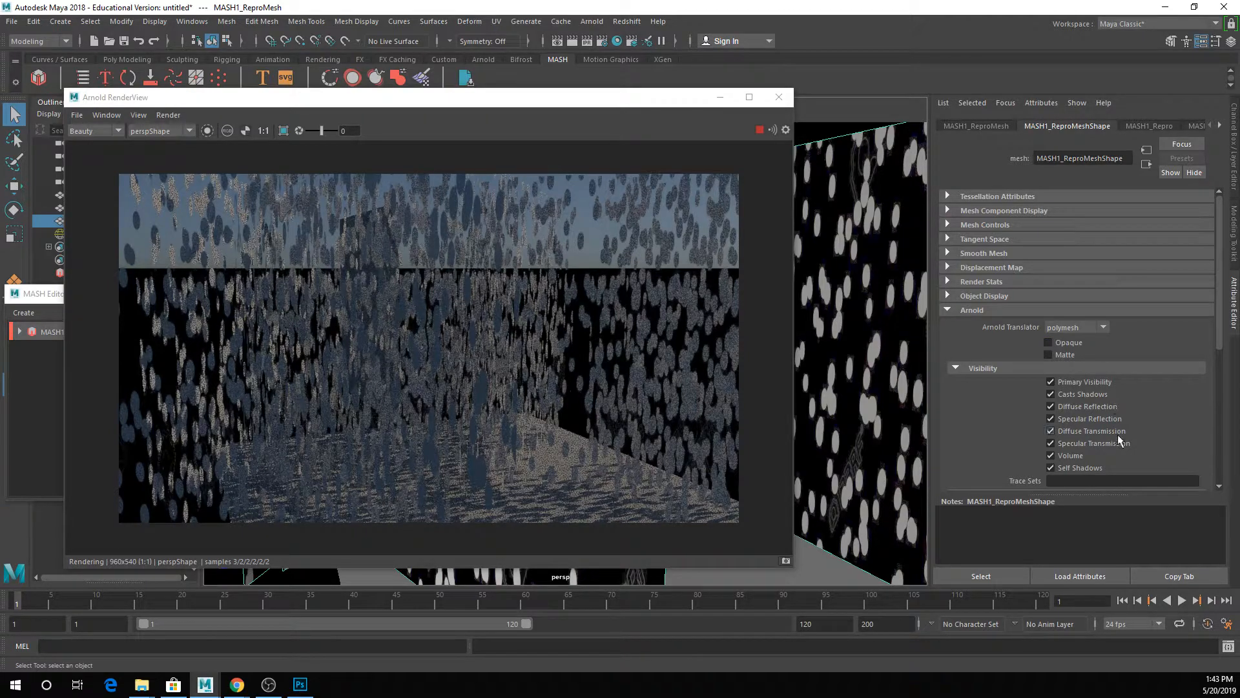
{"action": "left_click", "coordinate": [1061, 467]}
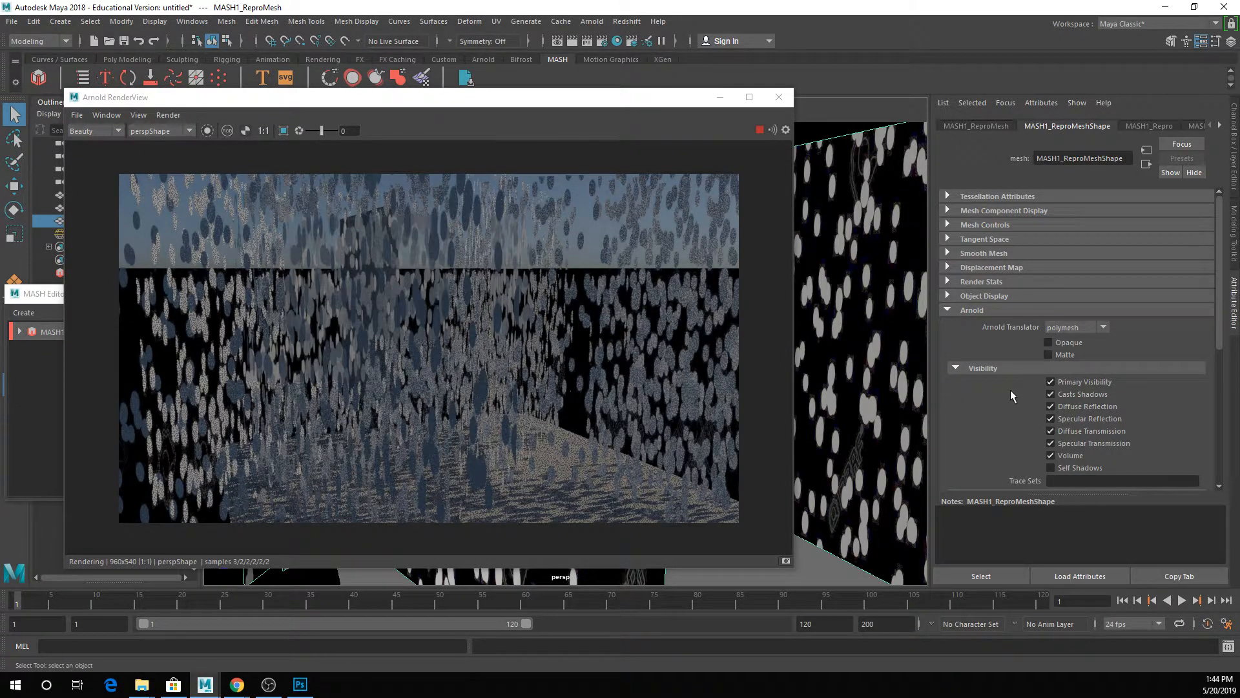
Step: Switch Casts Shadows off and back on for the MASH mesh, and close the Arnold RenderView
{"action": "left_click", "coordinate": [1060, 394]}
{"action": "left_click", "coordinate": [1051, 394]}
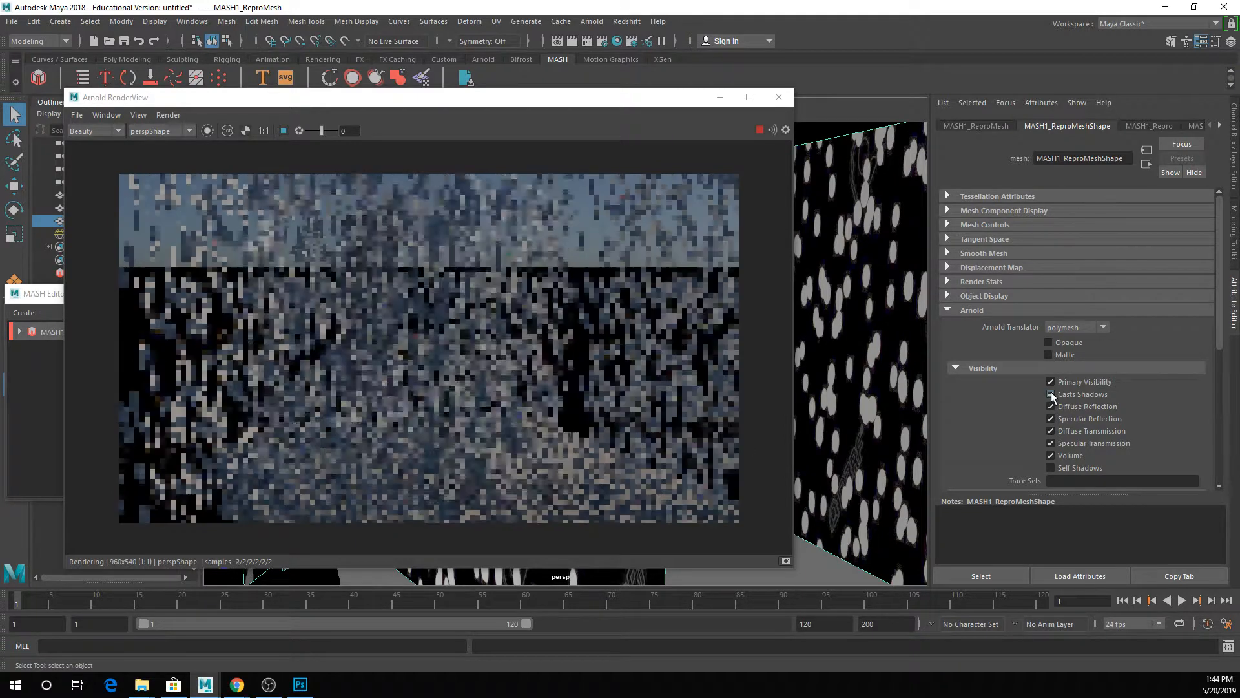
{"action": "scroll", "coordinate": [826, 294], "scroll_direction": "down", "scroll_amount": 2}
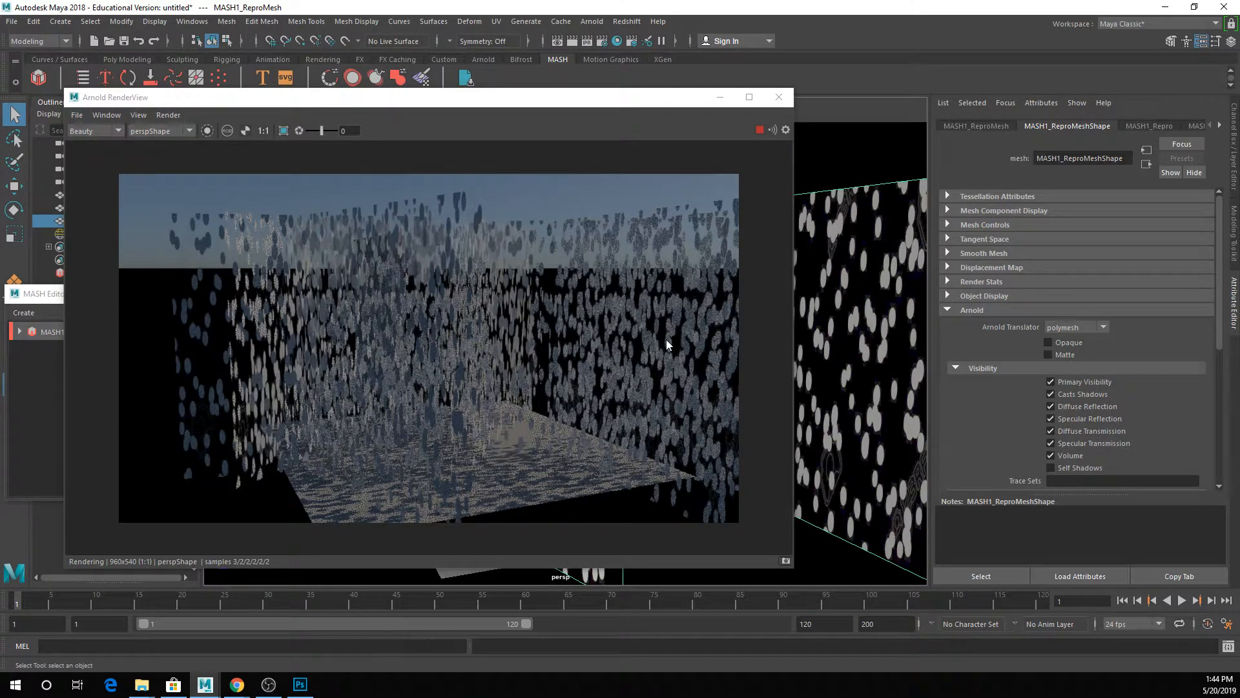
{"action": "left_click", "coordinate": [779, 99]}
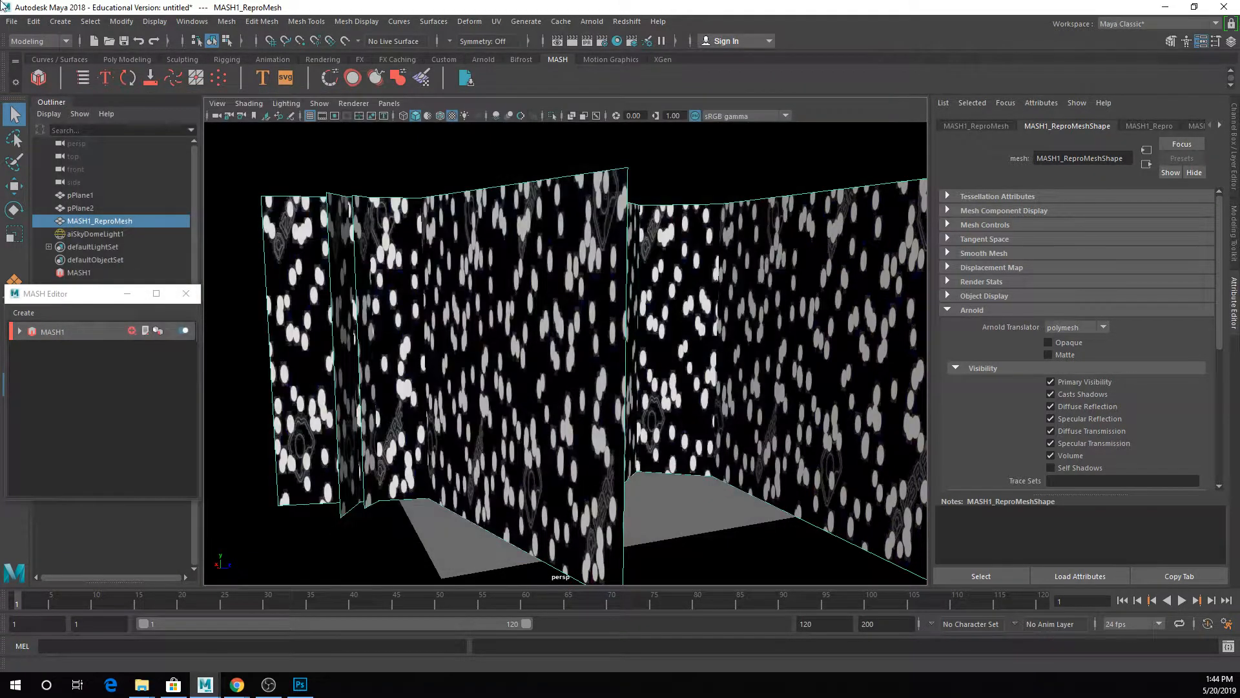
Step: Switch to Chrome and open the sketchfab.com website
{"action": "key", "text": "alt+Tab"}
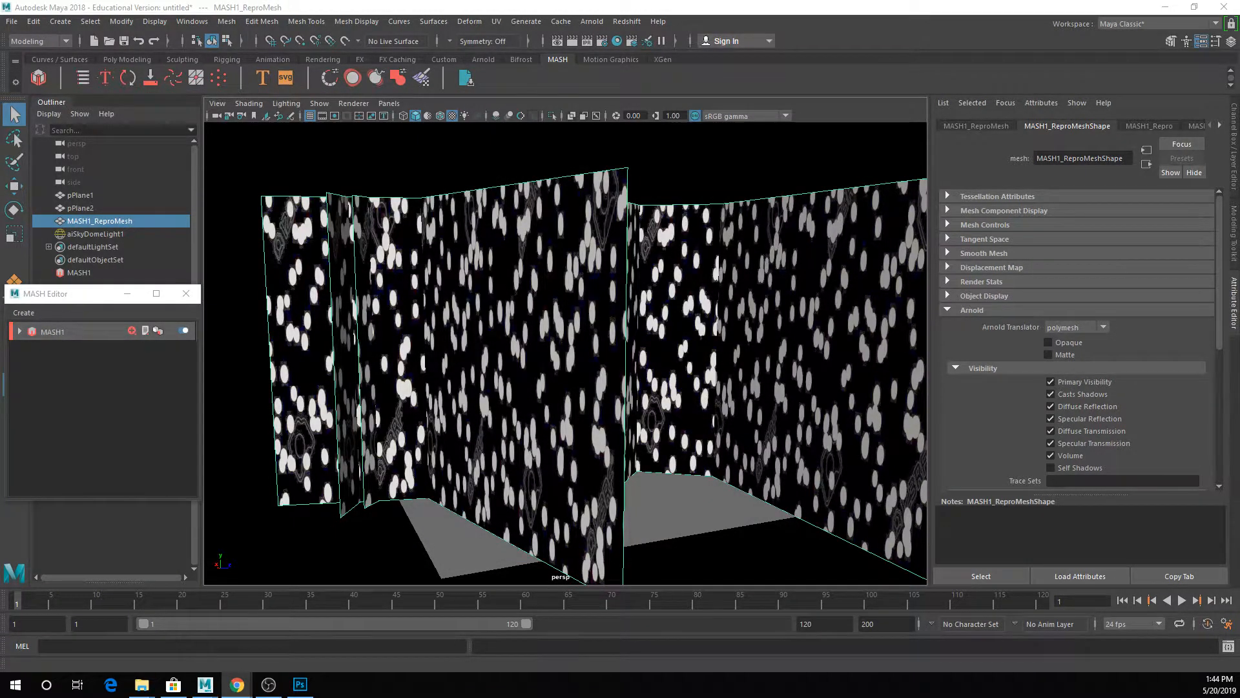
{"action": "type", "text": "sketchfa"}
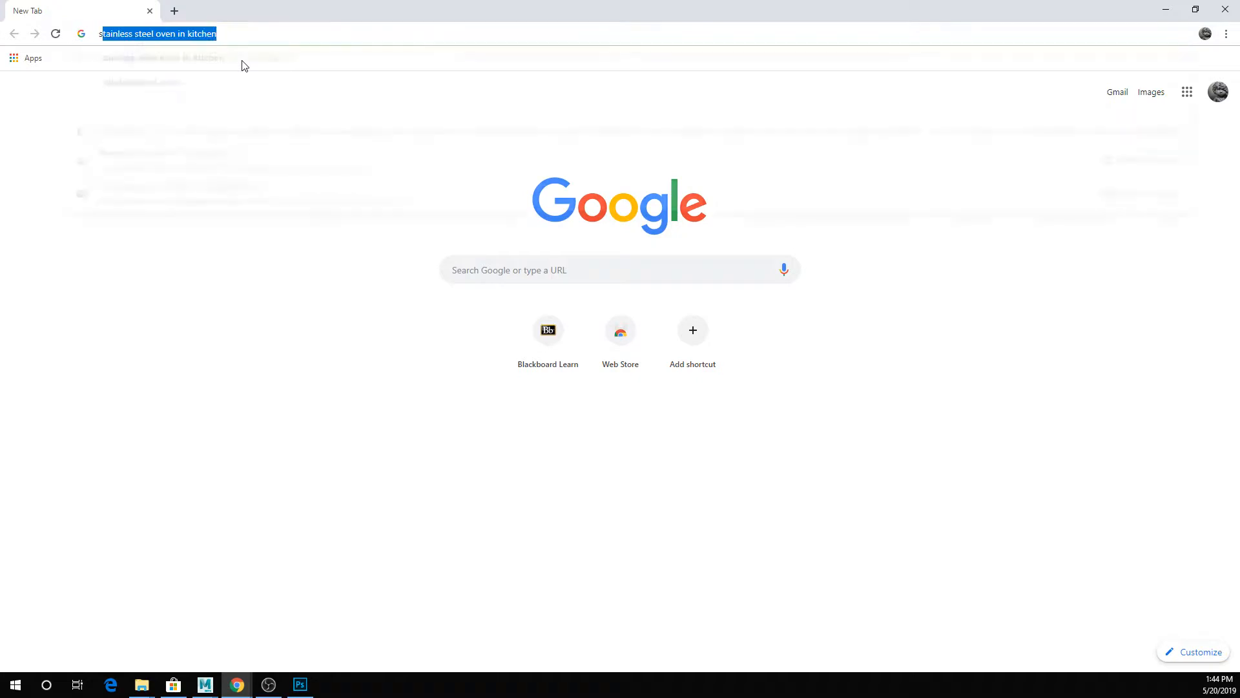
{"action": "type", "text": "b.com"}
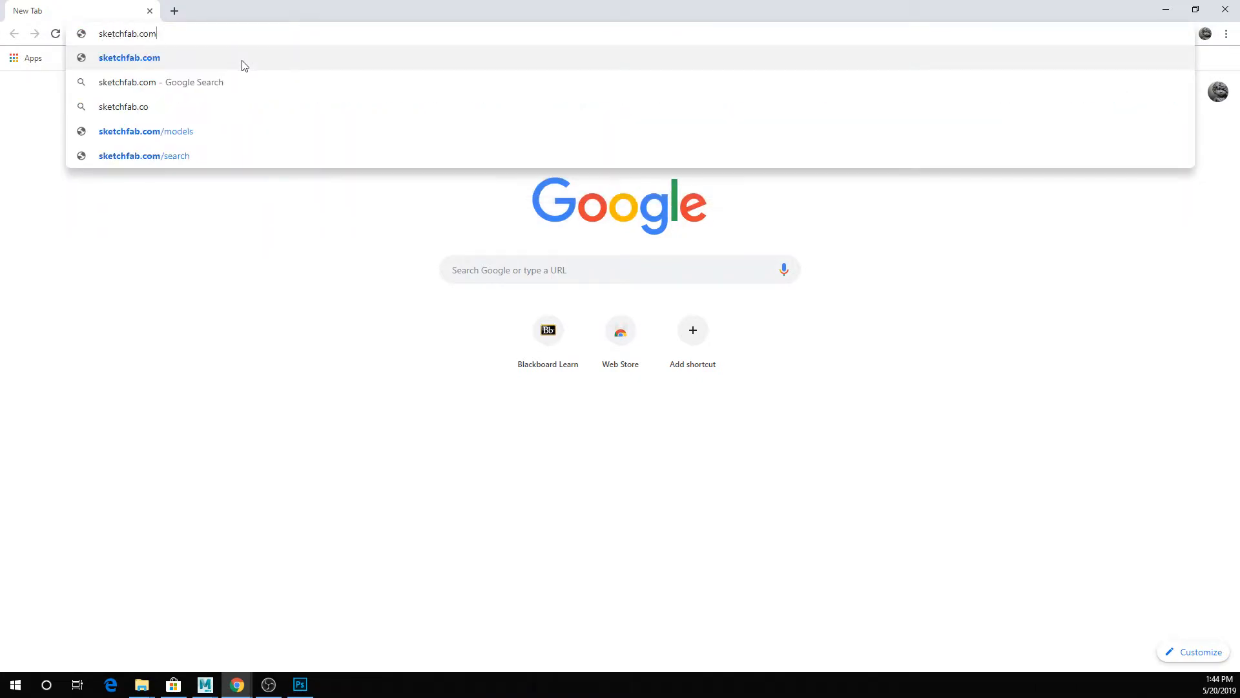
{"action": "key", "text": "Return"}
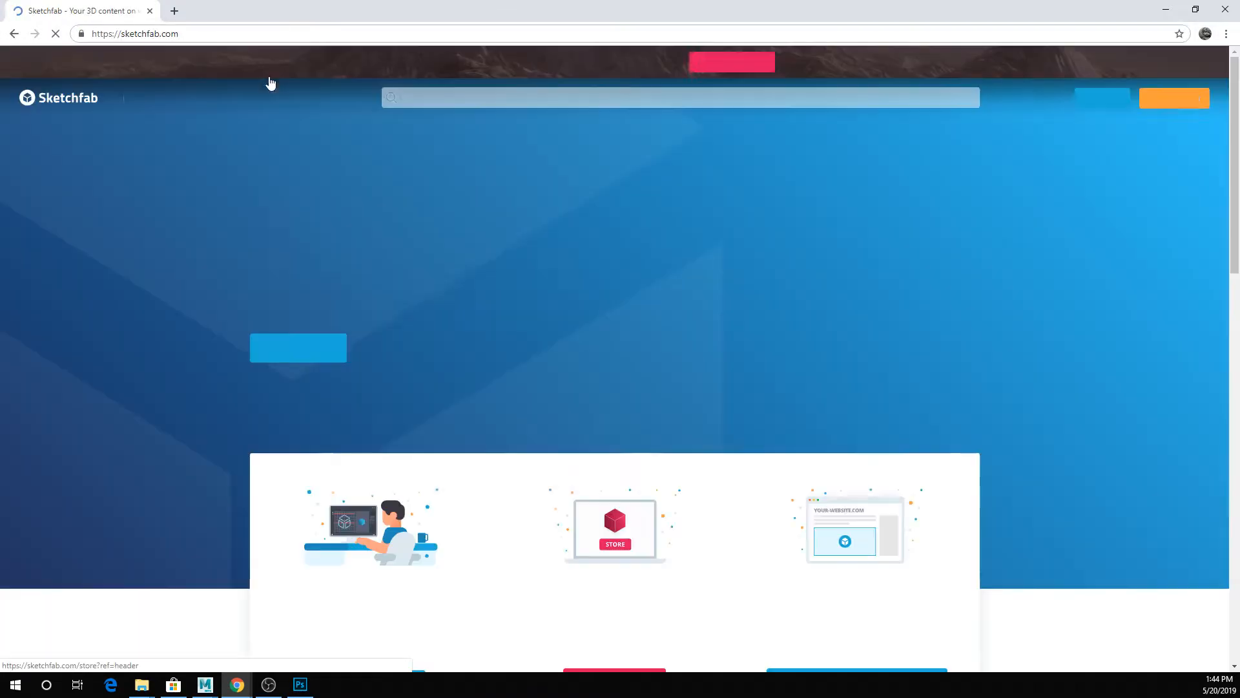
Step: Search Sketchfab for "clouds" and open the Ship in Clouds model
{"action": "left_click", "coordinate": [447, 100]}
{"action": "type", "text": "clo"}
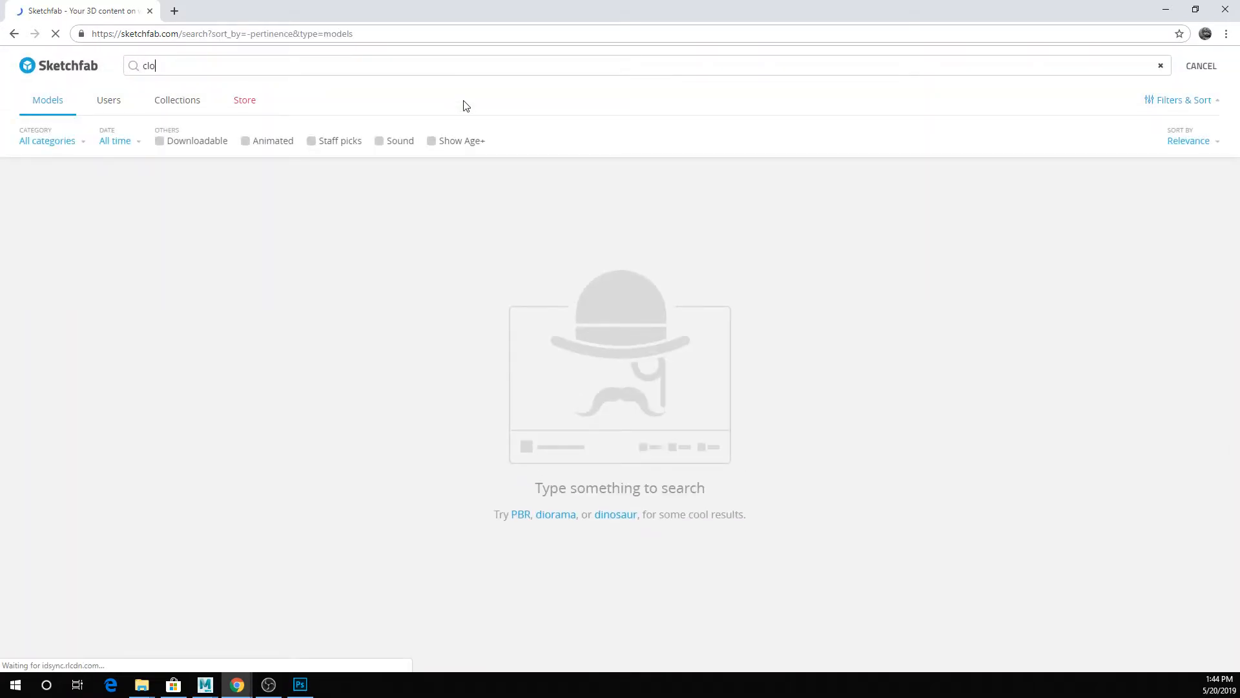
{"action": "type", "text": "uds"}
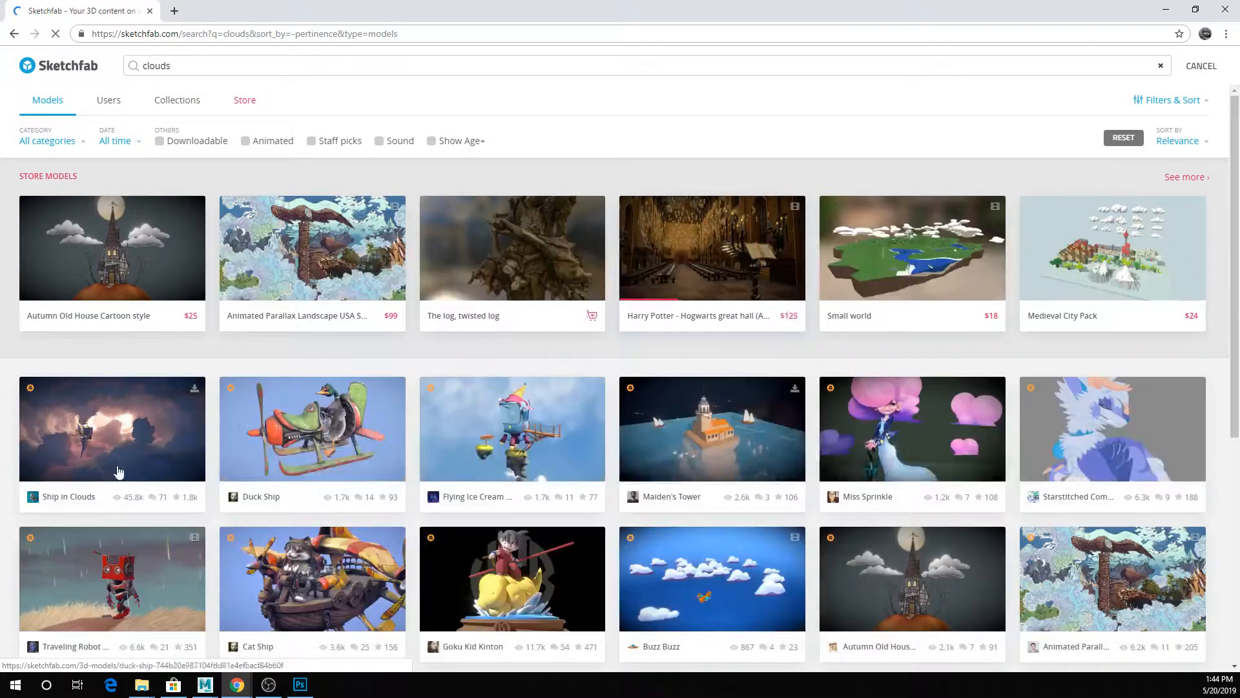
{"action": "left_click", "coordinate": [95, 449]}
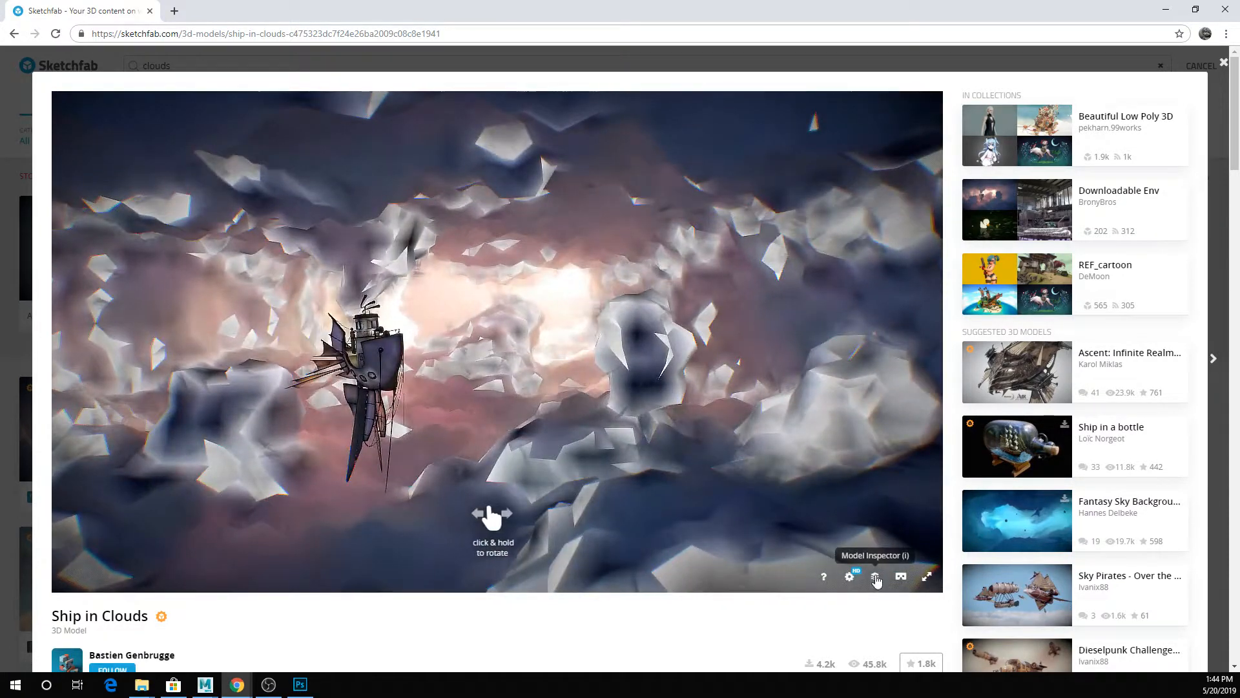
Step: Inspect the Ship in Clouds geometry in Matcap mode from different angles, close the model and return to Maya
{"action": "left_click", "coordinate": [876, 577]}
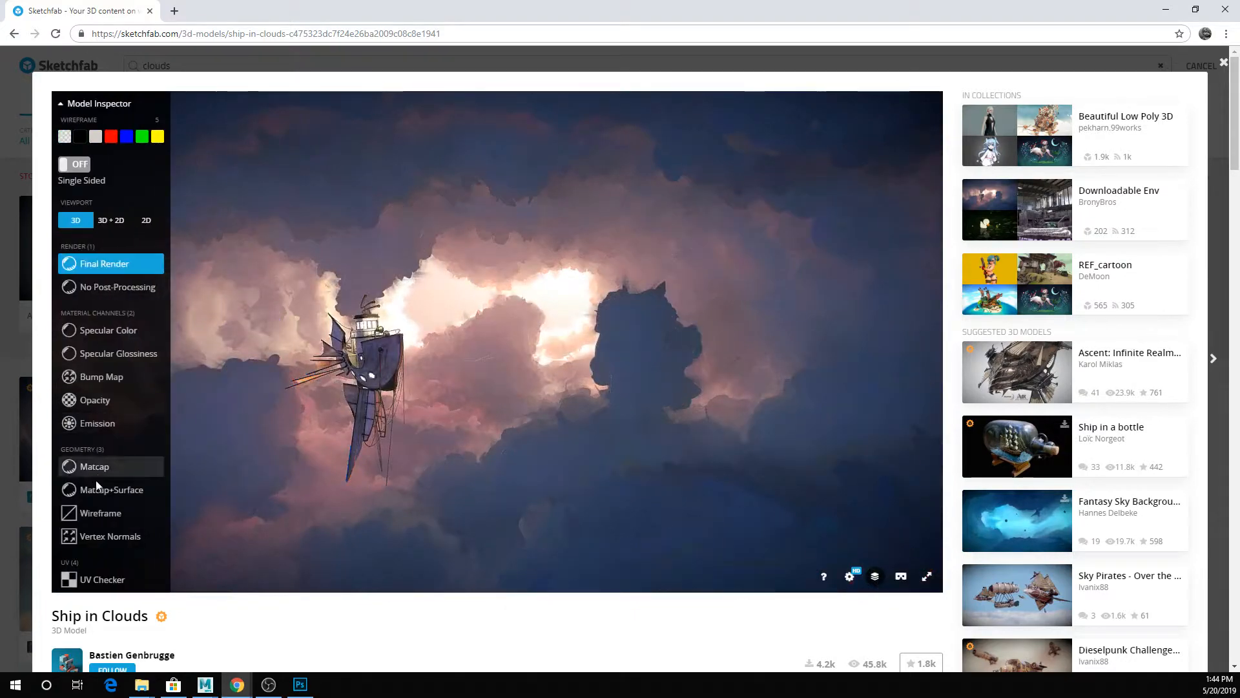
{"action": "left_click", "coordinate": [111, 470]}
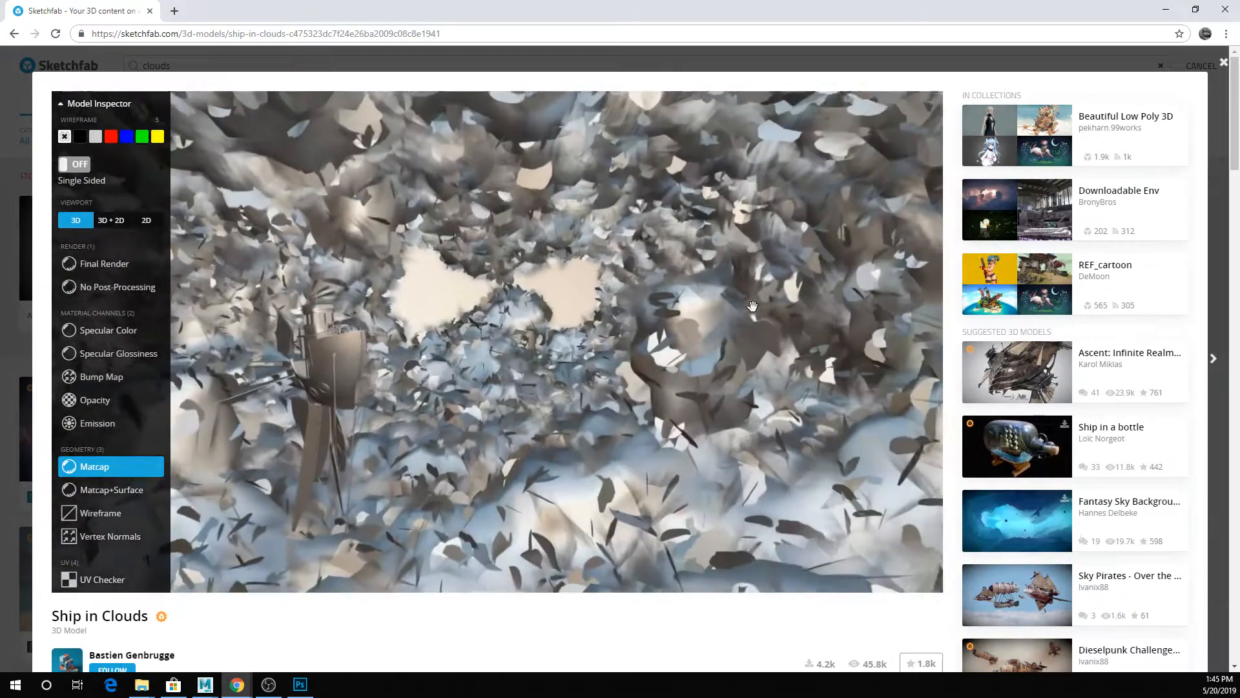
{"action": "mouse_move", "coordinate": [753, 306]}
{"action": "left_mouse_down"}
{"action": "mouse_move", "coordinate": [775, 310]}
{"action": "mouse_move", "coordinate": [698, 317]}
{"action": "mouse_move", "coordinate": [655, 427]}
{"action": "left_mouse_up"}
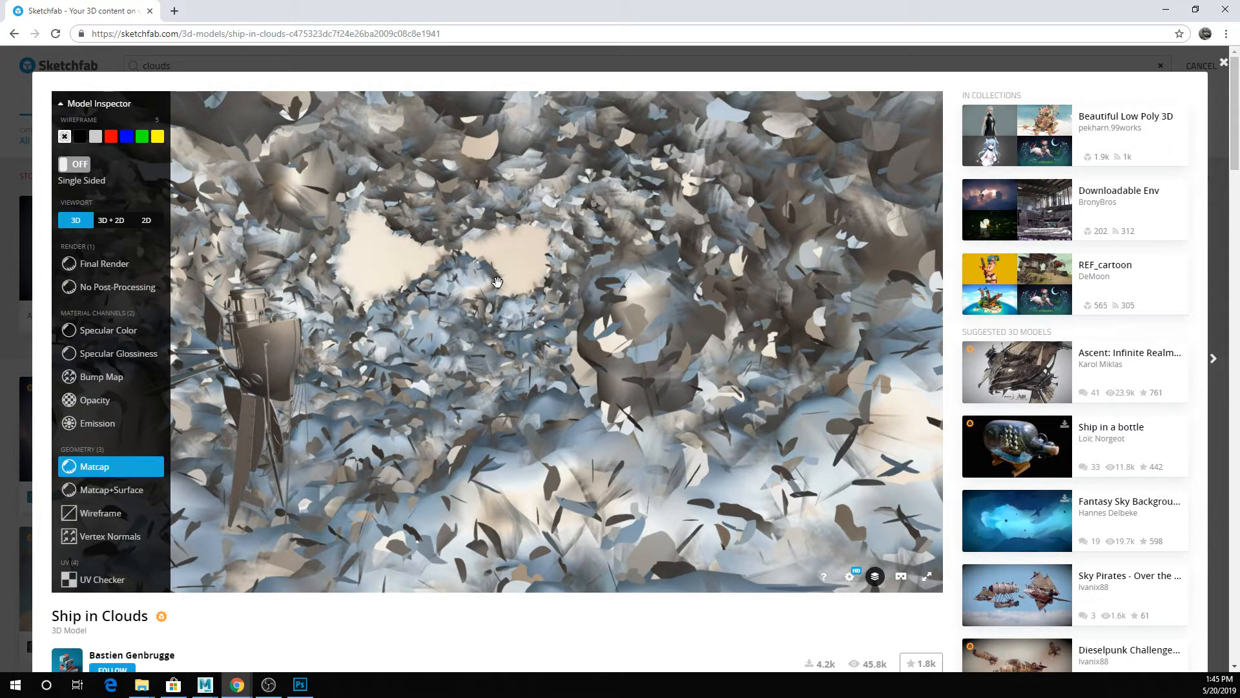
{"action": "left_click_drag", "start_coordinate": [619, 314], "coordinate": [658, 407]}
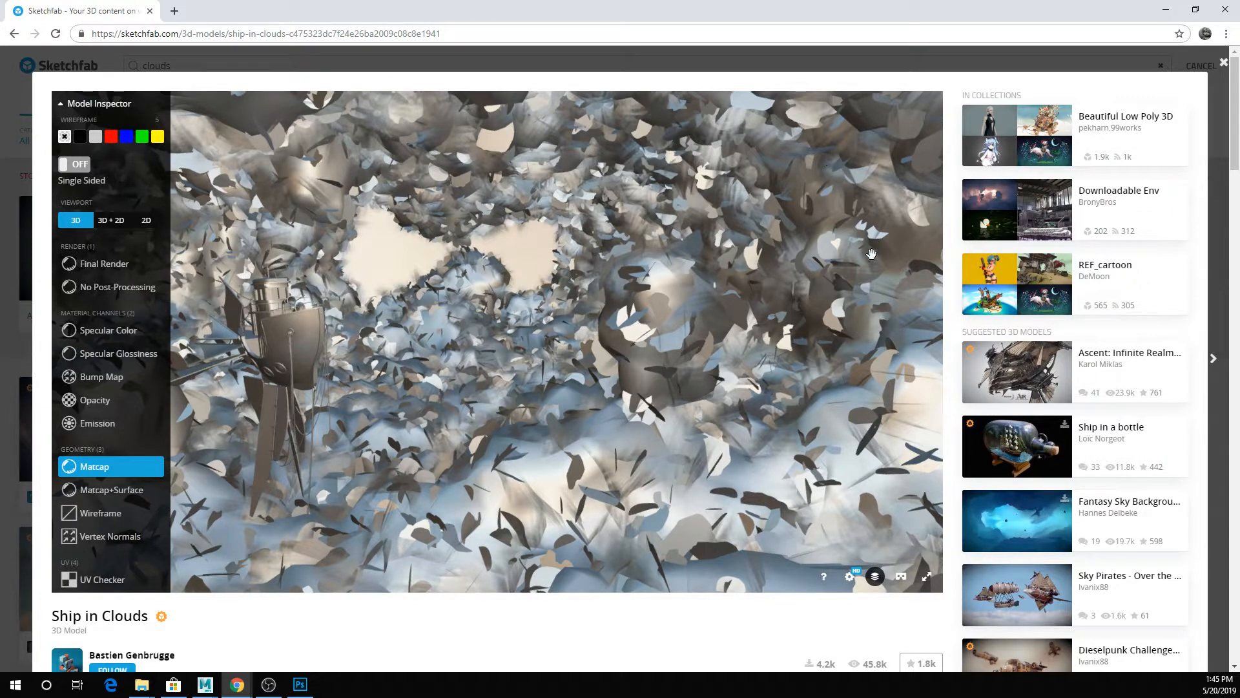
{"action": "scroll", "coordinate": [670, 423], "scroll_direction": "down", "scroll_amount": 2}
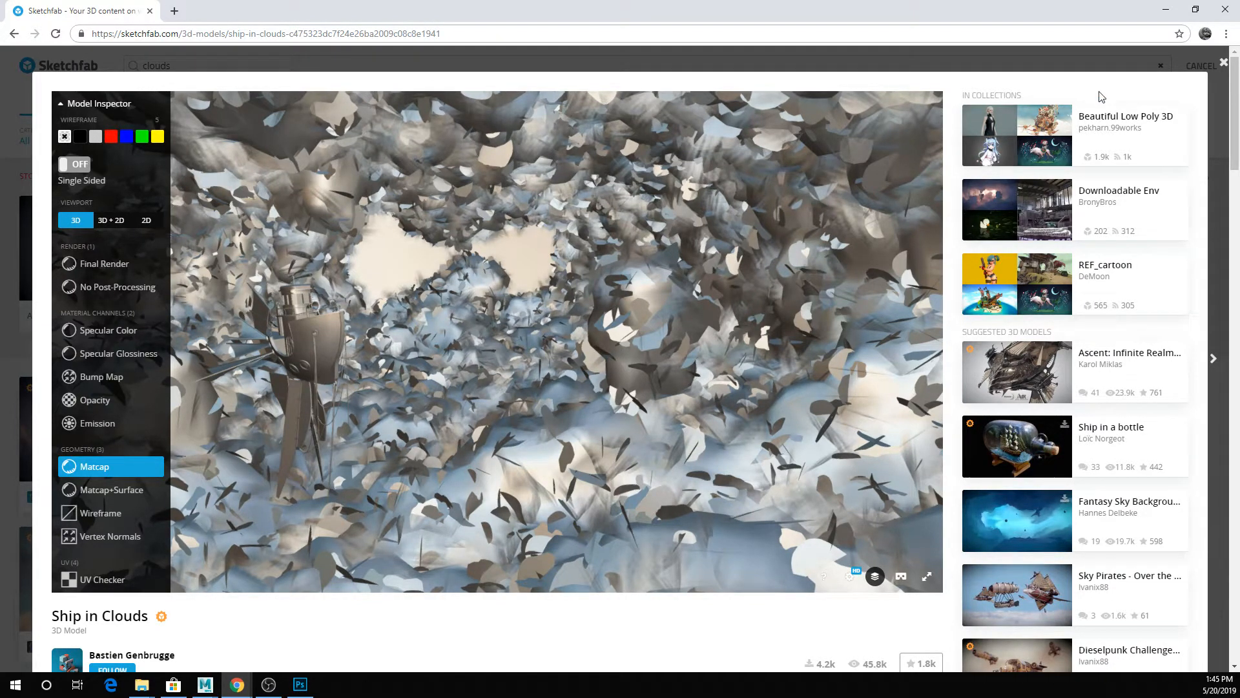
{"action": "left_click", "coordinate": [1152, 68]}
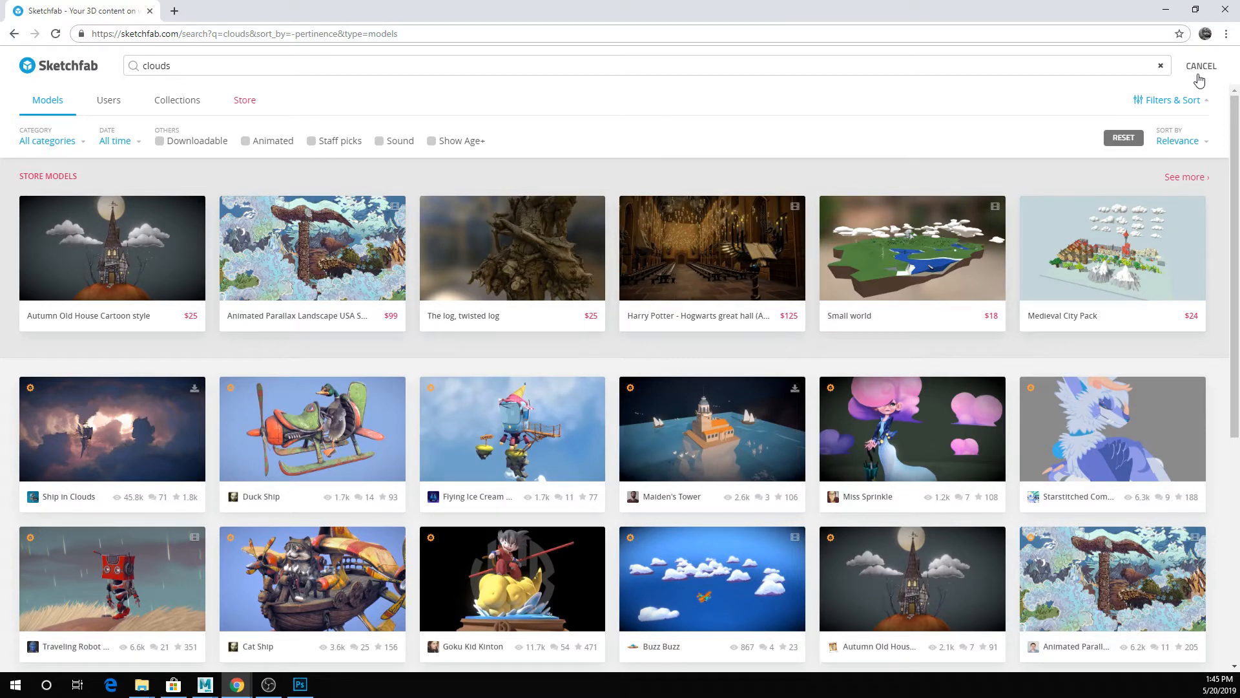
{"action": "left_click", "coordinate": [1166, 9]}
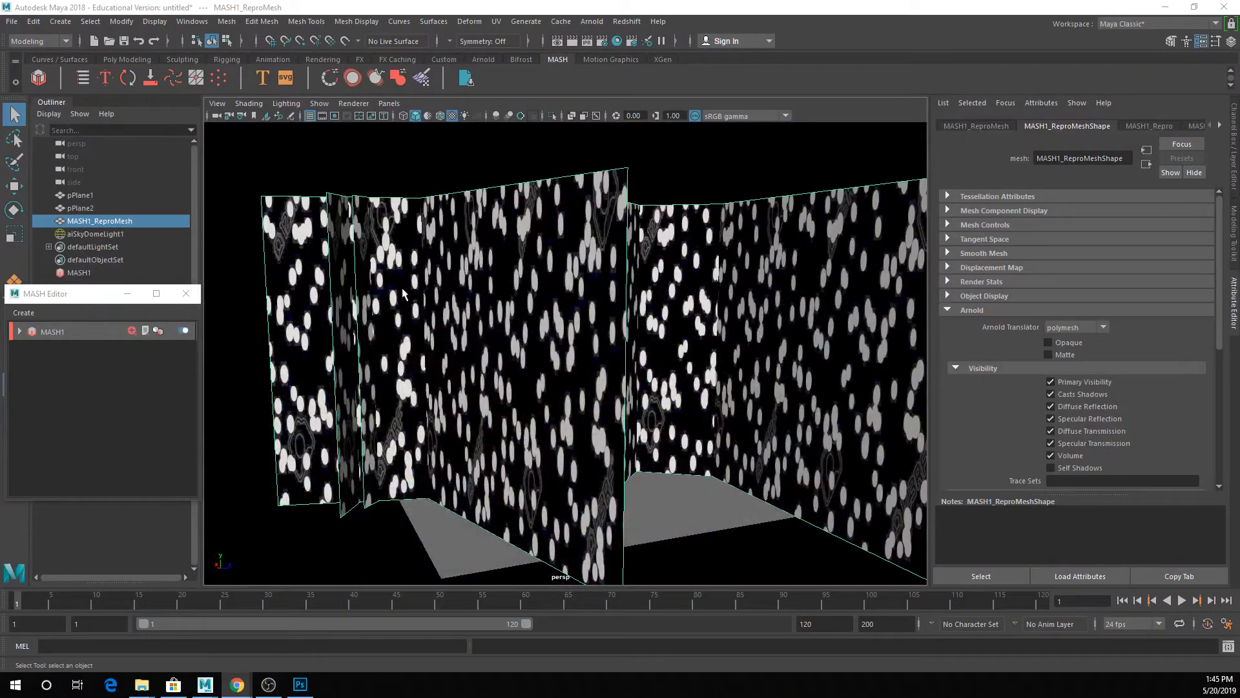